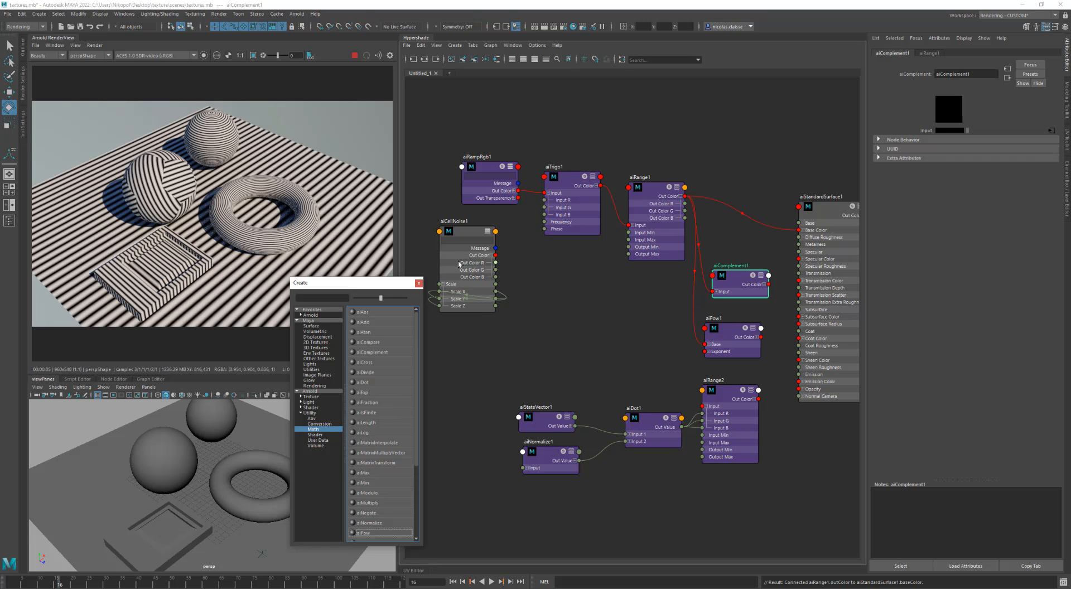
# Step: Switch to the browser and review the Arnold Math Shaders documentation, from Abs through Log, before returning to Maya
pyautogui.moveTo(376, 286); pyautogui.dragTo(349, 297)
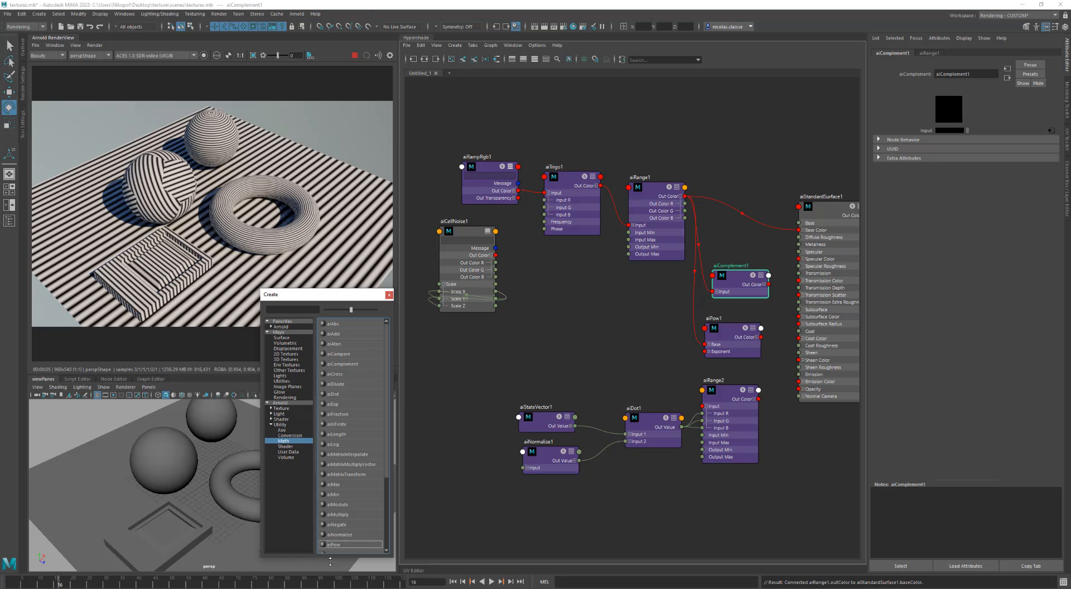
pyautogui.hotkey('alt', 'Tab')
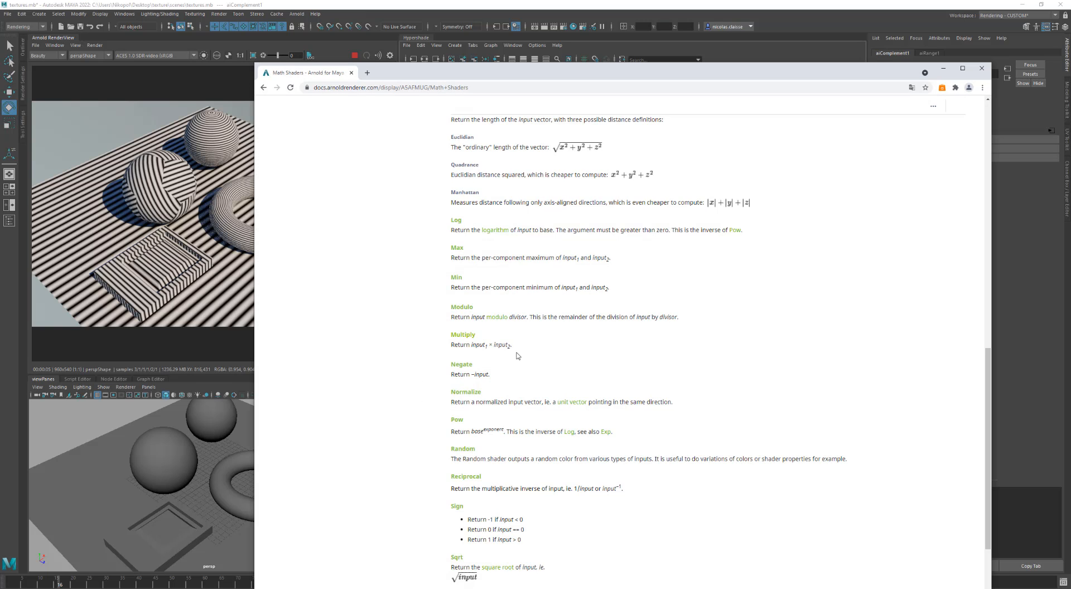
pyautogui.scroll(15, 517, 356)
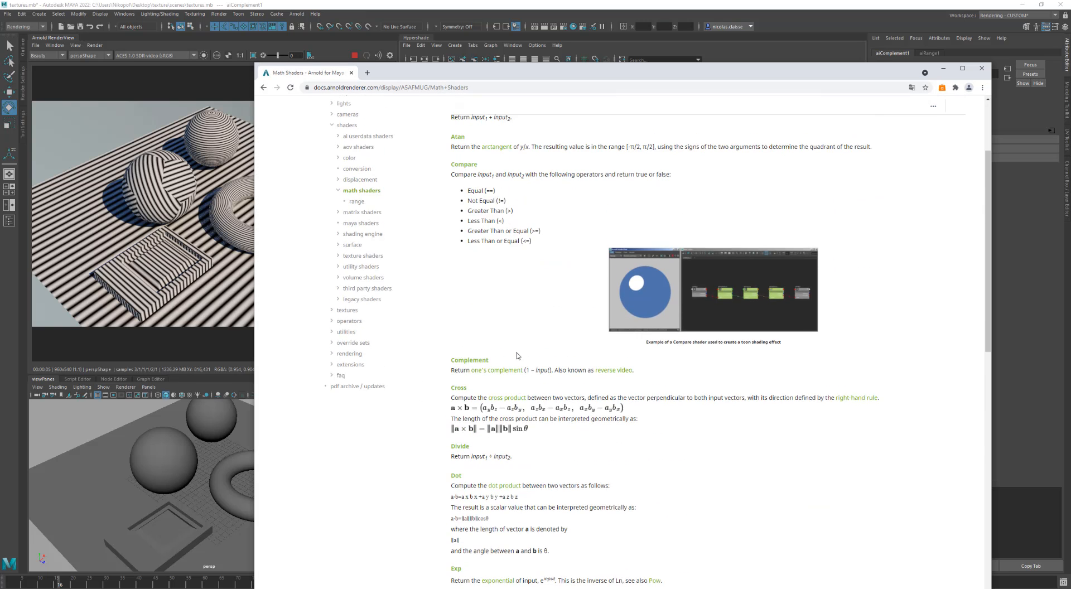
pyautogui.scroll(1, 517, 352)
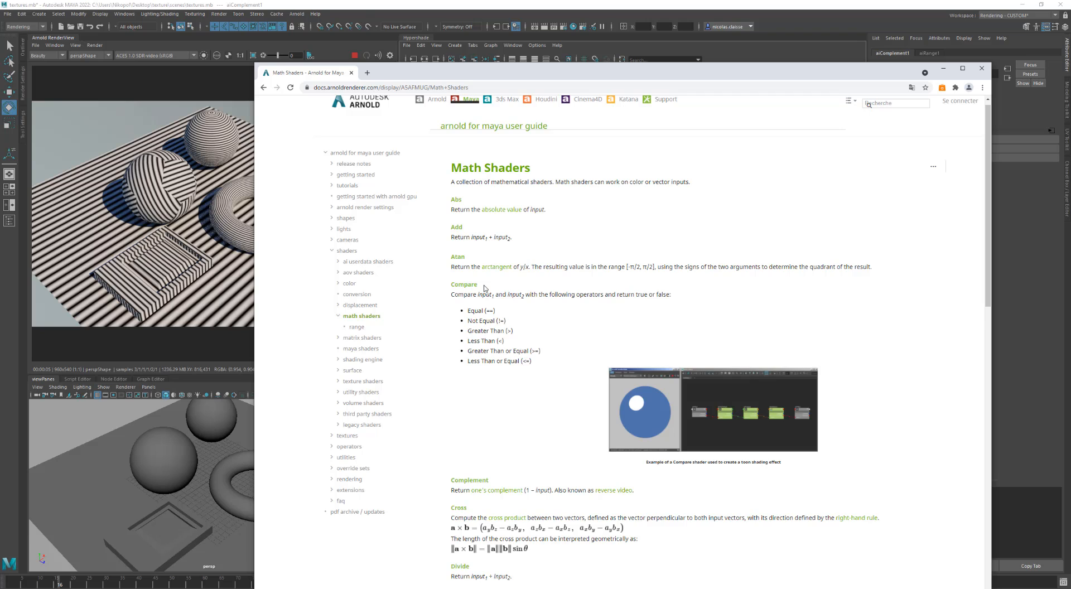
pyautogui.scroll(-1, 484, 288)
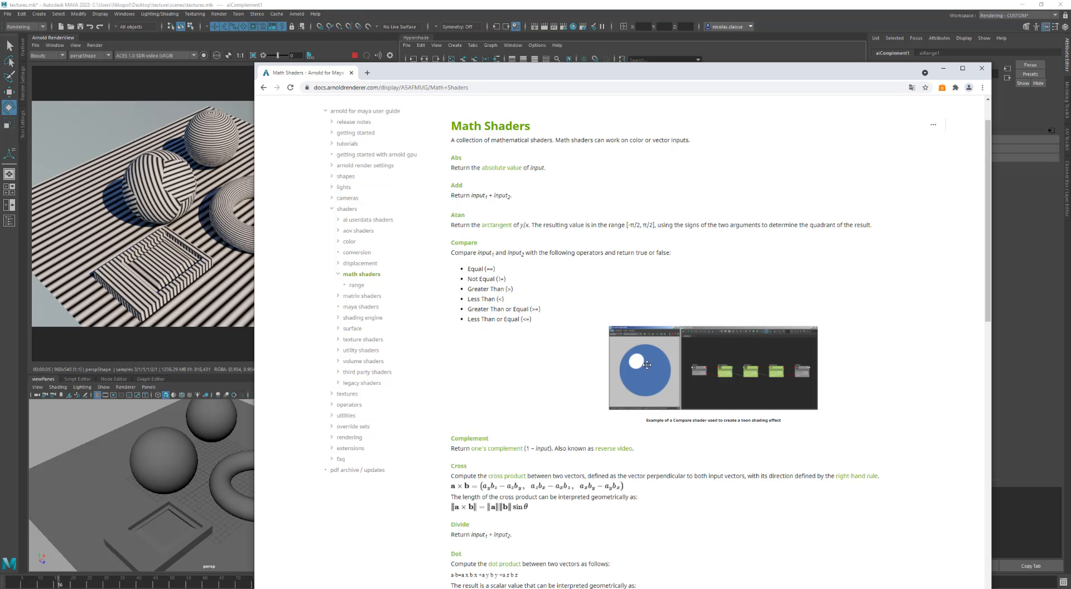
pyautogui.scroll(-3, 504, 375)
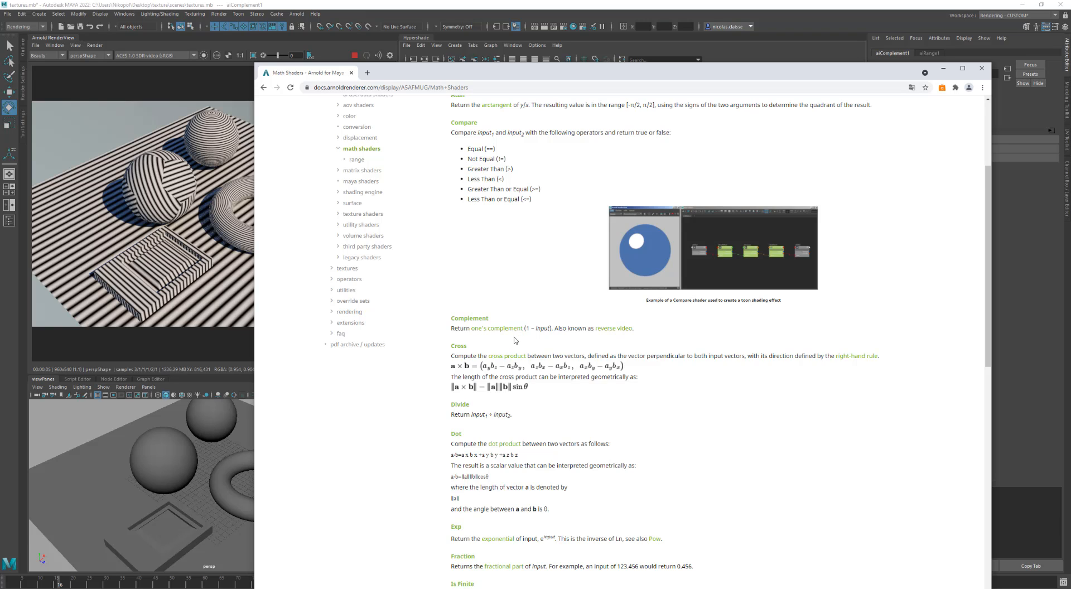
pyautogui.scroll(-1, 516, 339)
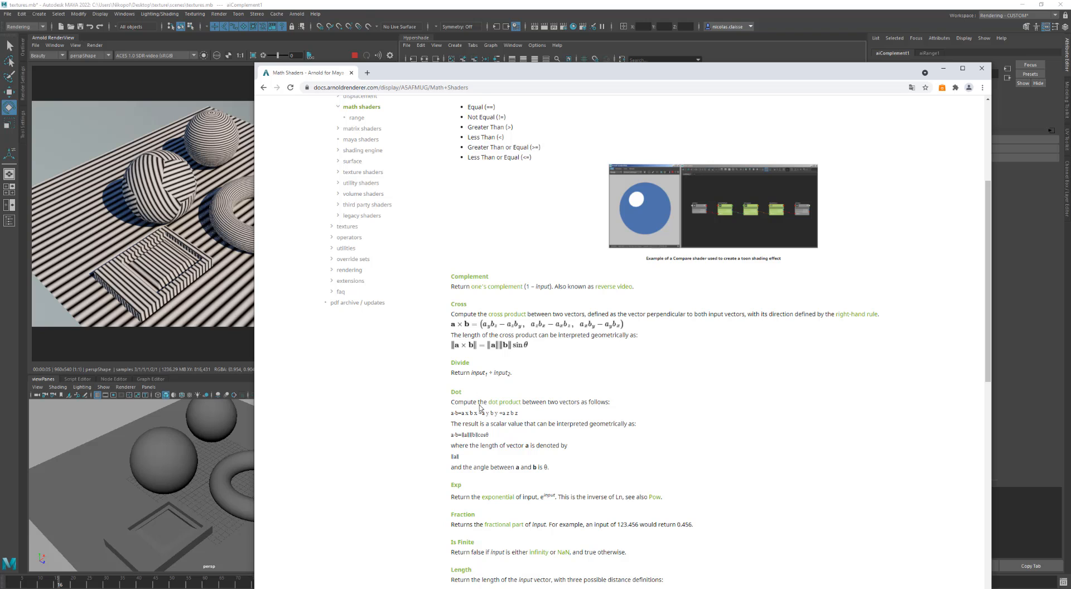
pyautogui.scroll(-2, 477, 410)
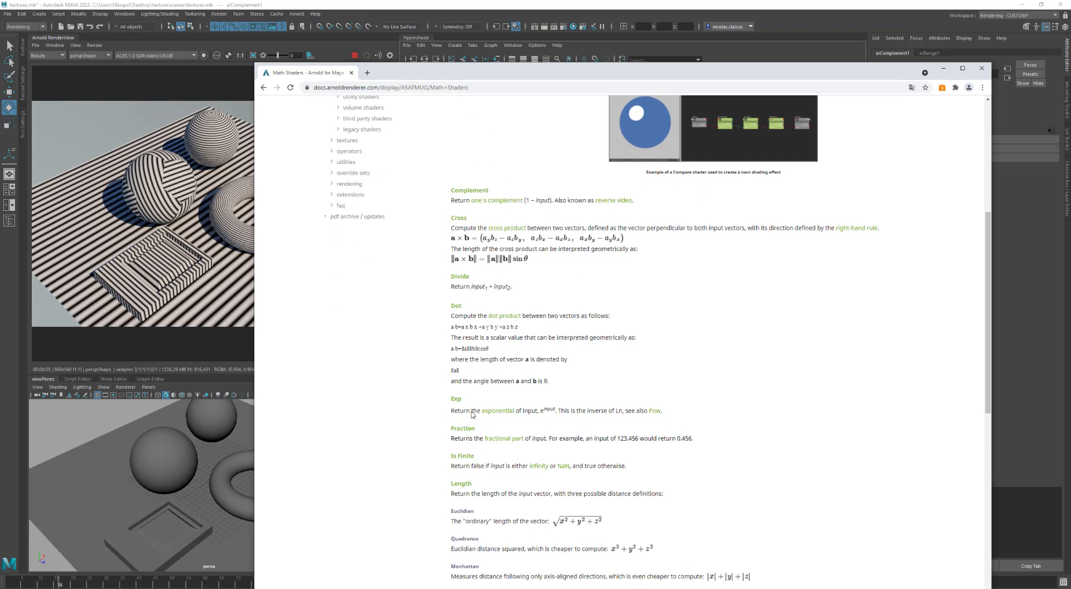
pyautogui.scroll(-3, 472, 414)
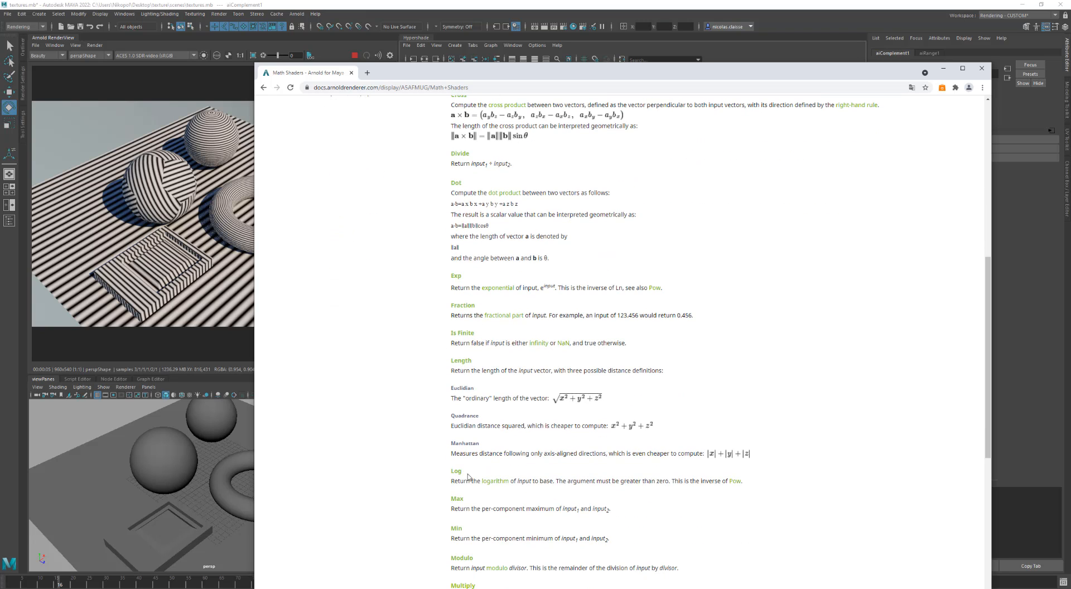
pyautogui.click(943, 68)
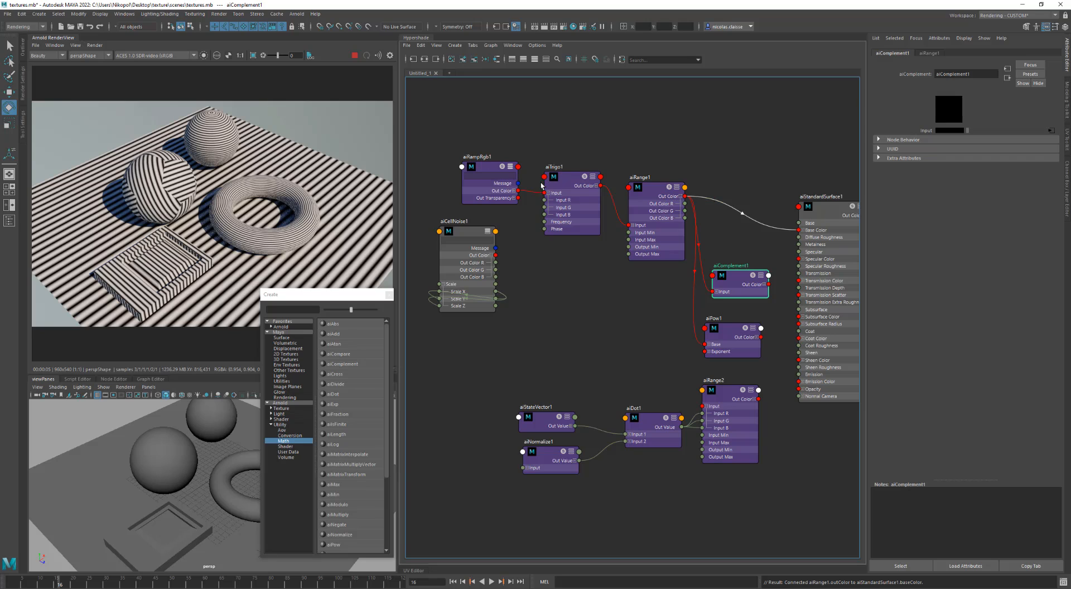
# Step: Isolate the selected shader in the Arnold render preview and display the aiRampRgb1 and aiTrigo1 outputs individually
pyautogui.click(205, 57)
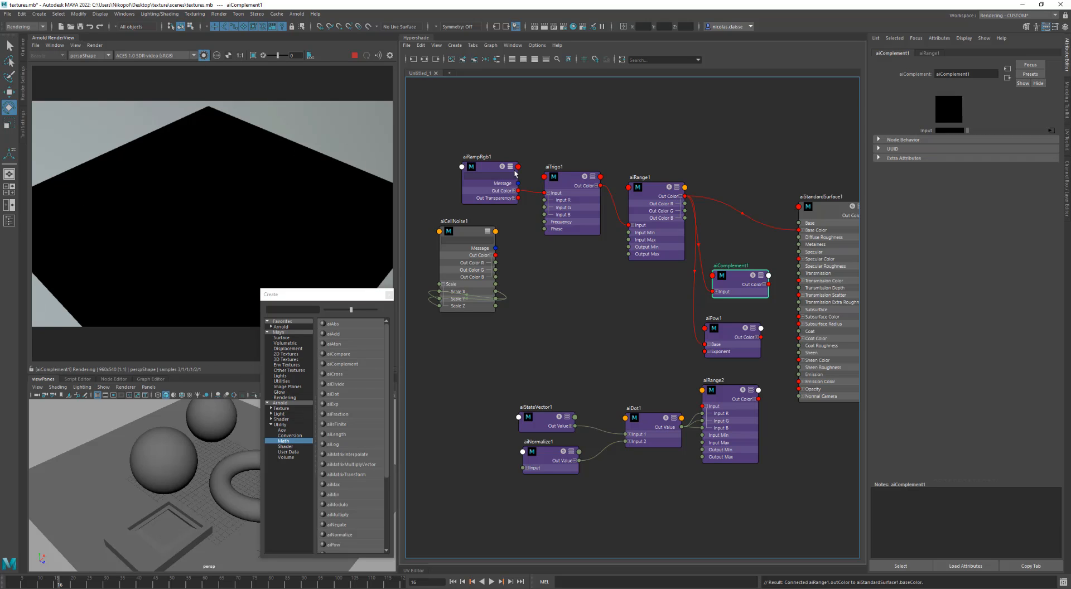
pyautogui.click(484, 166)
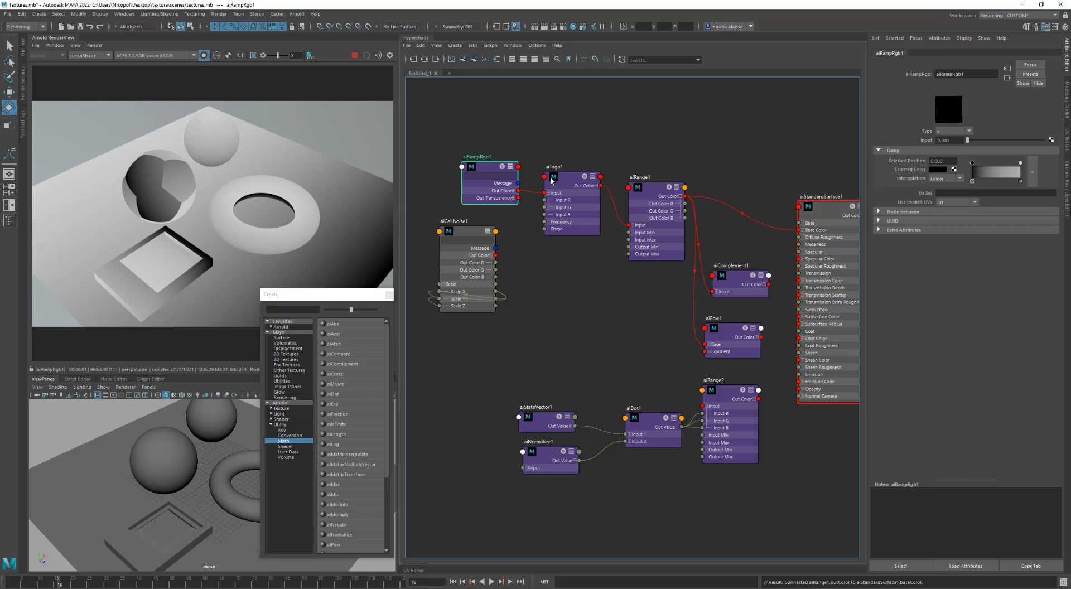
pyautogui.click(569, 178)
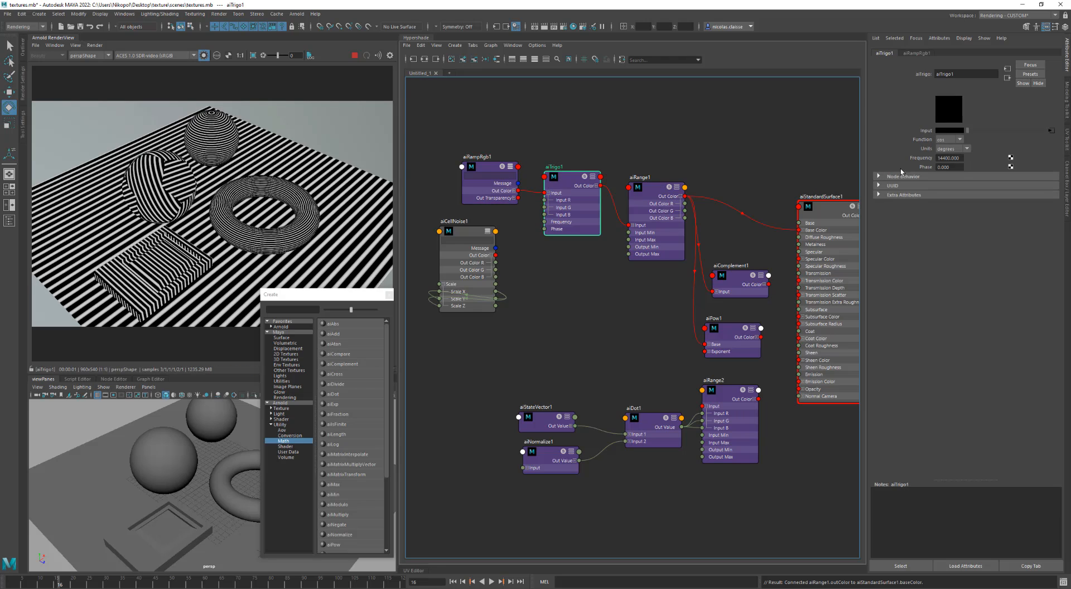
# Step: Check the units options of aiTrigo1, keep degrees, and set its frequency to 360
pyautogui.click(957, 148)
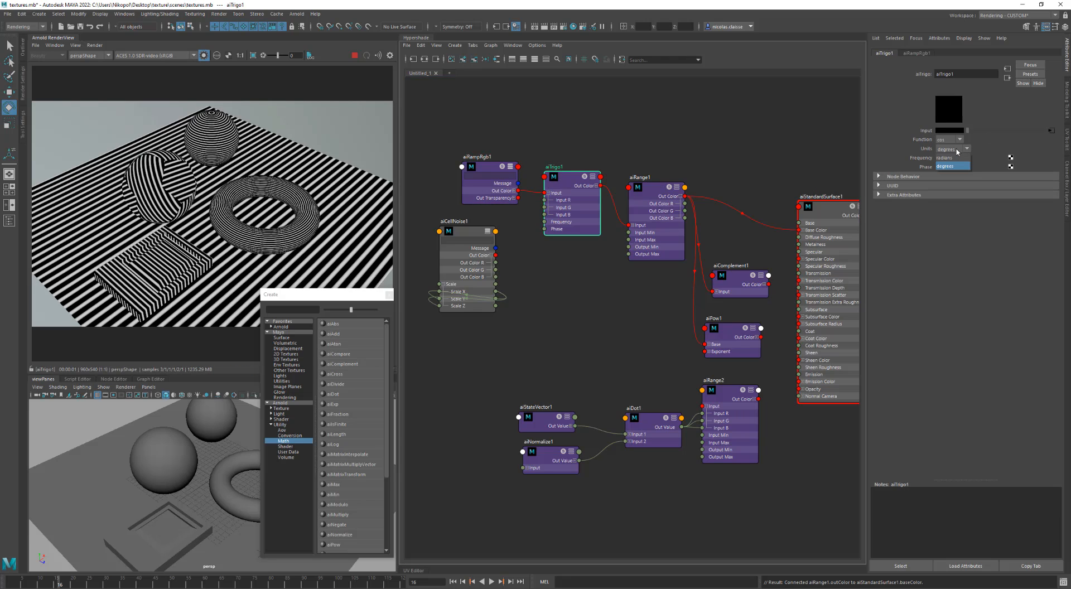
pyautogui.click(957, 151)
pyautogui.click(957, 151)
pyautogui.click(957, 151)
pyautogui.moveTo(961, 158); pyautogui.dragTo(893, 163)
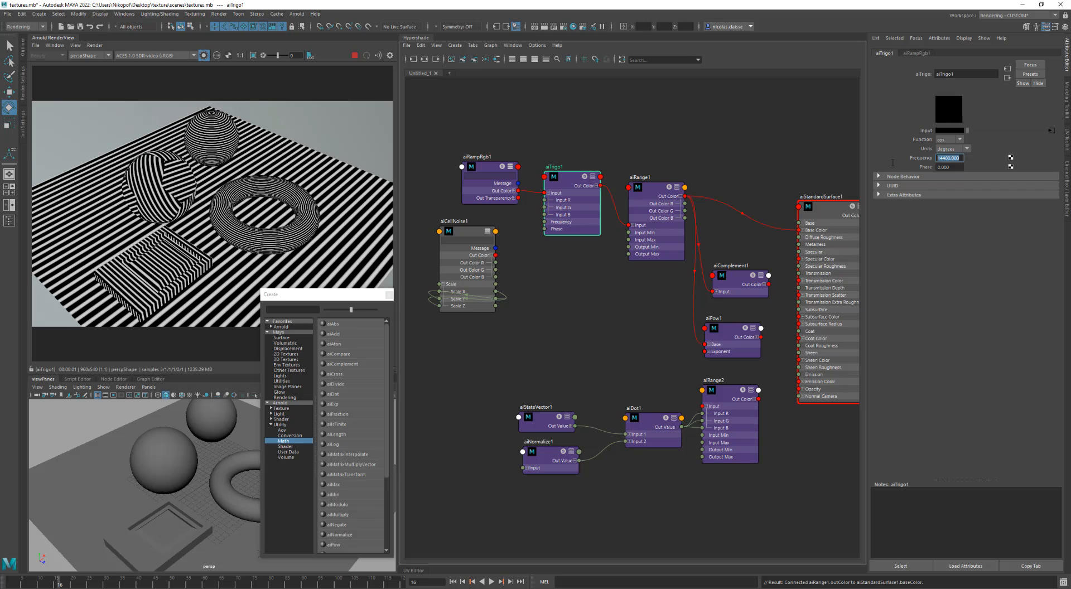
pyautogui.press('Return')
pyautogui.moveTo(961, 158); pyautogui.dragTo(912, 156)
pyautogui.write('360')
pyautogui.press('Return')
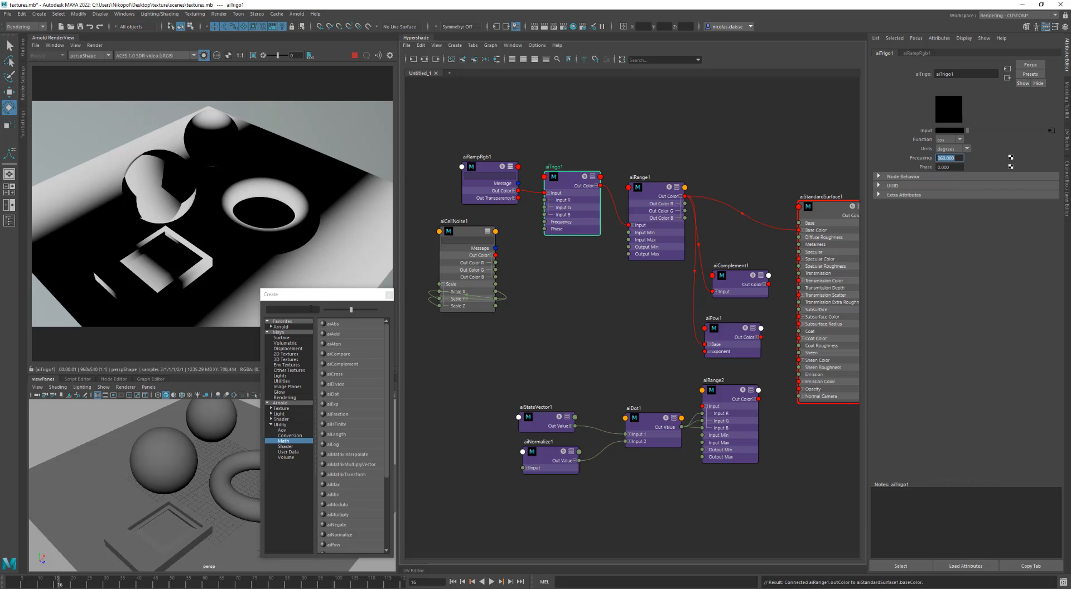
# Step: Move the Create window clear of the render, and examine the aiRange1 output, its input minimum and the aiStandardSurface1 result
pyautogui.moveTo(328, 293); pyautogui.dragTo(311, 396)
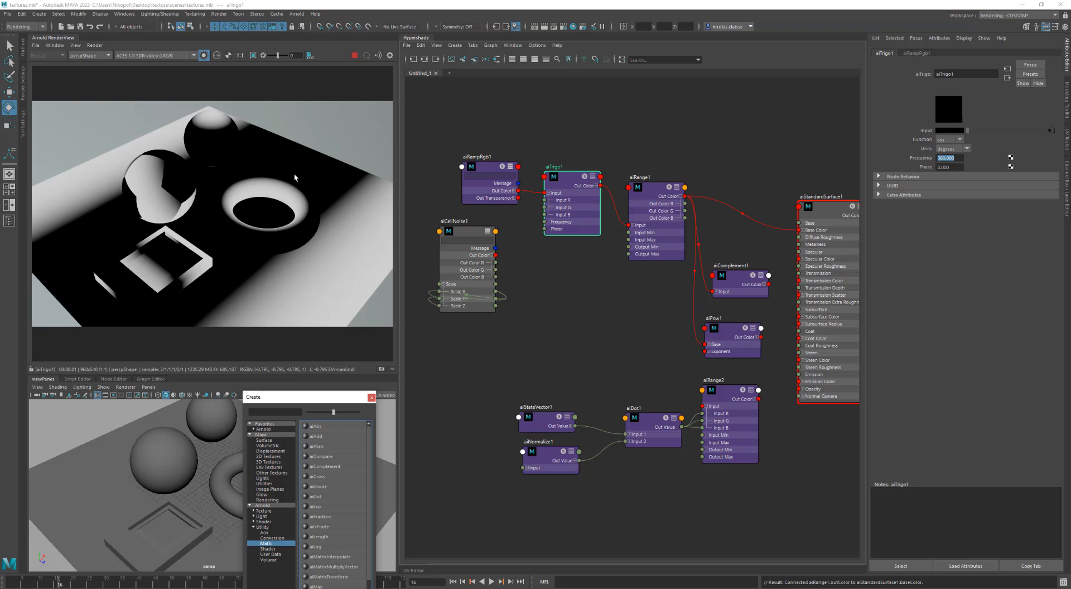
pyautogui.click(648, 191)
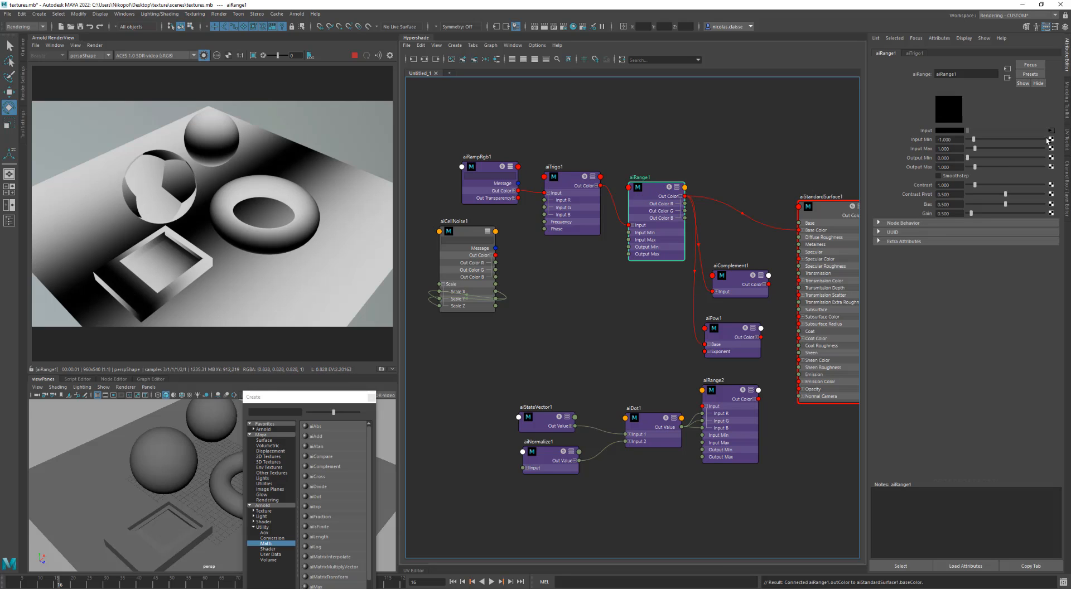
pyautogui.click(948, 140)
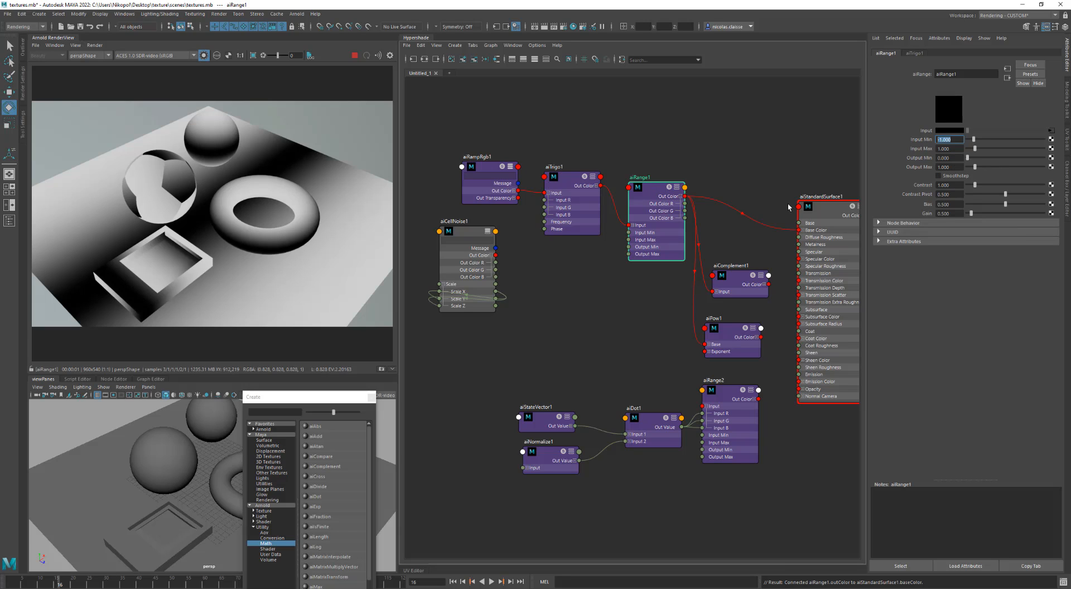
pyautogui.click(826, 210)
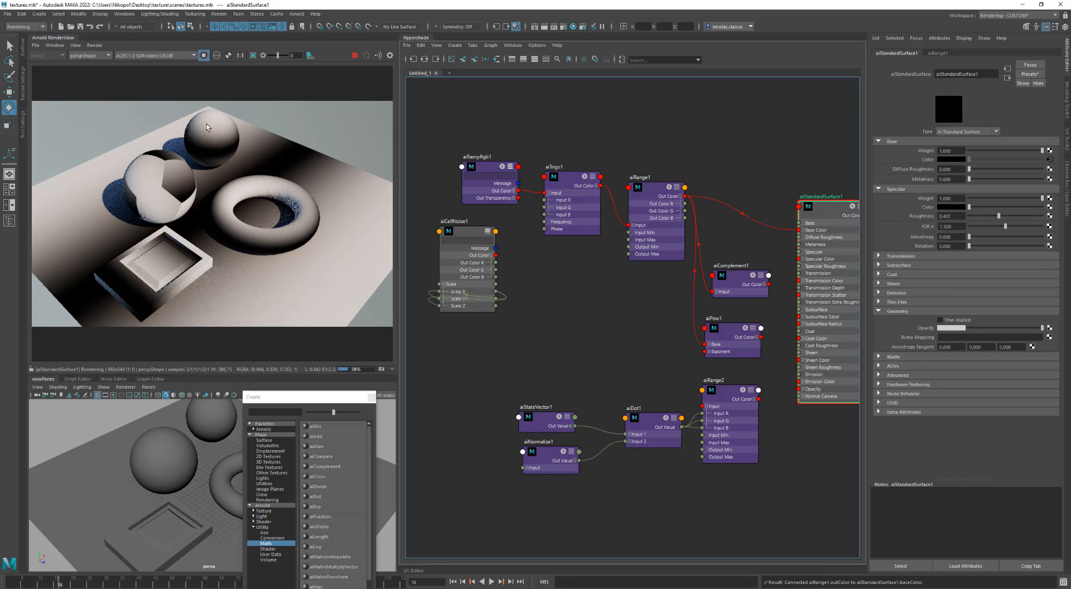
# Step: Set aiTrigo1's frequency to 7200 and shift its phase to -2.8
pyautogui.click(582, 183)
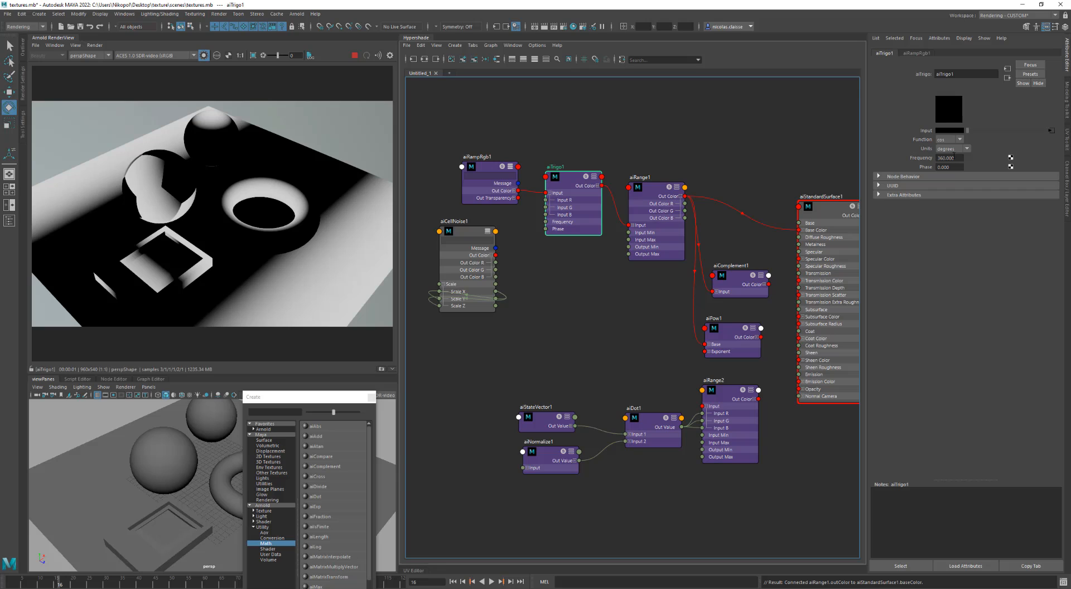
pyautogui.moveTo(956, 159); pyautogui.dragTo(904, 150)
pyautogui.write('7')
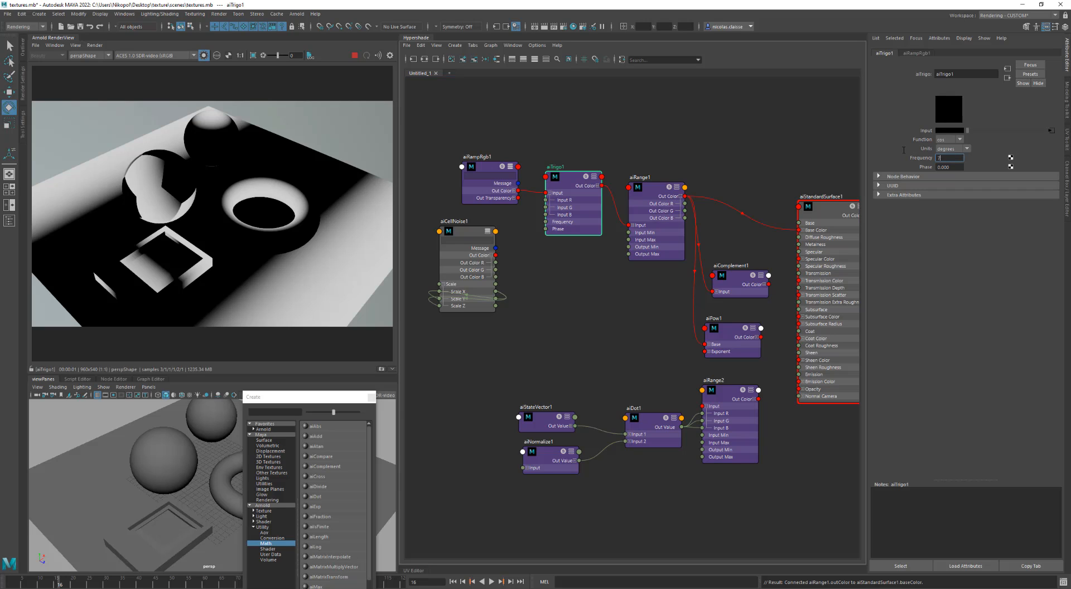
pyautogui.write('200')
pyautogui.press('Return')
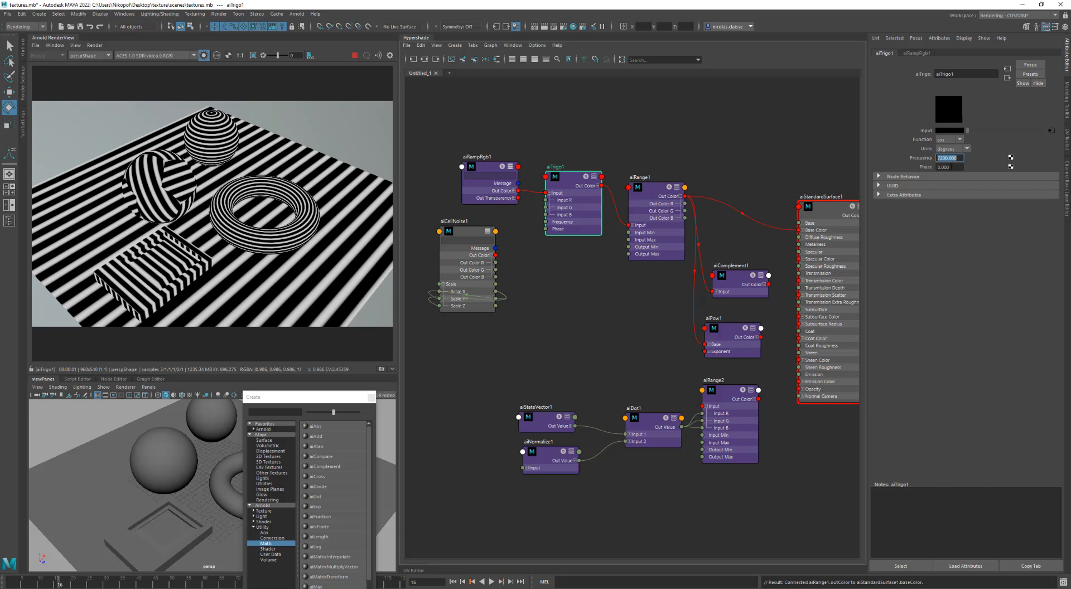
pyautogui.moveTo(951, 166)
pyautogui.keyDown('ctrl'); pyautogui.mouseDown(button='middle')
pyautogui.moveTo(987, 166)
pyautogui.moveTo(935, 173)
pyautogui.mouseUp(button='middle'); pyautogui.keyUp('ctrl')
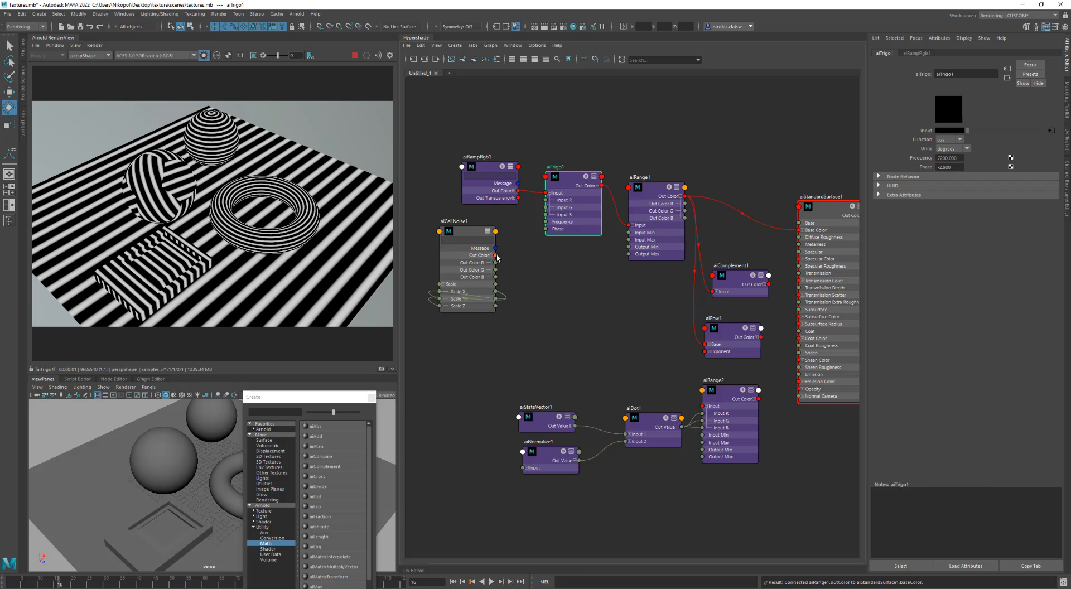
# Step: Connect aiCellNoise1's Out Color to aiTrigo1's Input and preview the cell noise on its own
pyautogui.moveTo(495, 255); pyautogui.dragTo(550, 194)
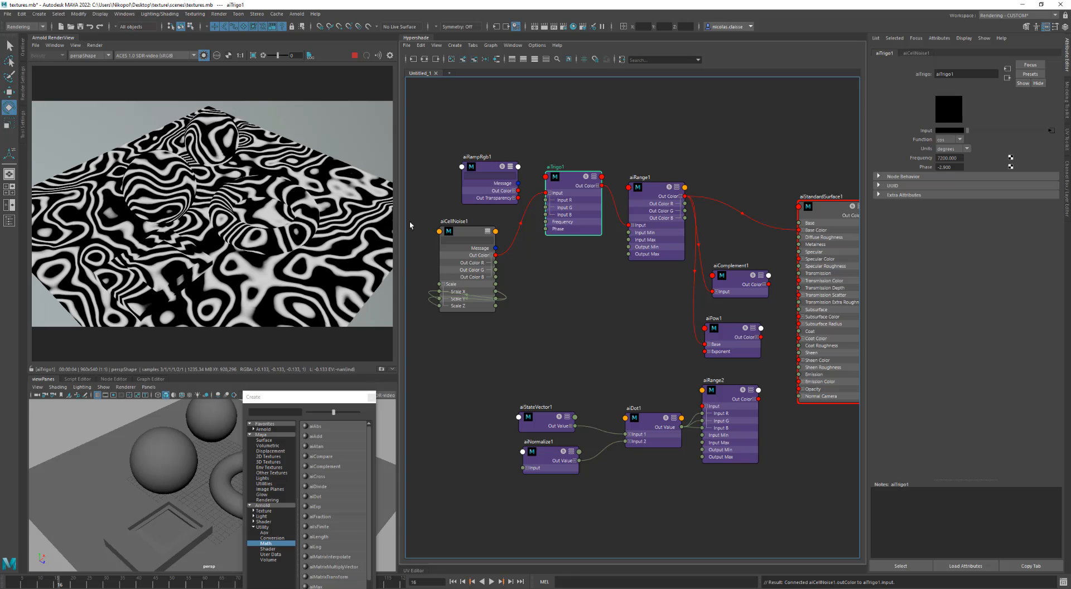
pyautogui.click(465, 234)
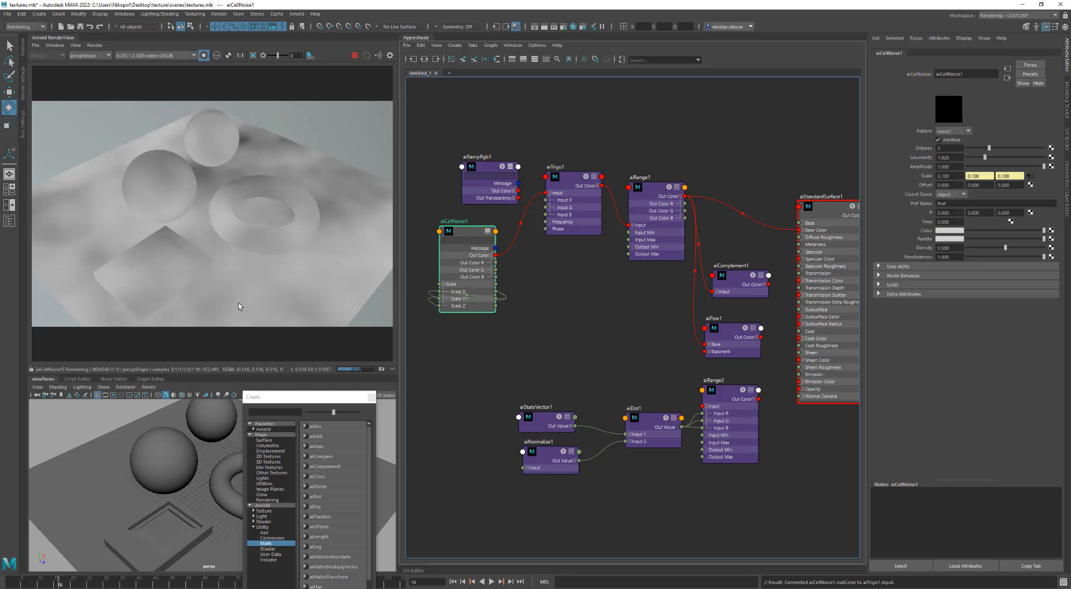
# Step: Set aiTrigo1's frequency to 72000
pyautogui.click(570, 174)
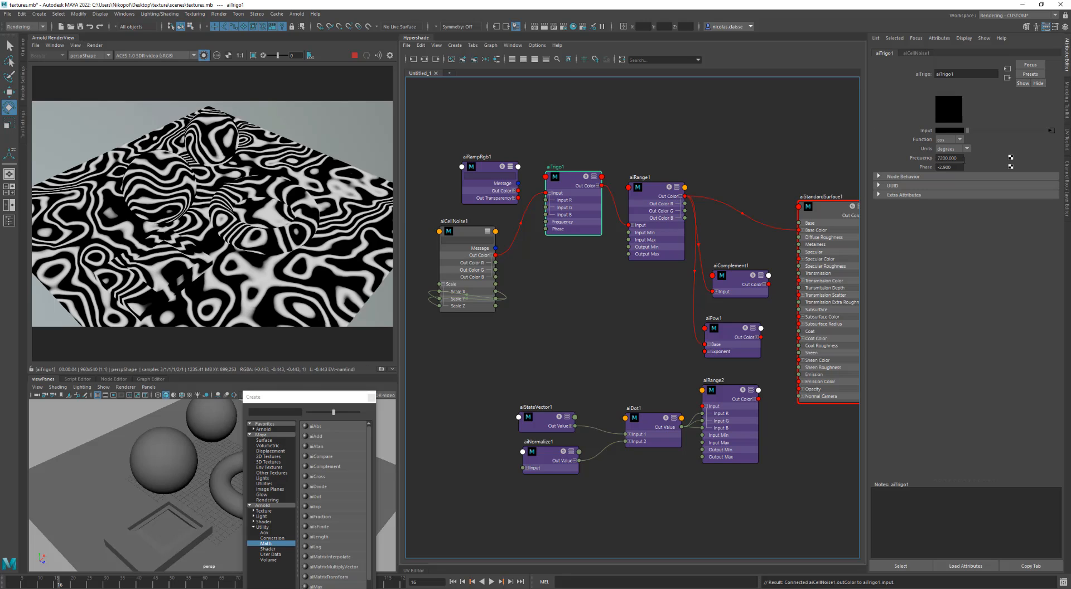
pyautogui.click(943, 158)
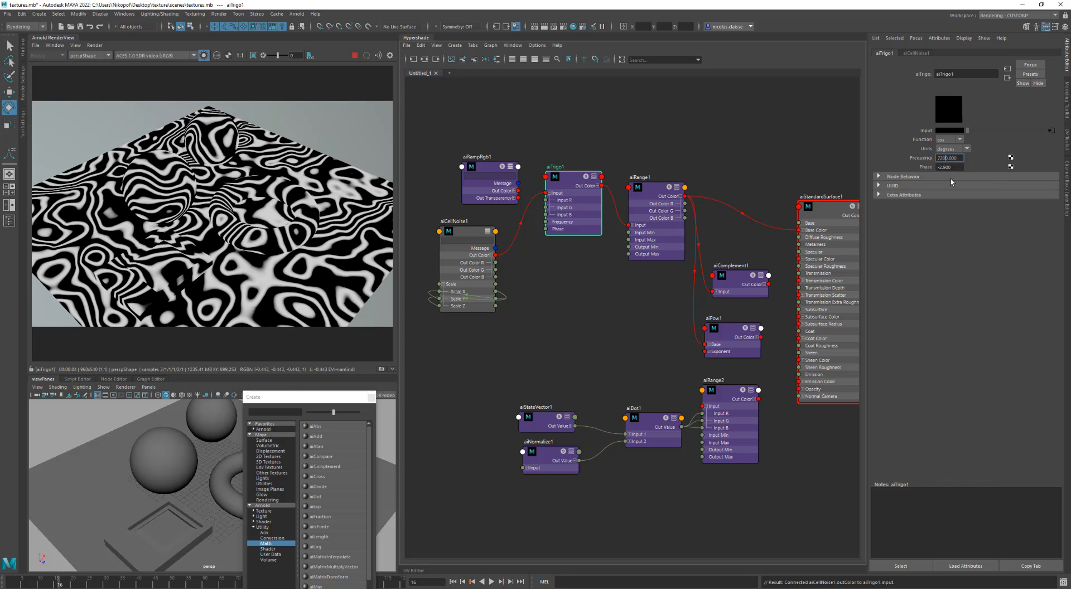
pyautogui.write('0')
pyautogui.press('Return')
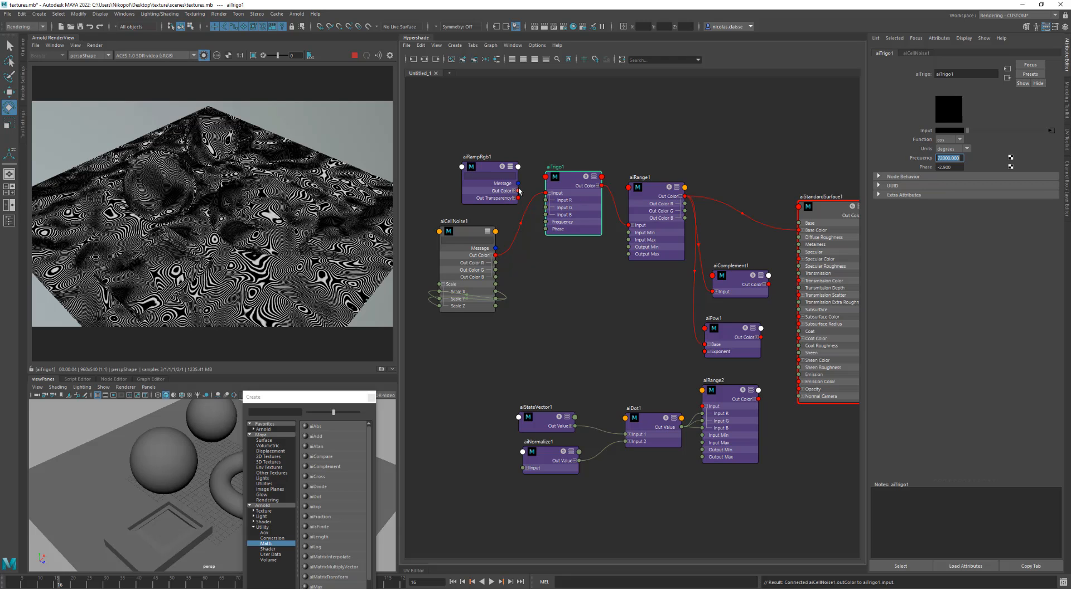
# Step: Connect aiRampRgb1's Out Color back to aiTrigo1's Input and set the ramp type to circular
pyautogui.moveTo(518, 191); pyautogui.dragTo(560, 216)
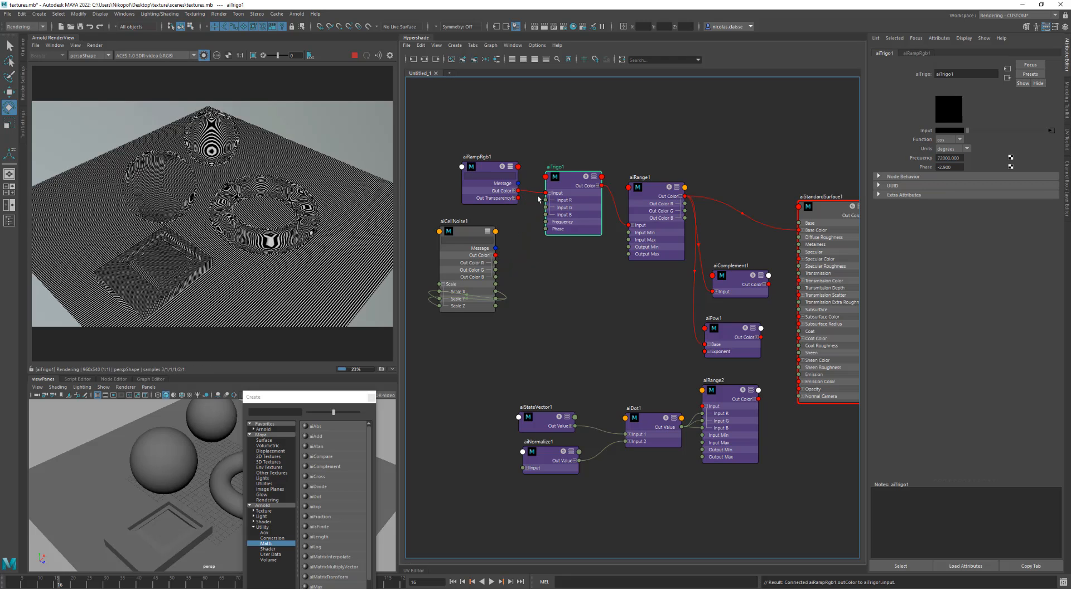
pyautogui.click(494, 167)
pyautogui.click(955, 131)
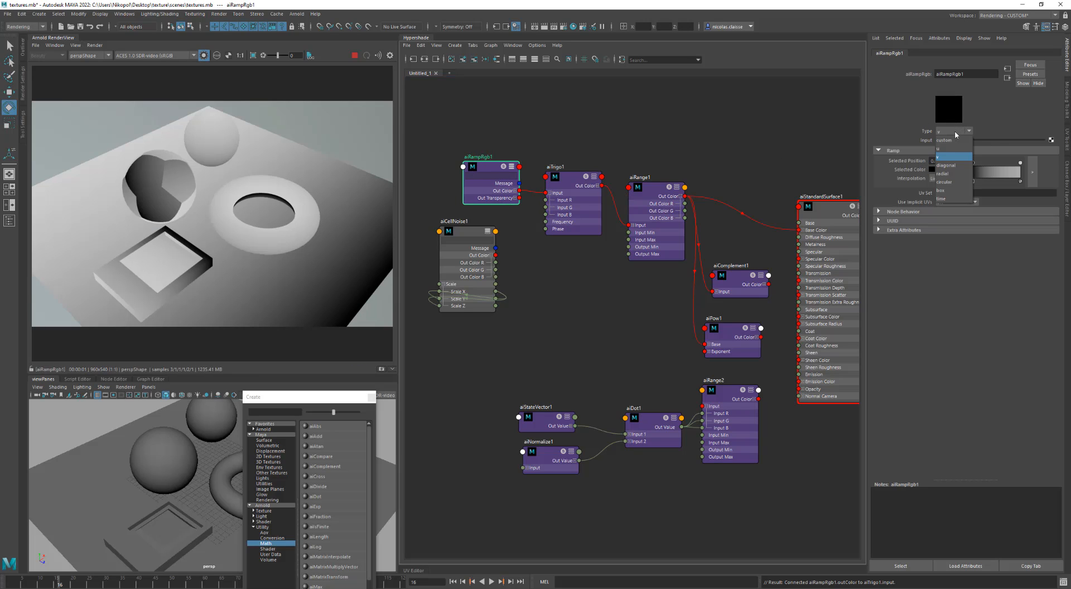
pyautogui.click(956, 183)
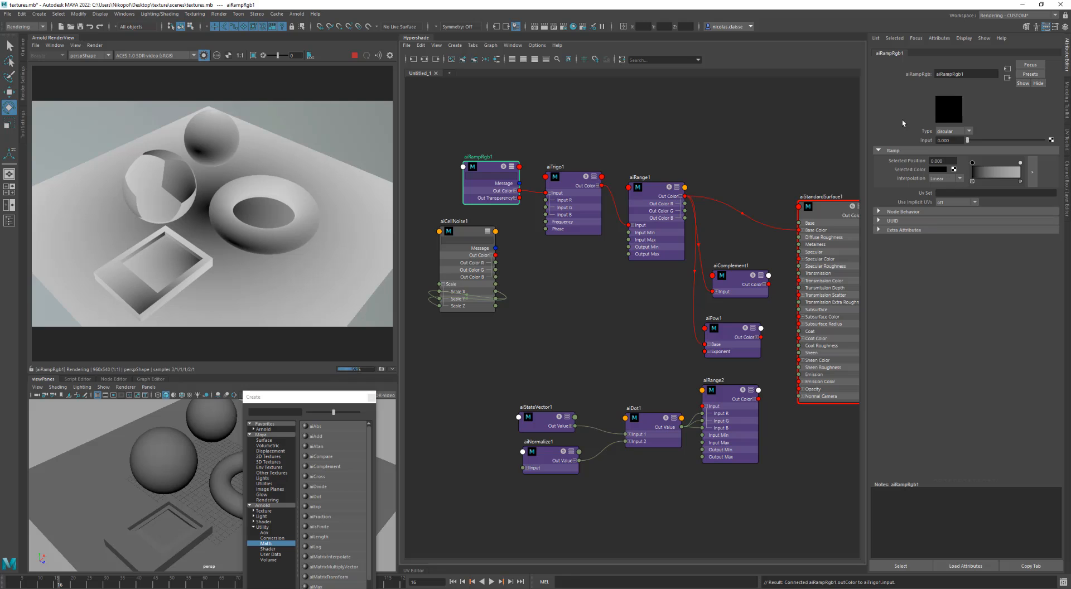
# Step: Set aiTrigo1's frequency to 14400
pyautogui.click(657, 190)
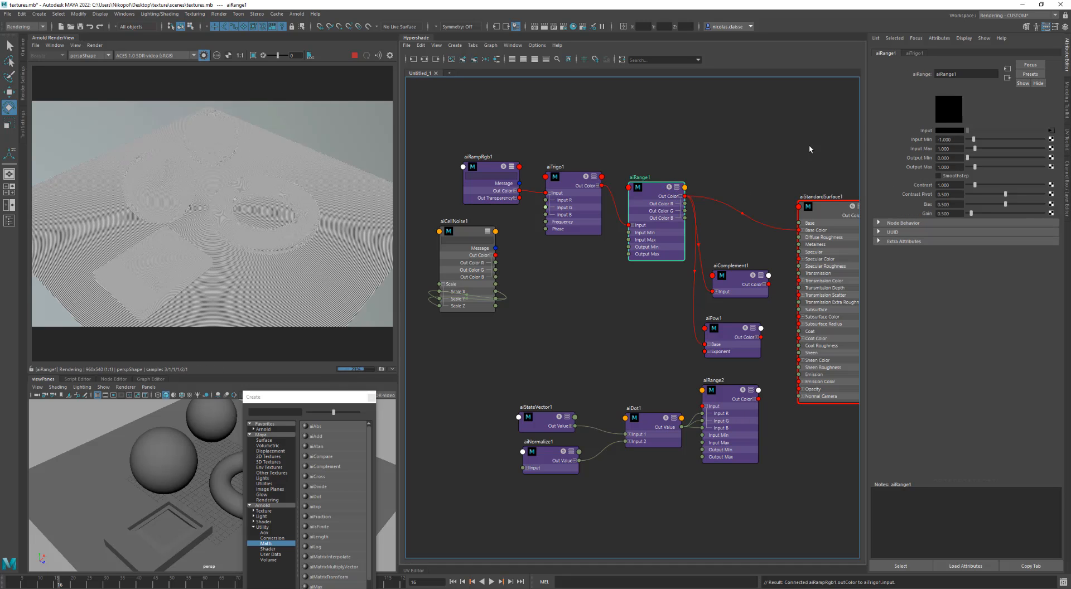
pyautogui.click(573, 186)
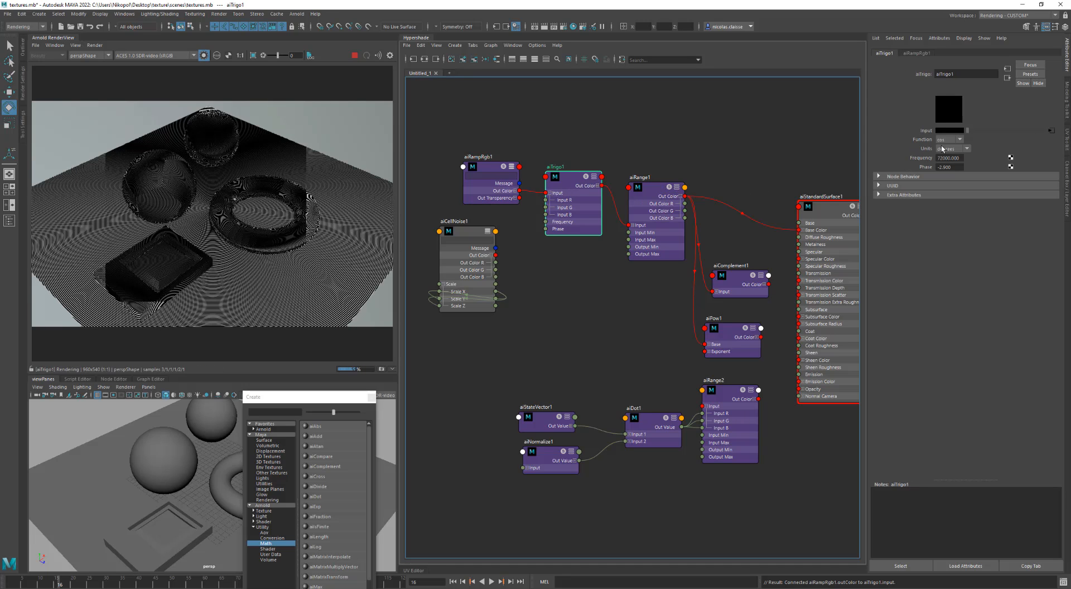
pyautogui.click(941, 158)
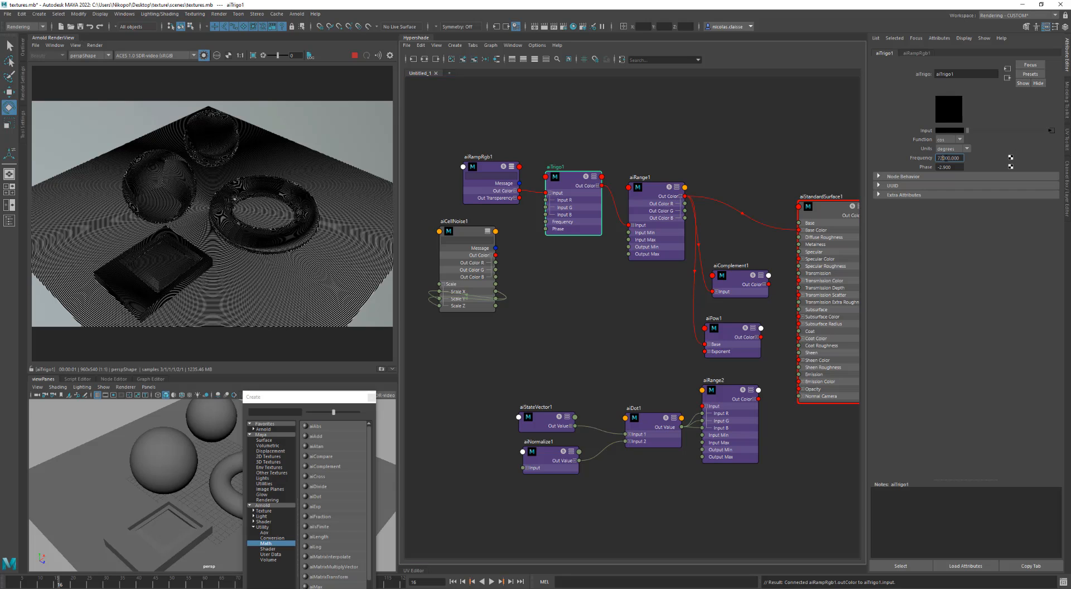
pyautogui.moveTo(945, 158); pyautogui.dragTo(936, 158)
pyautogui.write('144')
pyautogui.press('Return')
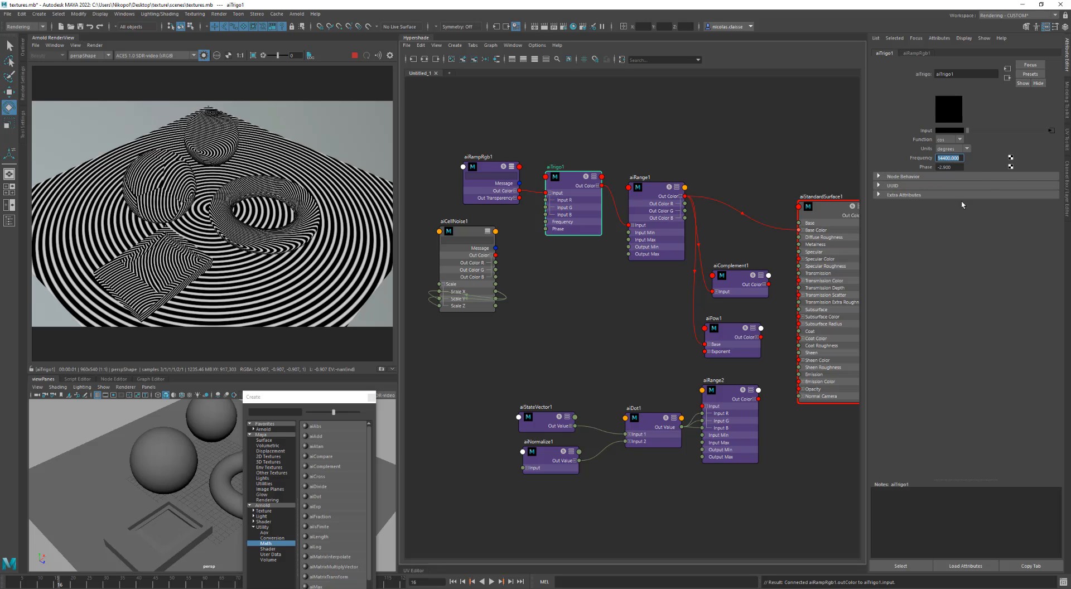
# Step: Set aiTrigo1's frequency to 28800
pyautogui.moveTo(946, 158); pyautogui.dragTo(906, 154)
pyautogui.write('288')
pyautogui.press('Return')
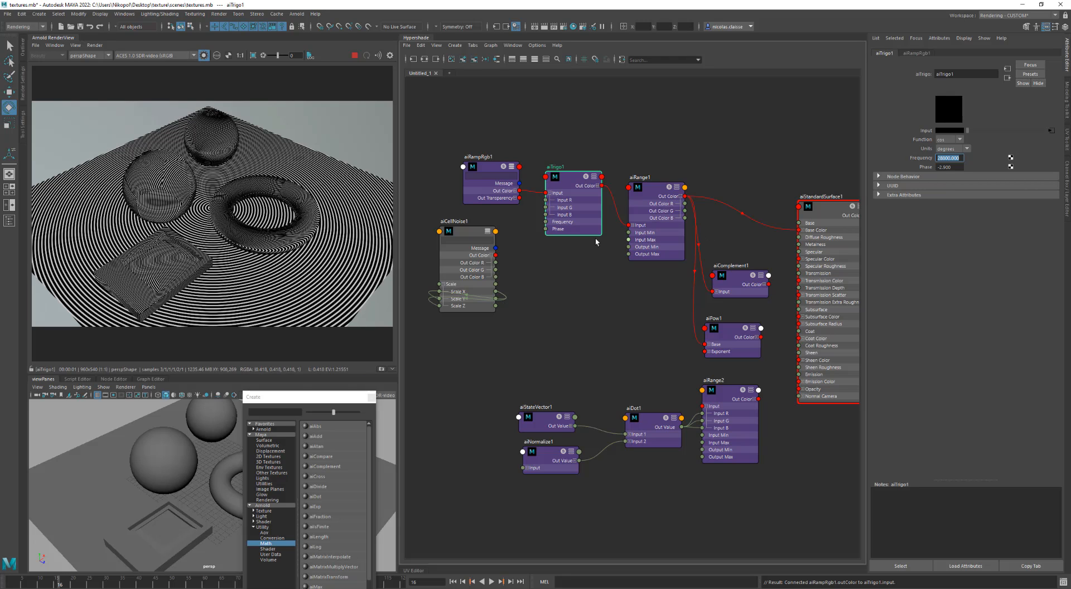
# Step: Preview aiRampRgb1 and aiRange1 on their own, and return to the full beauty render
pyautogui.click(485, 172)
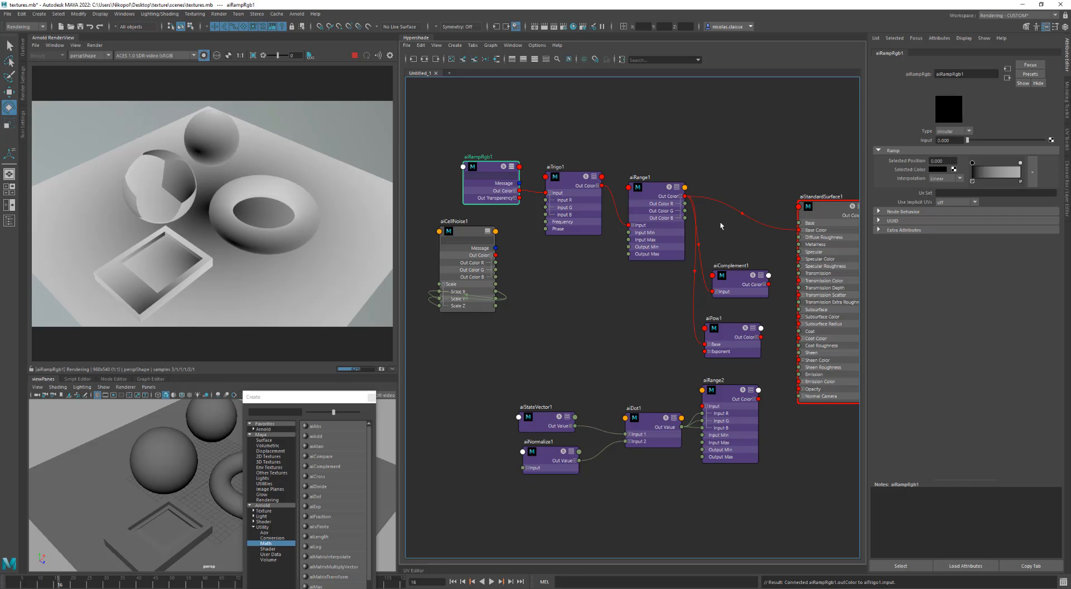
pyautogui.click(657, 193)
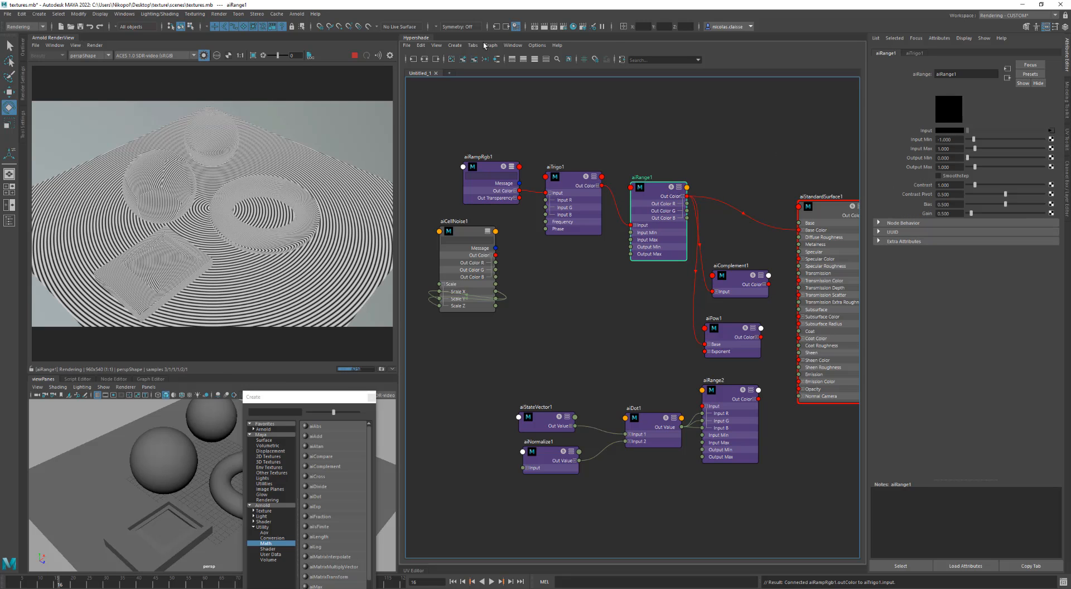
pyautogui.click(204, 57)
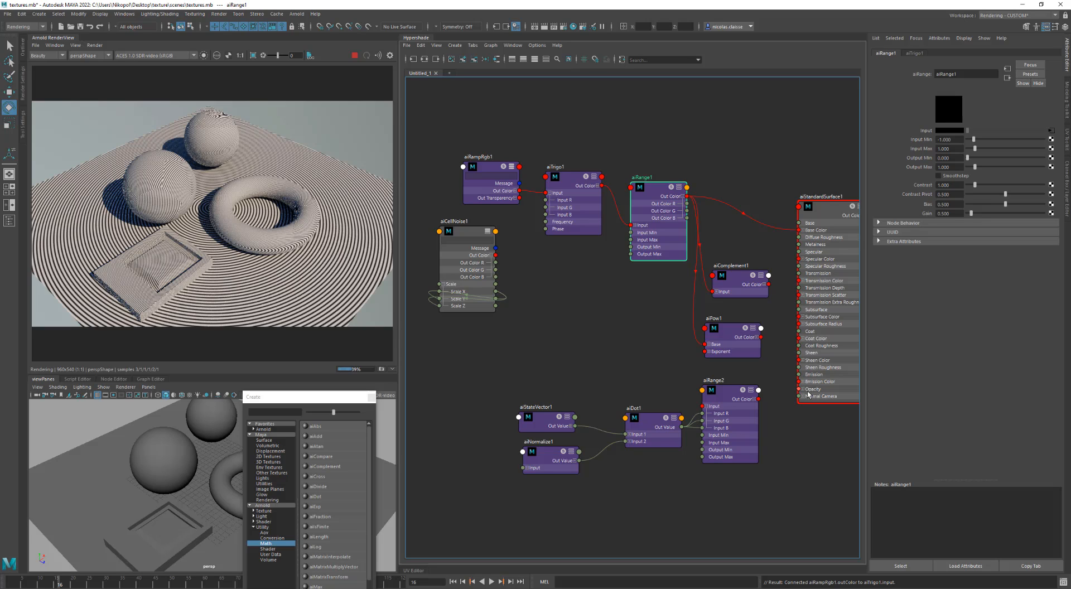
# Step: Plug aiRange1 into aiStandardSurface1's bump mapping through a bump2d node, connecting outColorR to bumpValue
pyautogui.click(841, 274)
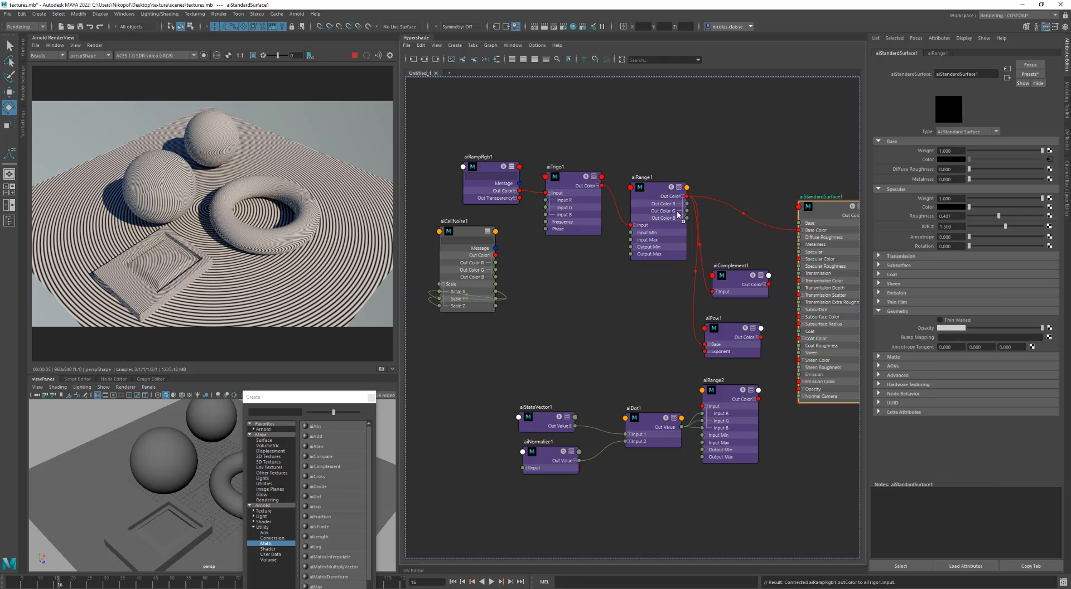
pyautogui.moveTo(677, 213); pyautogui.dragTo(896, 339, button='middle')
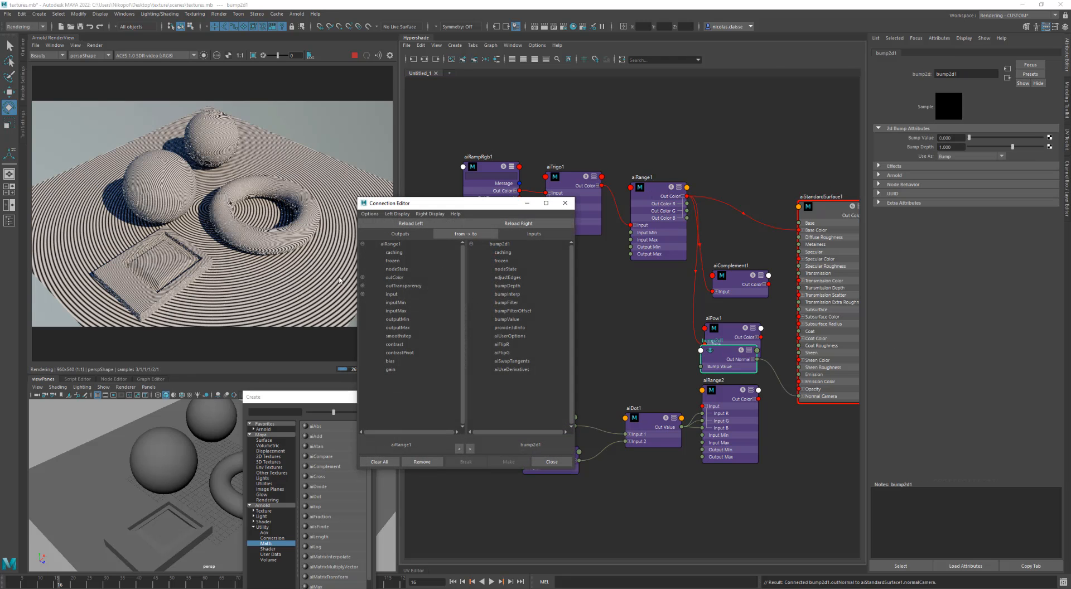
pyautogui.click(362, 277)
pyautogui.click(402, 286)
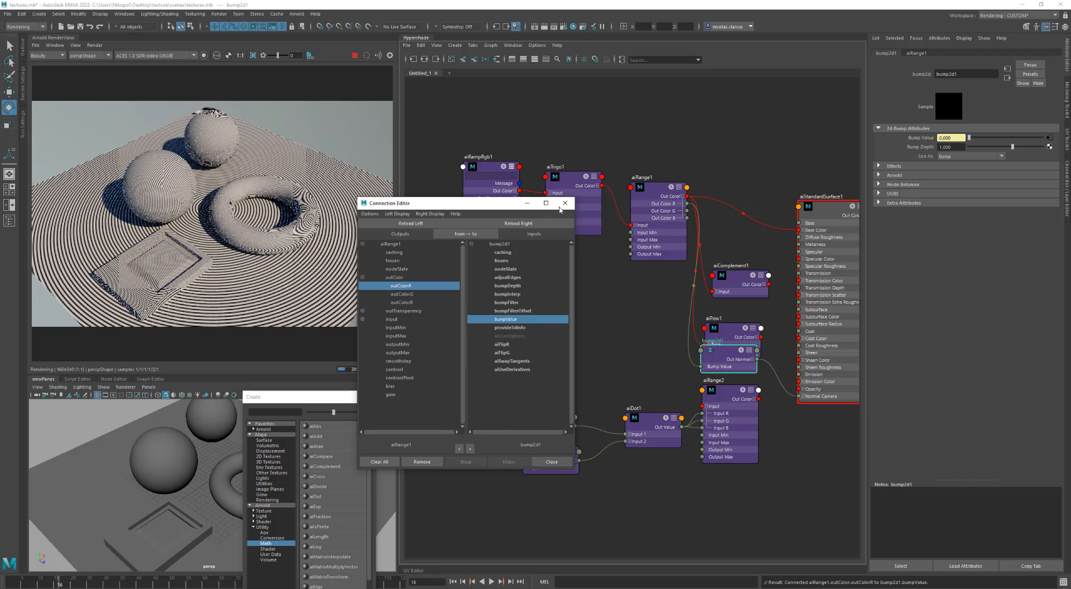
pyautogui.click(565, 203)
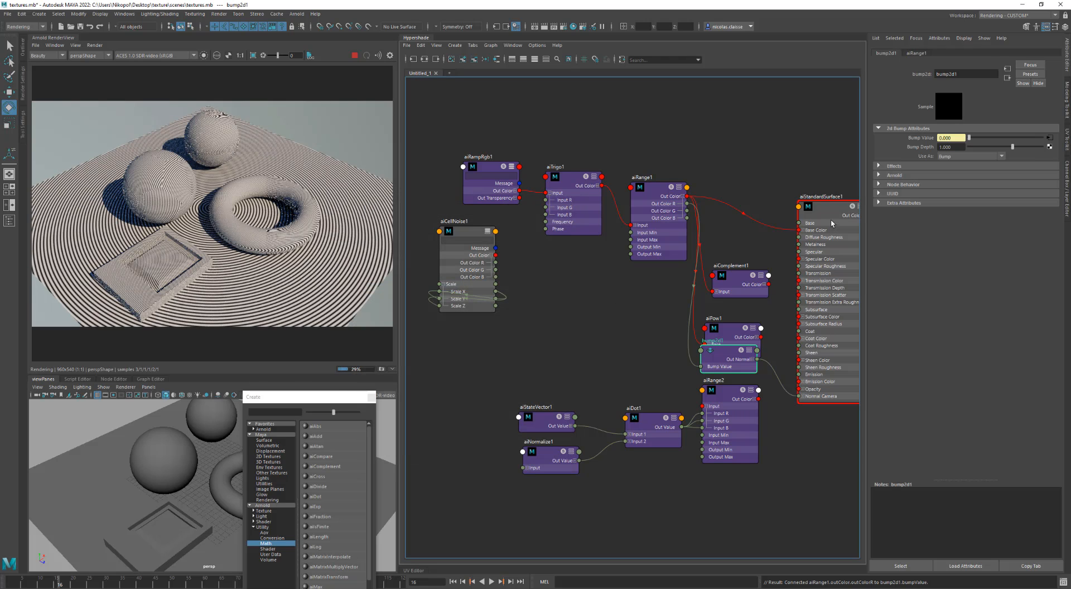
# Step: Disconnect aiRange1 from aiStandardSurface1's Base Color and set the base color to light grey
pyautogui.click(777, 223)
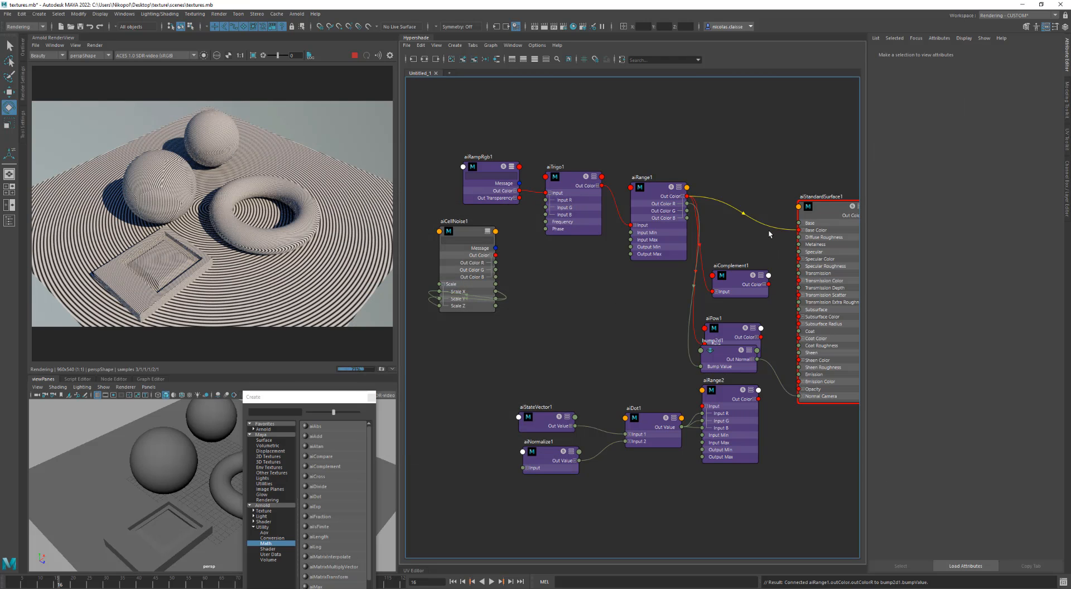
pyautogui.press('Delete')
pyautogui.click(814, 203)
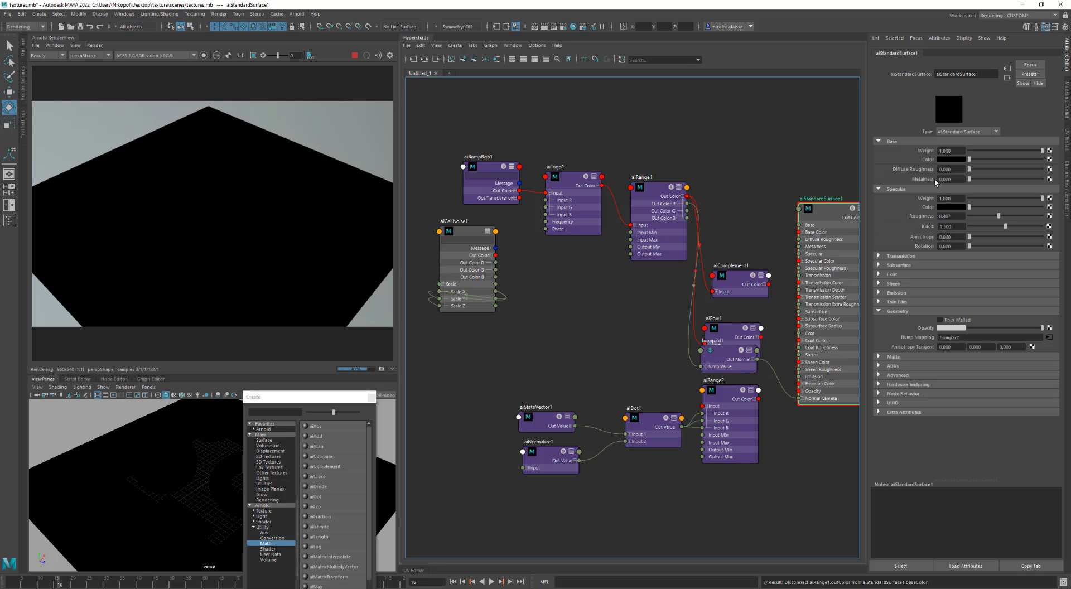
pyautogui.click(1016, 159)
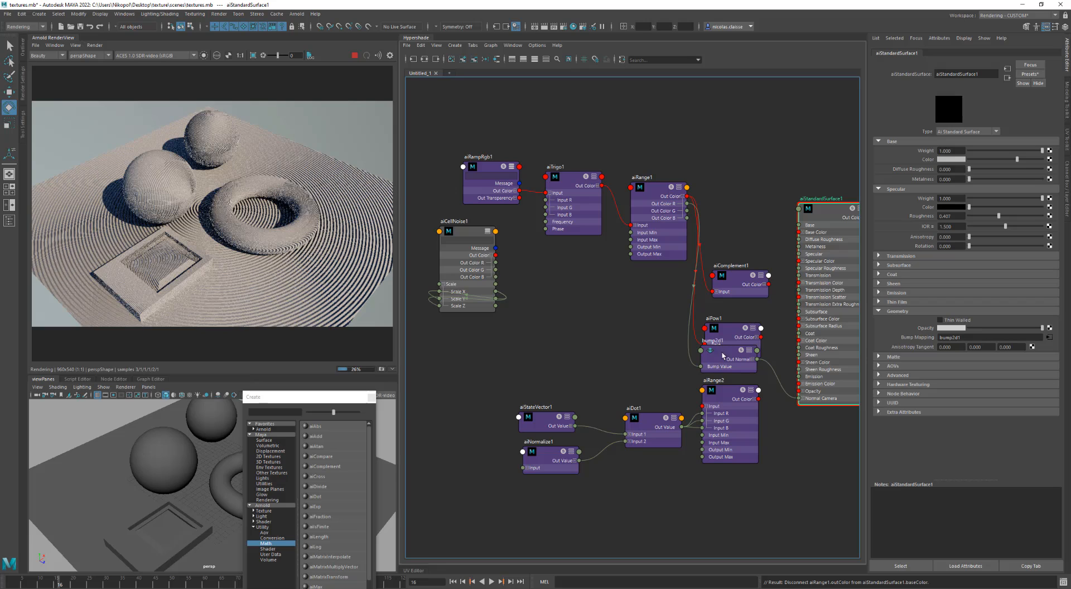
# Step: Set bump2d1's bump depth to 0.1 and raise aiStandardSurface1's metalness
pyautogui.moveTo(728, 353); pyautogui.dragTo(627, 335)
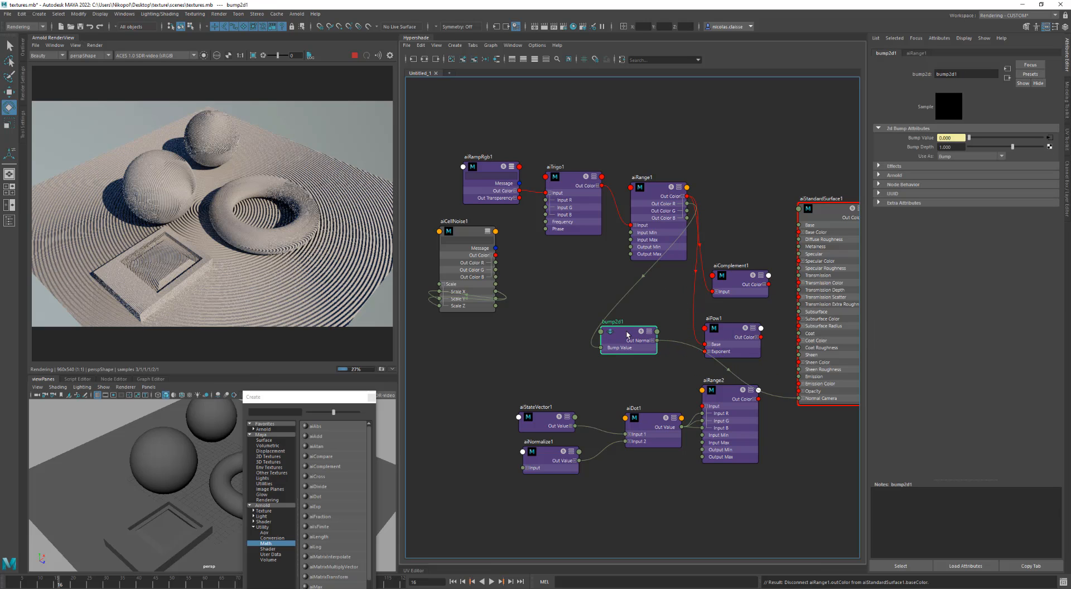
pyautogui.click(956, 147)
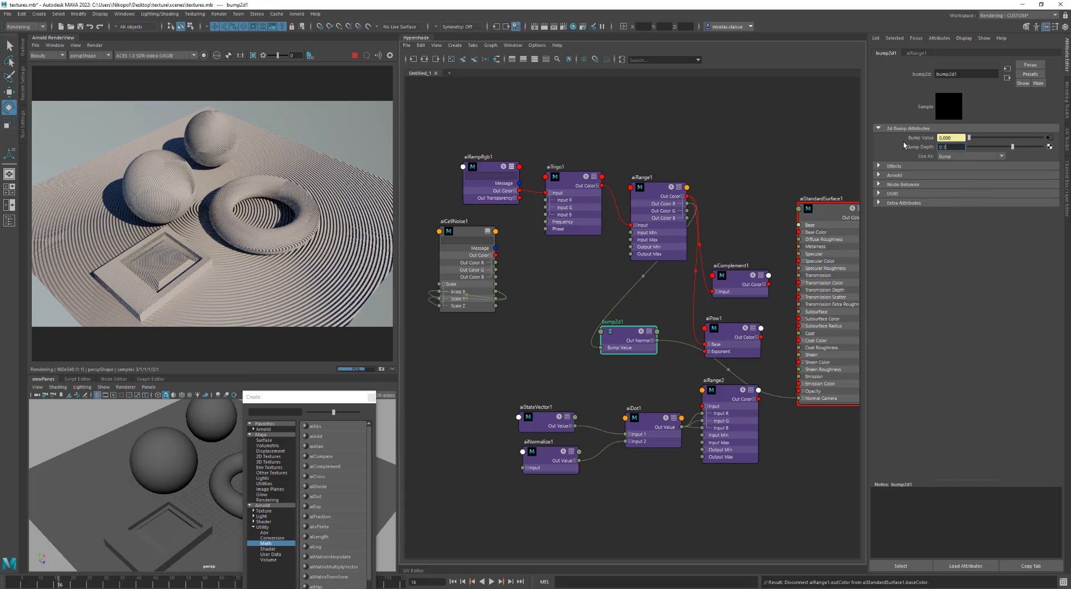
pyautogui.press('Return')
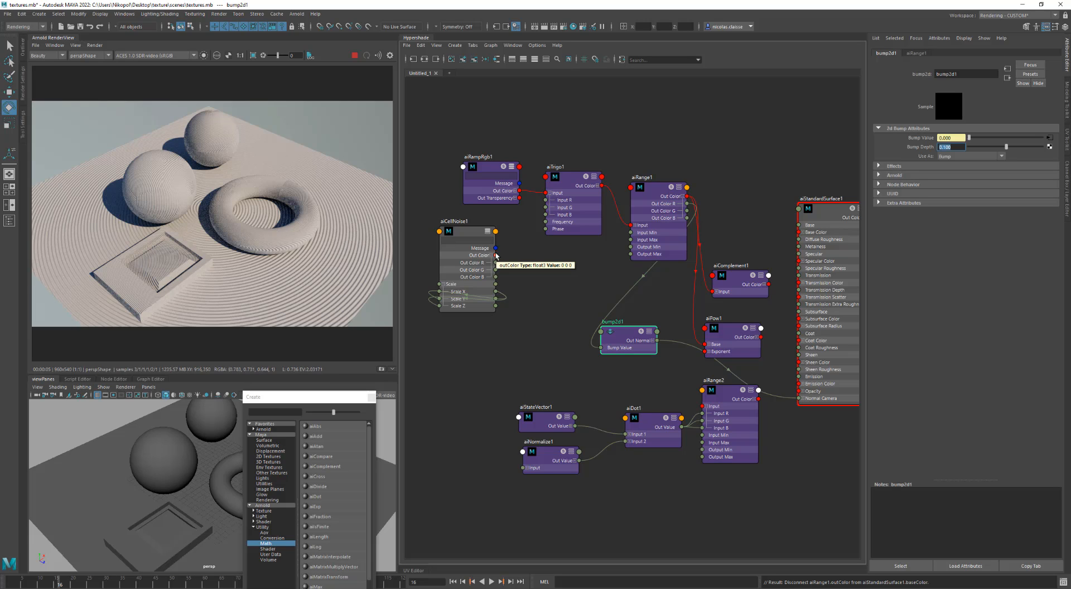
pyautogui.click(833, 213)
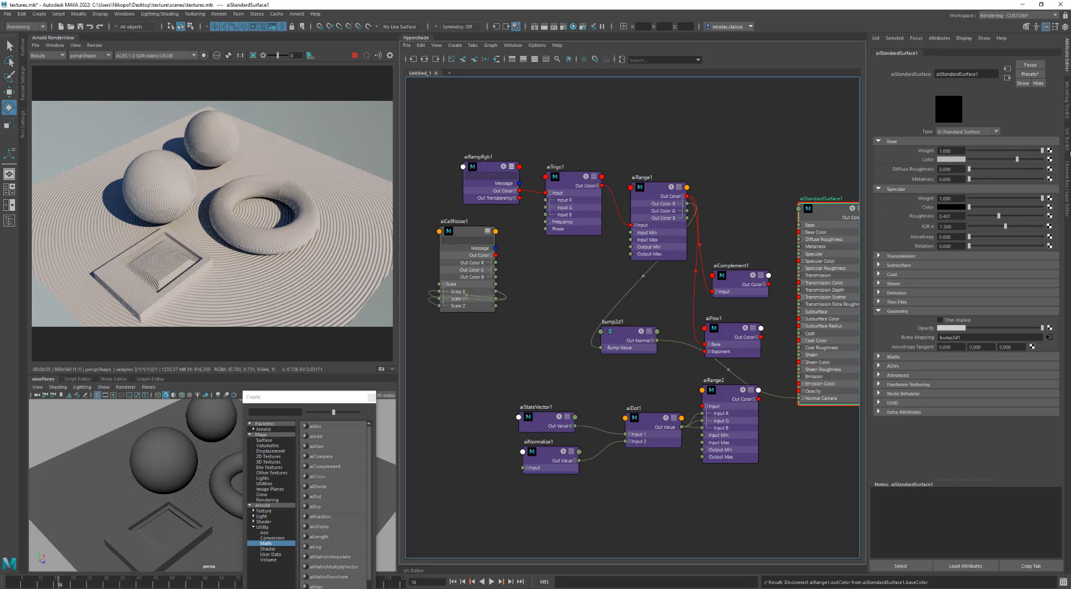
pyautogui.moveTo(982, 180); pyautogui.dragTo(1030, 179)
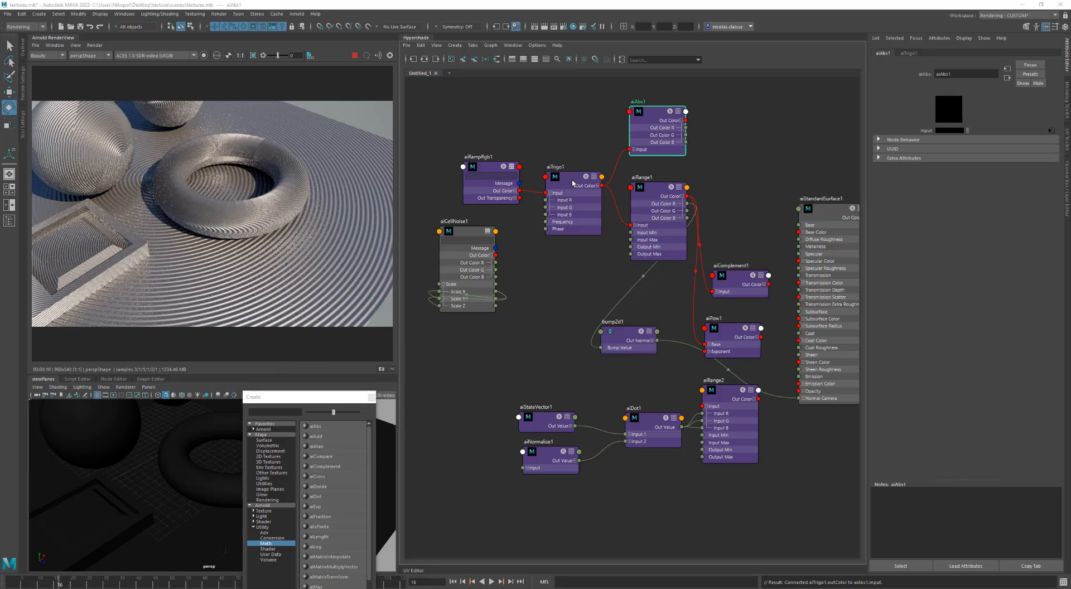
# Step: Preview aiTrigo1 on its own, connect aiAbs1's Out Color R to bump2d1's Bump Value, and return to the full render
pyautogui.click(573, 183)
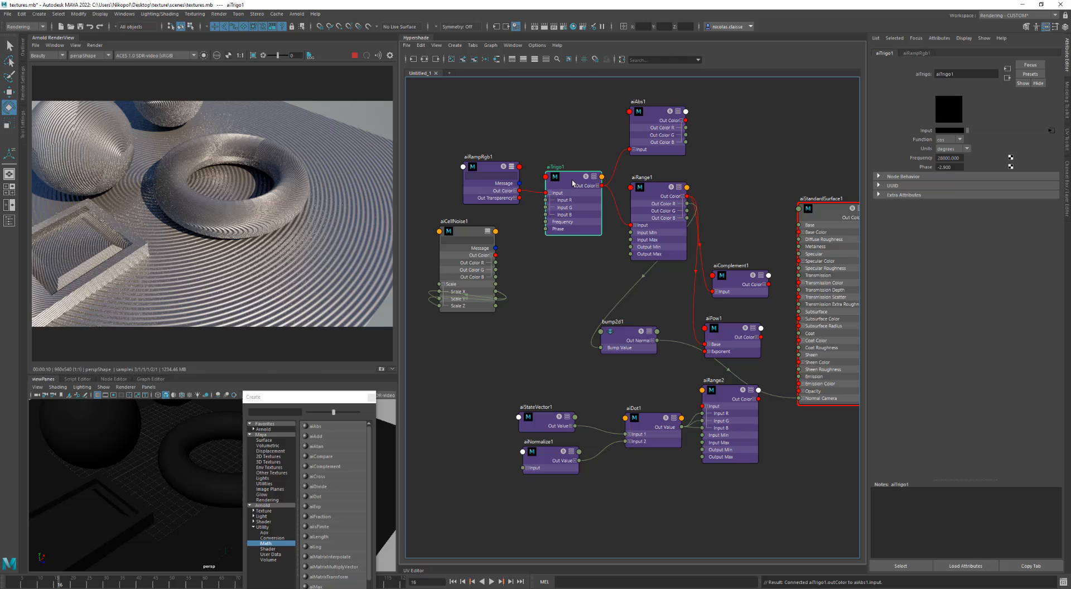
pyautogui.click(204, 56)
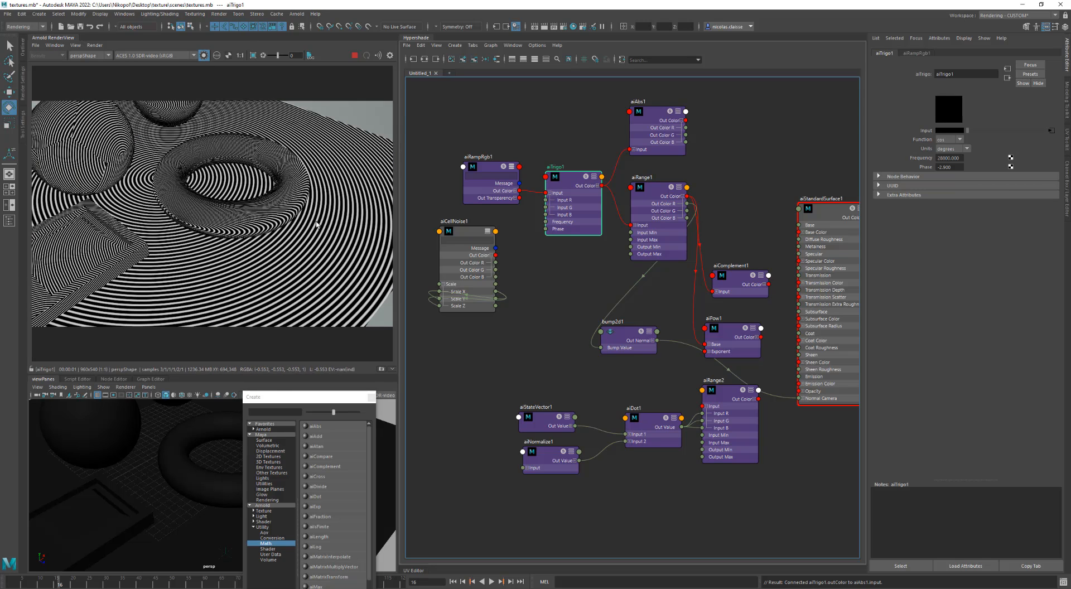
pyautogui.moveTo(654, 118); pyautogui.dragTo(652, 121)
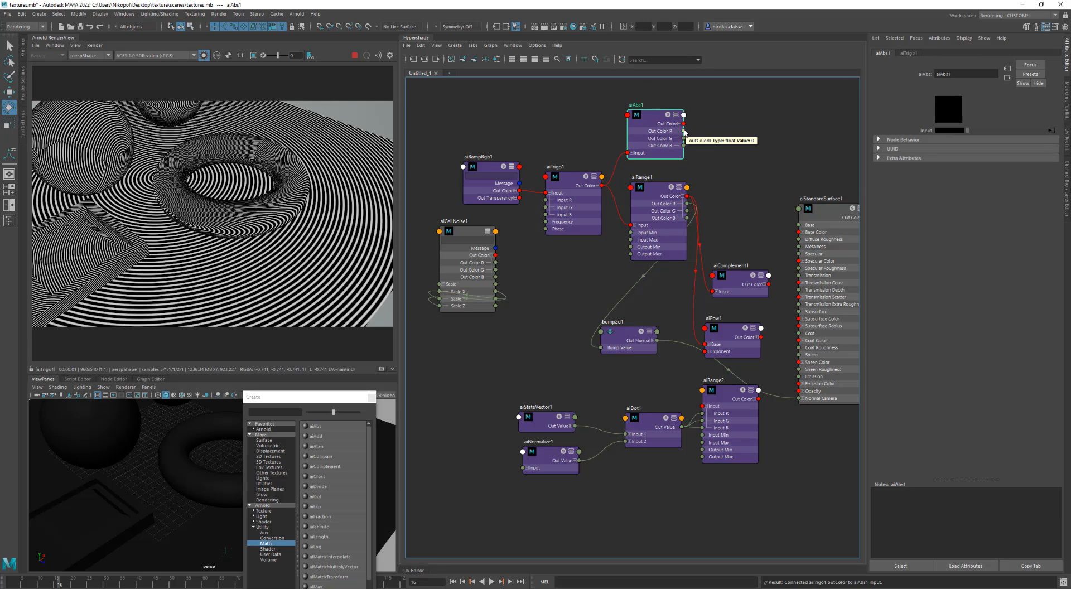
pyautogui.moveTo(684, 131); pyautogui.dragTo(601, 348)
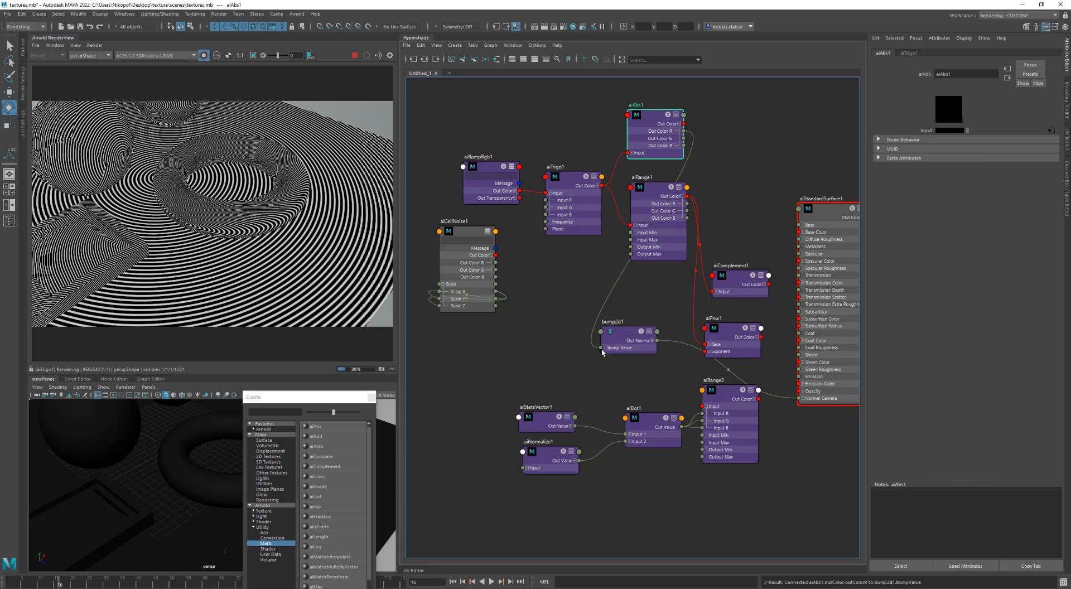
pyautogui.click(204, 56)
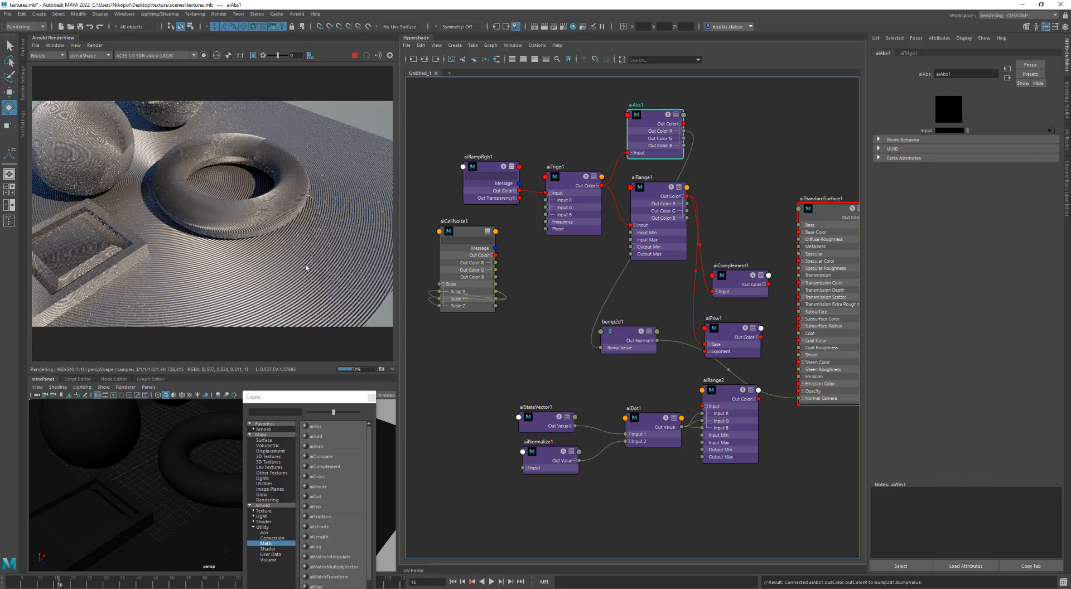
# Step: Connect aiAbs1's Out Color to aiStandardSurface1's Base Color
pyautogui.scroll(4, 292, 266)
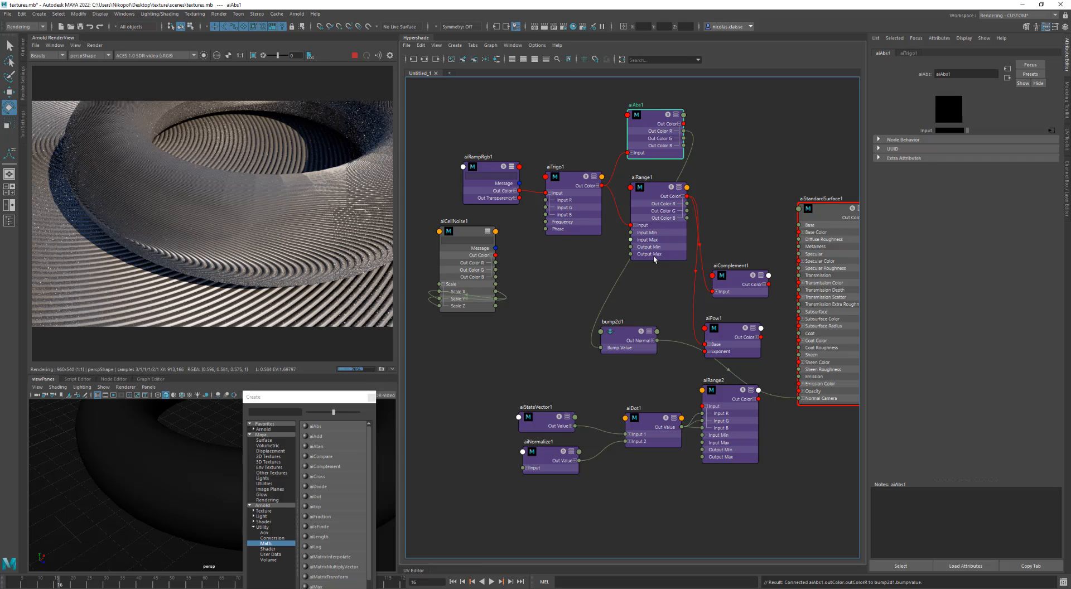
pyautogui.moveTo(652, 116); pyautogui.dragTo(661, 108)
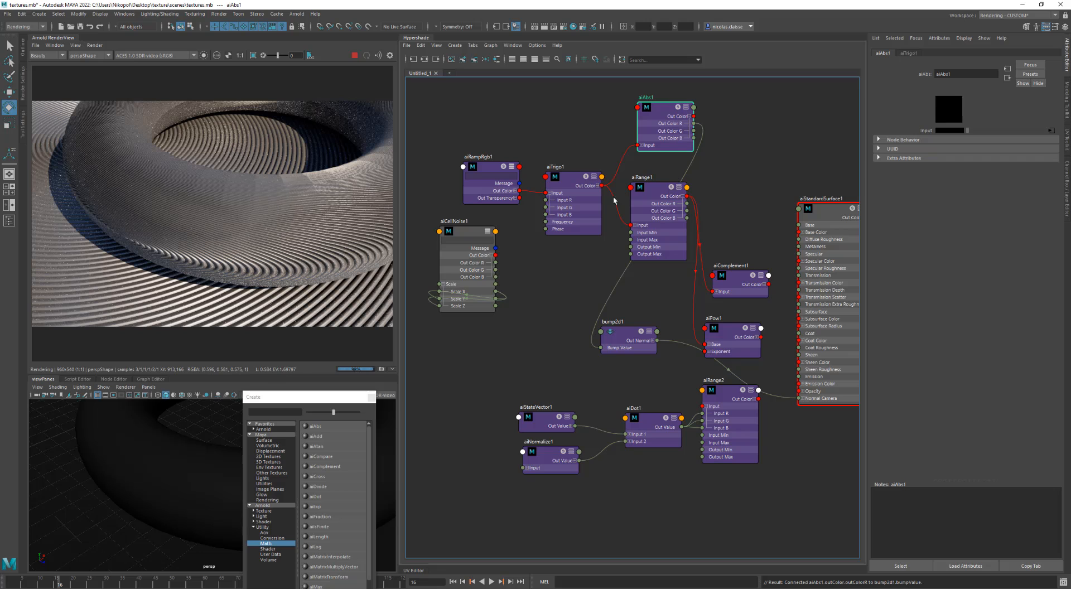
pyautogui.moveTo(694, 117); pyautogui.dragTo(799, 232)
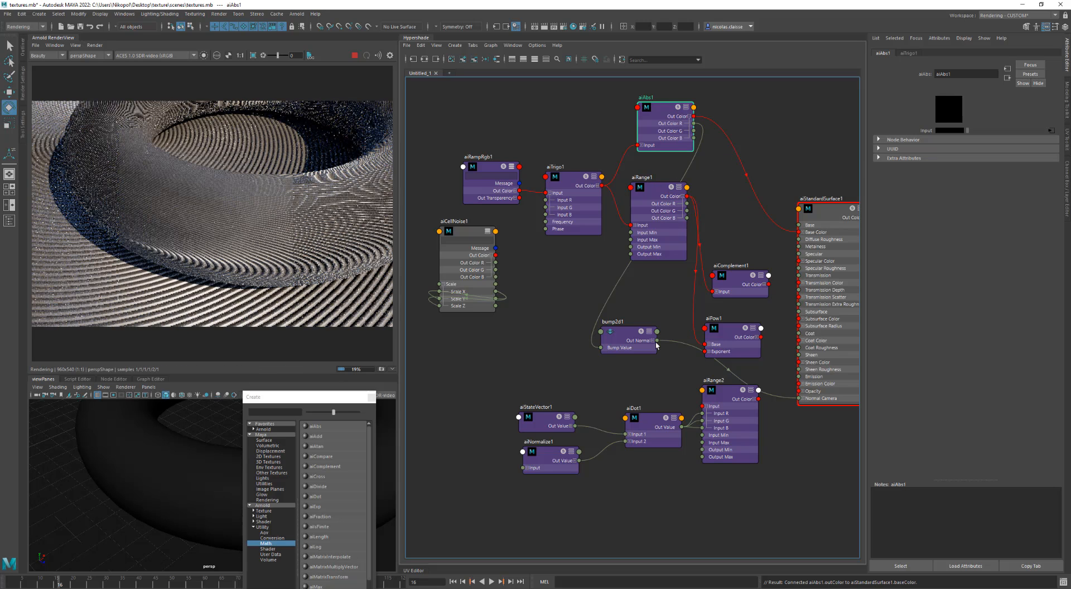
# Step: Delete the bump2d1 node and set aiStandardSurface1's metalness to 0
pyautogui.click(621, 337)
pyautogui.press('Delete')
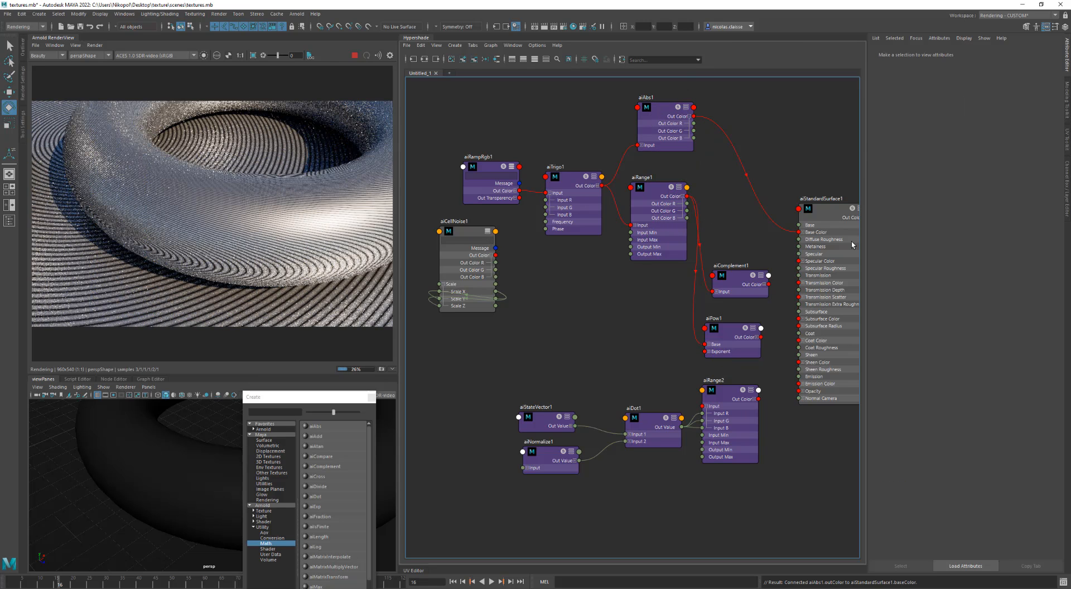
pyautogui.click(844, 217)
pyautogui.moveTo(970, 179); pyautogui.dragTo(921, 178)
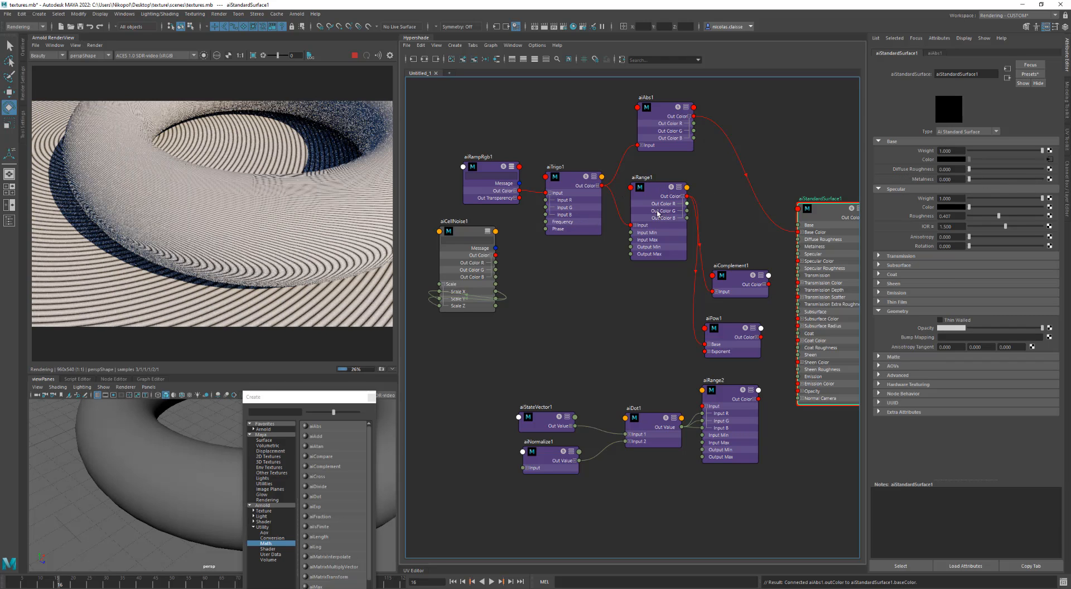
# Step: Connect aiComplement1's Out Color to aiStandardSurface1's Base Color and place aiComplement1 between aiRange1 and the surface shader
pyautogui.keyDown('alt'); pyautogui.moveTo(706, 198); pyautogui.dragTo(669, 185, button='middle'); pyautogui.keyUp('alt')
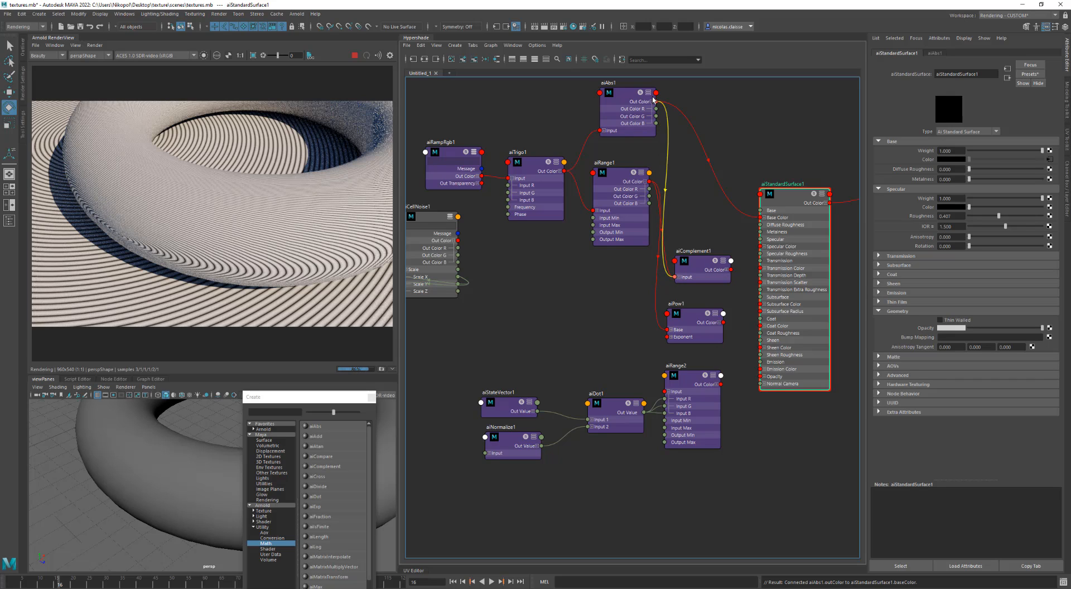
pyautogui.moveTo(734, 269); pyautogui.dragTo(764, 220)
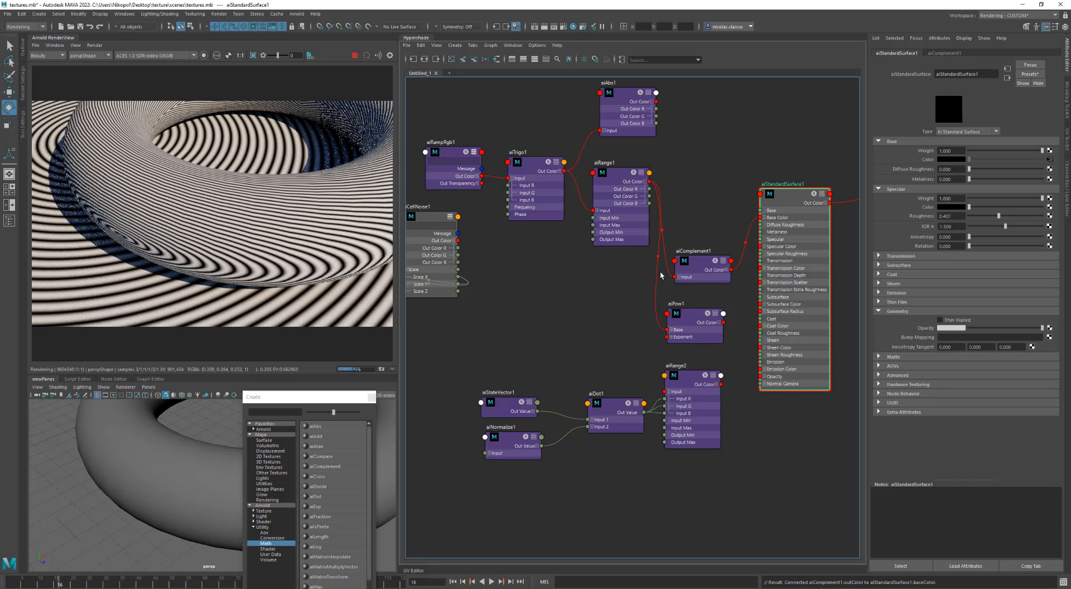
pyautogui.moveTo(702, 266); pyautogui.dragTo(704, 193)
# Step: Feed aiAbs1's Out Color into aiPow1's Base and connect aiPow1's Out Color to aiStandardSurface1's Base Color
pyautogui.moveTo(690, 317); pyautogui.dragTo(695, 265)
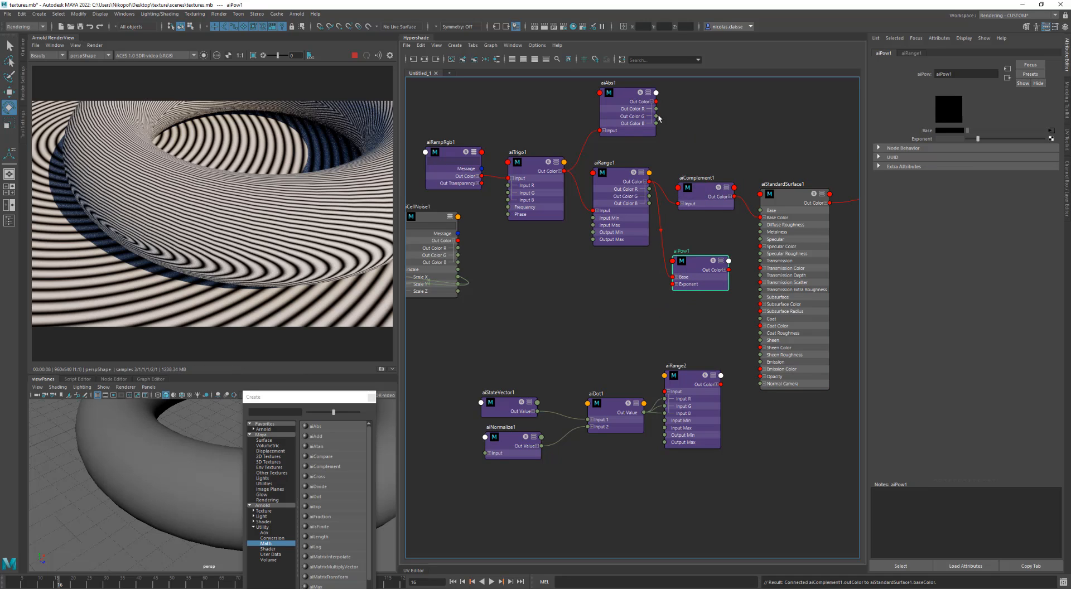
pyautogui.moveTo(668, 166); pyautogui.dragTo(763, 218)
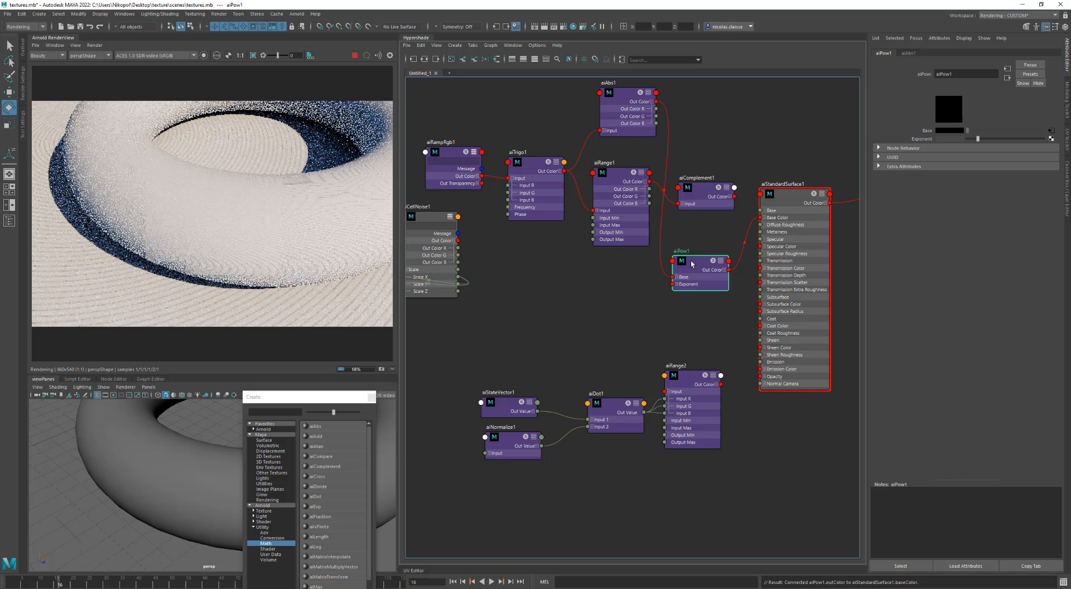
pyautogui.moveTo(696, 265); pyautogui.dragTo(699, 263)
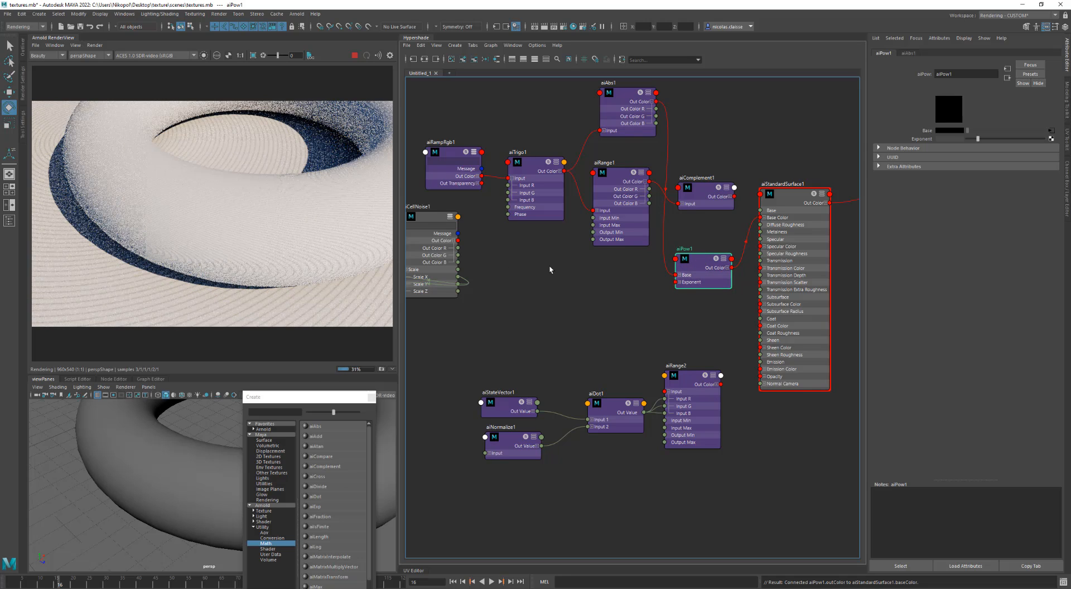
# Step: Connect aiCellNoise1's Out Color to aiTrigo1's Input and frame the whole shading network
pyautogui.moveTo(549, 270); pyautogui.dragTo(549, 347, button='middle')
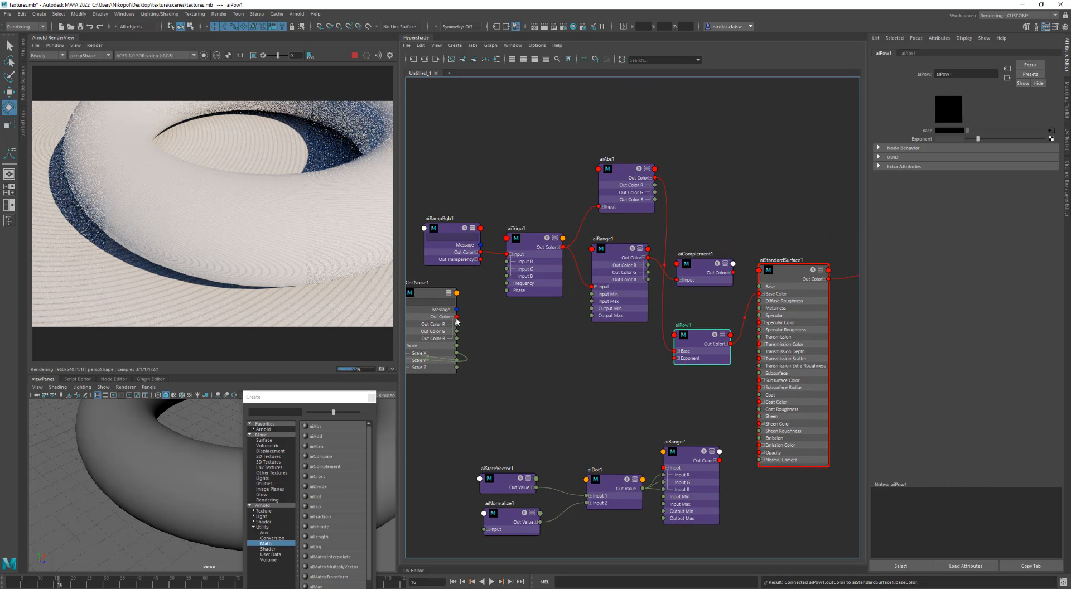
pyautogui.moveTo(456, 316); pyautogui.dragTo(507, 255)
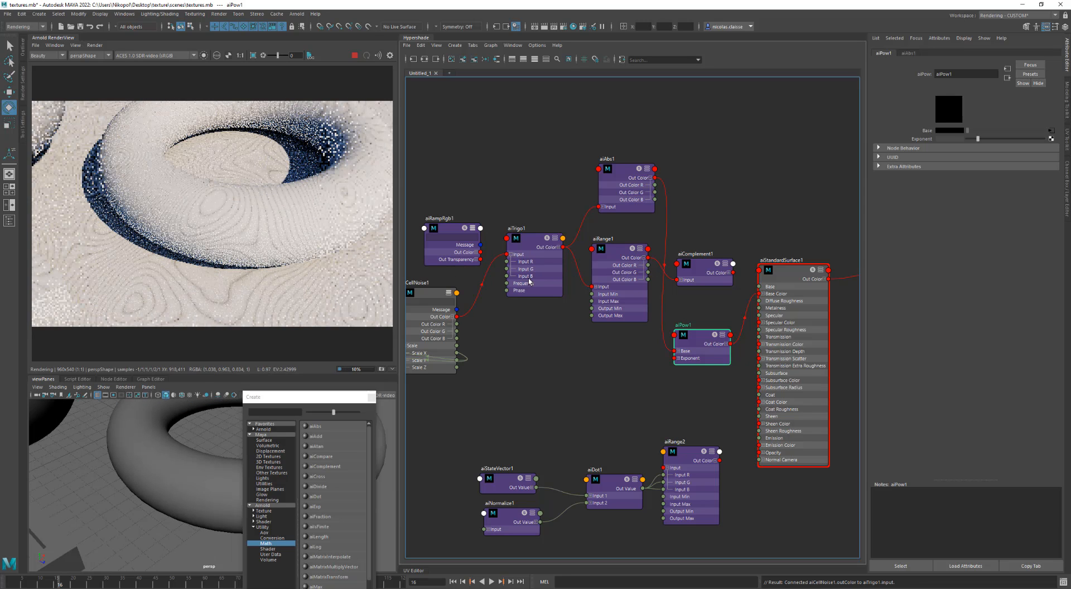
pyautogui.press('a')
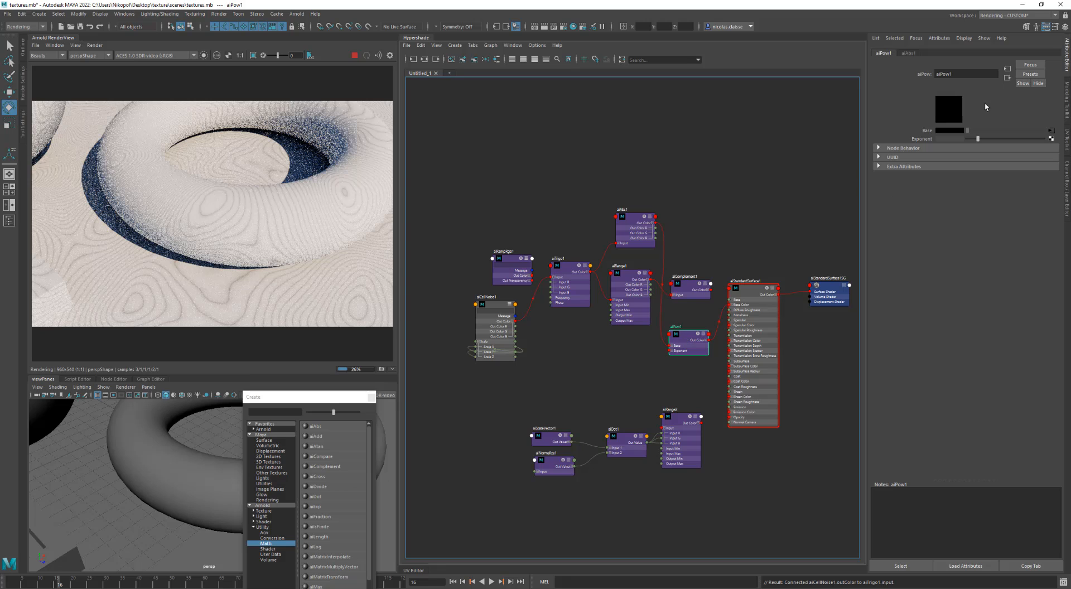
# Step: Raise the Value of aiPow1's Exponent color gradually, setting it to 1 and finally to 10
pyautogui.click(956, 139)
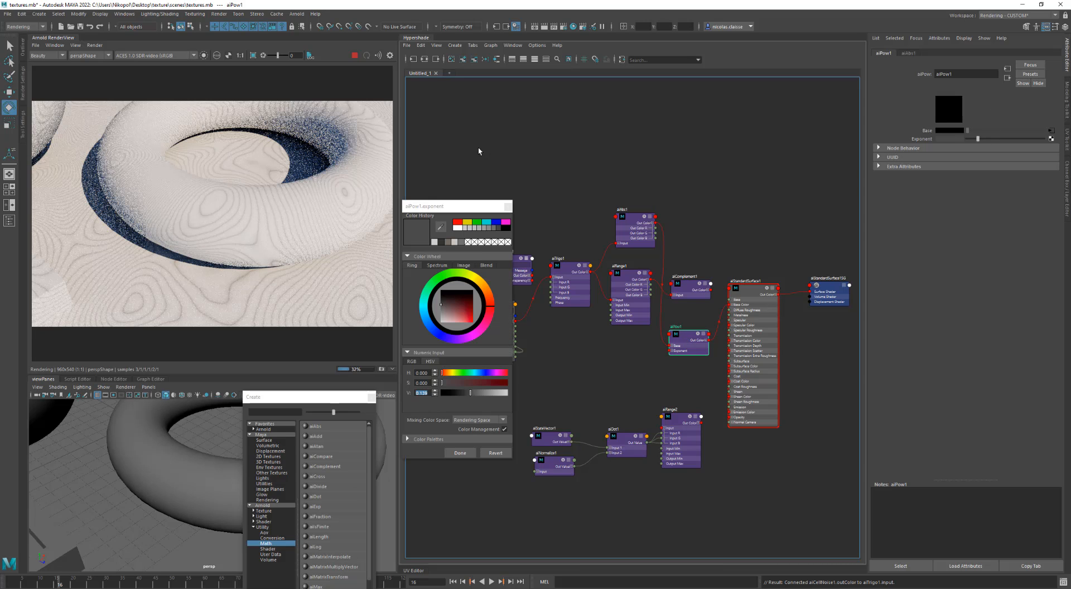
pyautogui.moveTo(440, 206); pyautogui.dragTo(901, 159)
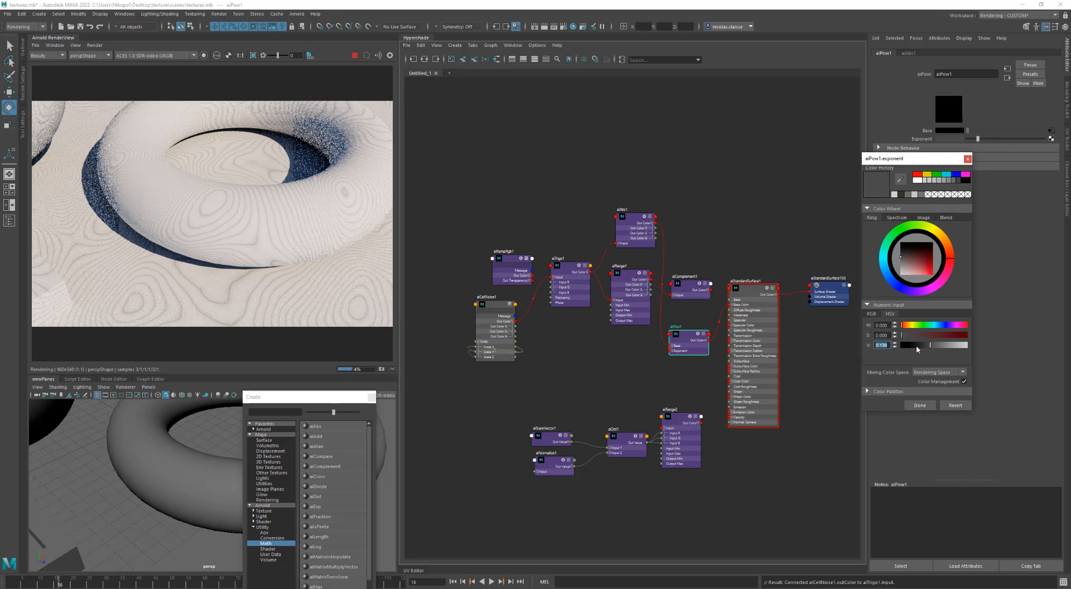
pyautogui.moveTo(925, 345); pyautogui.dragTo(957, 345)
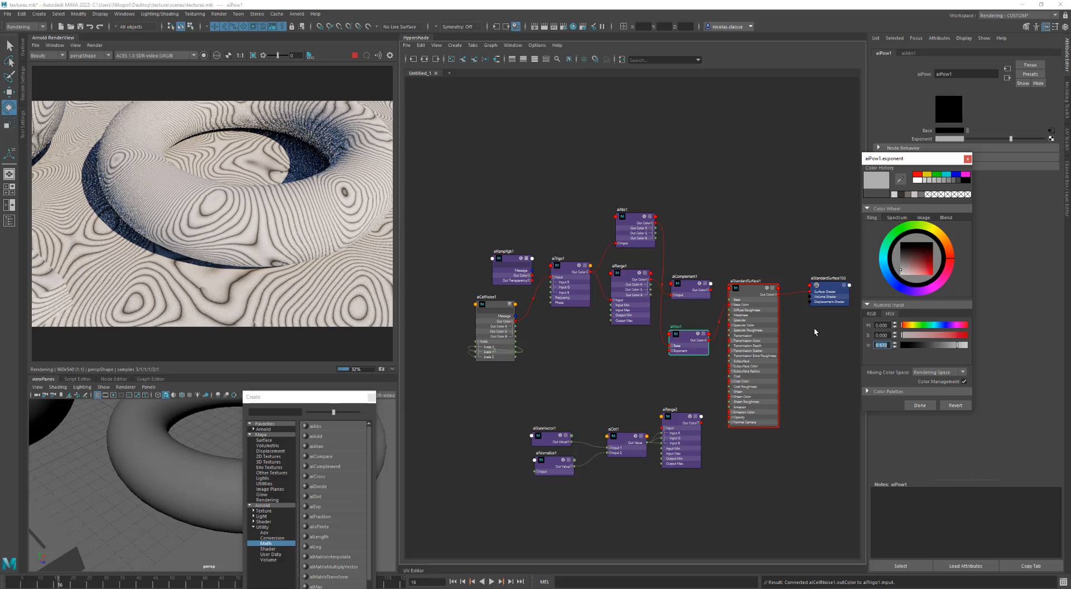
pyautogui.write('1')
pyautogui.press('Return')
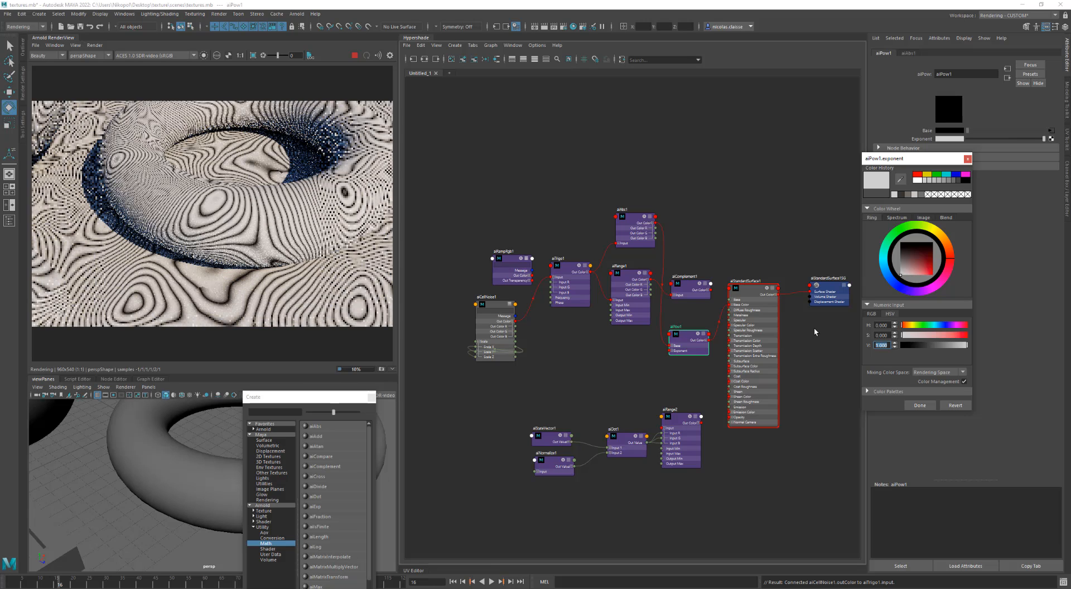
pyautogui.write('10')
pyautogui.press('Return')
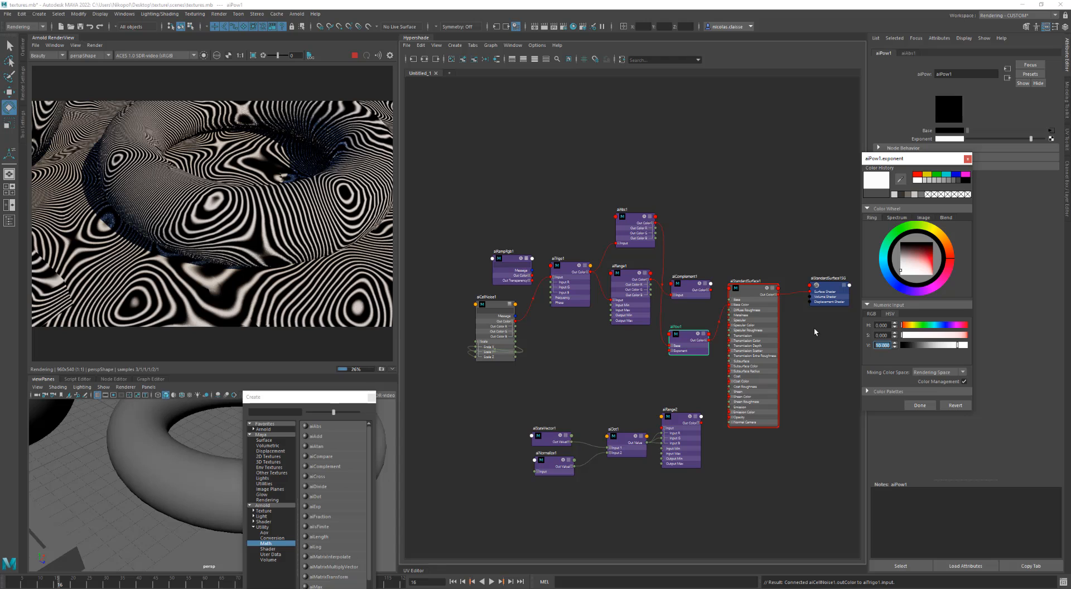
# Step: Connect aiCellNoise1's Out Color to aiPow1's Base and lower the Exponent's Value to about 1.5
pyautogui.keyDown('alt'); pyautogui.moveTo(357, 241); pyautogui.dragTo(300, 242, button='right'); pyautogui.keyUp('alt')
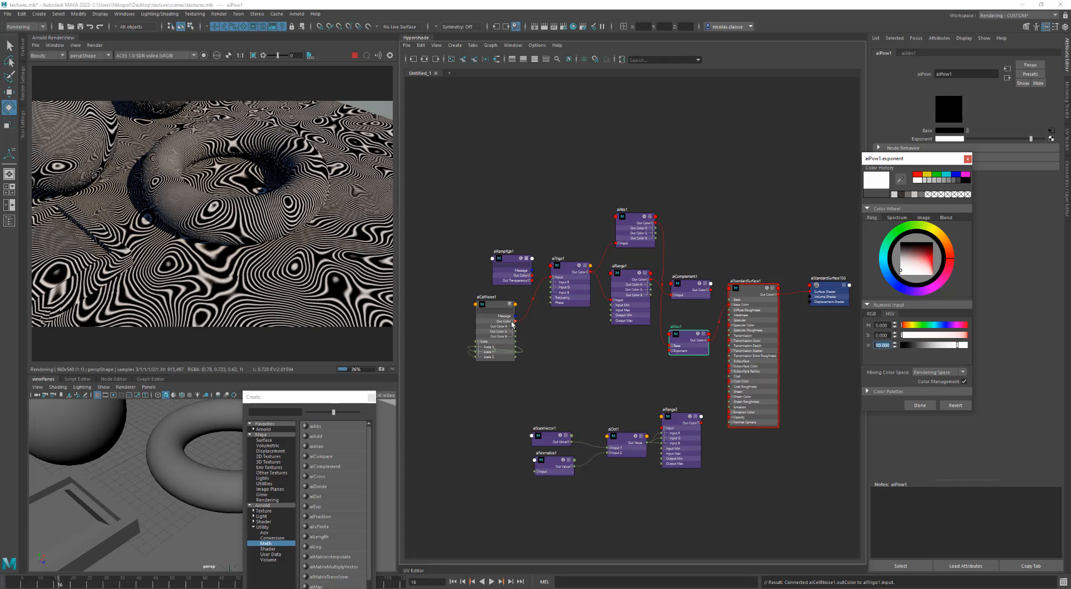
pyautogui.moveTo(514, 322); pyautogui.dragTo(688, 336)
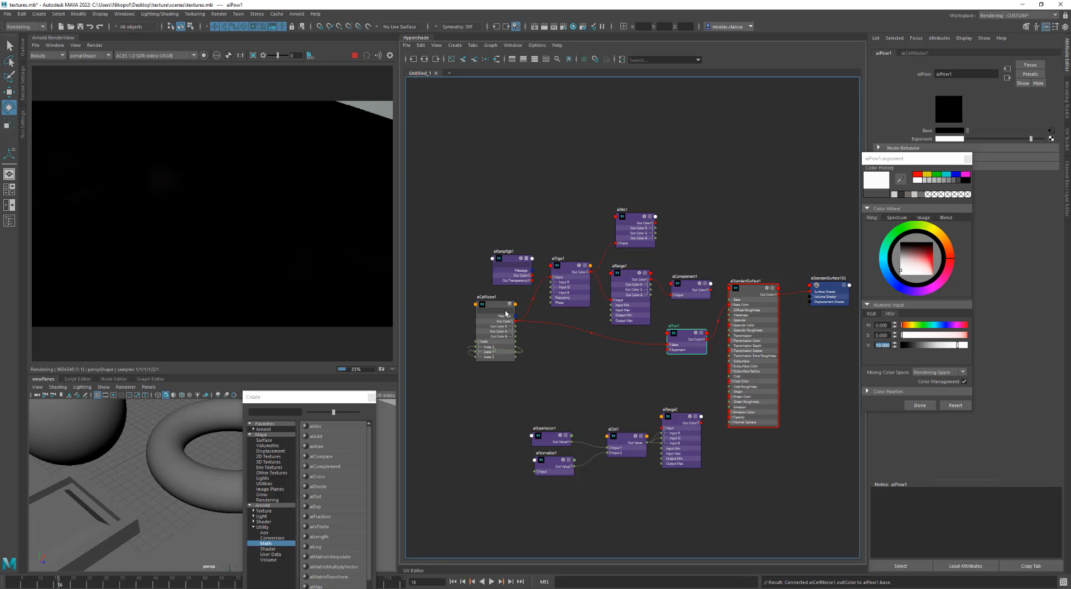
pyautogui.scroll(-5, 286, 221)
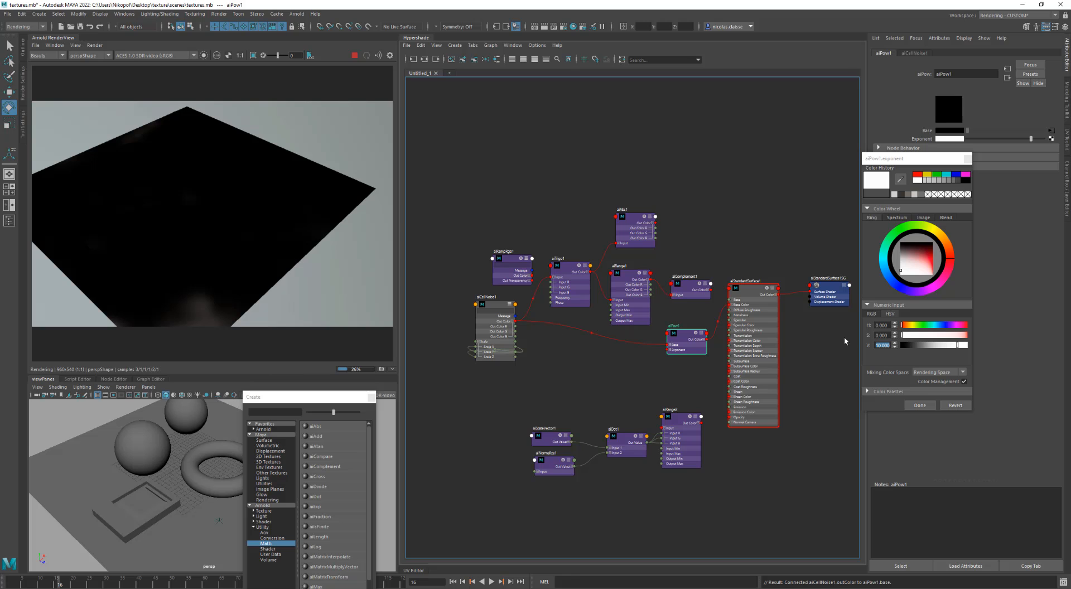
pyautogui.moveTo(955, 347)
pyautogui.mouseDown()
pyautogui.moveTo(928, 347)
pyautogui.moveTo(939, 346)
pyautogui.mouseUp()
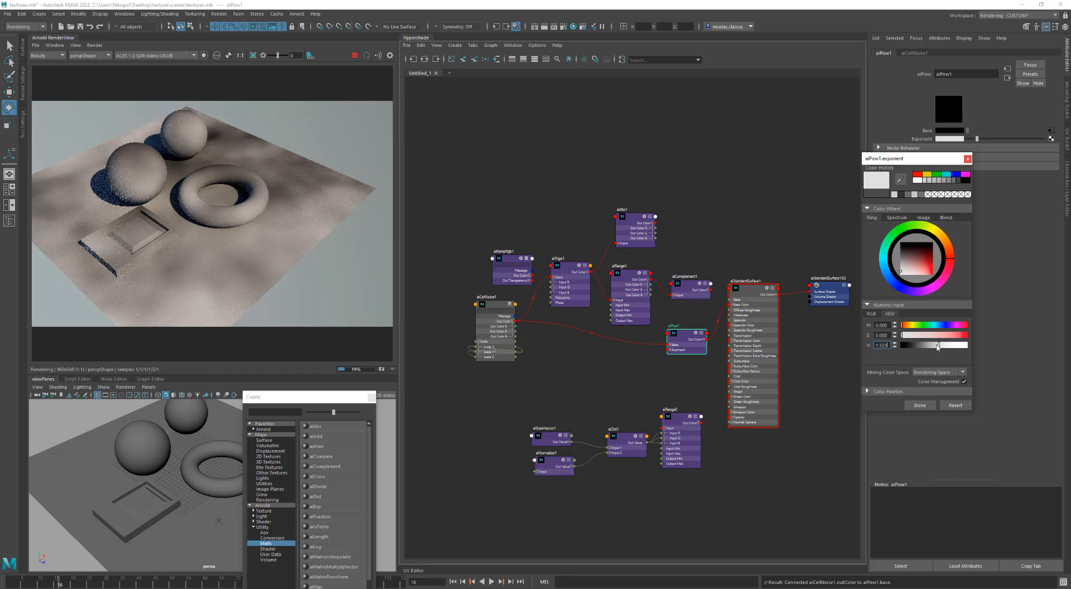
pyautogui.moveTo(688, 336); pyautogui.dragTo(687, 329)
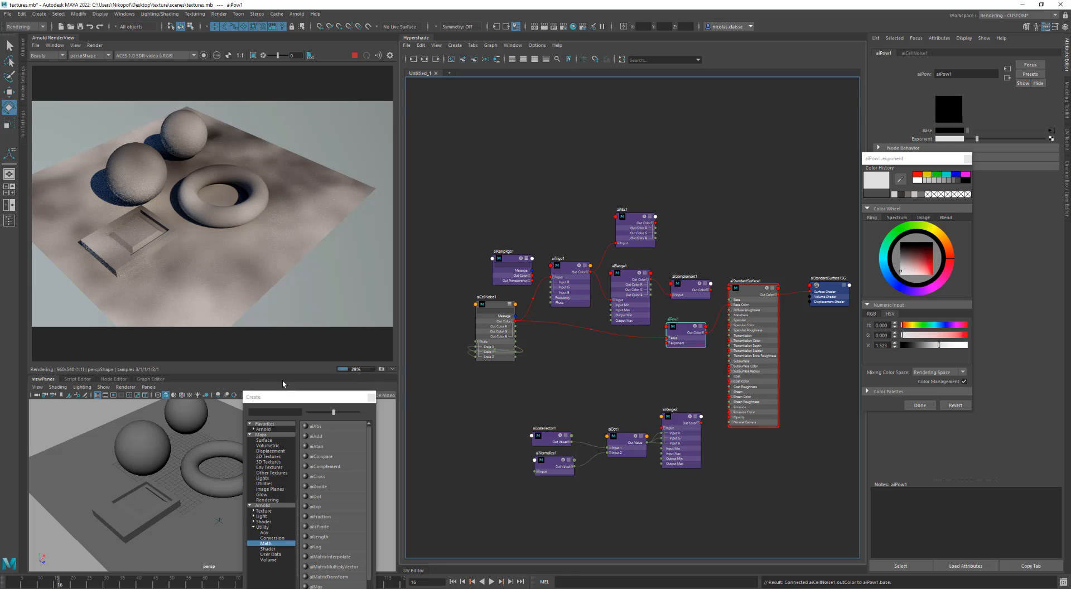
pyautogui.moveTo(294, 400); pyautogui.dragTo(302, 306)
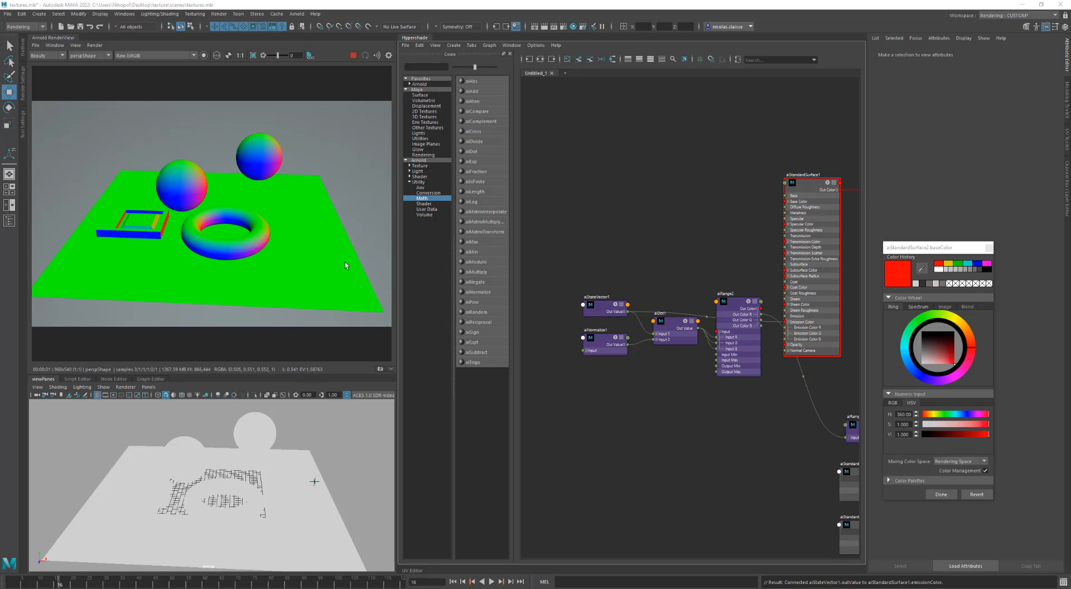
# Step: Spread out aiStateVector1, aiNormalize1 and aiDot1 in the graph and select aiNormalize1 to view its attributes
pyautogui.moveTo(601, 310); pyautogui.dragTo(602, 283)
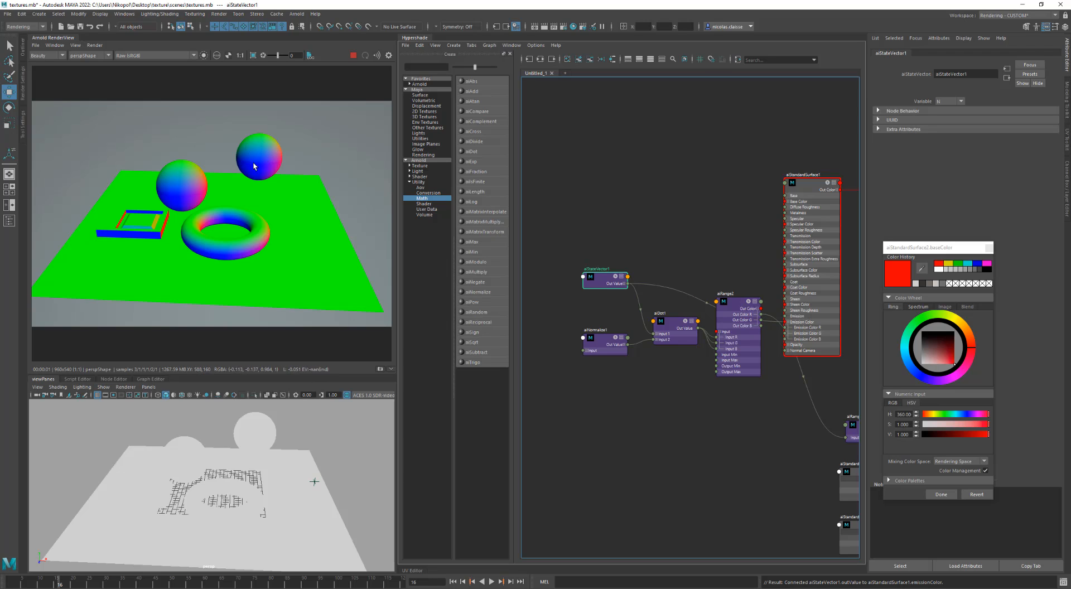
pyautogui.scroll(2, 643, 355)
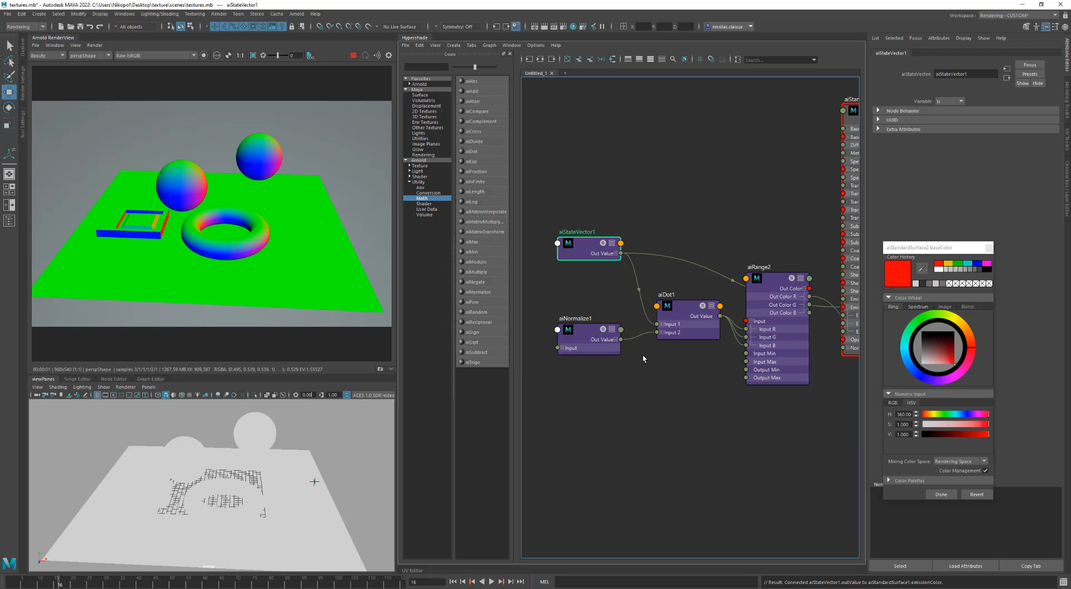
pyautogui.moveTo(587, 335); pyautogui.dragTo(590, 341)
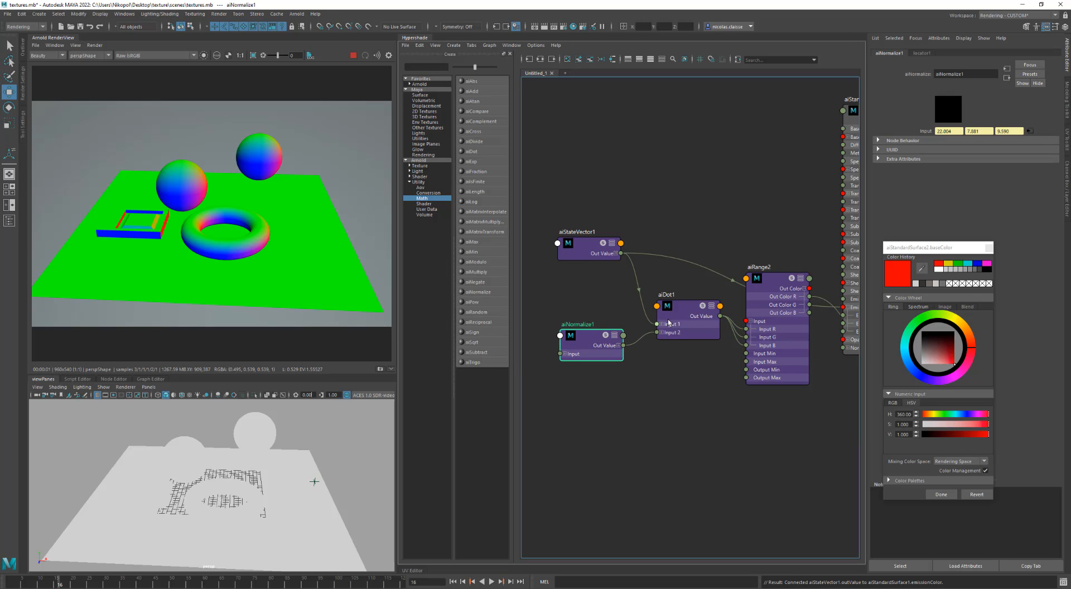
pyautogui.moveTo(679, 311); pyautogui.dragTo(676, 298)
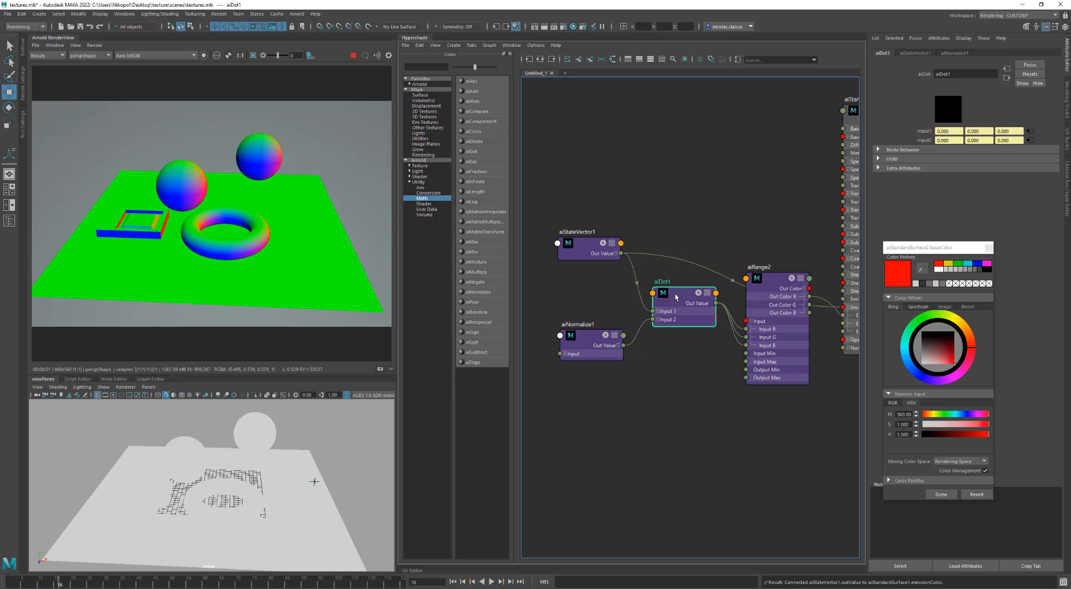
pyautogui.click(593, 339)
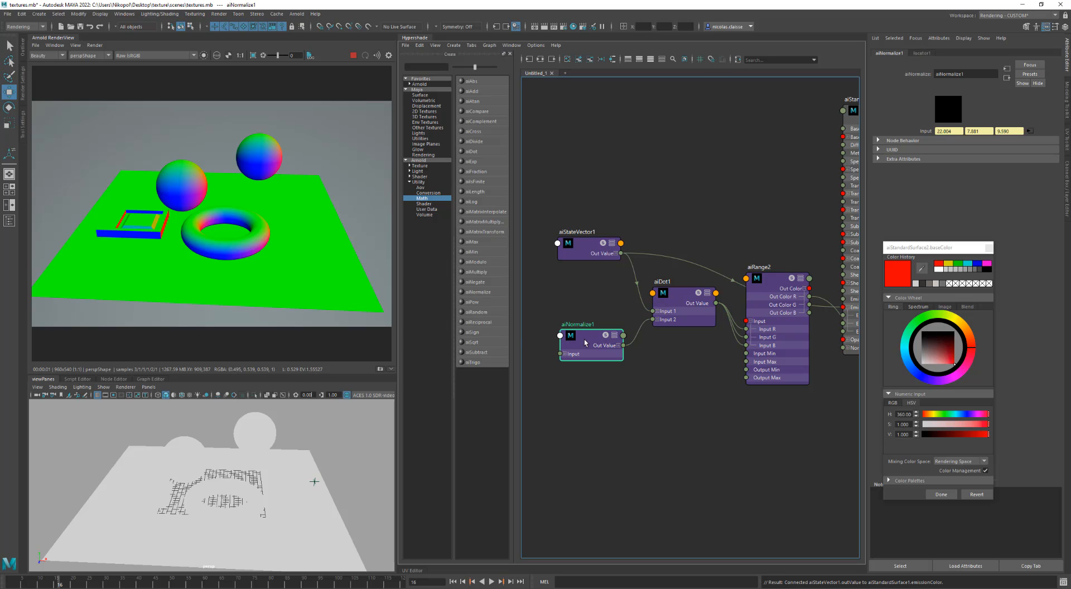
# Step: Select the locator in the scene, open the Node Editor and clear its graph
pyautogui.click(314, 483)
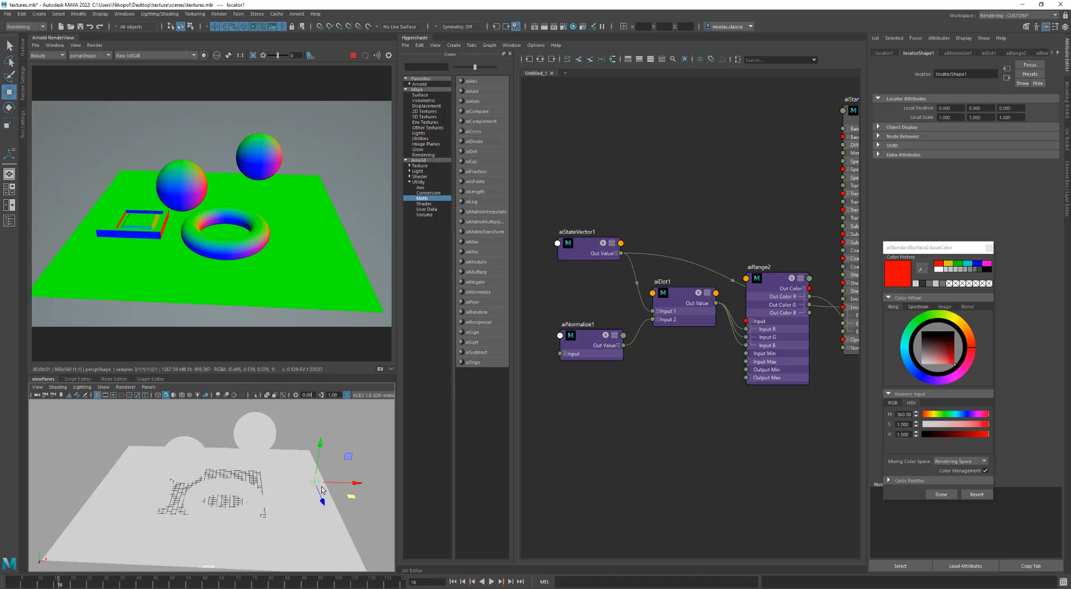
pyautogui.click(115, 380)
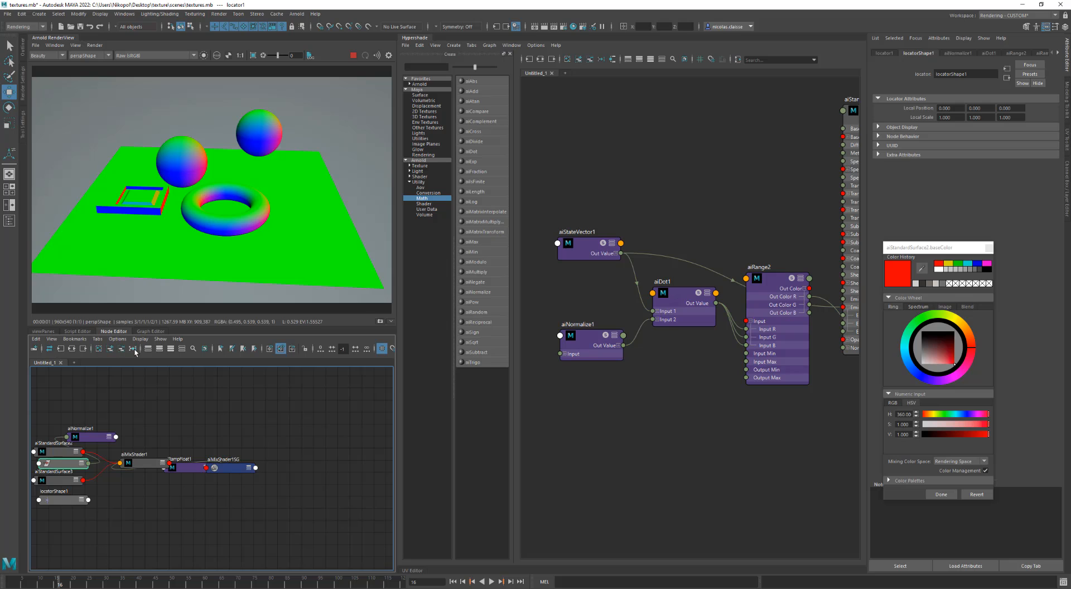
pyautogui.click(115, 347)
pyautogui.click(101, 348)
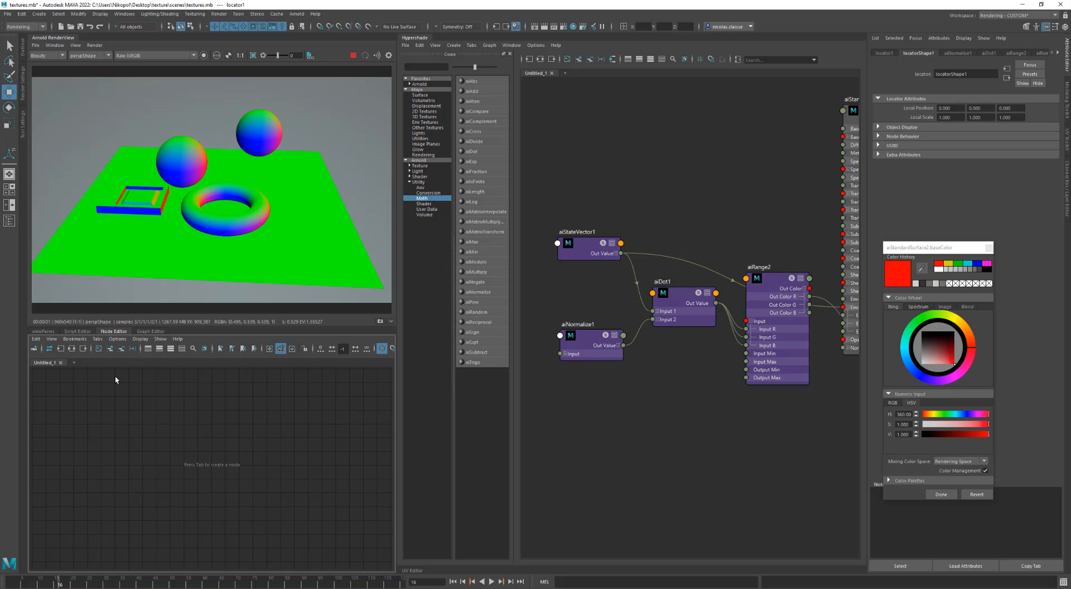
# Step: Add aiNormalize1 and locator1 to the Node Editor graph and place aiNormalize1 above and beyond the locator node
pyautogui.moveTo(585, 341); pyautogui.dragTo(313, 411, button='middle')
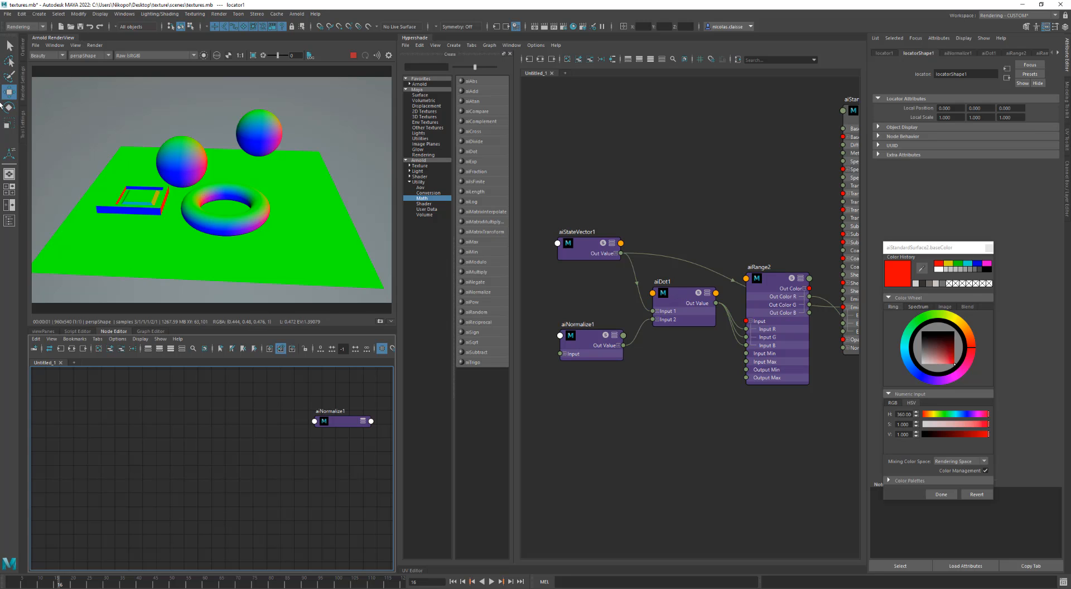
pyautogui.click(24, 50)
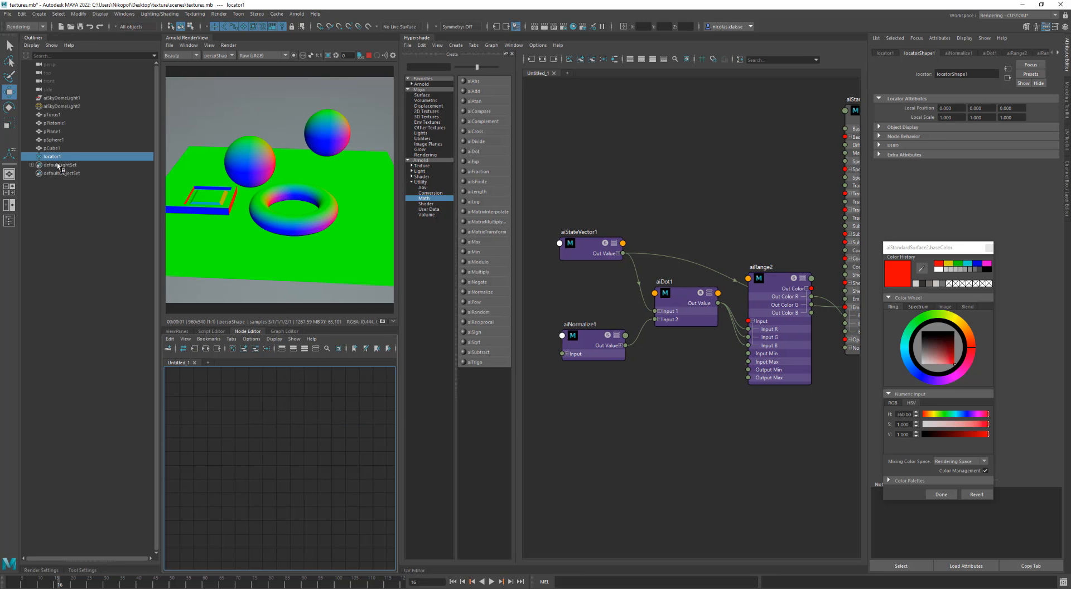
pyautogui.moveTo(78, 198); pyautogui.dragTo(301, 470, button='middle')
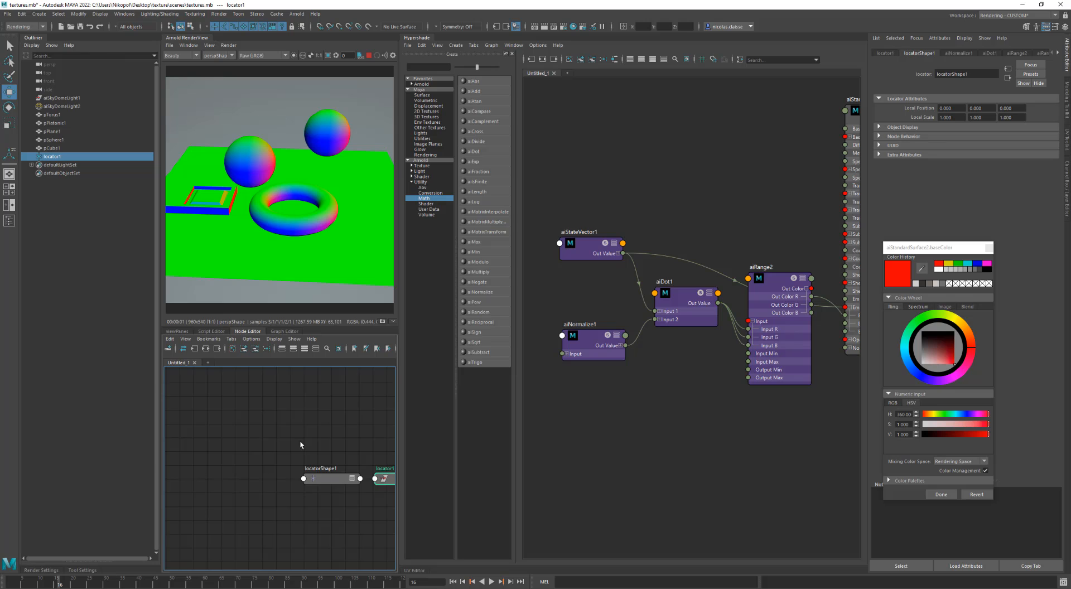
pyautogui.click(33, 37)
pyautogui.keyDown('alt'); pyautogui.moveTo(248, 427); pyautogui.dragTo(131, 432, button='middle'); pyautogui.keyUp('alt')
pyautogui.moveTo(221, 424); pyautogui.dragTo(237, 442)
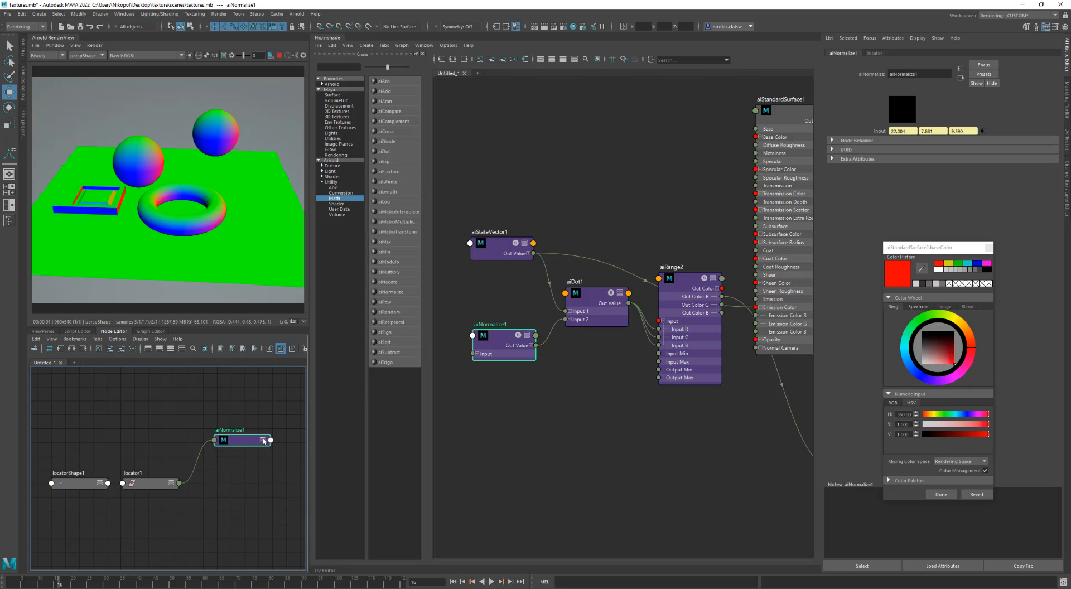
# Step: Expand aiNormalize1 and locator1 to examine which attributes link them, and return to the perspective view
pyautogui.click(263, 440)
pyautogui.click(171, 484)
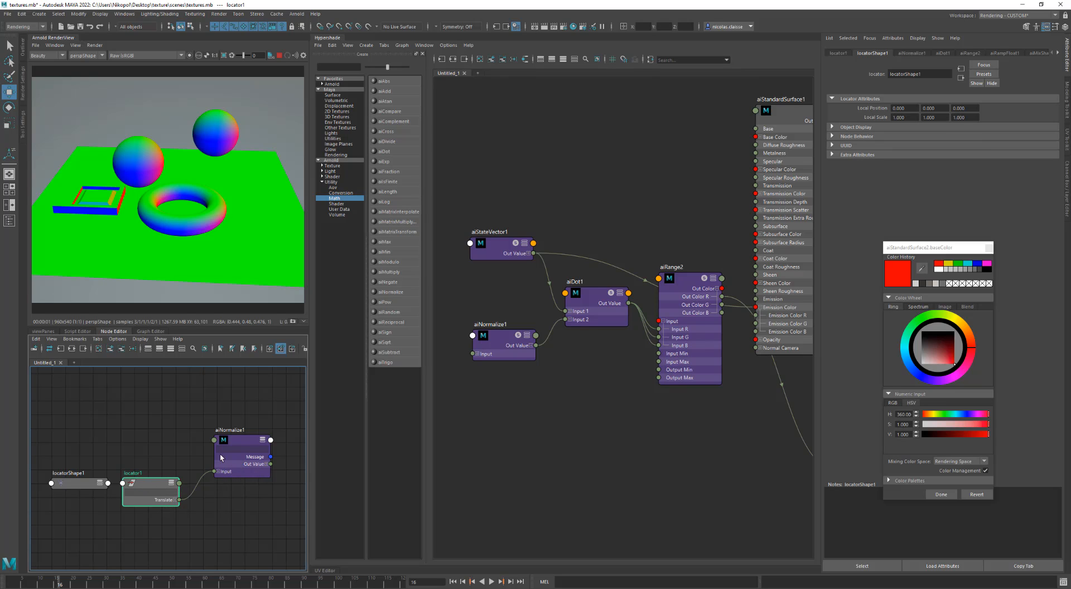
pyautogui.moveTo(236, 438); pyautogui.dragTo(238, 437)
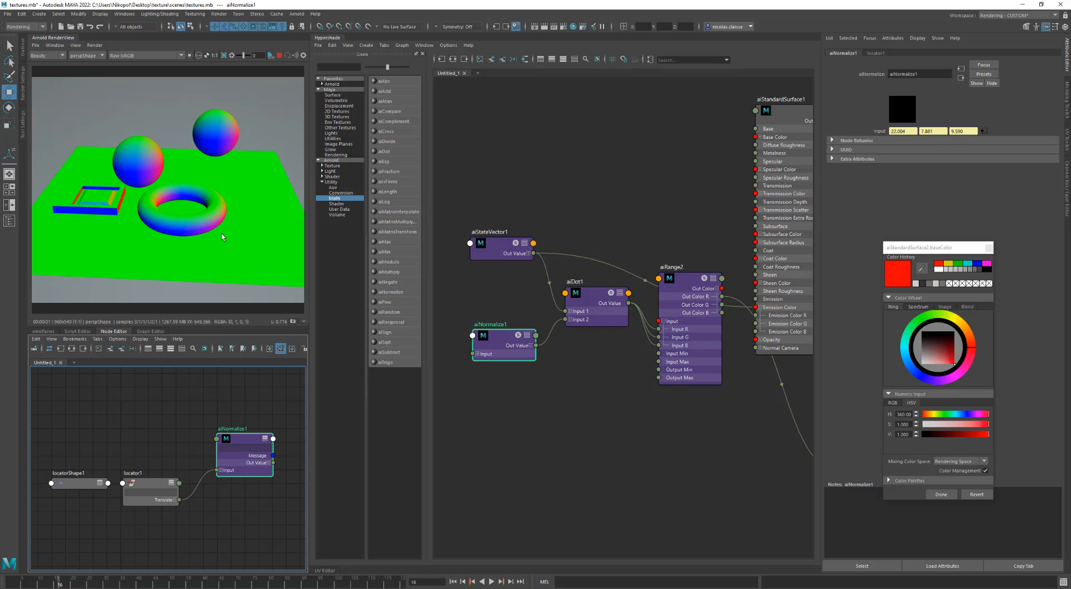
pyautogui.click(47, 333)
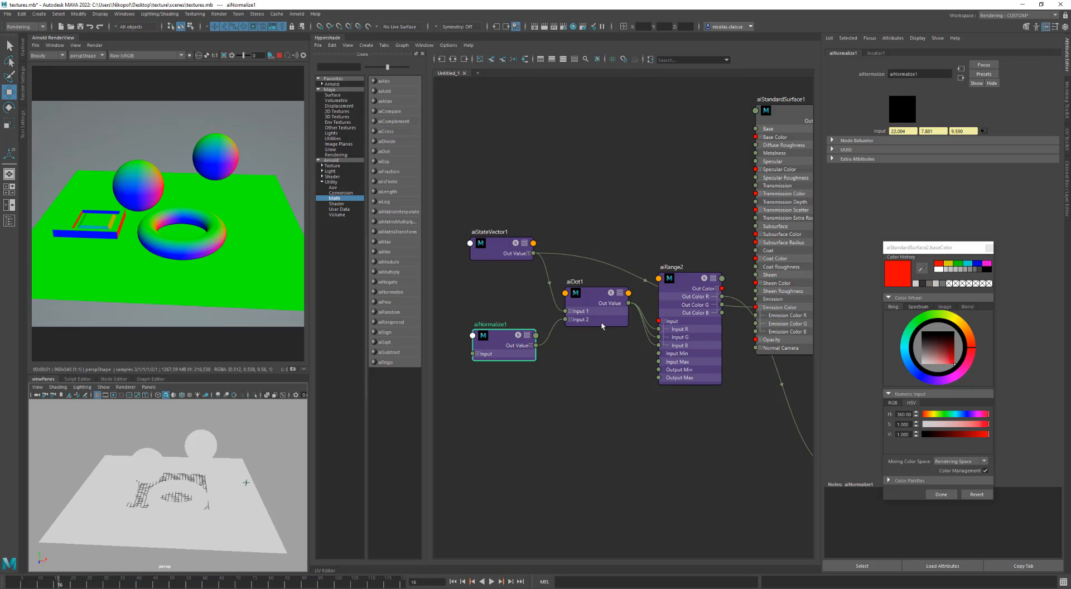
# Step: Connect aiRange2's Out Color to aiStandardSurface1's Emission Color and move the locator to a new position above the plane
pyautogui.moveTo(723, 291); pyautogui.dragTo(756, 307)
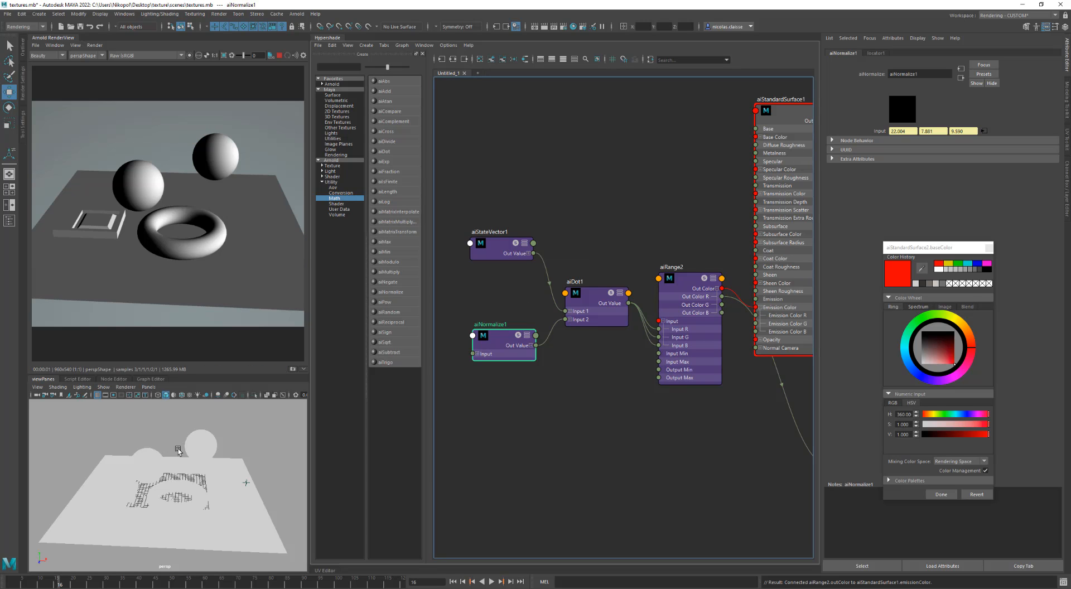
pyautogui.click(247, 485)
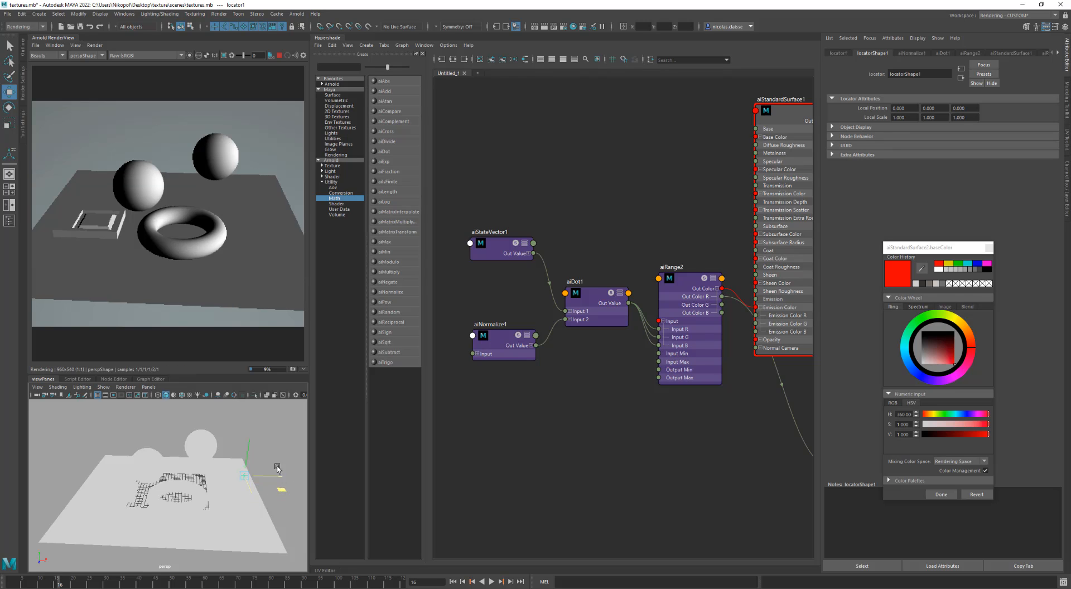
pyautogui.moveTo(277, 468); pyautogui.dragTo(216, 441)
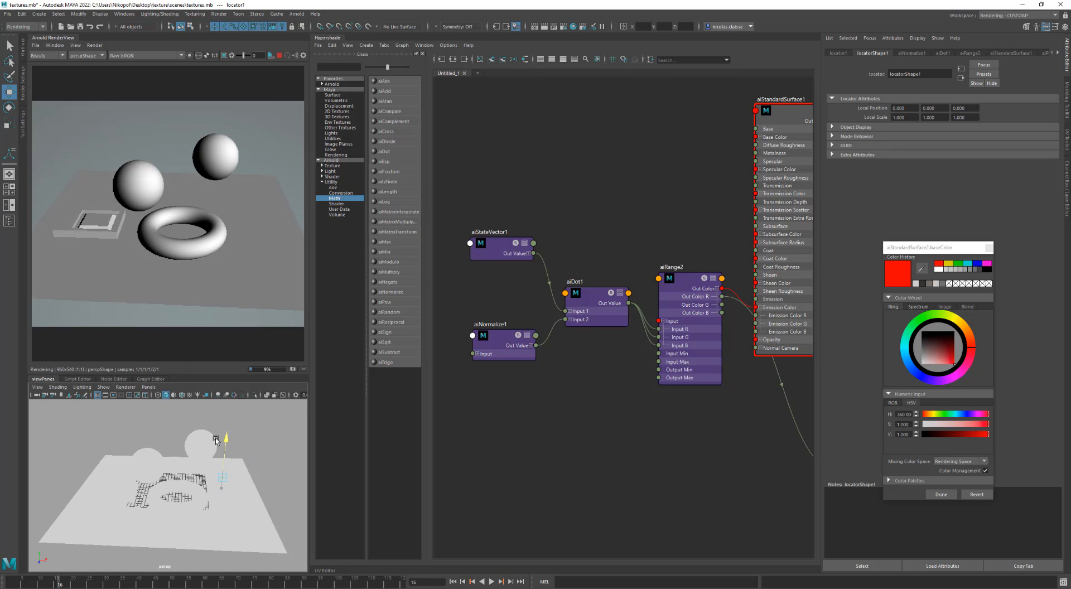
pyautogui.keyDown('alt'); pyautogui.moveTo(241, 474); pyautogui.dragTo(238, 443); pyautogui.keyUp('alt')
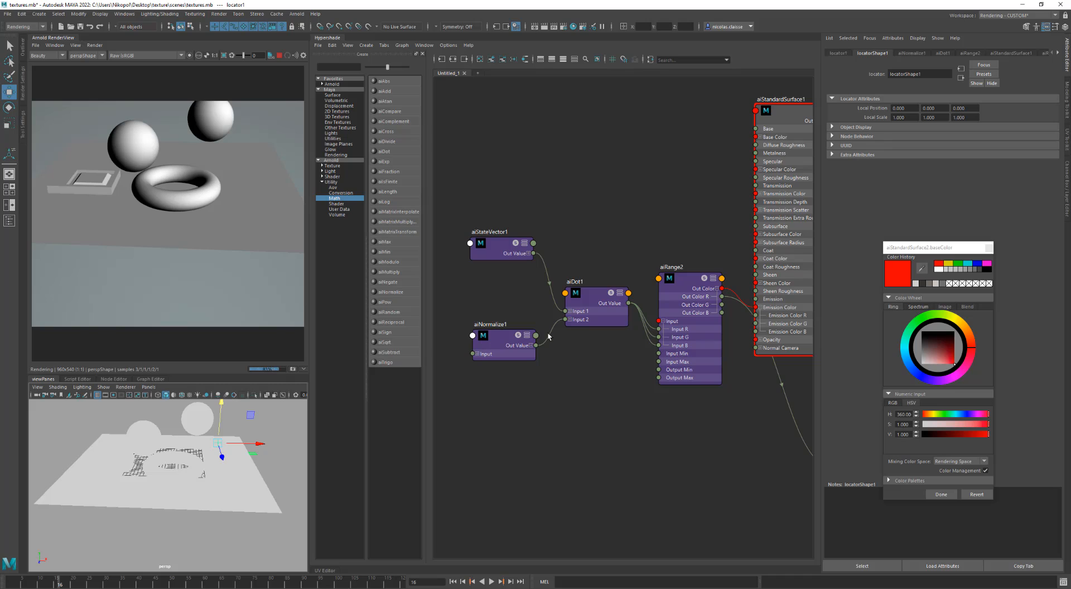
# Step: Examine the input attributes of aiNormalize1 and aiDot1
pyautogui.scroll(4, 528, 335)
pyautogui.click(507, 335)
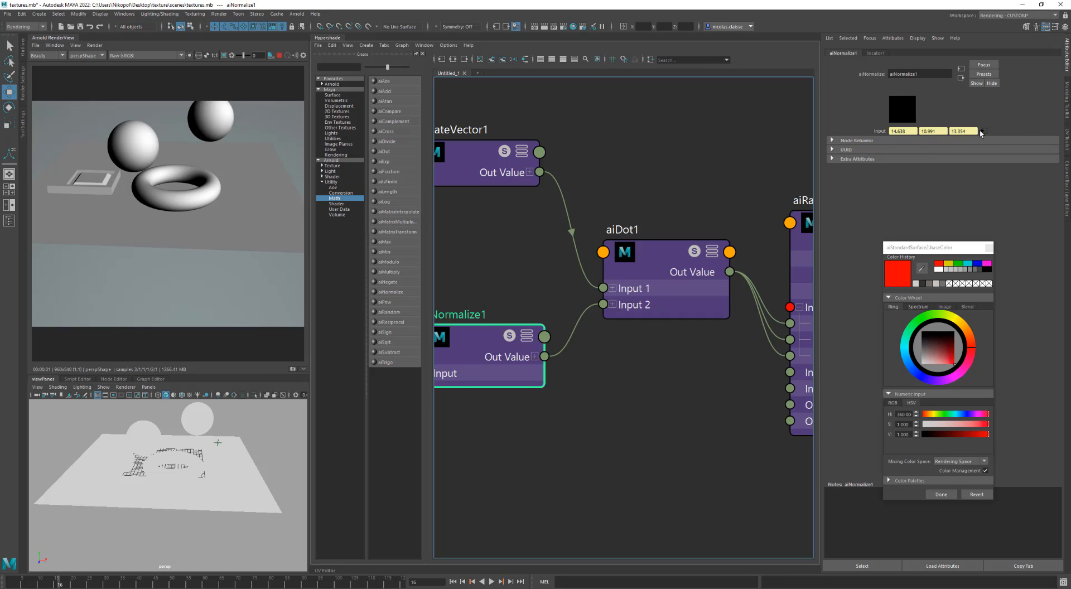
pyautogui.click(659, 260)
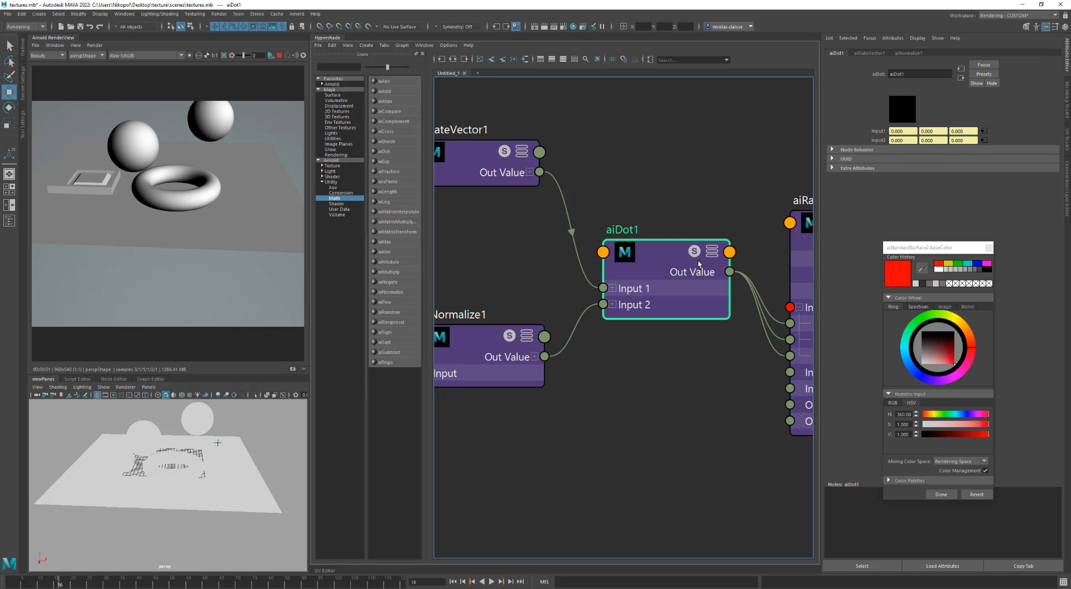
# Step: Turn on isolated shading for the selected node in the Arnold render, inspect aiDot1, and set aiRange2's Input Min to -1
pyautogui.keyDown('alt'); pyautogui.moveTo(669, 258); pyautogui.dragTo(592, 250, button='middle'); pyautogui.keyUp('alt')
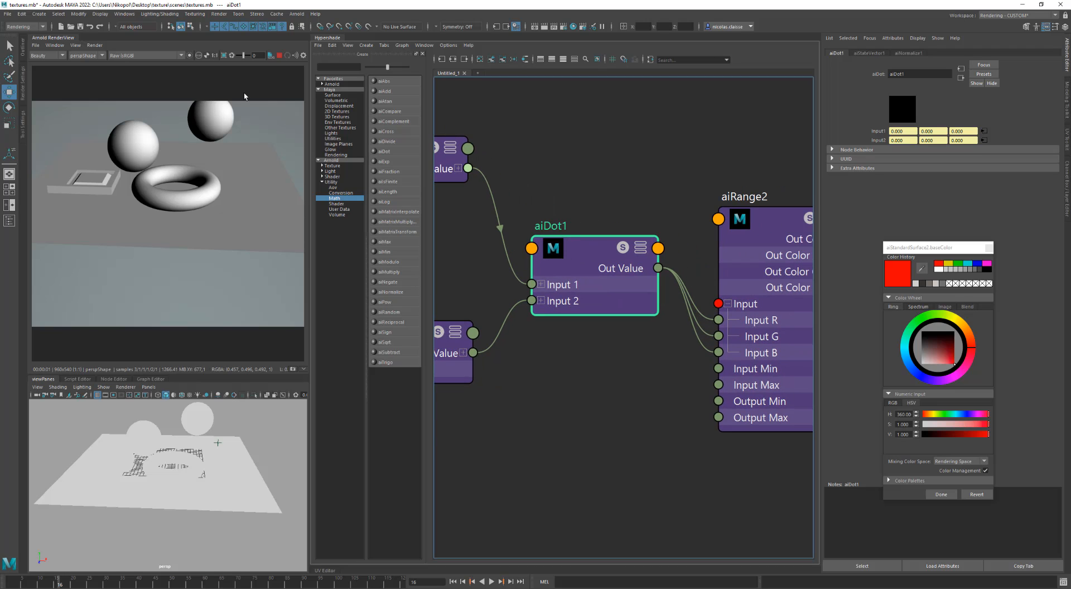
pyautogui.click(189, 56)
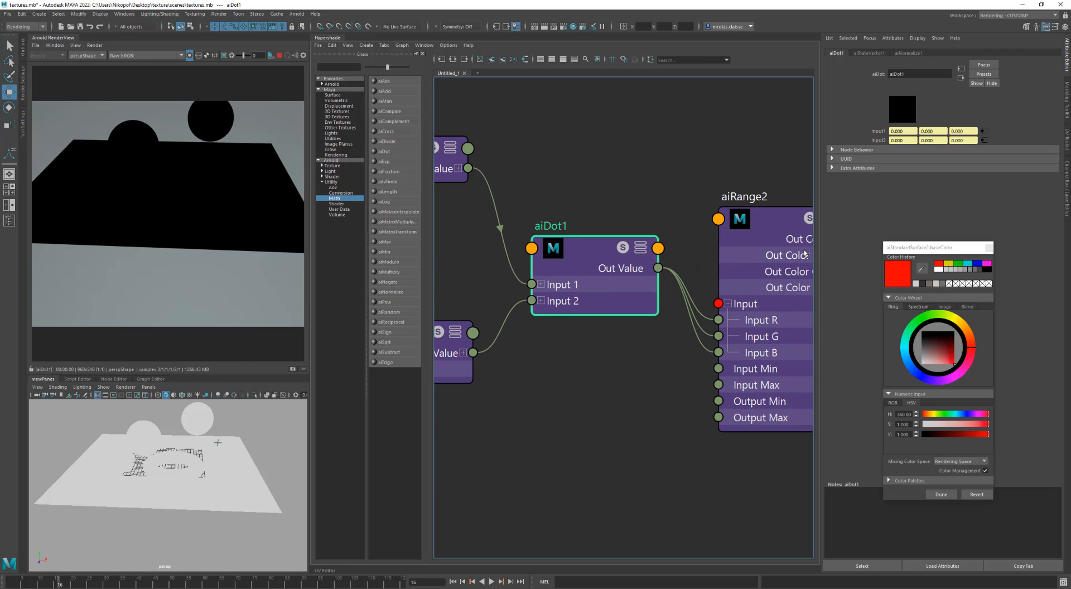
pyautogui.click(779, 234)
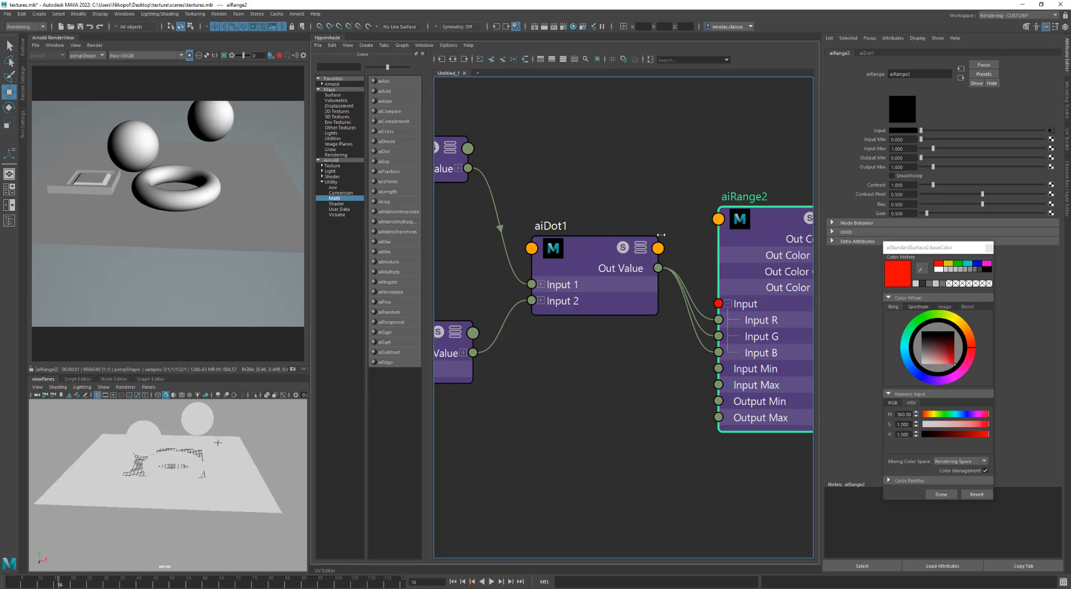
pyautogui.keyDown('alt'); pyautogui.moveTo(770, 225); pyautogui.dragTo(747, 228, button='middle'); pyautogui.keyUp('alt')
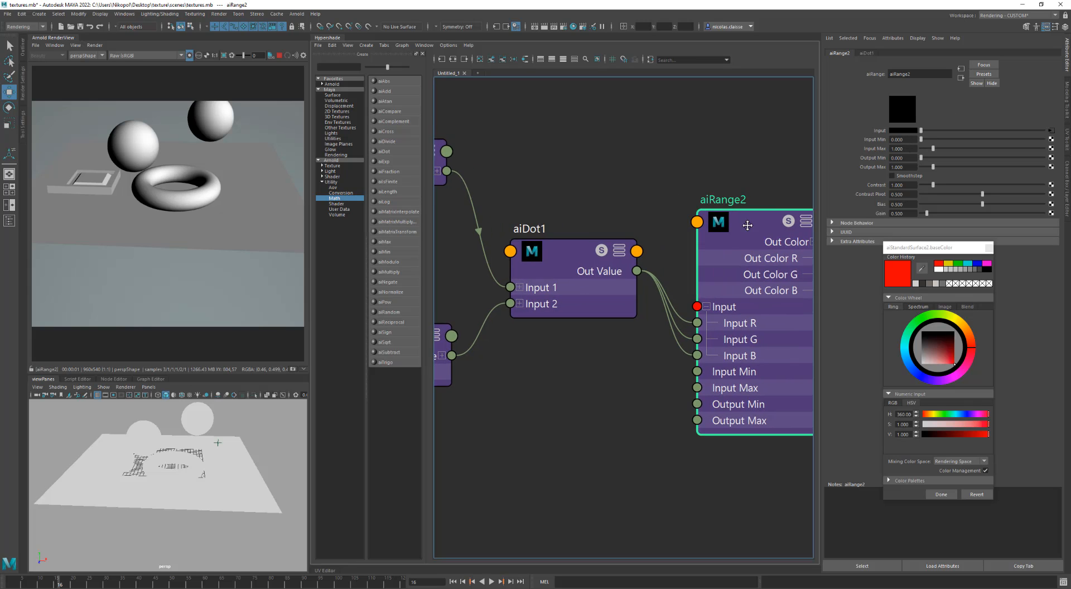
pyautogui.click(900, 139)
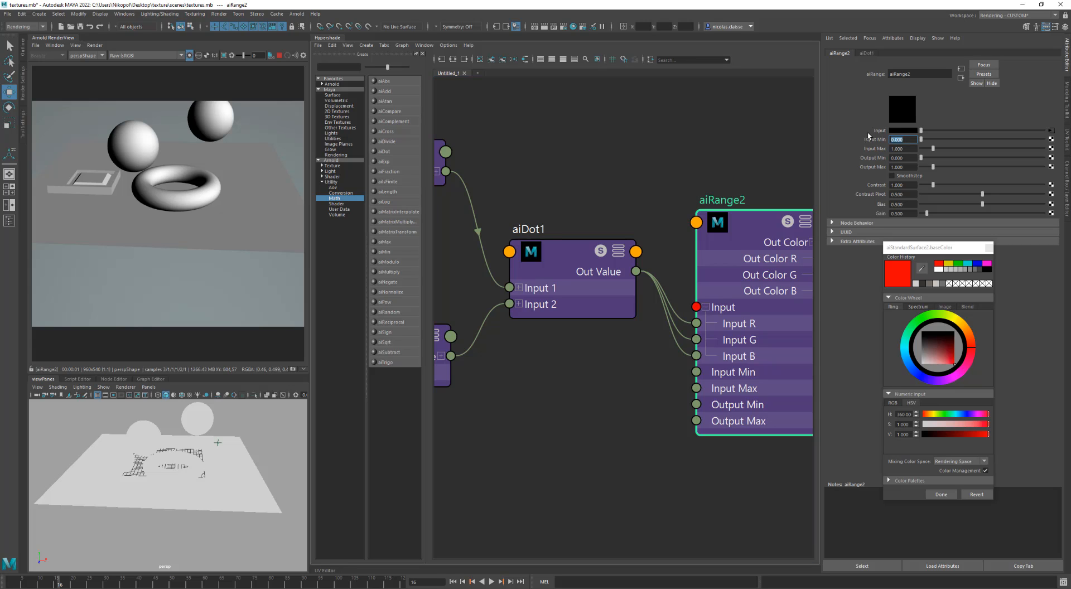
pyautogui.write('-1')
pyautogui.press('Return')
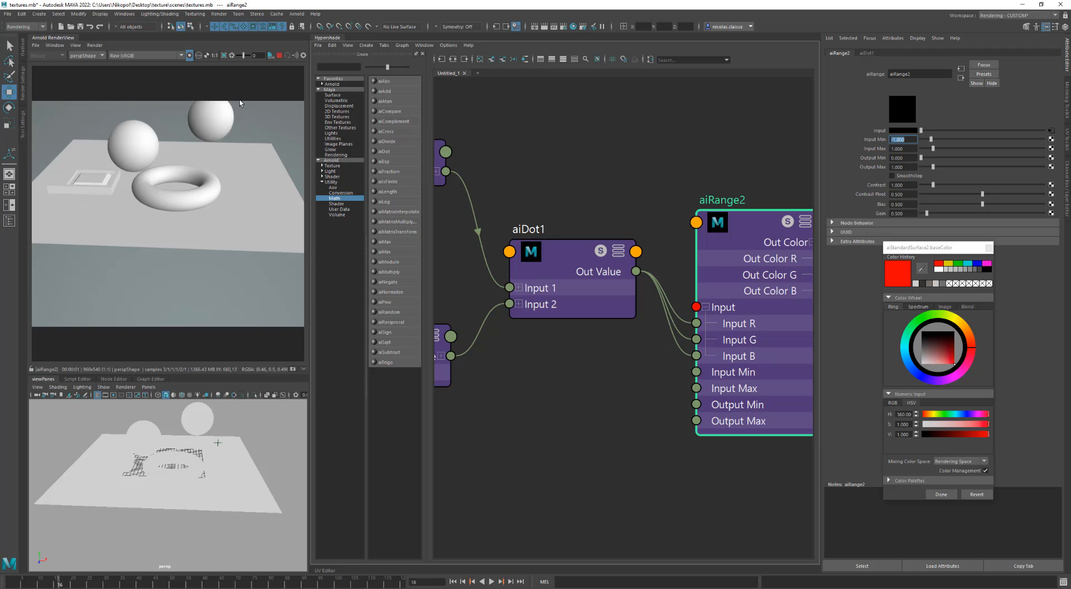
pyautogui.keyDown('alt'); pyautogui.moveTo(180, 185); pyautogui.dragTo(140, 202); pyautogui.keyUp('alt')
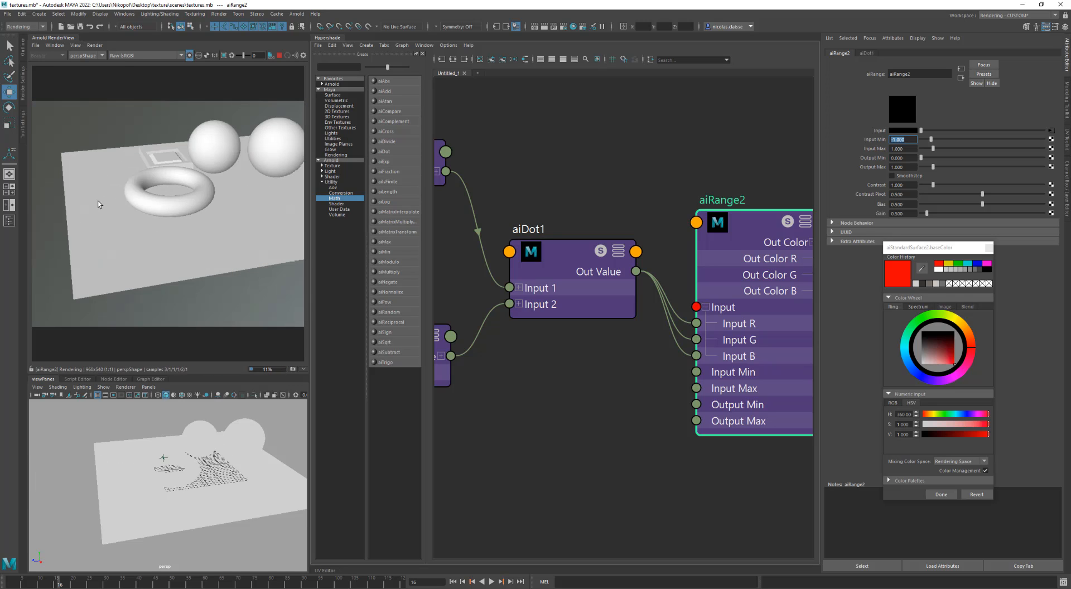
# Step: Connect aiRampFloat1's Out Value to aiStandardSurface1's Emission Color R, G and B, and return the Arnold render to full shading
pyautogui.keyDown('alt'); pyautogui.moveTo(601, 410); pyautogui.dragTo(454, 363, button='middle'); pyautogui.keyUp('alt')
pyautogui.keyDown('alt'); pyautogui.moveTo(715, 430); pyautogui.dragTo(673, 395, button='middle'); pyautogui.keyUp('alt')
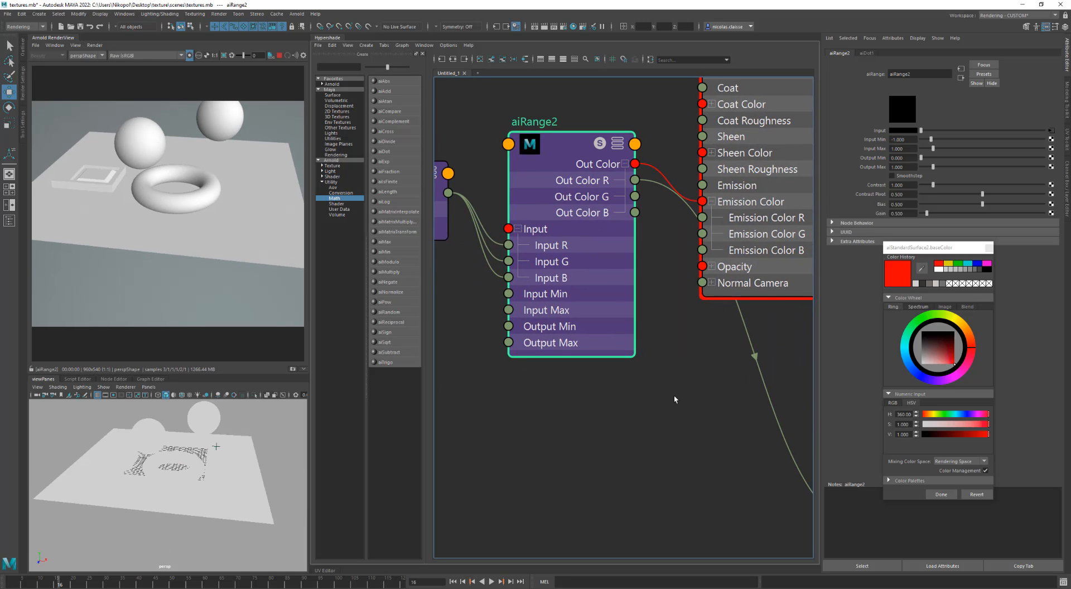
pyautogui.moveTo(565, 148); pyautogui.dragTo(533, 188)
pyautogui.keyDown('alt'); pyautogui.moveTo(638, 310); pyautogui.dragTo(601, 277, button='middle'); pyautogui.keyUp('alt')
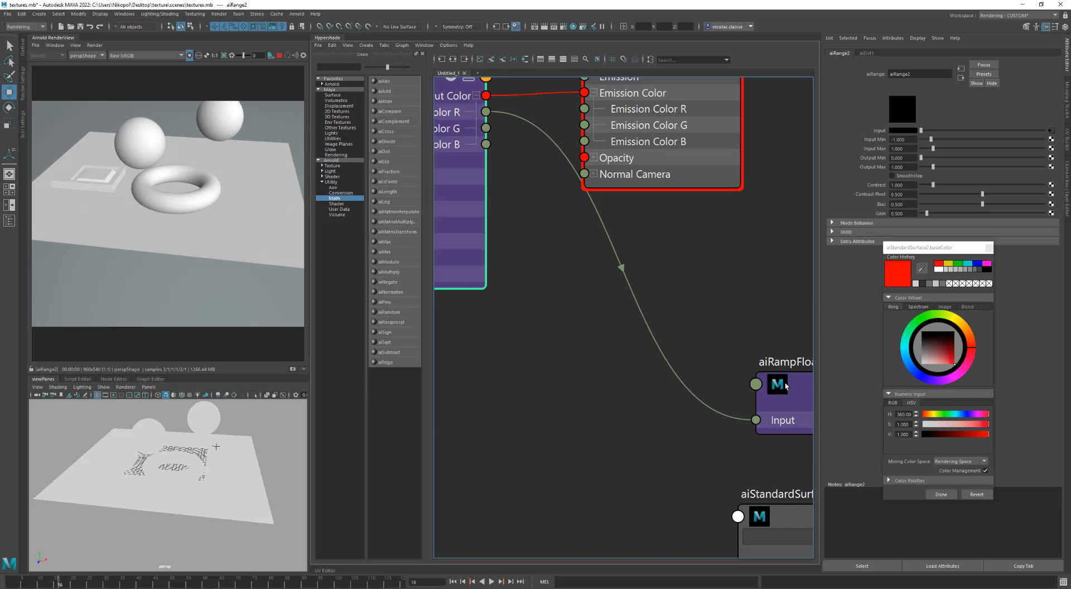
pyautogui.moveTo(794, 387); pyautogui.dragTo(566, 266)
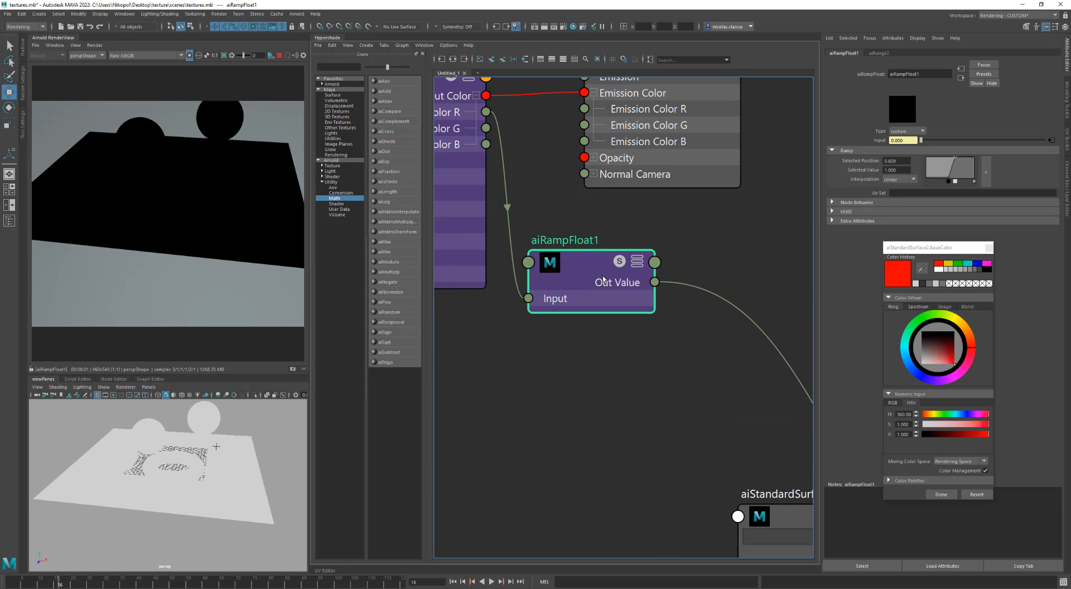
pyautogui.moveTo(655, 282); pyautogui.dragTo(584, 109)
pyautogui.moveTo(655, 282); pyautogui.dragTo(590, 127)
pyautogui.moveTo(654, 282); pyautogui.dragTo(585, 141)
pyautogui.click(582, 261)
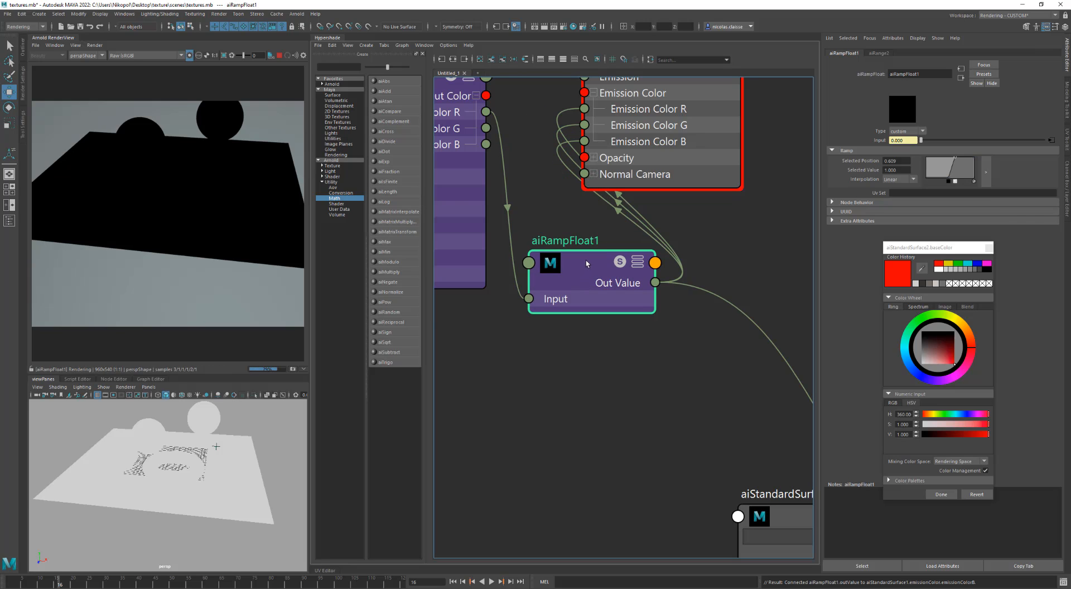
pyautogui.click(191, 55)
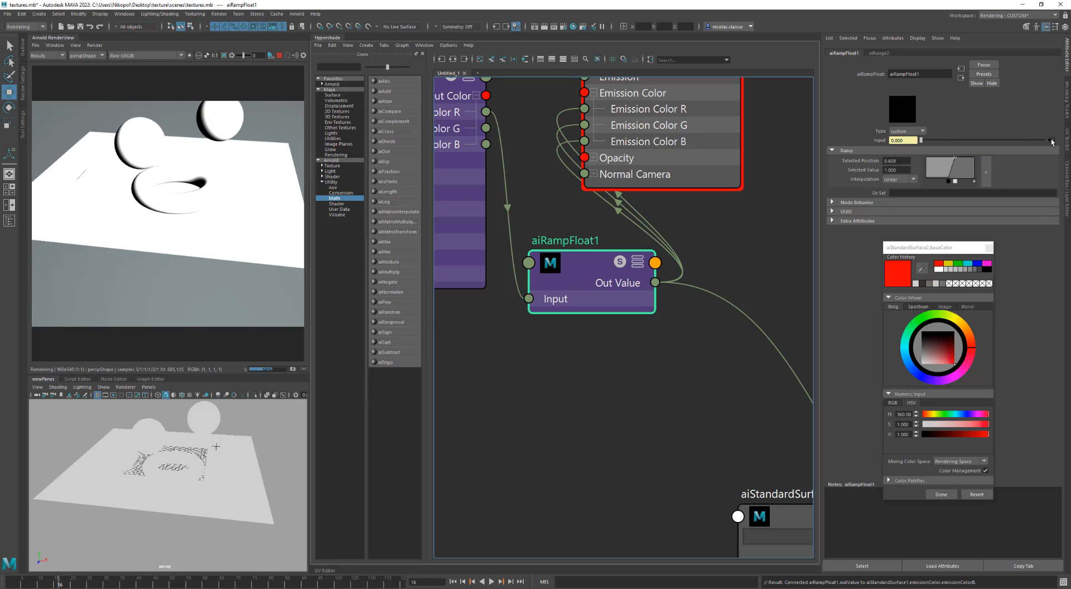
# Step: Shape aiRampFloat1's ramp into a narrow white band bounded by black points, and move the locator slightly lower
pyautogui.click(949, 181)
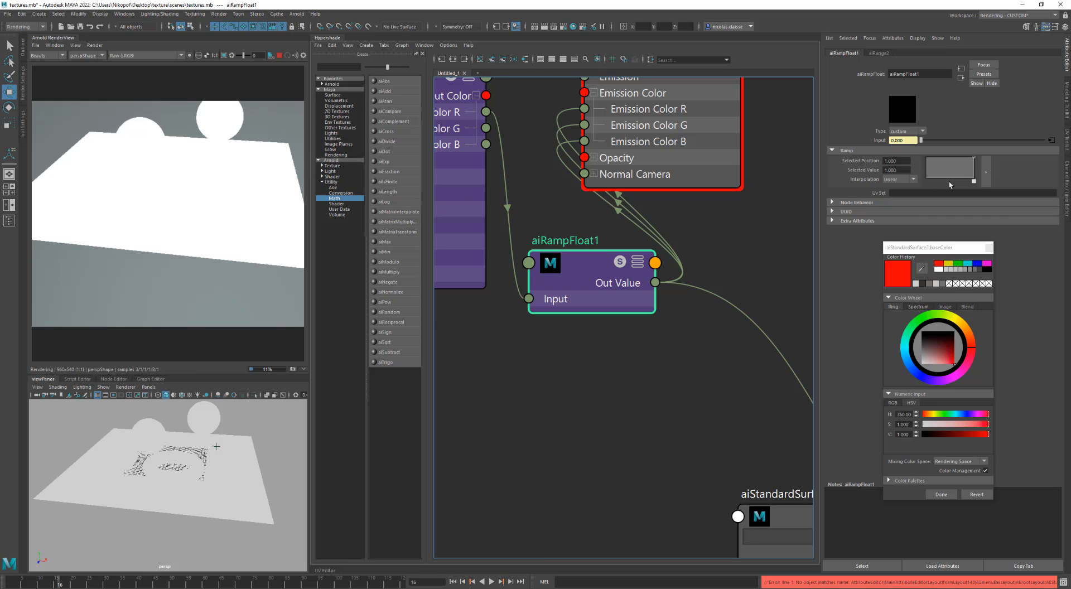
pyautogui.moveTo(926, 159)
pyautogui.mouseDown()
pyautogui.moveTo(919, 186)
pyautogui.moveTo(955, 185)
pyautogui.moveTo(938, 184)
pyautogui.moveTo(971, 159)
pyautogui.moveTo(945, 159)
pyautogui.mouseUp()
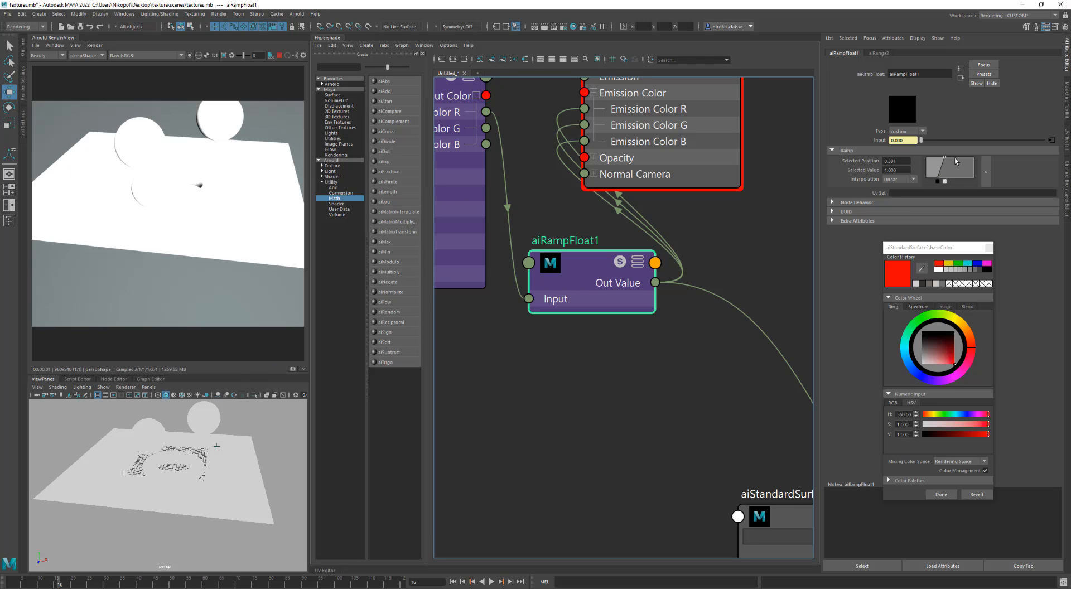
pyautogui.click(955, 160)
pyautogui.click(966, 176)
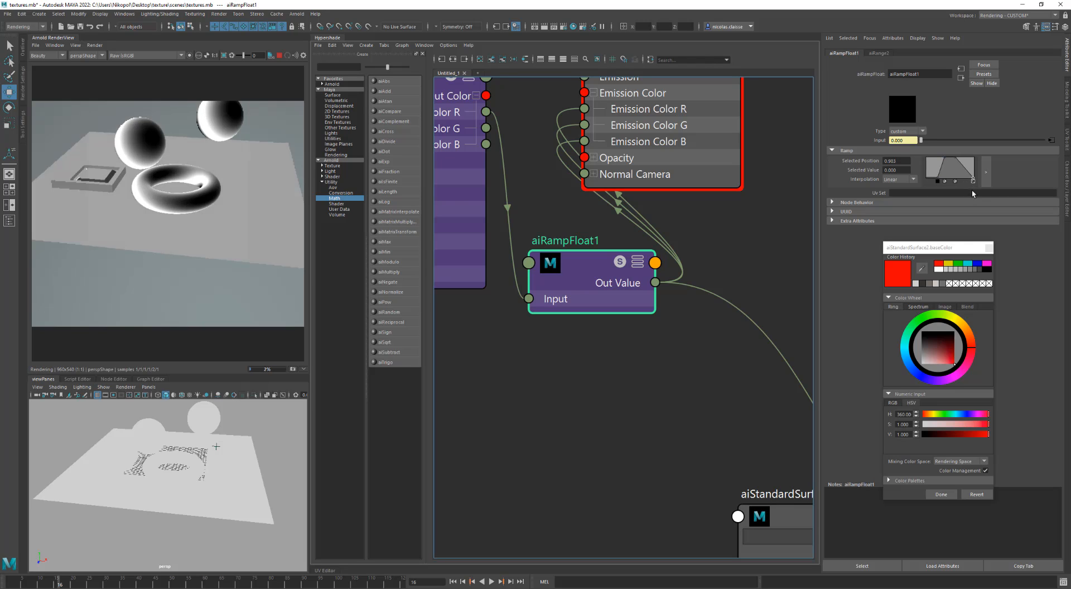
pyautogui.moveTo(965, 189); pyautogui.dragTo(960, 189)
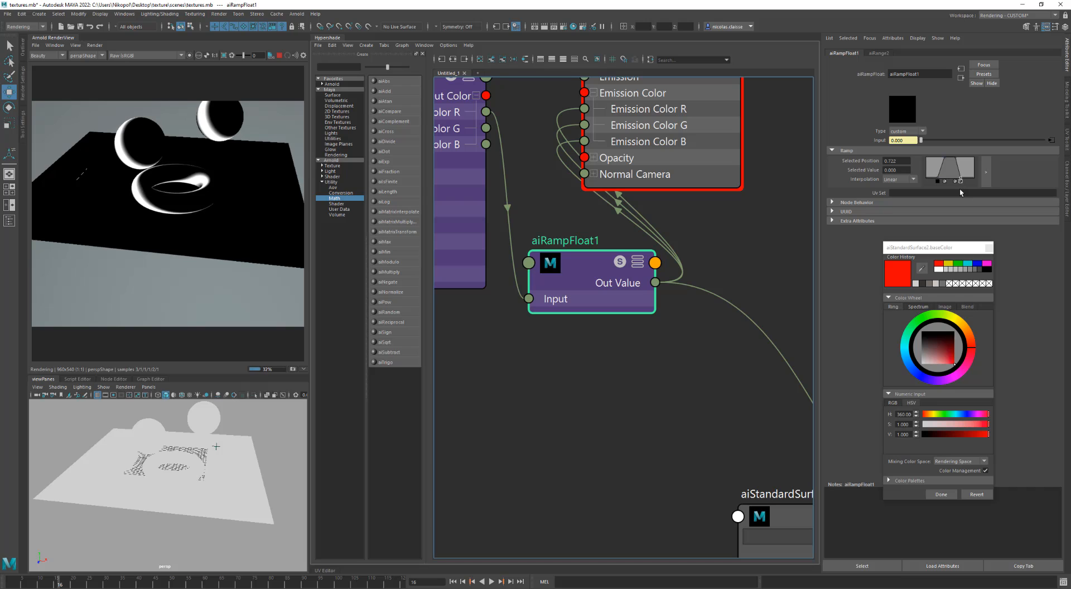
pyautogui.keyDown('alt'); pyautogui.moveTo(161, 206); pyautogui.dragTo(187, 197); pyautogui.keyUp('alt')
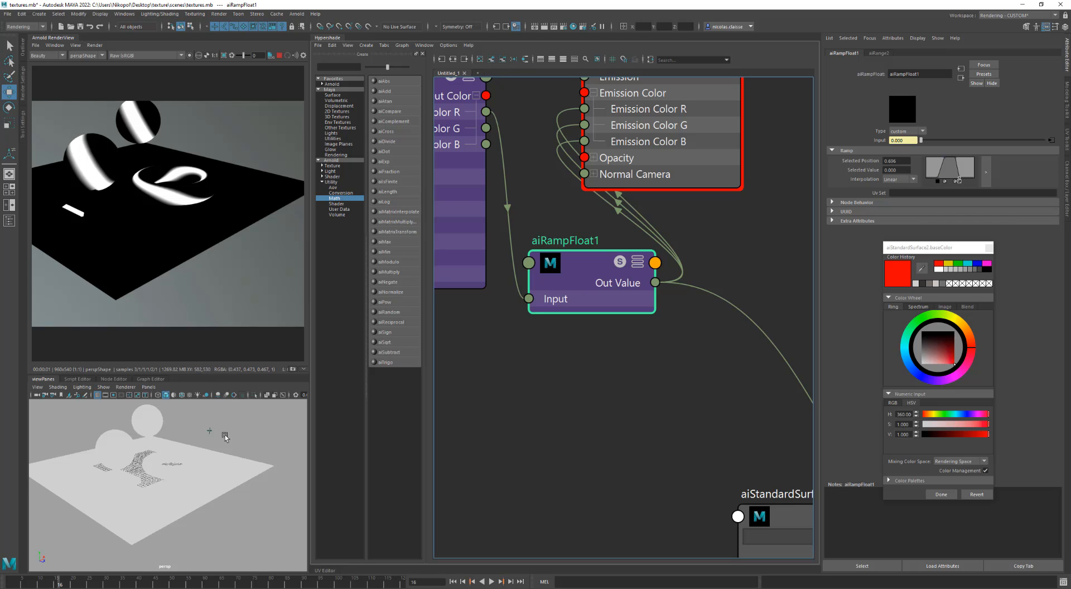
pyautogui.moveTo(210, 416); pyautogui.dragTo(223, 434)
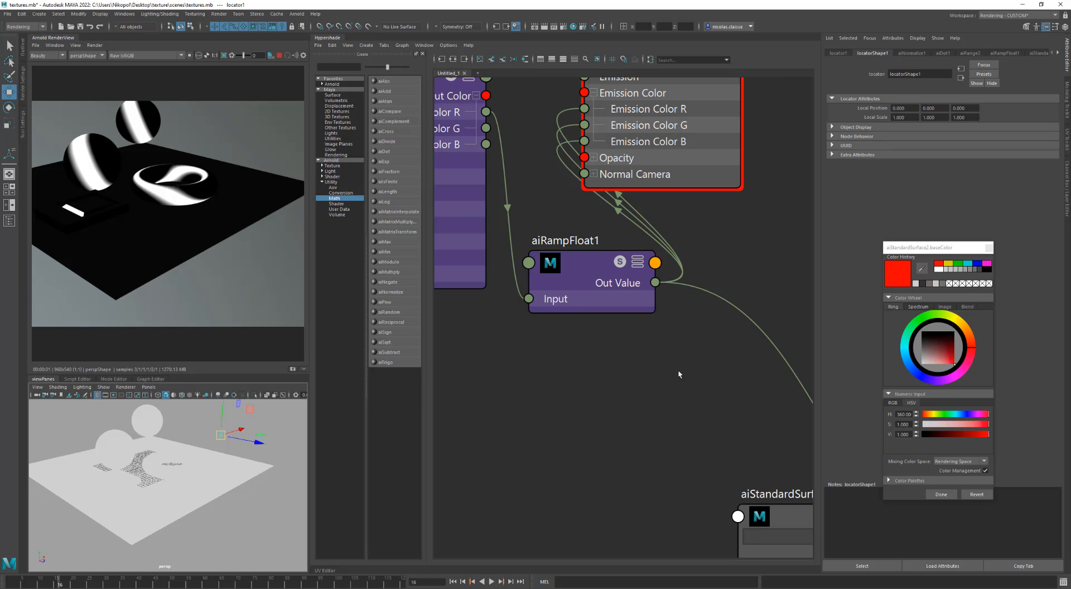
# Step: Select all the scene objects and assign the aiMixShader1 material to them
pyautogui.scroll(-3, 674, 368)
pyautogui.keyDown('alt'); pyautogui.moveTo(633, 353); pyautogui.dragTo(463, 252, button='middle'); pyautogui.keyUp('alt')
pyautogui.moveTo(460, 223); pyautogui.dragTo(465, 222)
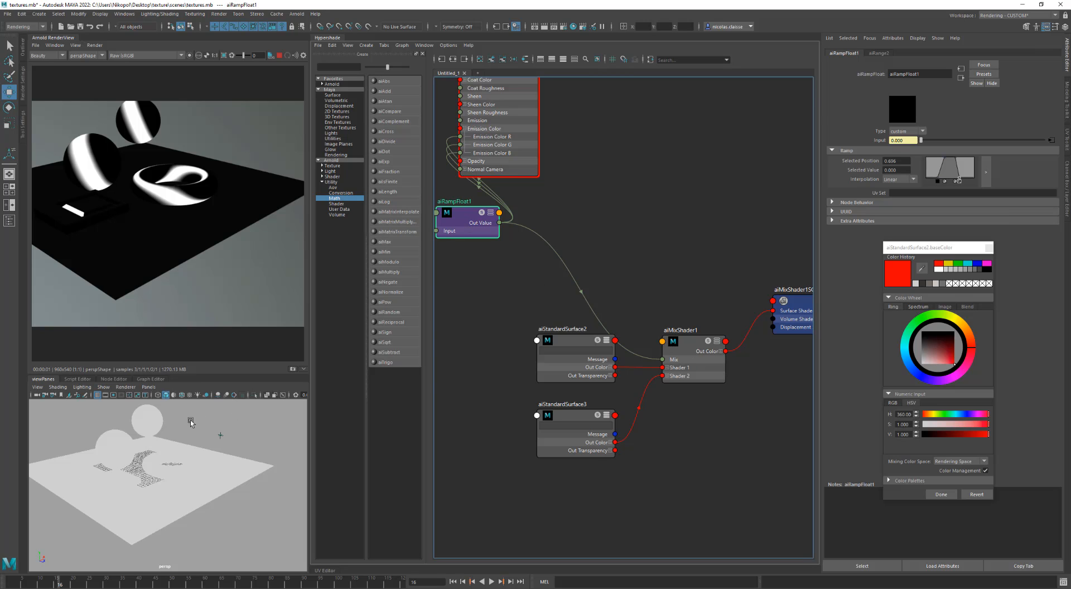
pyautogui.moveTo(190, 417); pyautogui.dragTo(90, 509)
pyautogui.moveTo(159, 466); pyautogui.dragTo(213, 542, button='right')
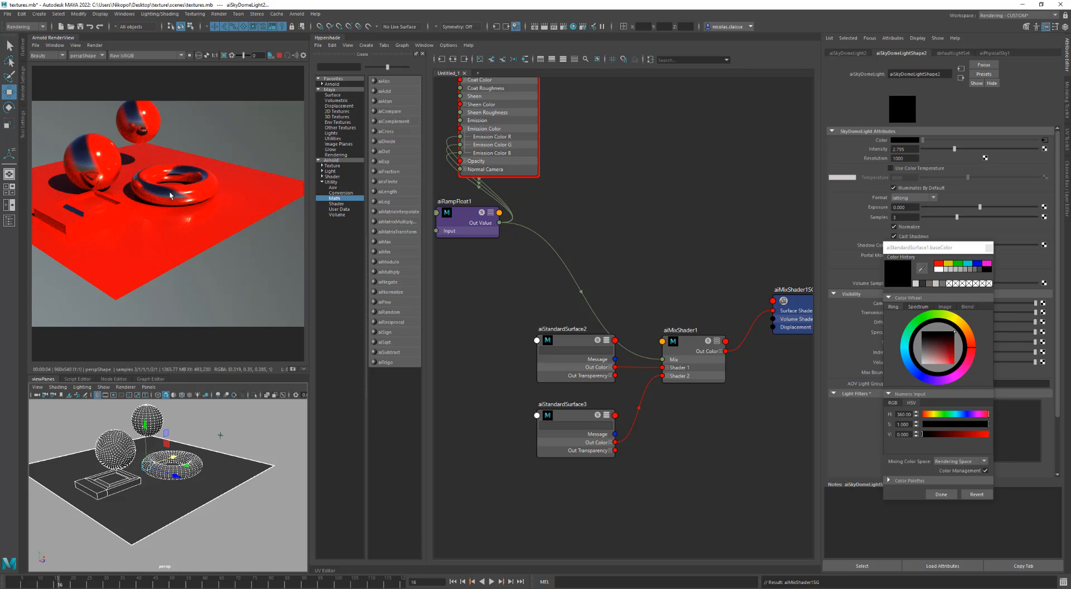
# Step: Change aiStandardSurface2's base color from red to a neutral light tone with saturation 0
pyautogui.click(566, 339)
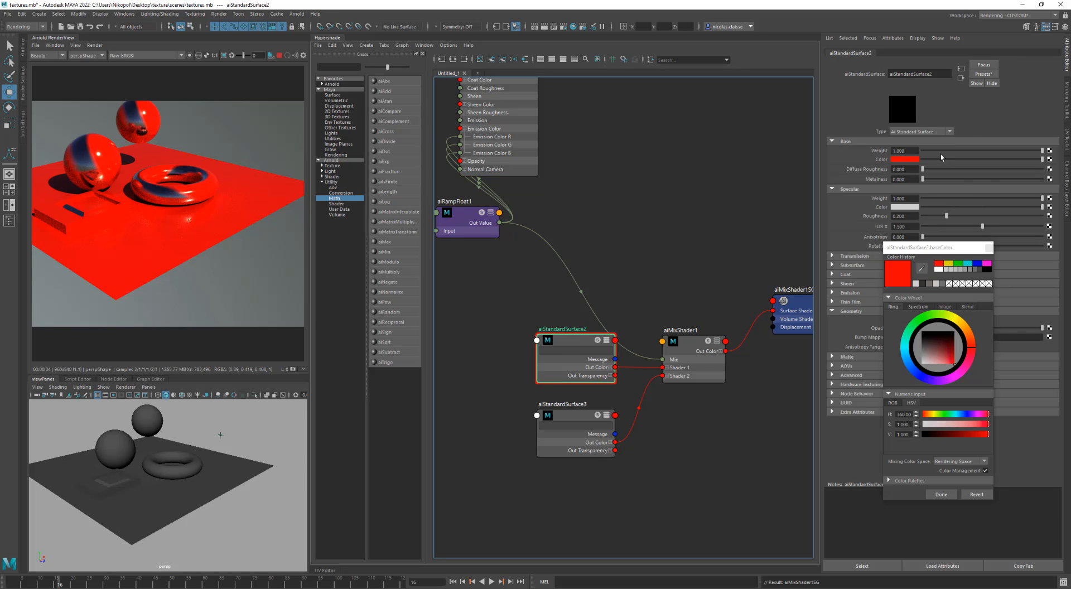
pyautogui.moveTo(954, 159); pyautogui.dragTo(920, 365)
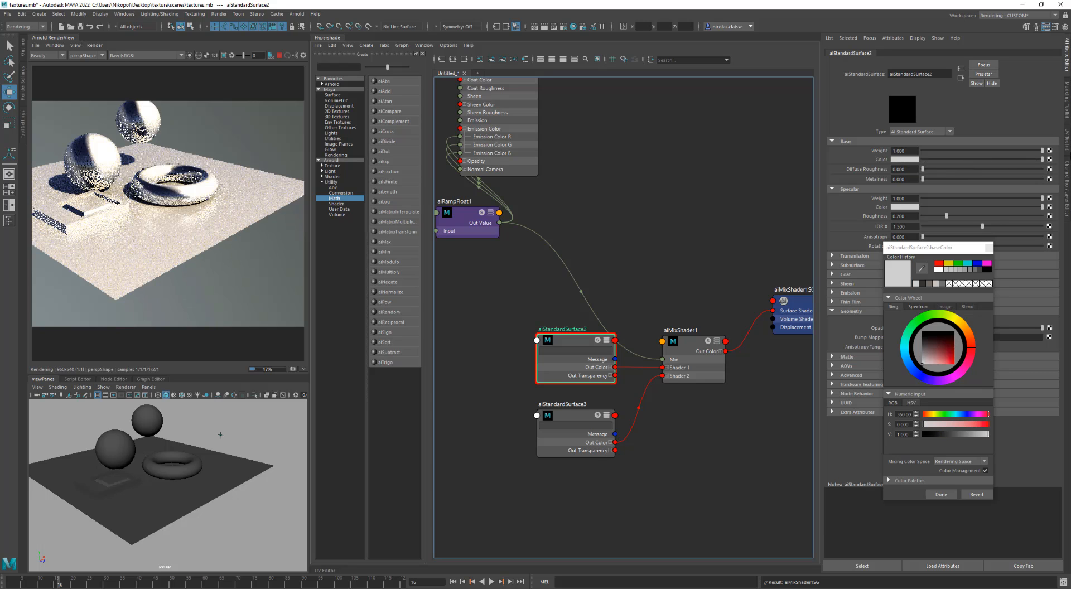
pyautogui.keyDown('alt'); pyautogui.moveTo(143, 208); pyautogui.dragTo(187, 233); pyautogui.keyUp('alt')
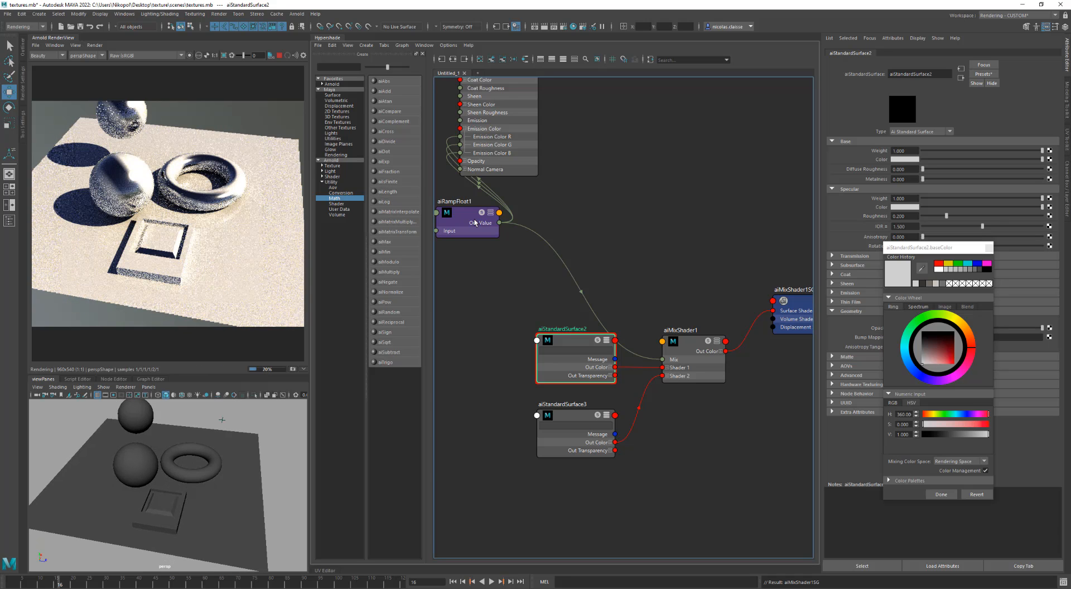
# Step: Move aiRampFloat1 closer to the mix shader nodes and rework its ramp, placing a point with value 0 at position 0.765
pyautogui.moveTo(457, 216); pyautogui.dragTo(508, 241)
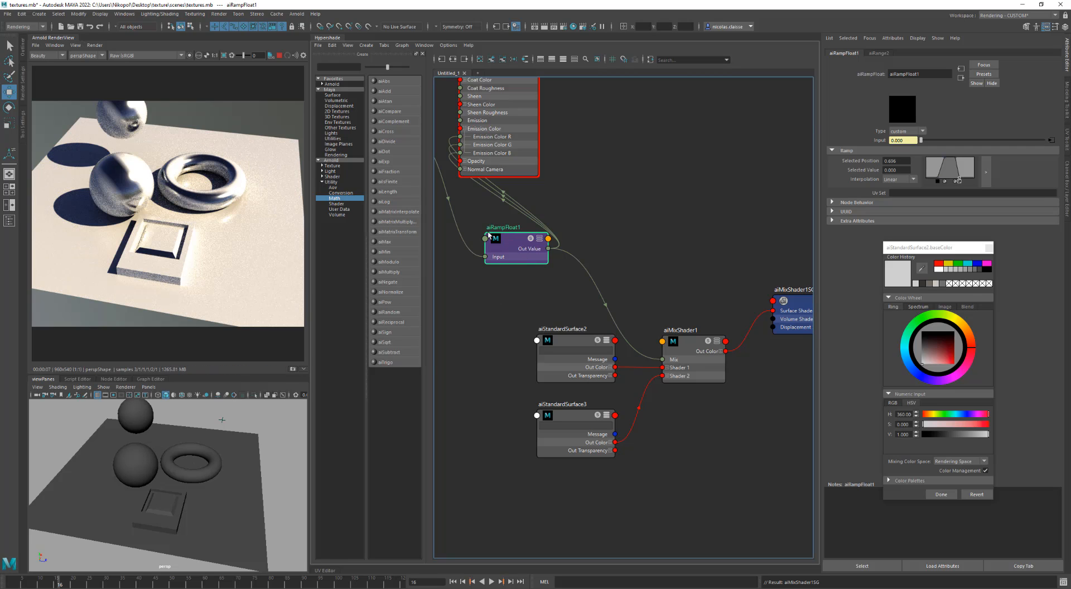
pyautogui.keyDown('alt'); pyautogui.moveTo(502, 278); pyautogui.dragTo(515, 284, button='middle'); pyautogui.keyUp('alt')
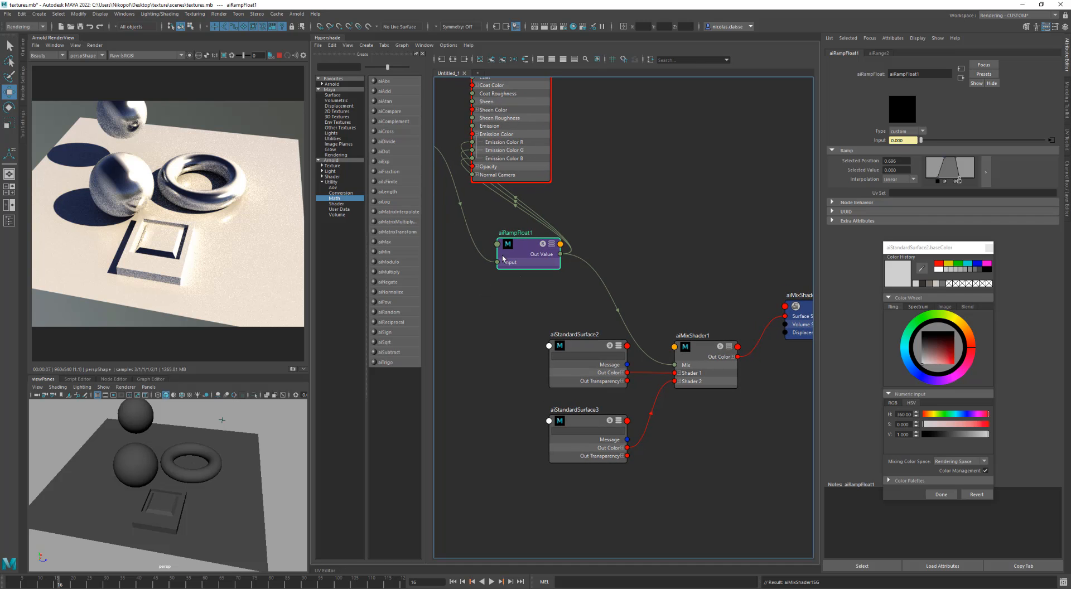
pyautogui.click(946, 182)
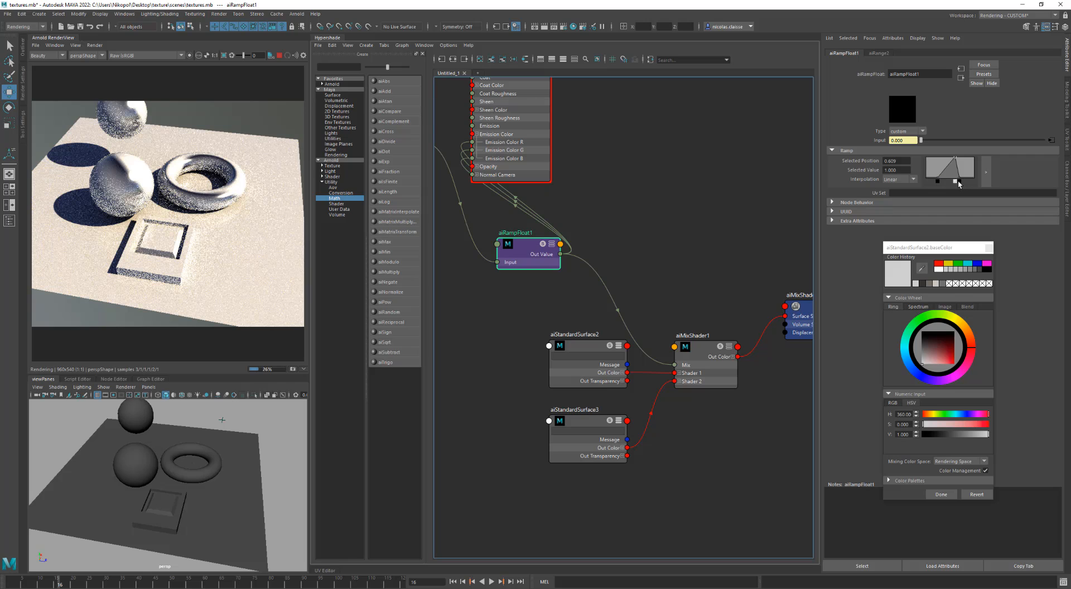
pyautogui.click(959, 182)
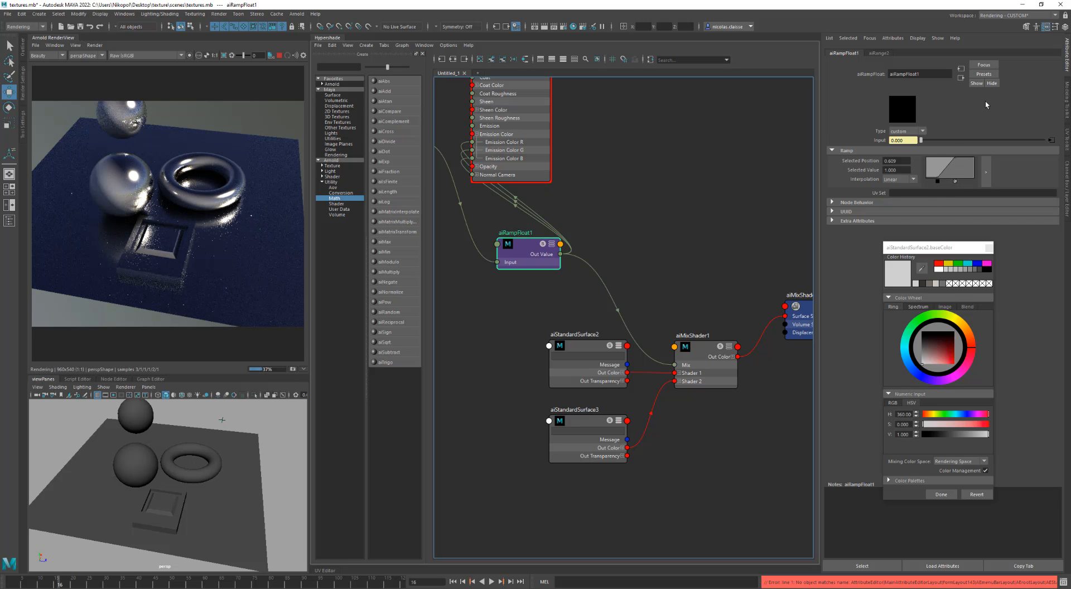
pyautogui.click(947, 180)
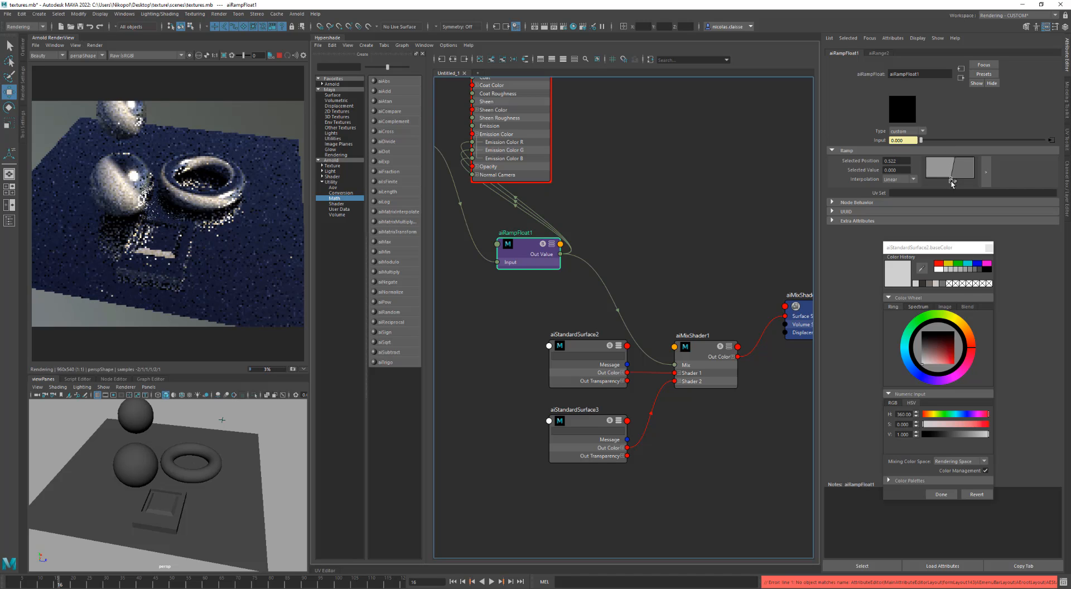
pyautogui.moveTo(949, 185); pyautogui.dragTo(964, 187)
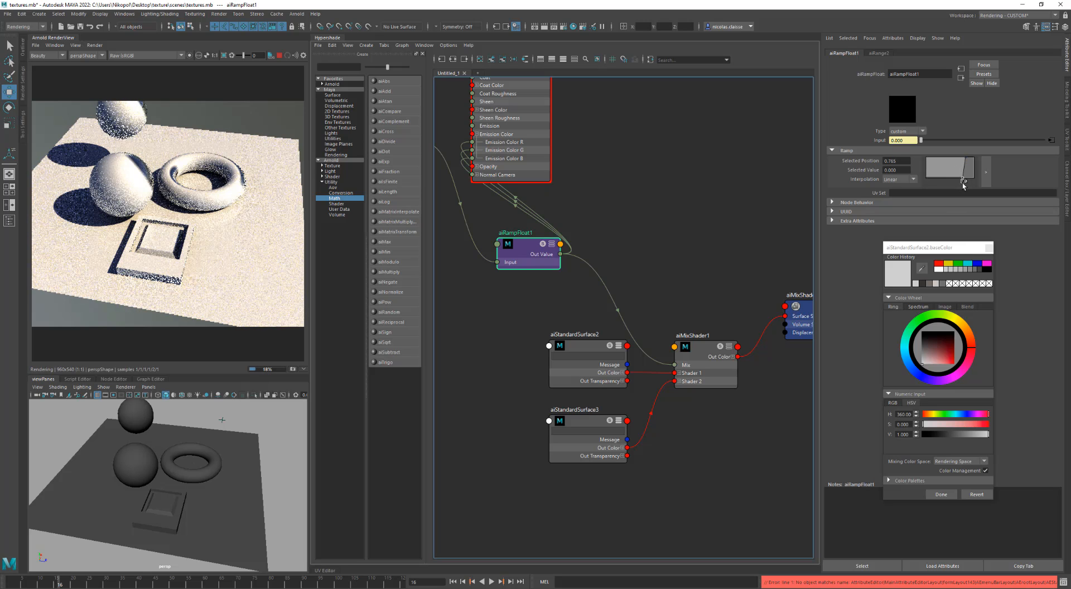
# Step: Move the locator up and across to the opposite side of the spheres to redirect the material blend
pyautogui.keyDown('alt'); pyautogui.moveTo(223, 247); pyautogui.dragTo(165, 235); pyautogui.keyUp('alt')
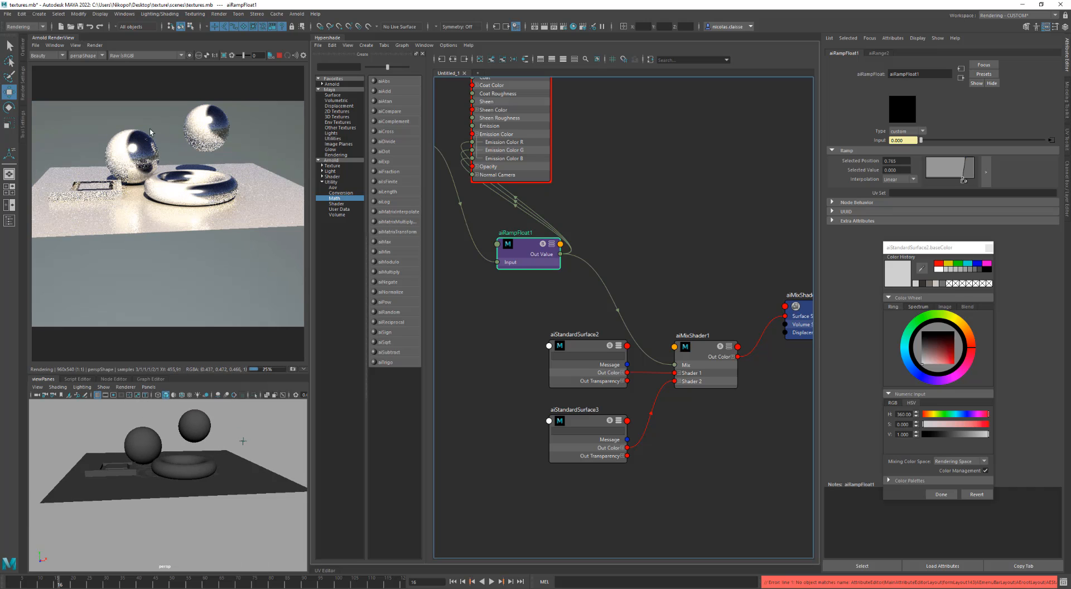
pyautogui.click(243, 447)
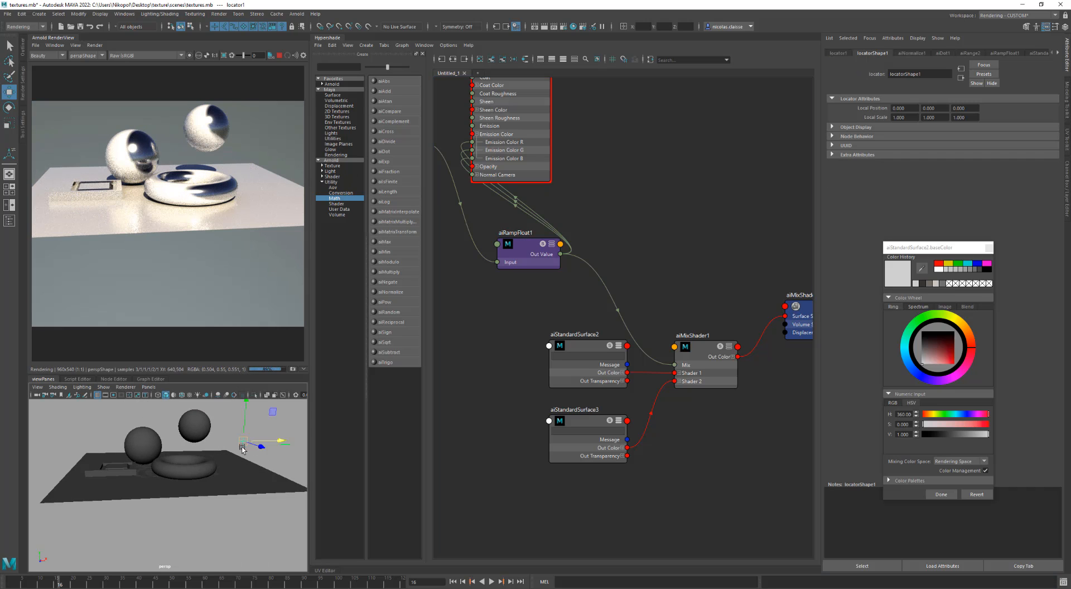
pyautogui.moveTo(270, 414); pyautogui.dragTo(127, 386)
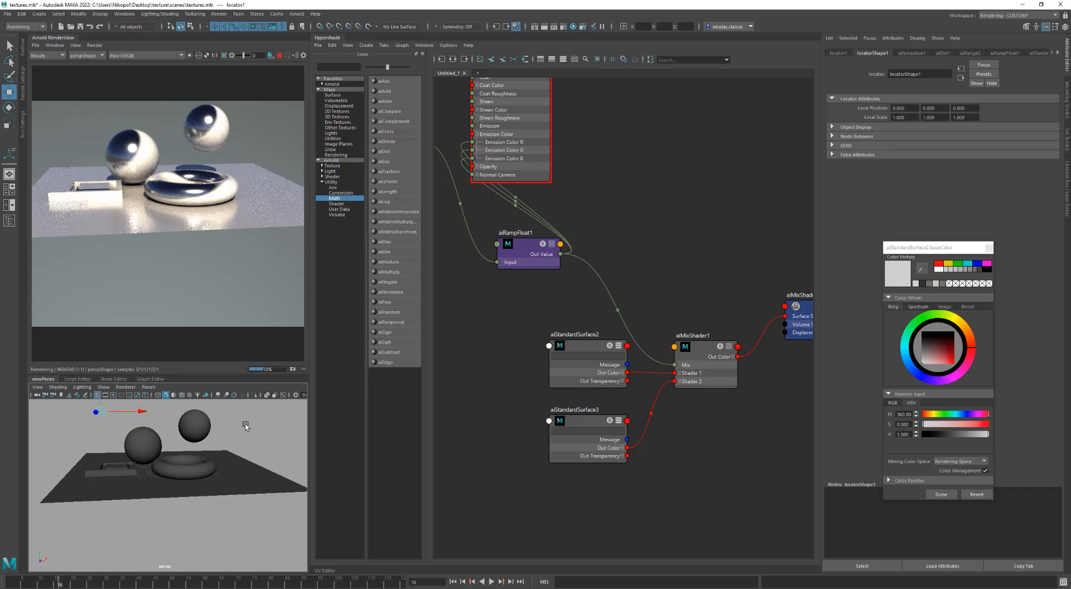
pyautogui.keyDown('alt'); pyautogui.moveTo(245, 426); pyautogui.dragTo(248, 446); pyautogui.keyUp('alt')
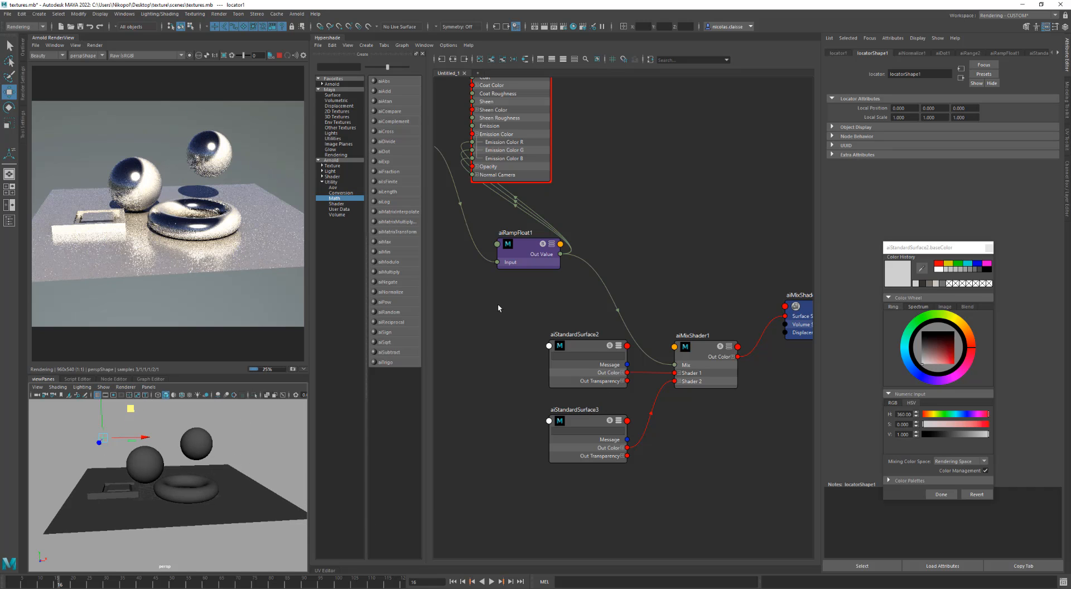
# Step: Review the aiDot1 and aiRange2 network in the Hypershade and show the locator's link to aiNormalize1 in the Node Editor
pyautogui.keyDown('alt'); pyautogui.moveTo(498, 308); pyautogui.dragTo(756, 399, button='middle'); pyautogui.keyUp('alt')
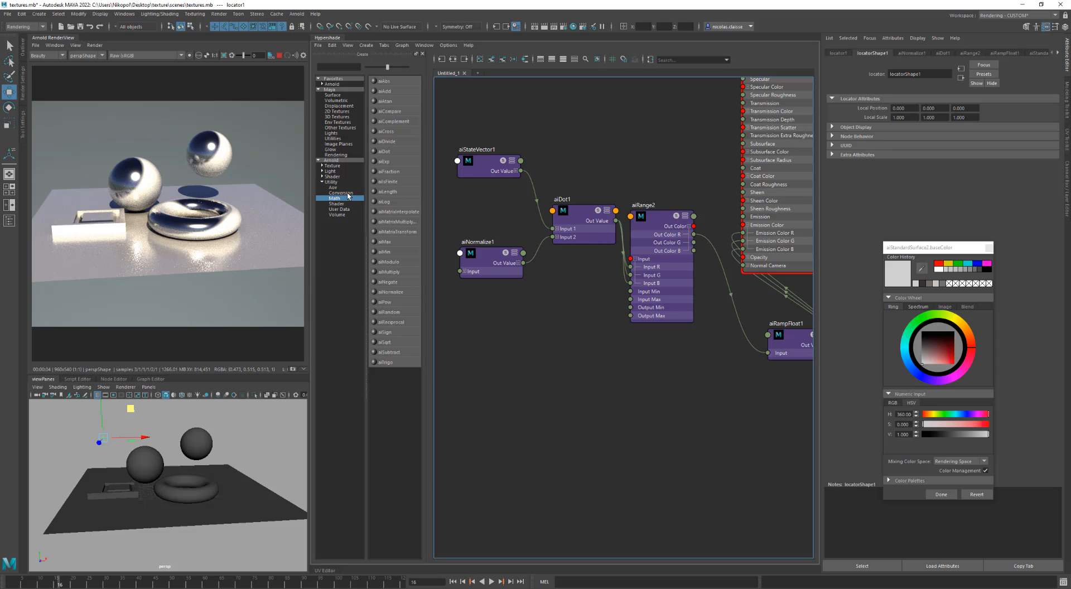
pyautogui.click(113, 378)
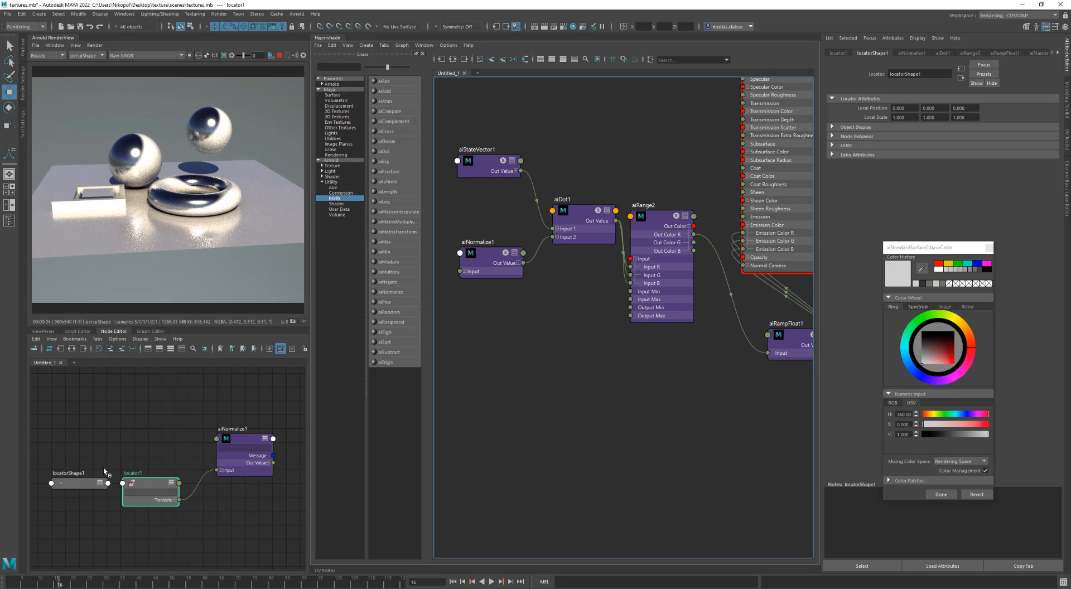
# Step: Delete the locator with its shape node and set aiNormalize1's input vector to 0, 1, 0
pyautogui.click(99, 485)
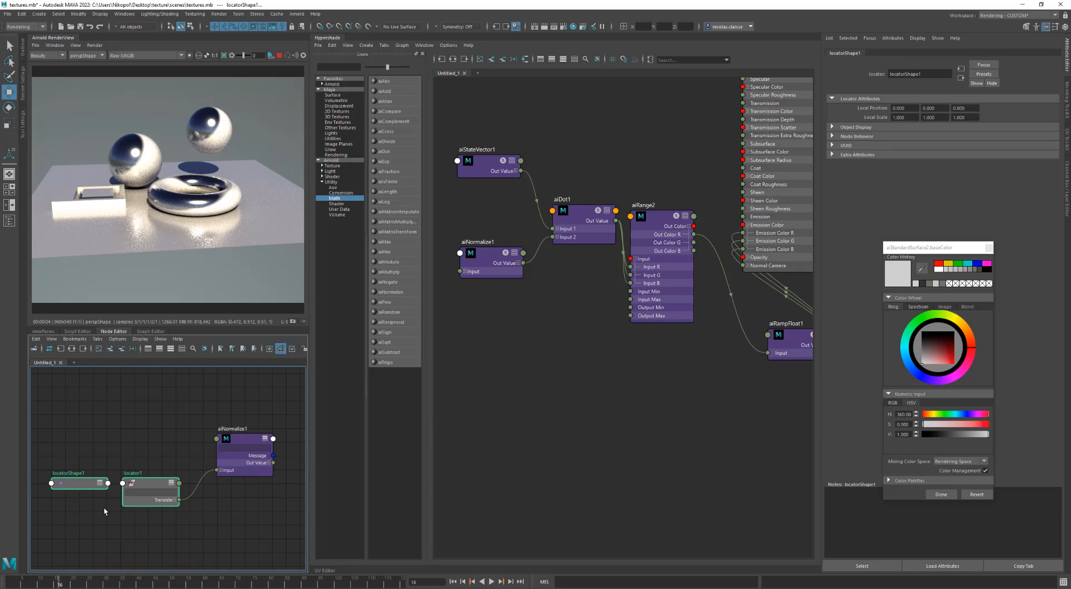
pyautogui.press('Delete')
pyautogui.click(226, 456)
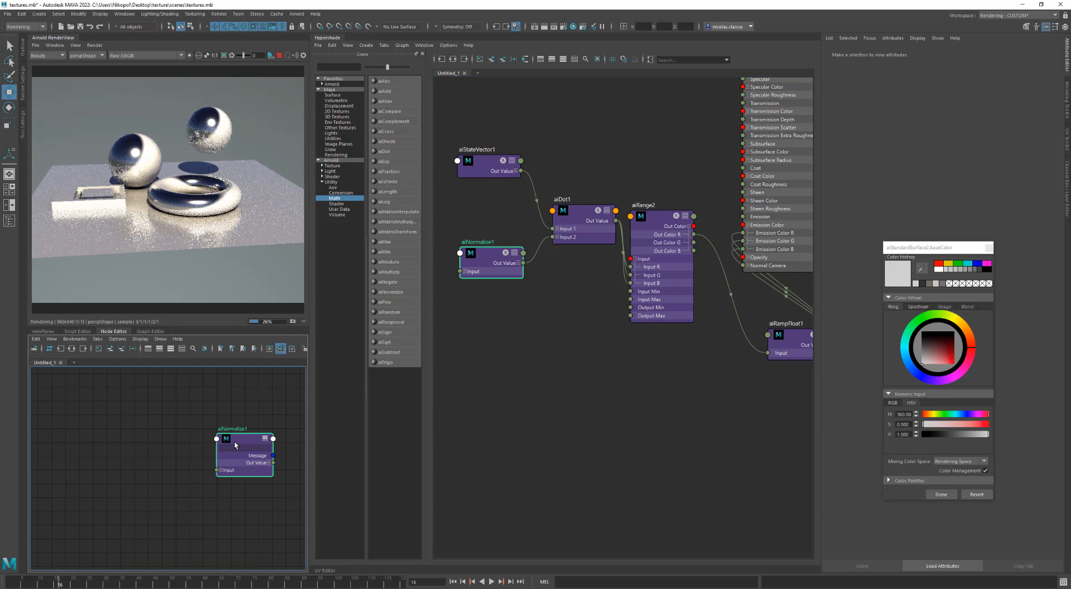
pyautogui.click(900, 132)
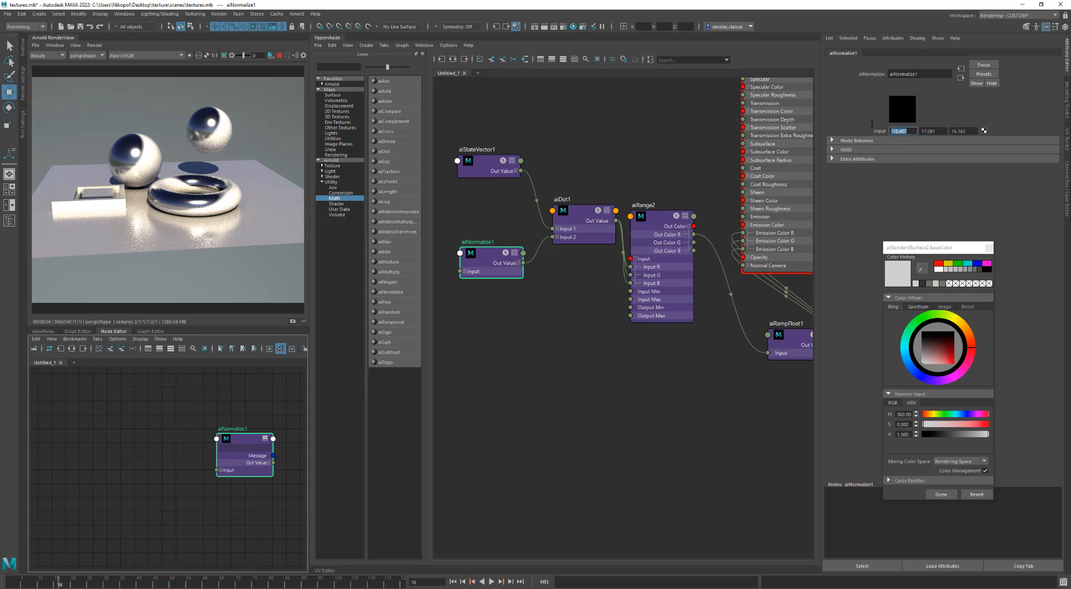
pyautogui.write('0')
pyautogui.press('Tab')
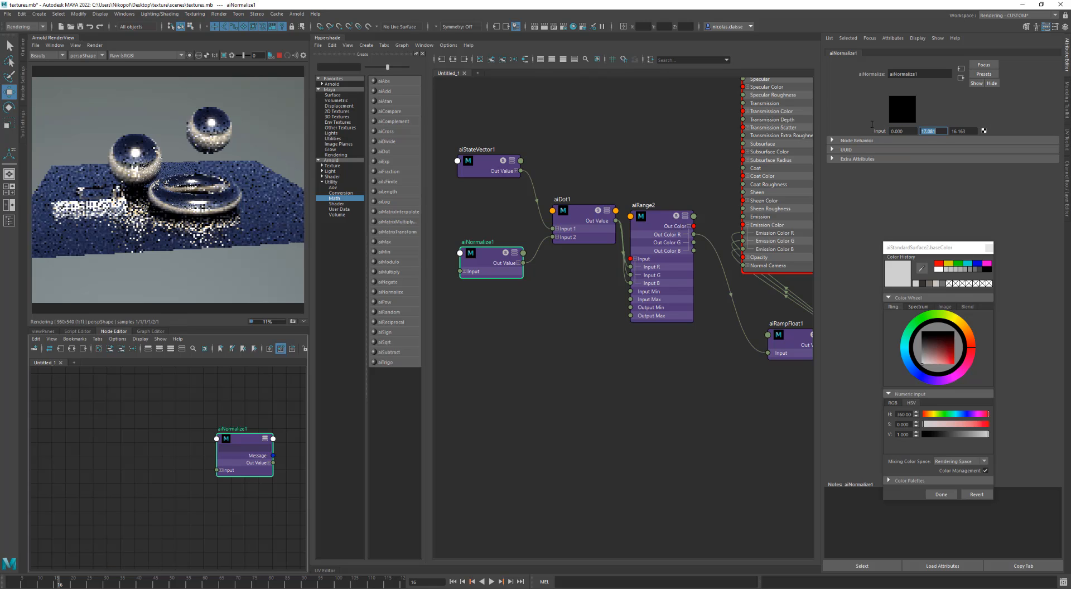
pyautogui.write('1')
pyautogui.press('Tab')
pyautogui.write('0')
pyautogui.press('Tab')
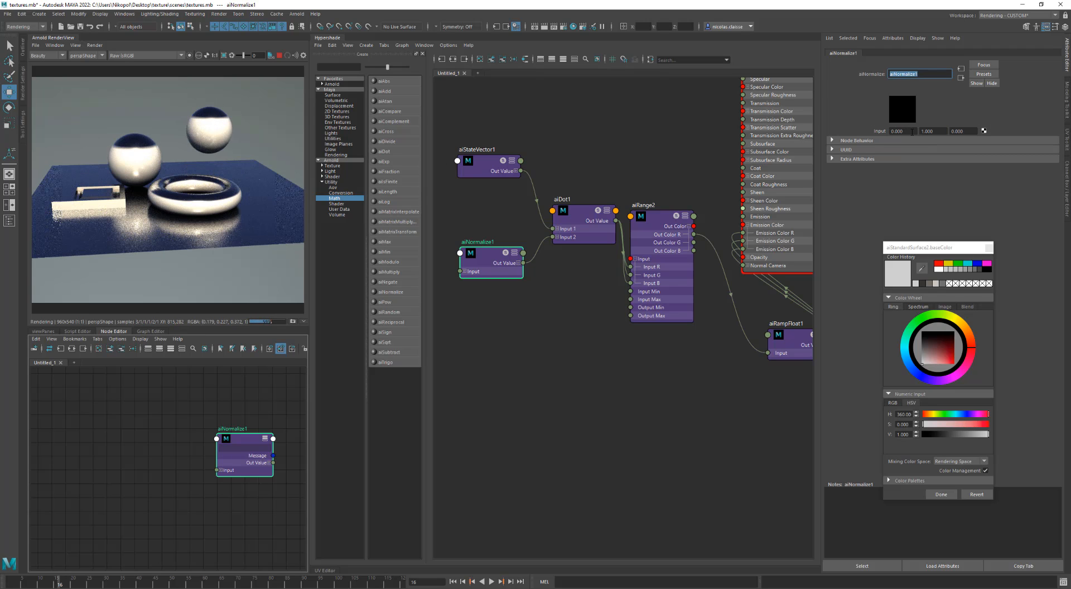
# Step: Set the first component of aiNormalize1's input vector to 1
pyautogui.click(895, 131)
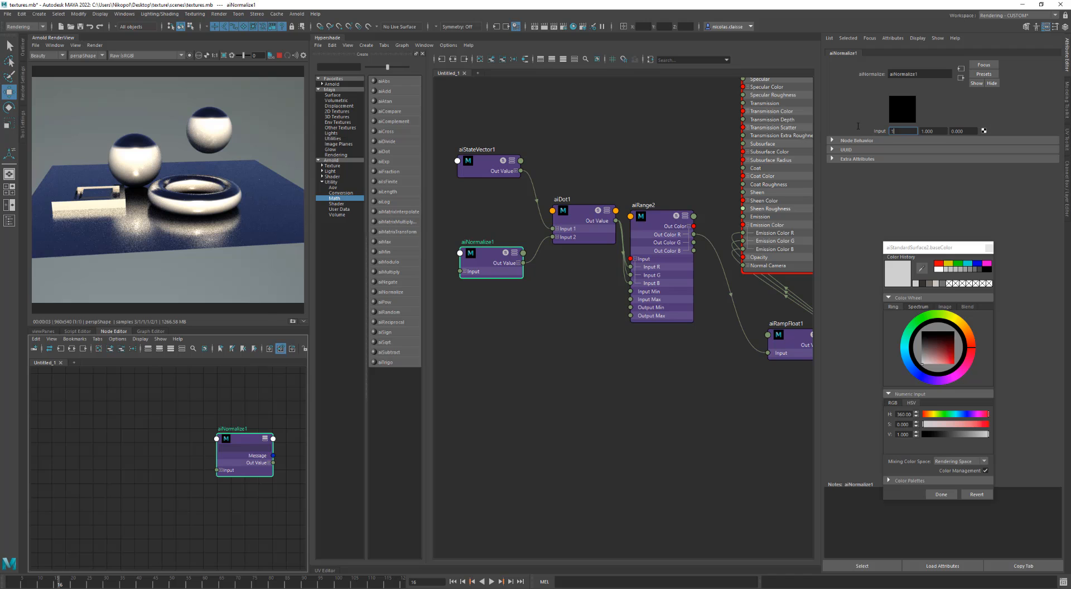
pyautogui.write('1')
pyautogui.press('Tab')
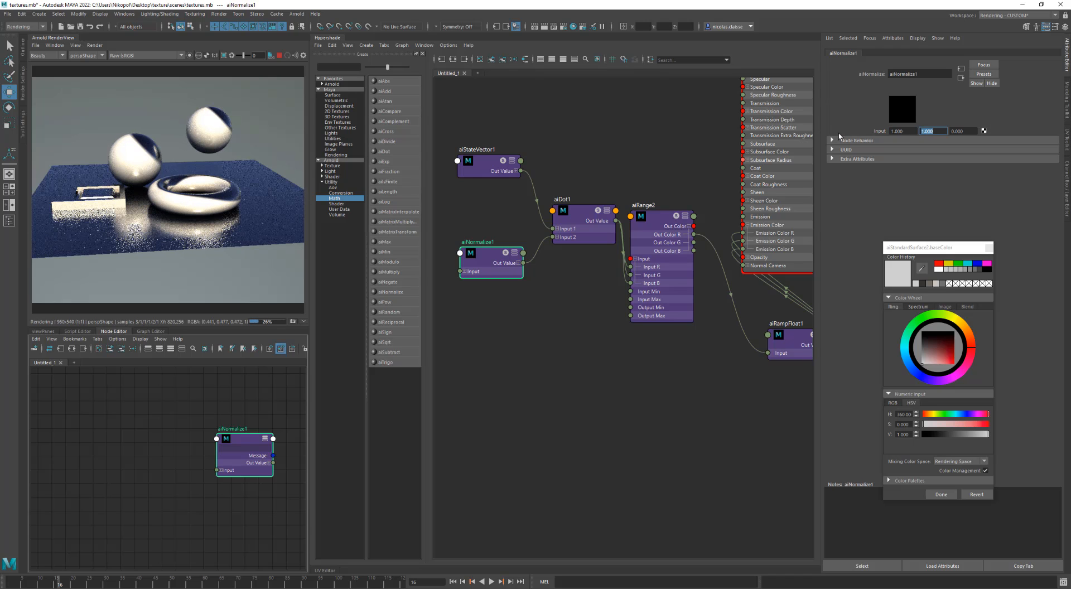
pyautogui.keyDown('alt'); pyautogui.moveTo(250, 197); pyautogui.dragTo(218, 206); pyautogui.keyUp('alt')
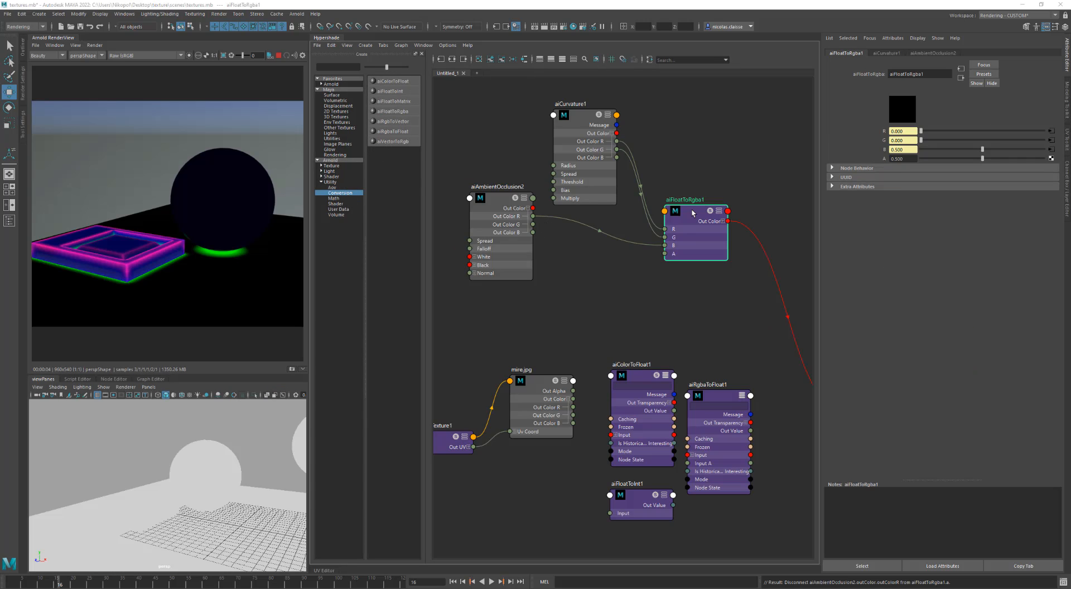
# Step: Expand aiFloatToRgba1's Out Color into its separate channels and reposition the aiFloatToRgba1 and aiCurvature1 nodes slightly
pyautogui.moveTo(680, 211); pyautogui.dragTo(710, 218)
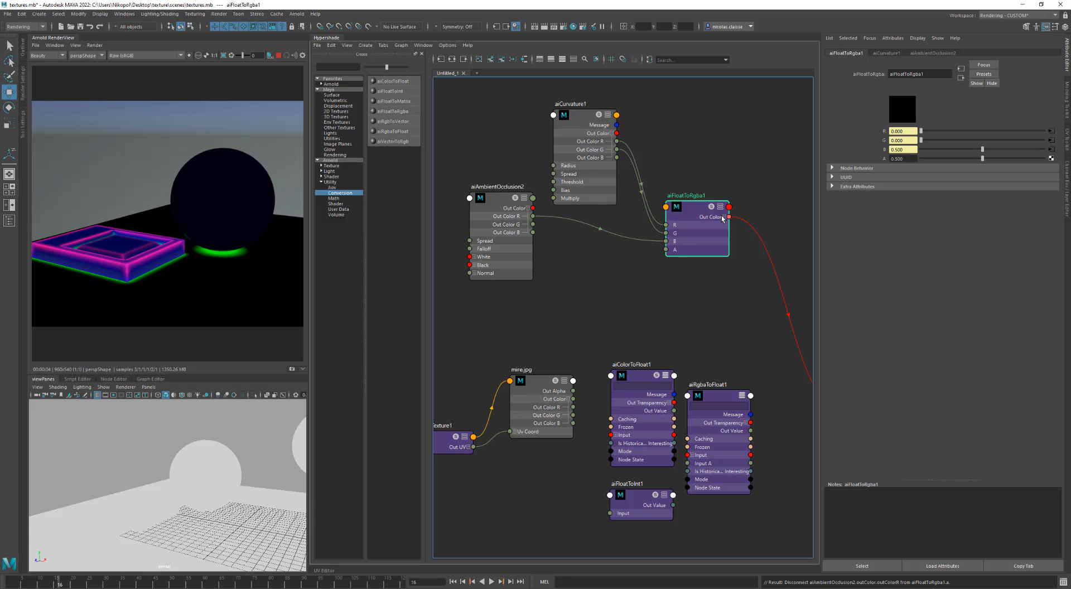
pyautogui.click(724, 217)
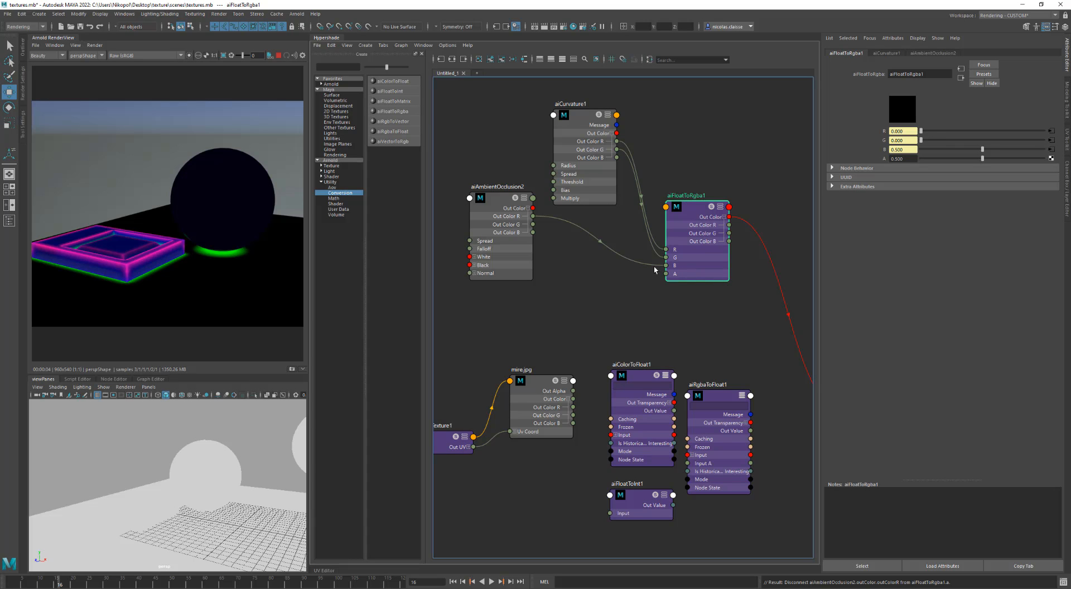
pyautogui.moveTo(582, 118); pyautogui.dragTo(574, 112)
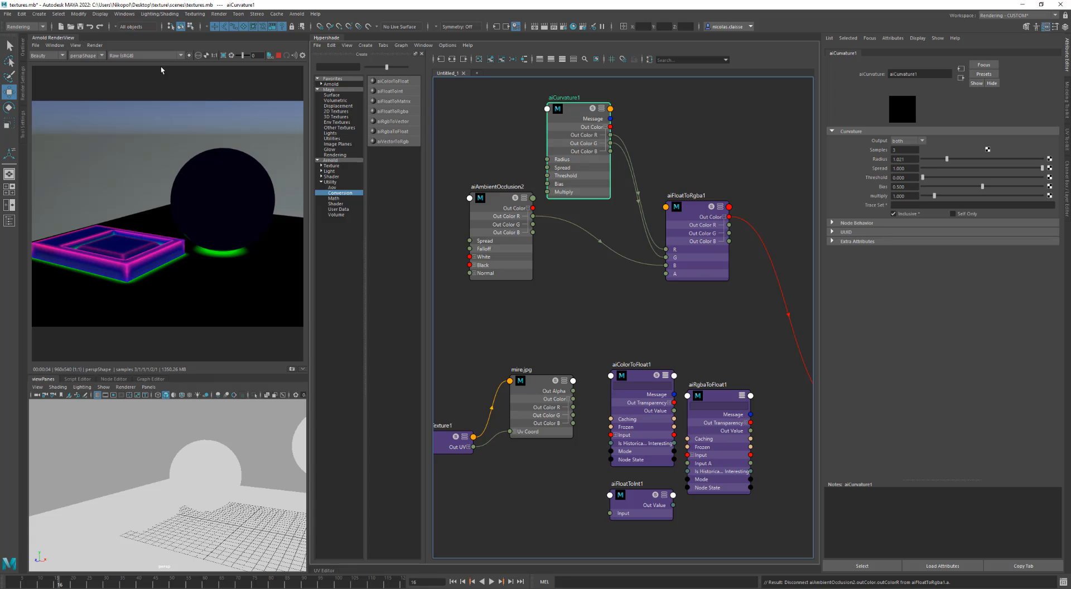
# Step: Inspect the render's red, green, blue, alpha and luma channels one by one, and return the display to all channels
pyautogui.click(198, 55)
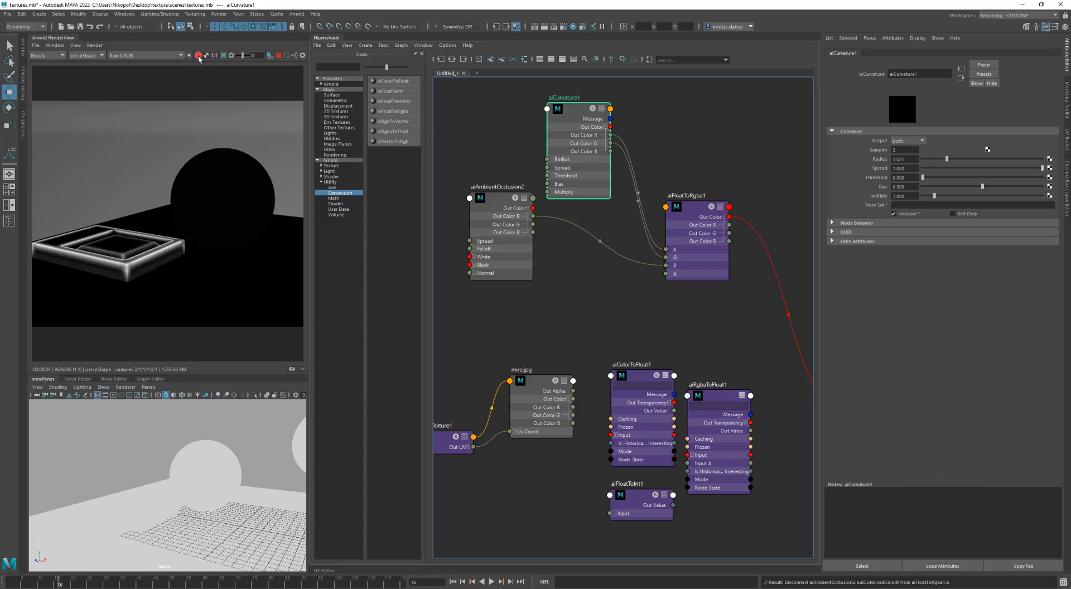
pyautogui.click(198, 56)
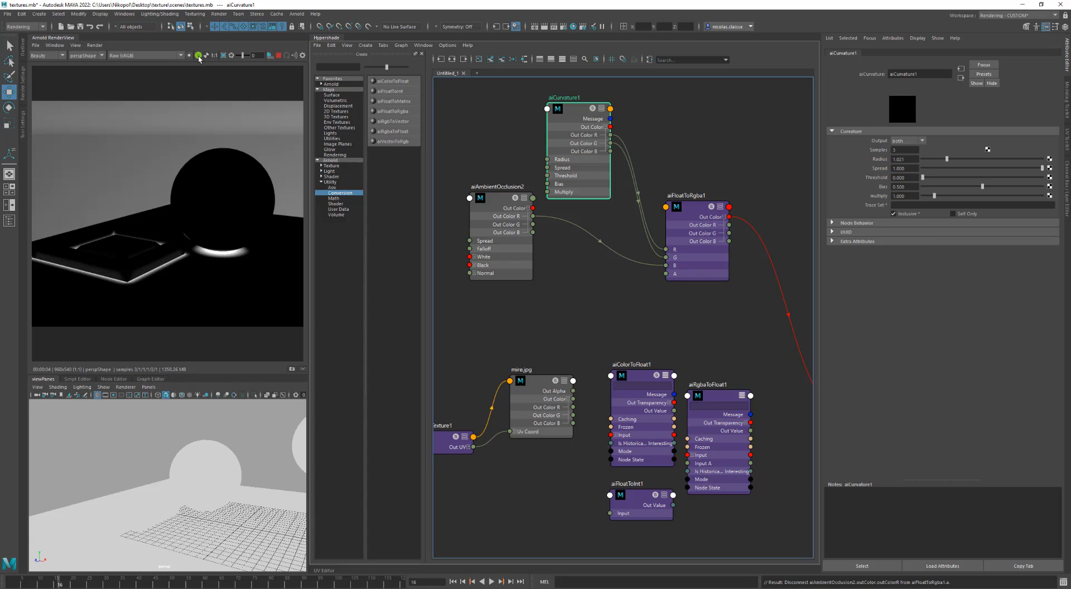
pyautogui.click(198, 56)
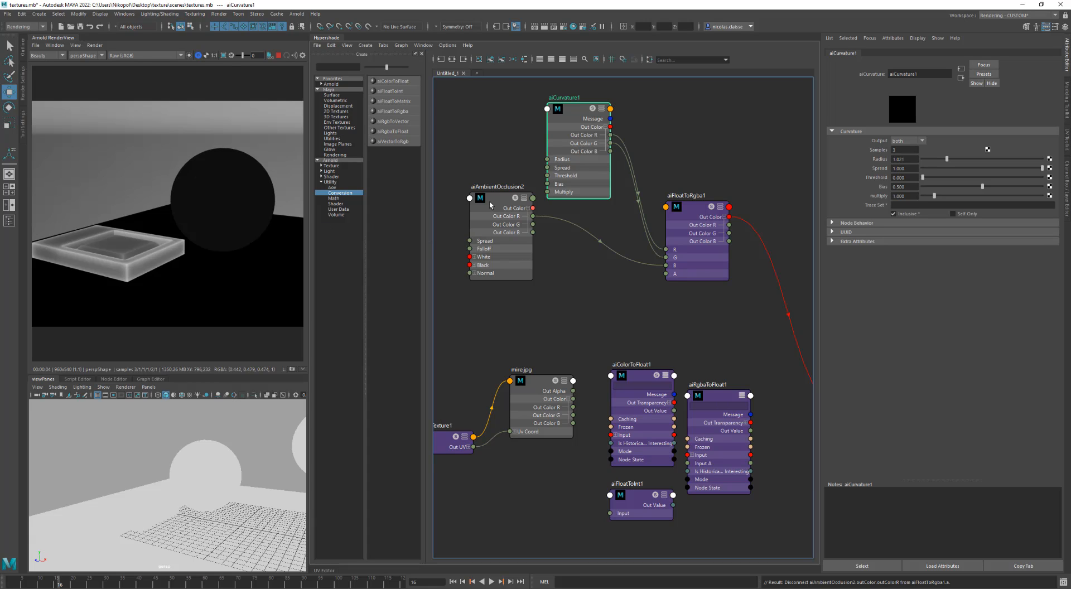
pyautogui.click(198, 56)
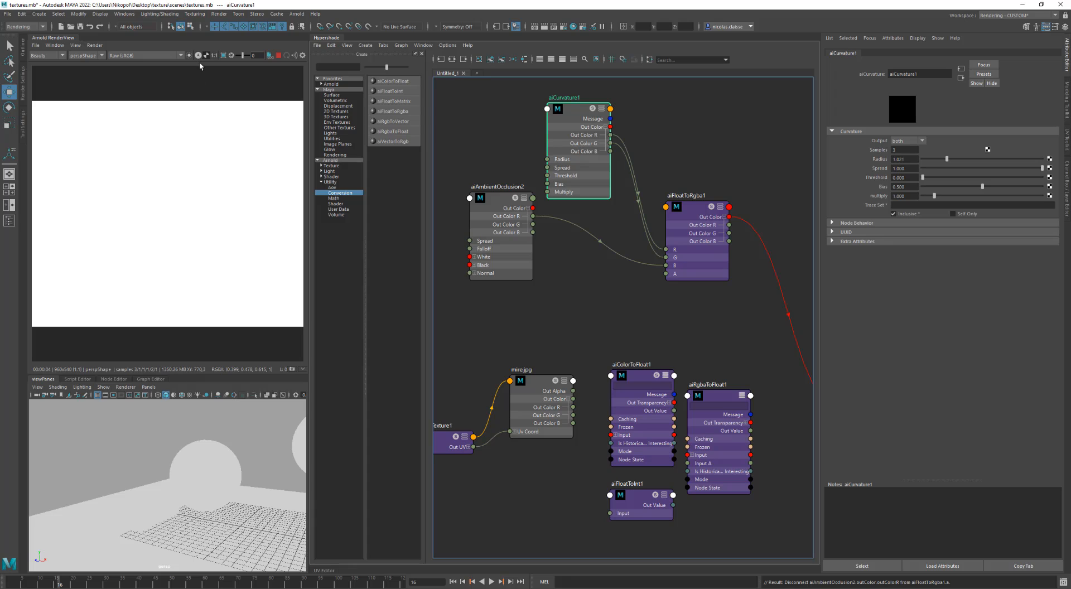
pyautogui.click(198, 55)
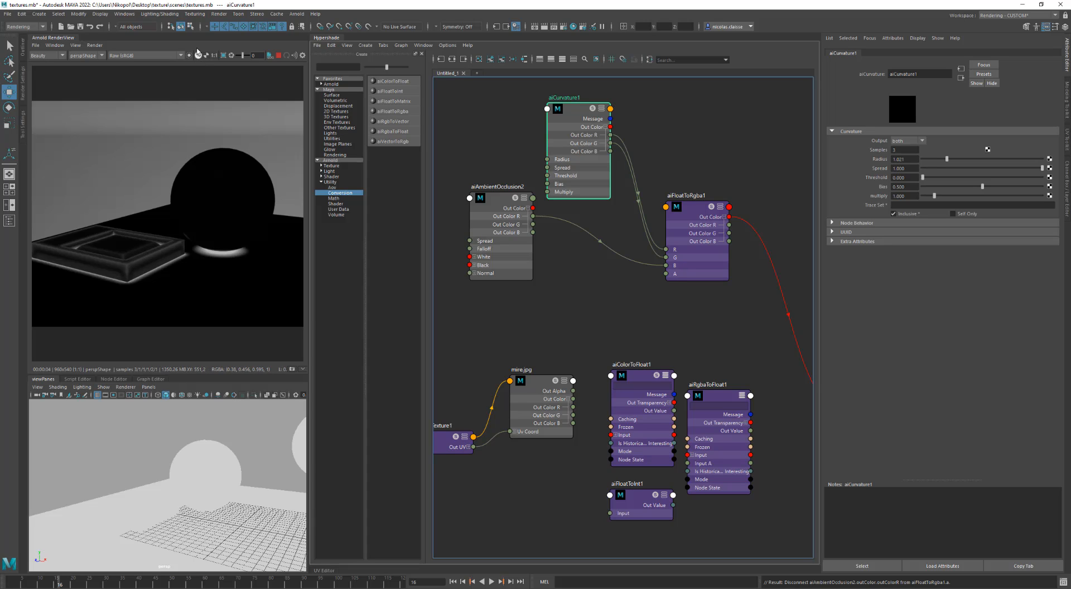
pyautogui.click(198, 56)
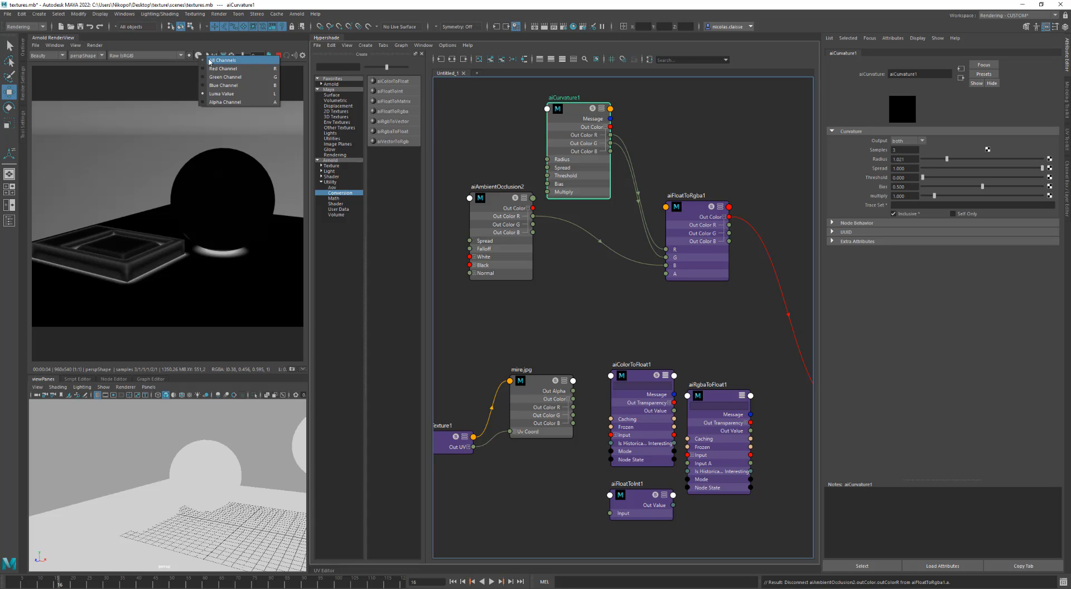
pyautogui.click(224, 62)
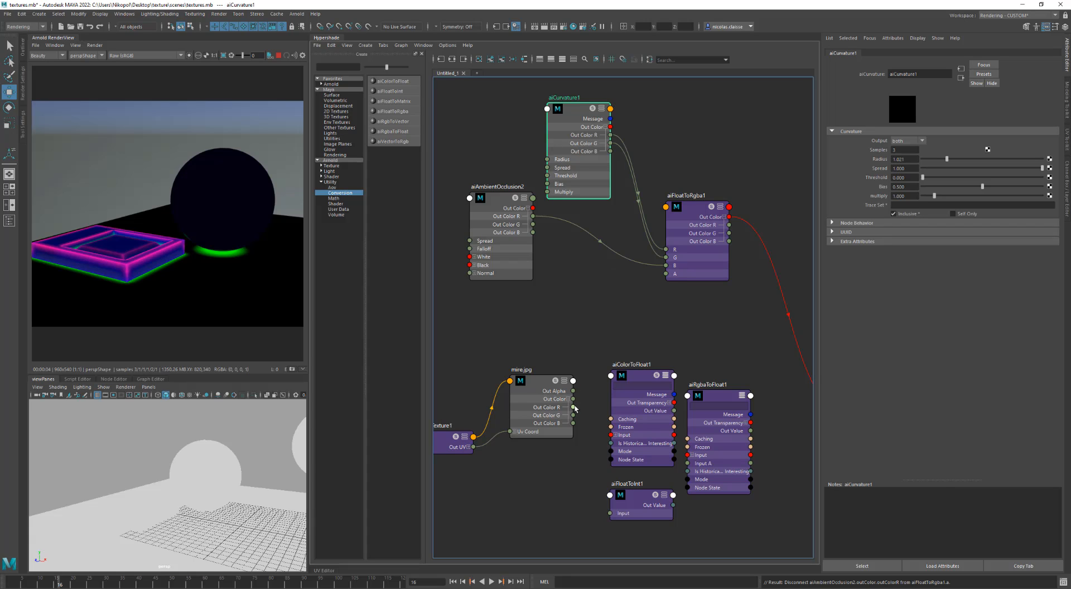
# Step: Connect mire.jpg's Out Color R to the R, G and B inputs of aiFloatToRgba1
pyautogui.moveTo(574, 409); pyautogui.dragTo(613, 316)
pyautogui.click(575, 411)
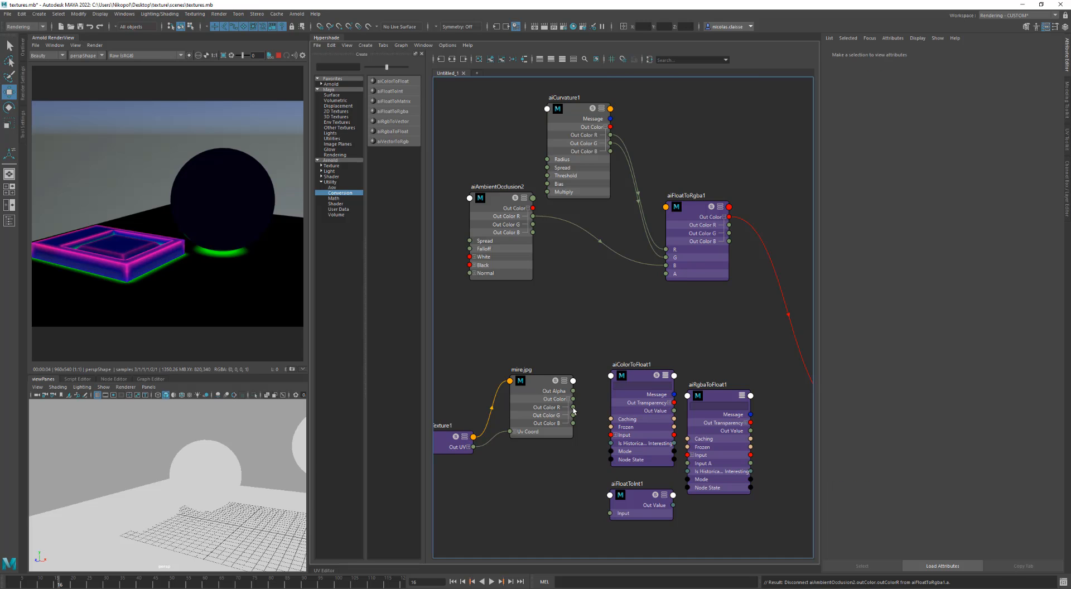
pyautogui.moveTo(575, 412); pyautogui.dragTo(666, 250)
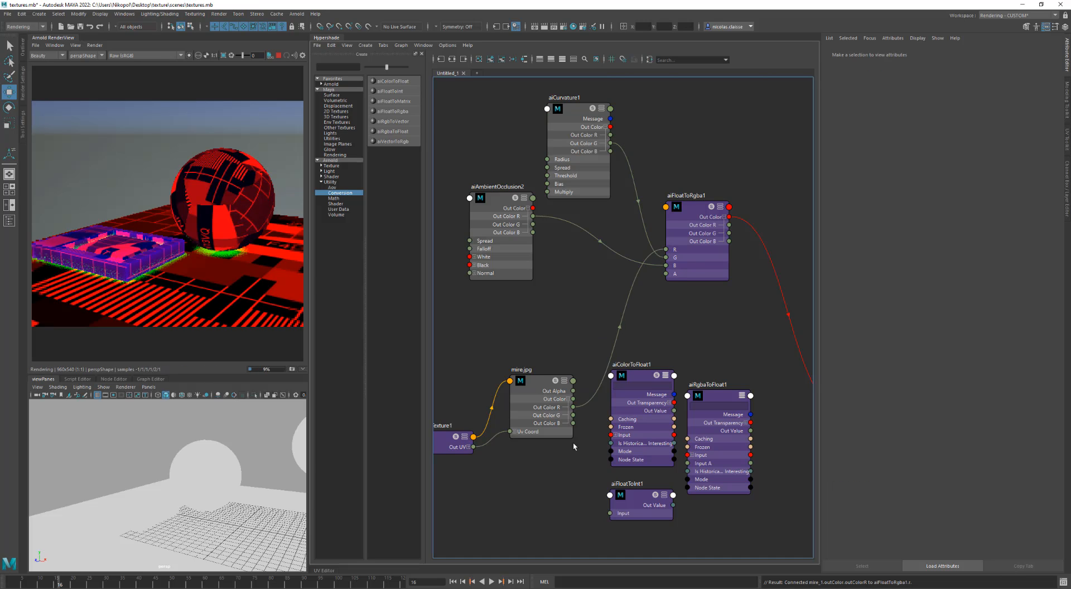
pyautogui.moveTo(573, 409); pyautogui.dragTo(667, 257)
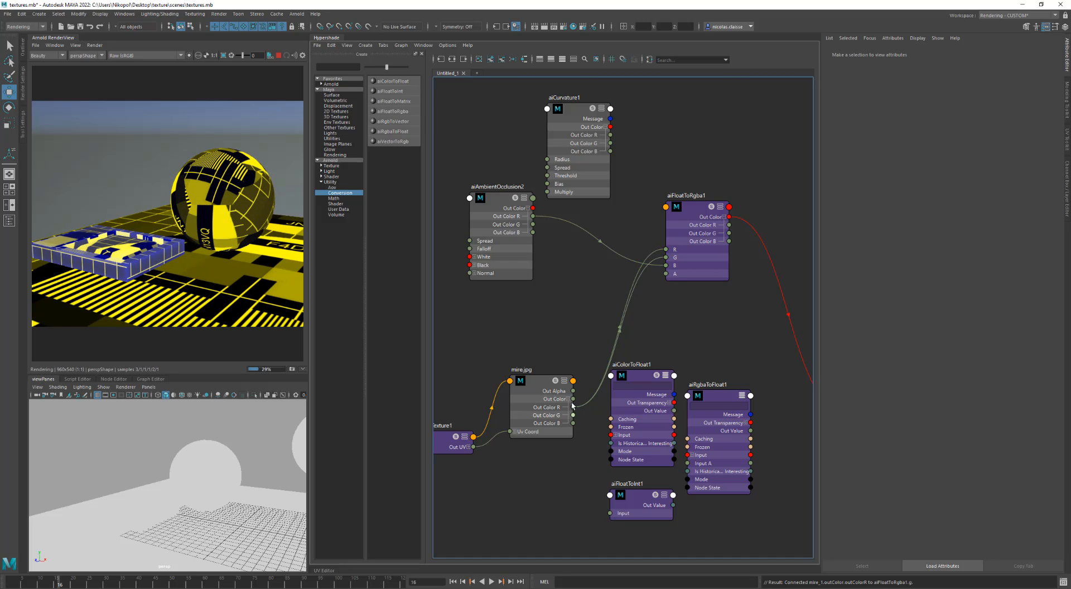
pyautogui.moveTo(574, 411); pyautogui.dragTo(677, 268)
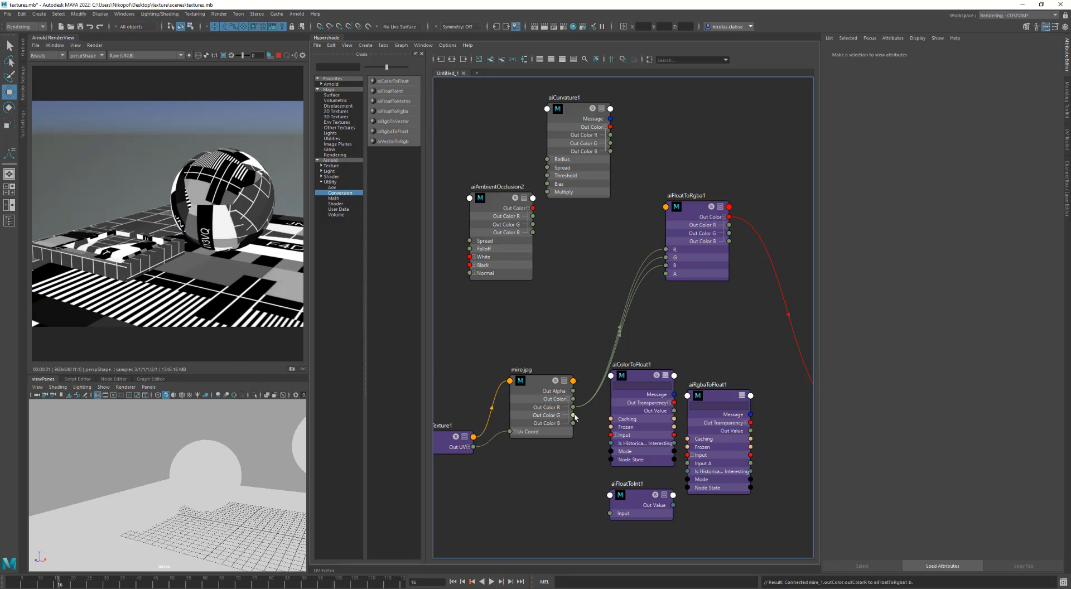
# Step: Connect mire.jpg's Out Color B to aiFloatToRgba1's G input and Out Color G to its B input, placing the two nodes closer together
pyautogui.moveTo(574, 415); pyautogui.dragTo(613, 360)
pyautogui.moveTo(574, 423); pyautogui.dragTo(667, 258)
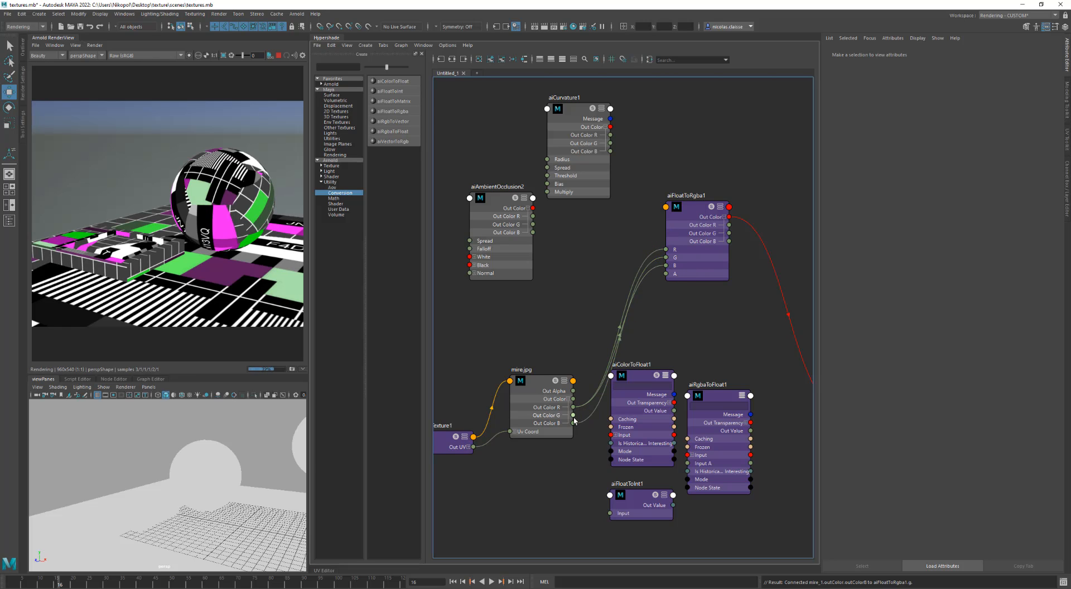
pyautogui.moveTo(574, 416); pyautogui.dragTo(666, 266)
pyautogui.moveTo(536, 382); pyautogui.dragTo(540, 293)
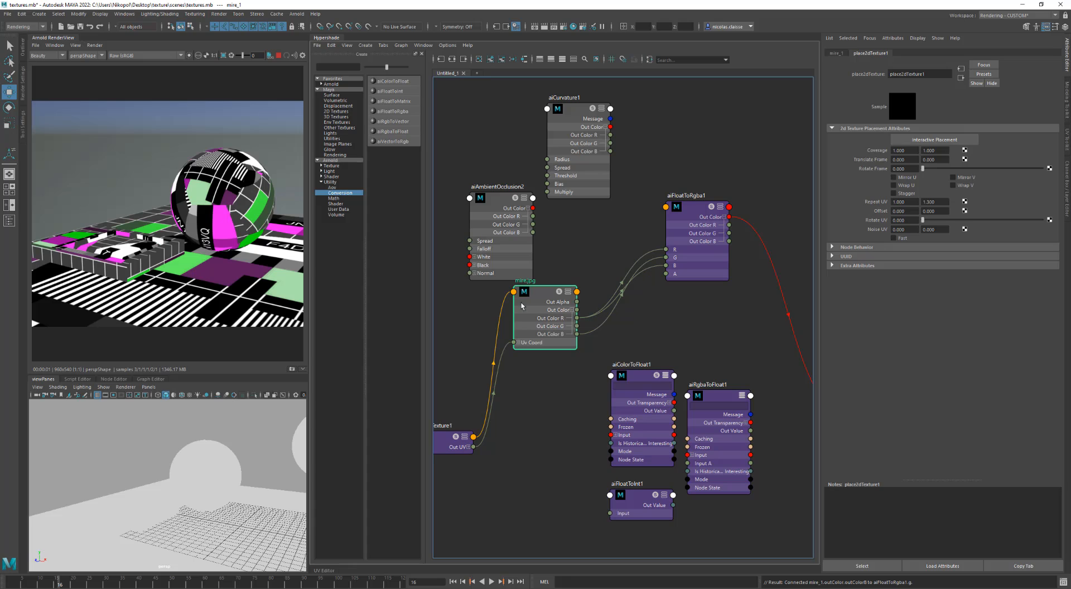
pyautogui.moveTo(693, 212); pyautogui.dragTo(669, 279)
pyautogui.moveTo(578, 326); pyautogui.dragTo(641, 316)
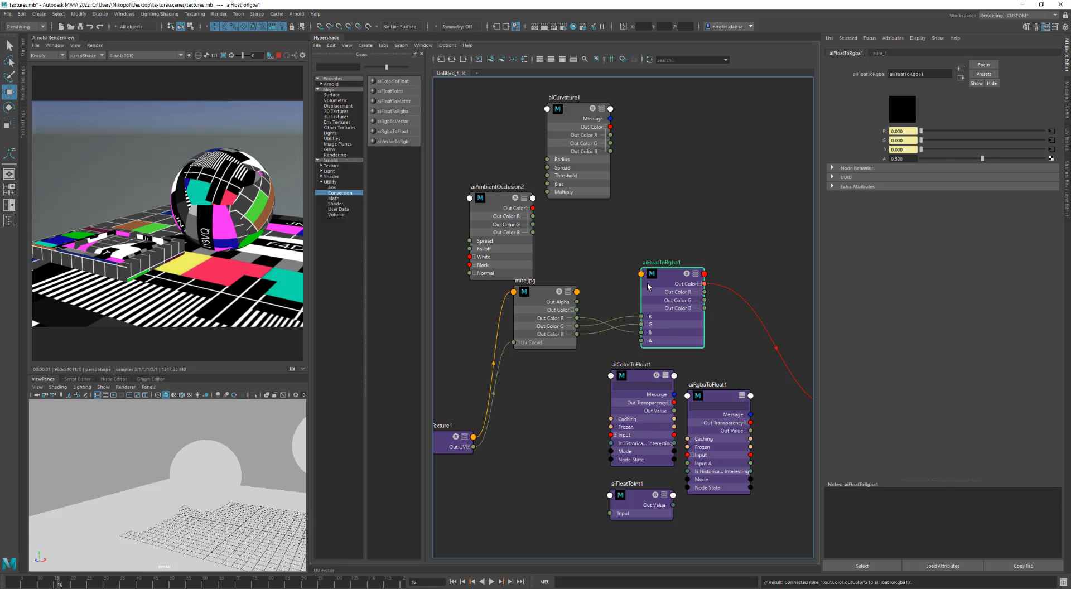
pyautogui.moveTo(662, 279); pyautogui.dragTo(635, 254)
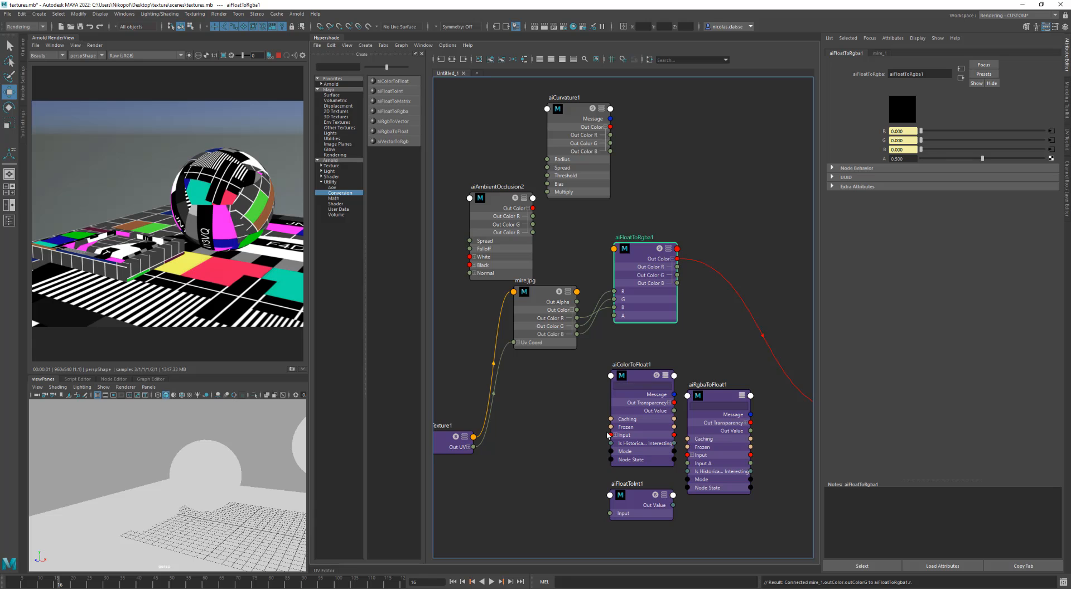
# Step: Route mire.jpg's Out Color through aiColorToFloat1 into aiFloatToRgba1's R, G and B inputs, and line up the nodes between texture and surface shader
pyautogui.moveTo(611, 436); pyautogui.dragTo(577, 310)
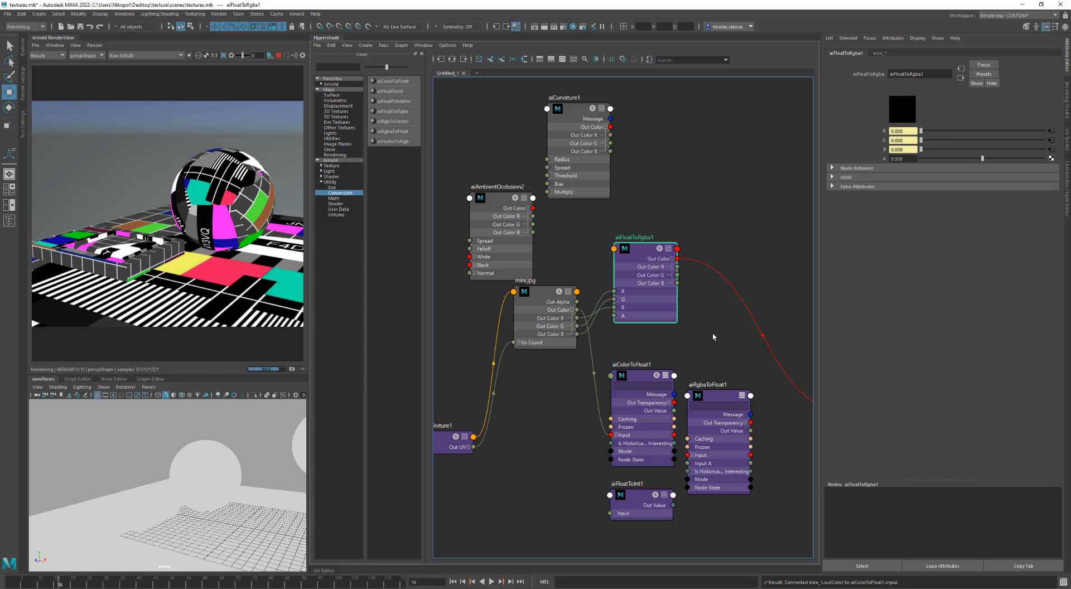
pyautogui.keyDown('alt'); pyautogui.moveTo(713, 337); pyautogui.dragTo(632, 313, button='middle'); pyautogui.keyUp('alt')
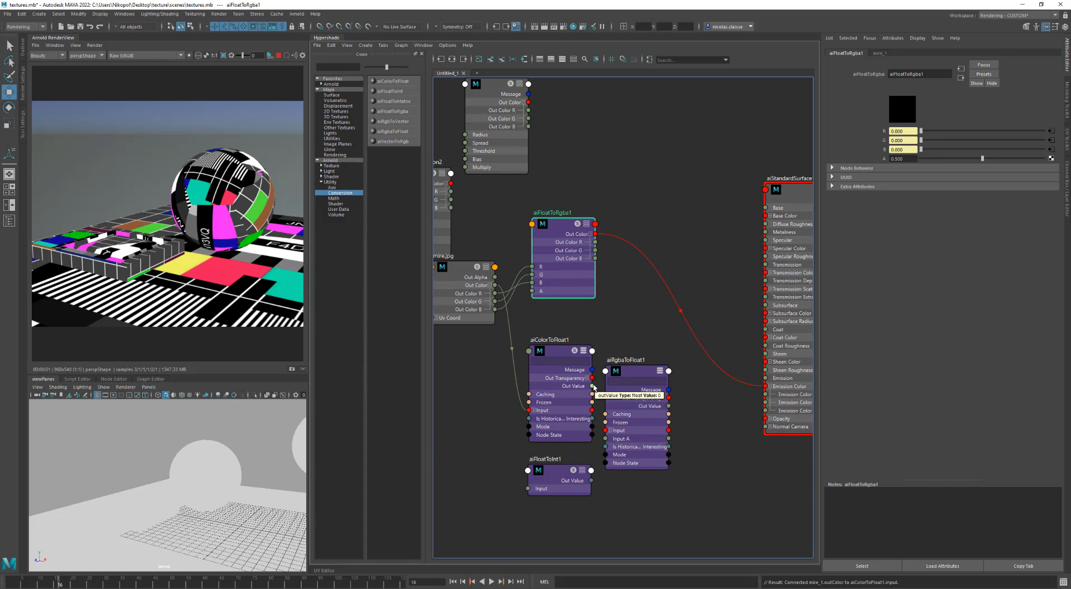
pyautogui.moveTo(592, 386); pyautogui.dragTo(532, 266)
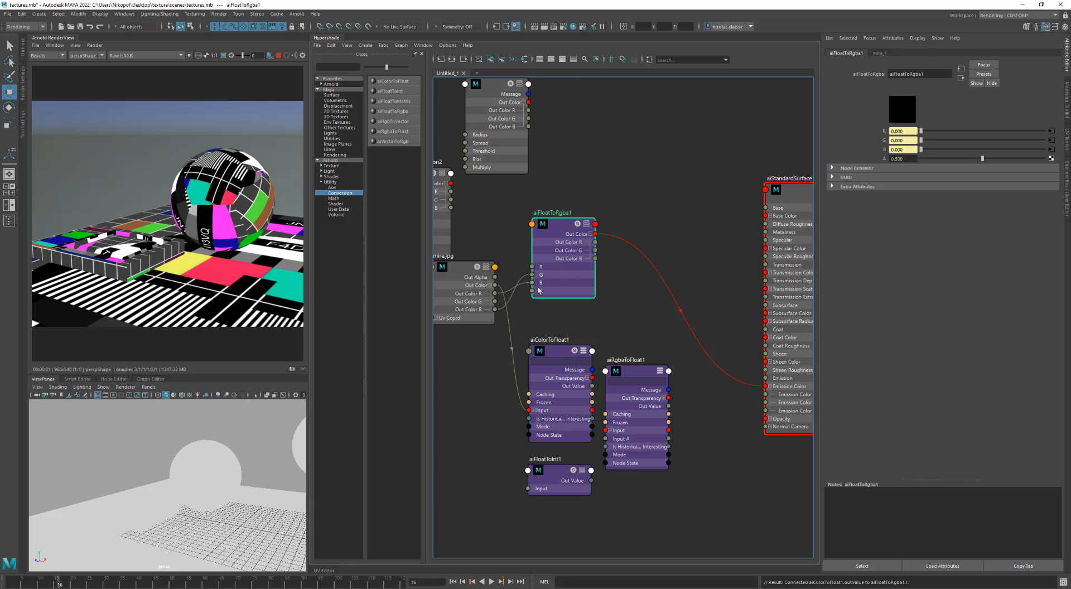
pyautogui.moveTo(593, 386); pyautogui.dragTo(532, 274)
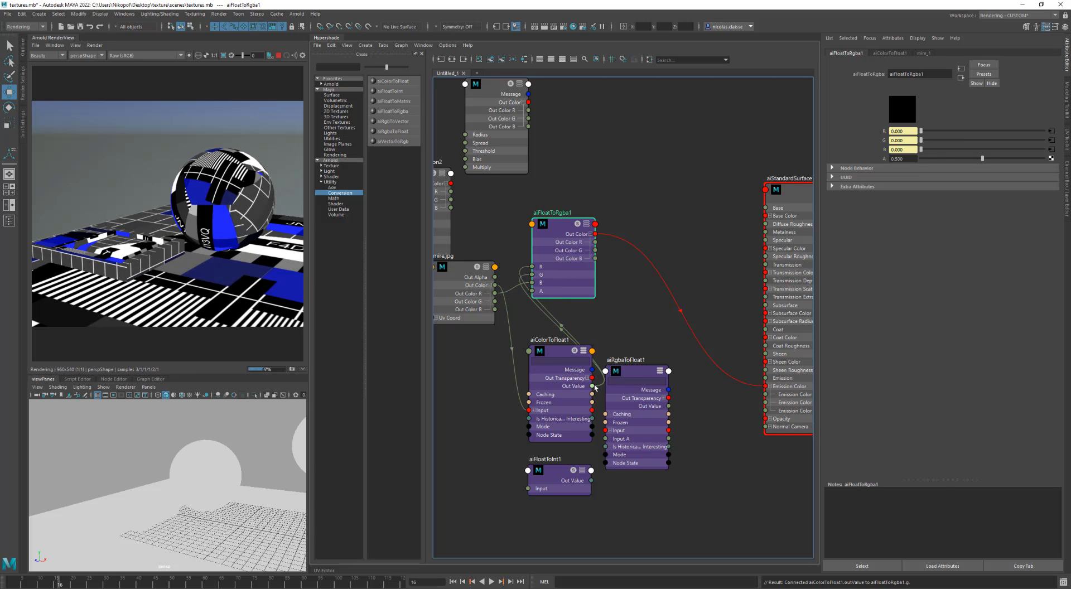
pyautogui.moveTo(592, 386); pyautogui.dragTo(533, 283)
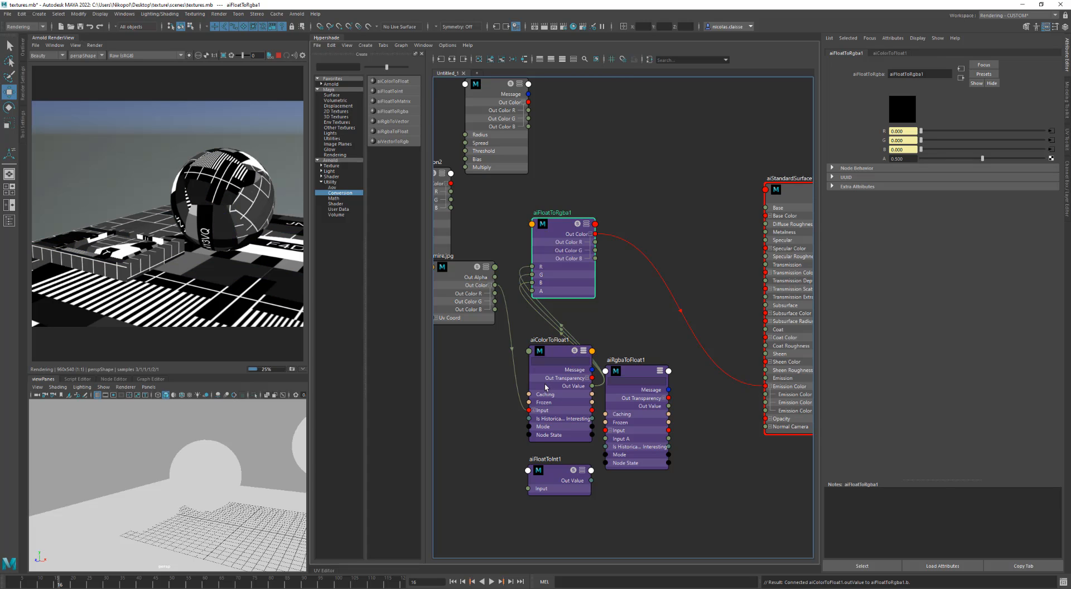
pyautogui.moveTo(556, 226); pyautogui.dragTo(661, 232)
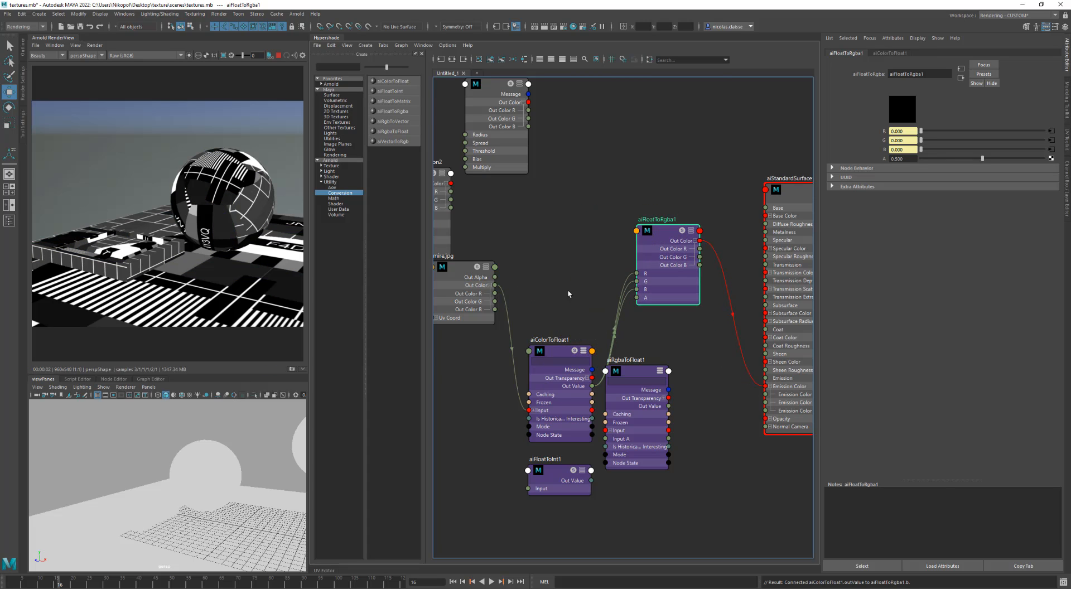
pyautogui.moveTo(555, 350); pyautogui.dragTo(557, 249)
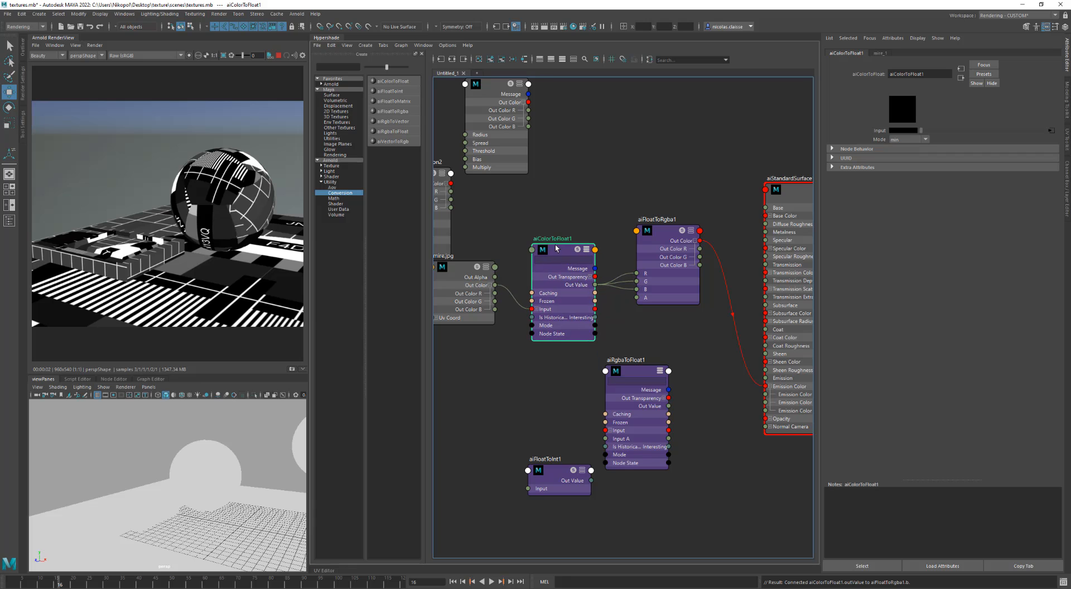
# Step: Hide the pPlatonic1 sphere to expose the textured floor in the render
pyautogui.keyDown('alt'); pyautogui.moveTo(209, 259); pyautogui.dragTo(189, 299); pyautogui.keyUp('alt')
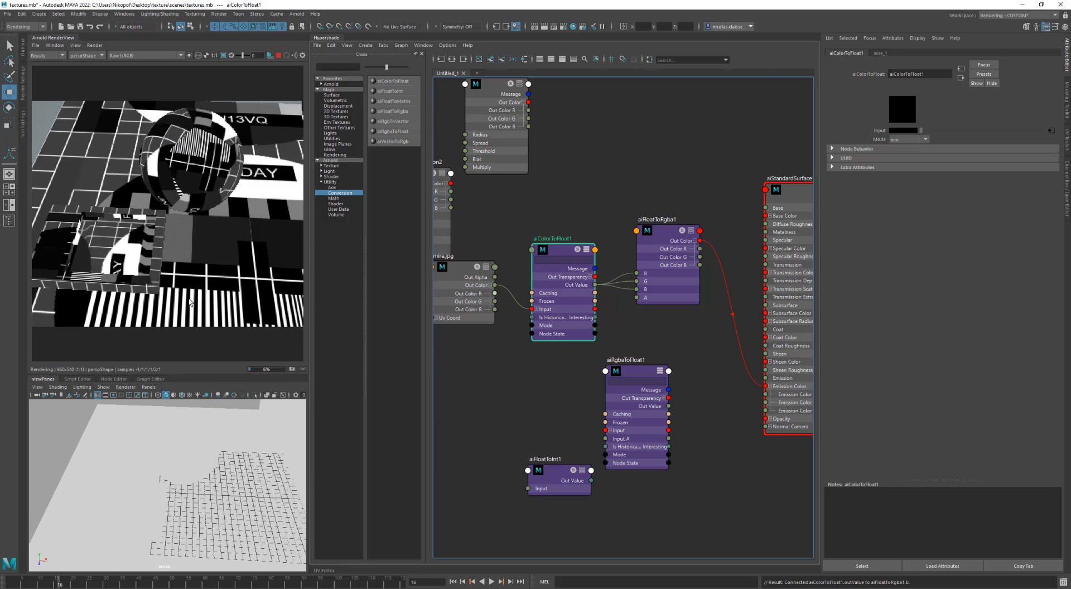
pyautogui.click(190, 445)
pyautogui.press('h')
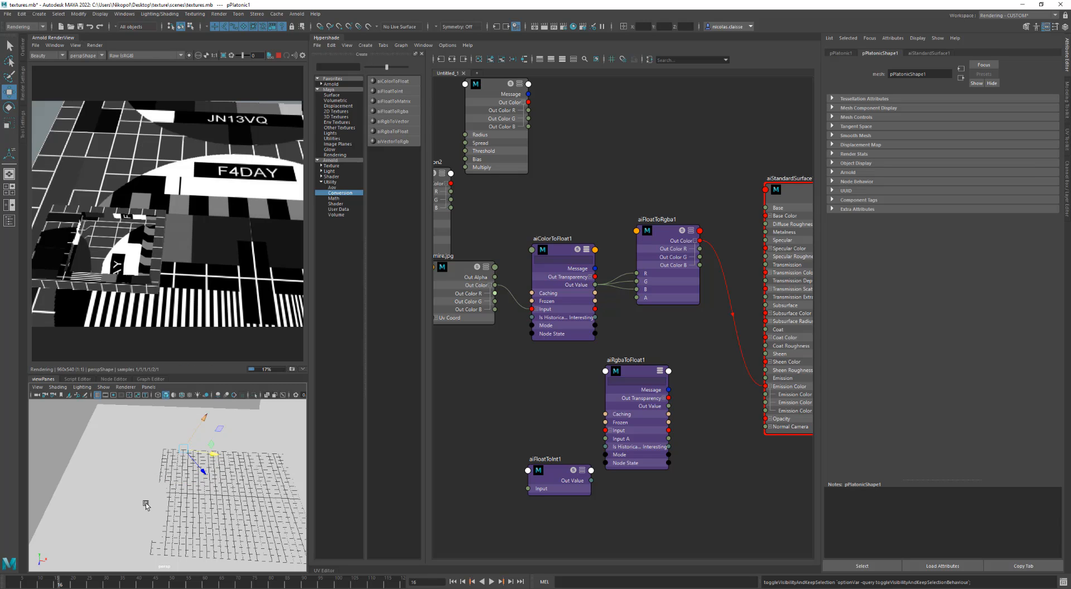
# Step: Hide pCube1 to clear the test-pattern floor in the render
pyautogui.click(139, 512)
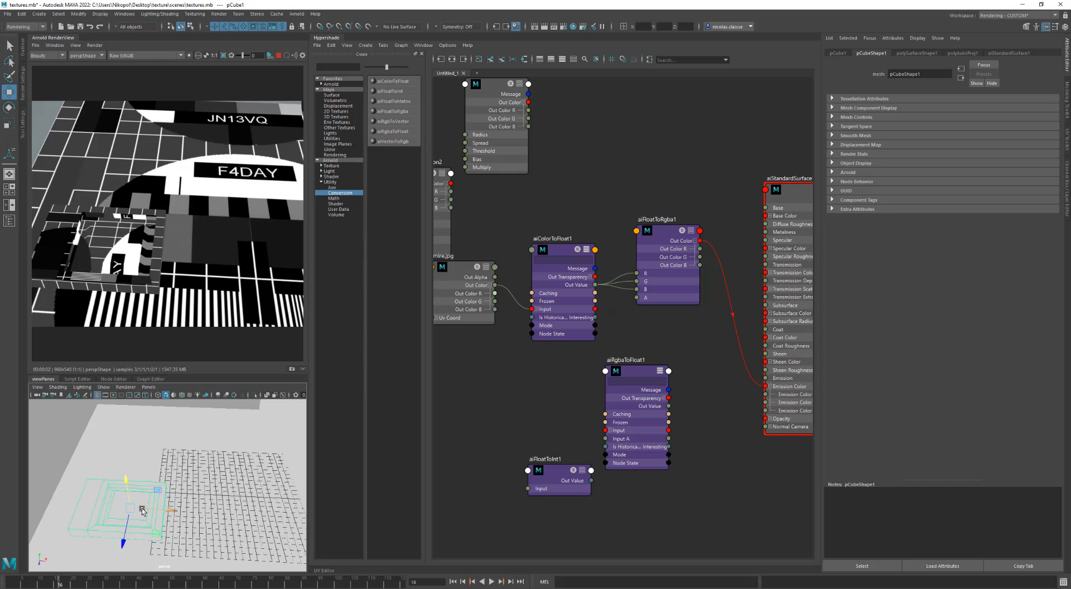
pyautogui.press('h')
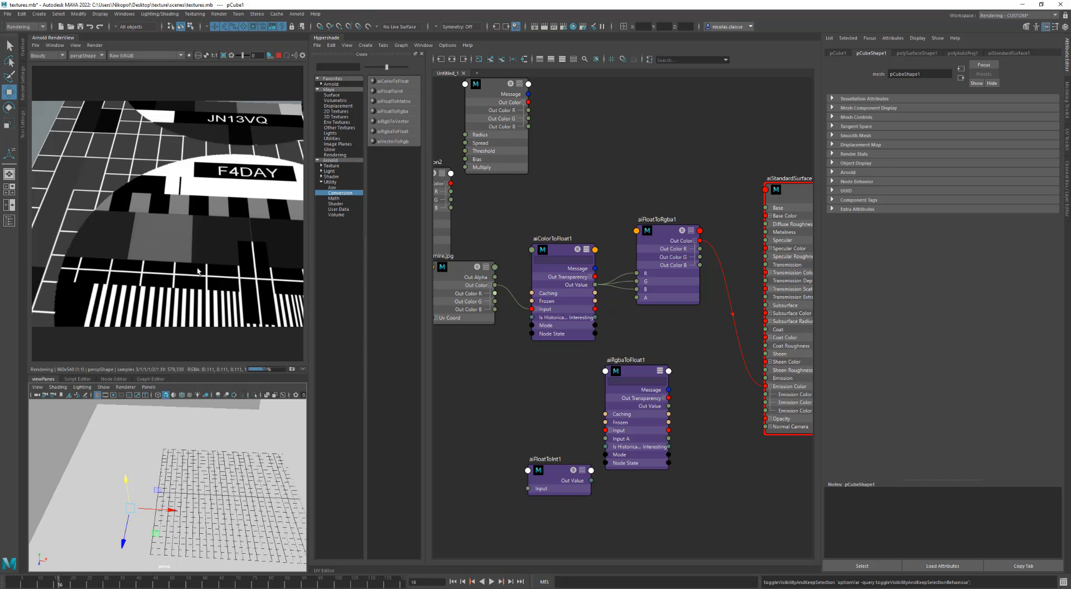
pyautogui.keyDown('alt'); pyautogui.moveTo(264, 146); pyautogui.dragTo(200, 237); pyautogui.keyUp('alt')
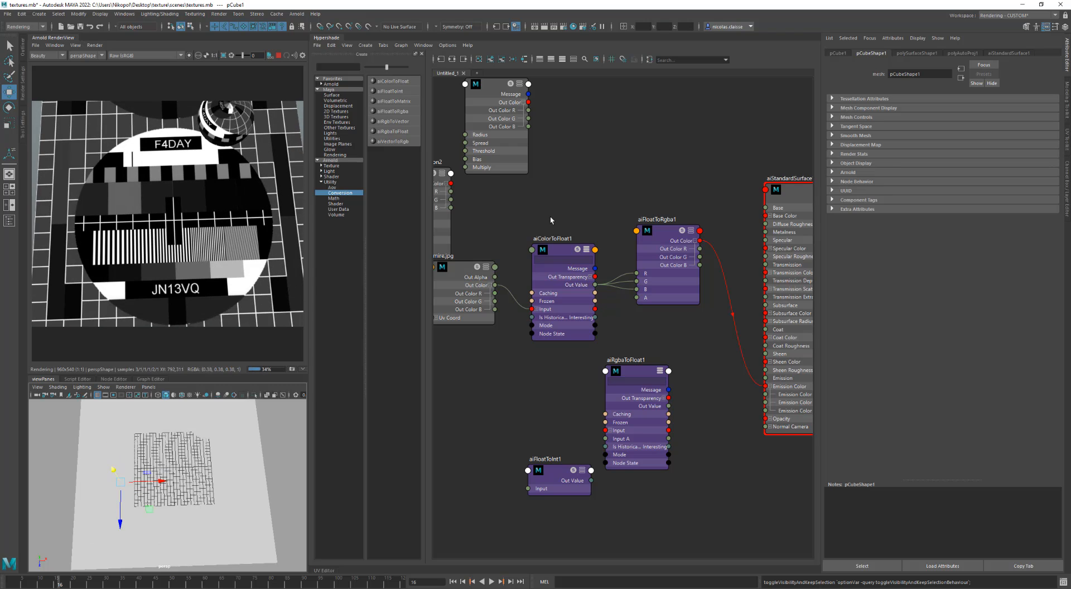
# Step: Try the max, average and sum modes on aiColorToFloat1, and settle its Mode on luminance
pyautogui.click(693, 233)
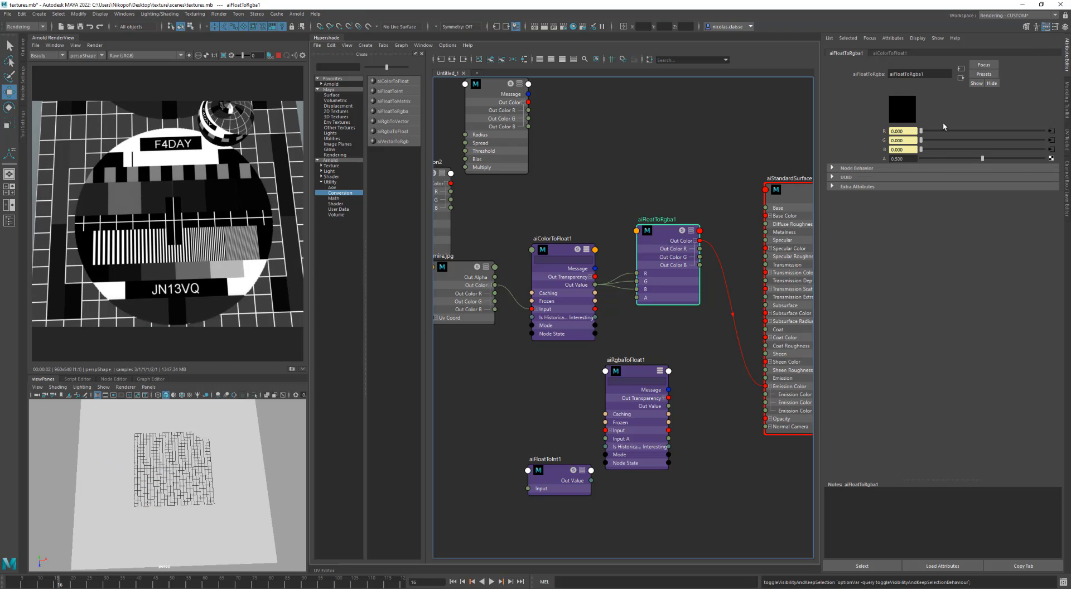
pyautogui.click(554, 252)
pyautogui.click(919, 142)
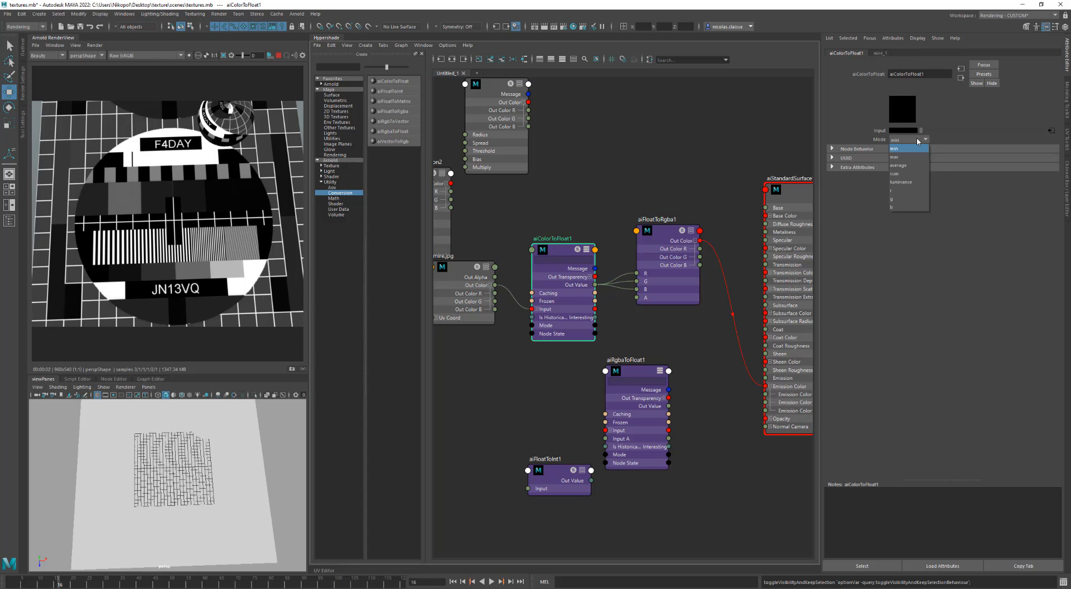
pyautogui.click(894, 157)
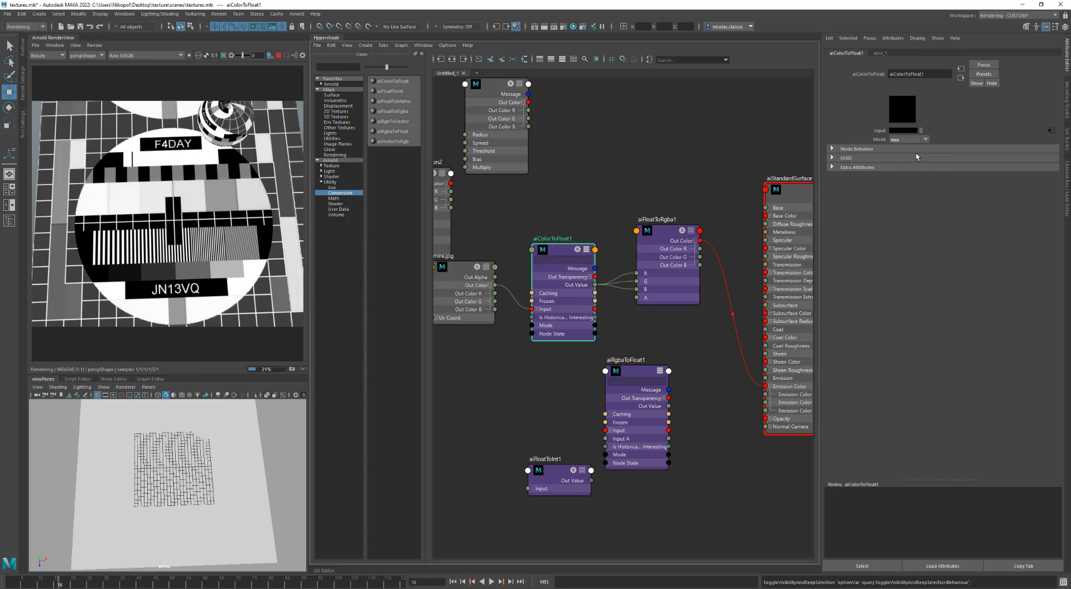
pyautogui.click(913, 139)
pyautogui.click(899, 165)
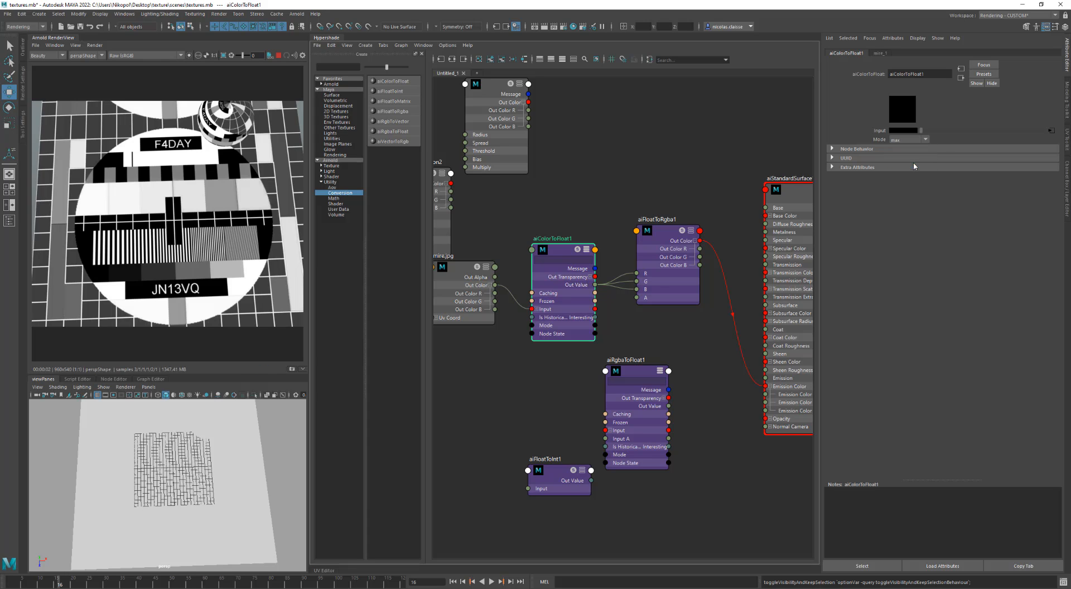
pyautogui.click(906, 140)
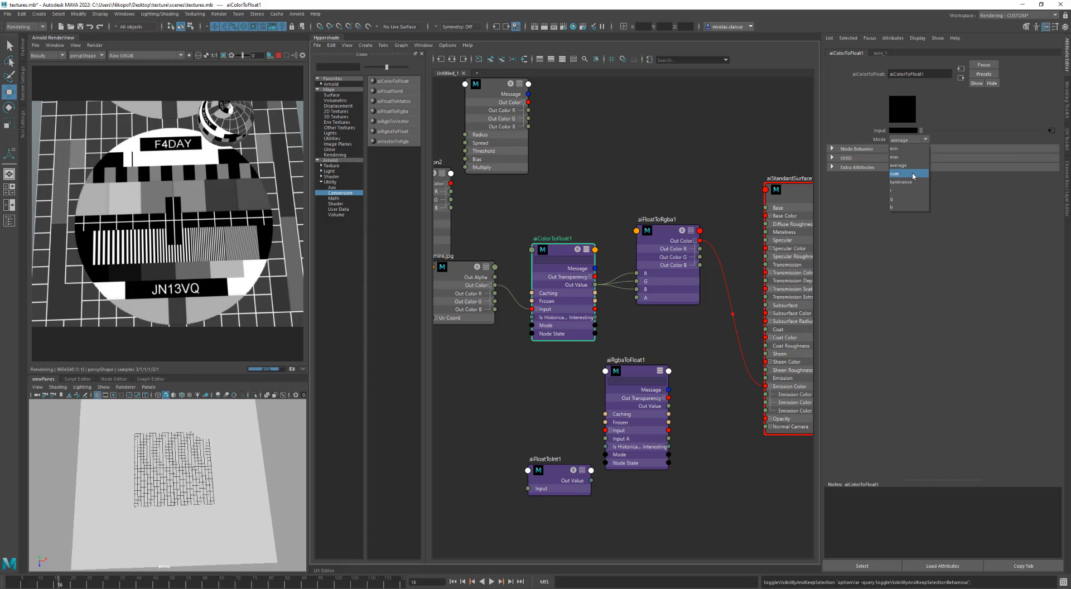
pyautogui.click(913, 175)
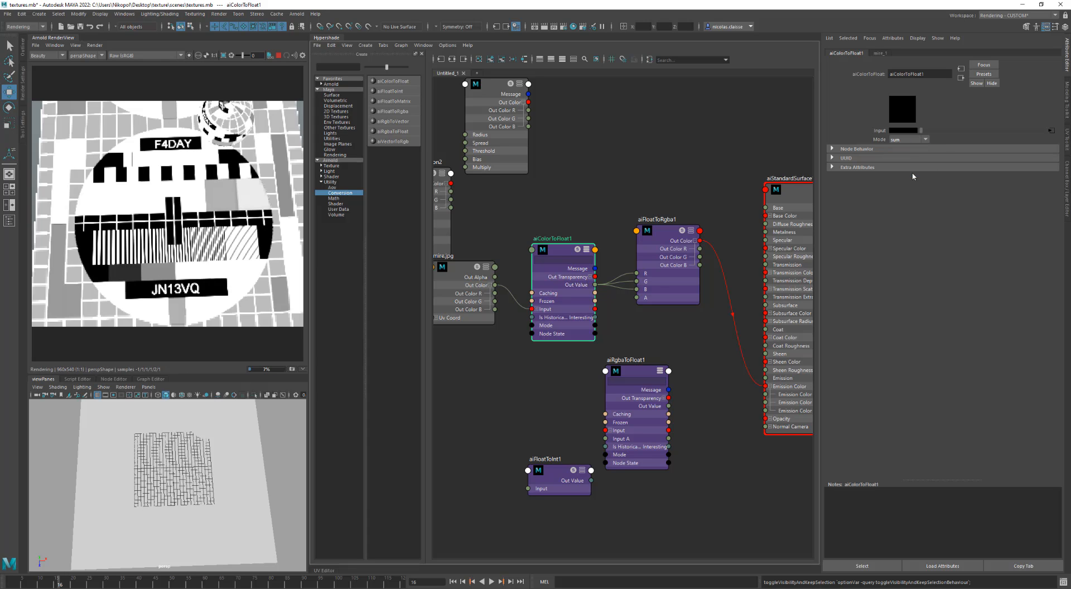
pyautogui.click(906, 140)
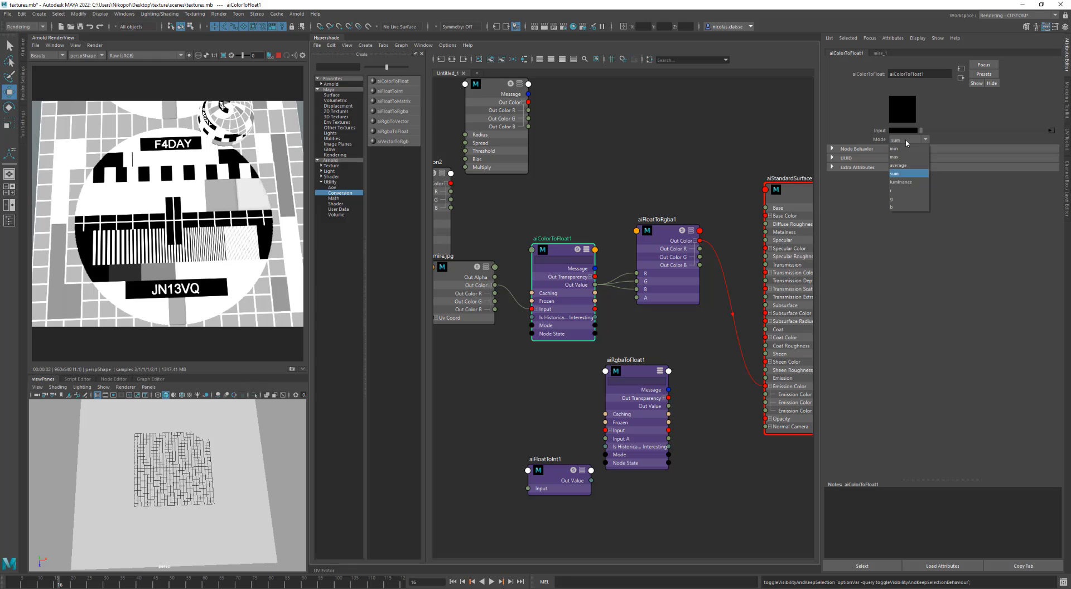
pyautogui.click(908, 183)
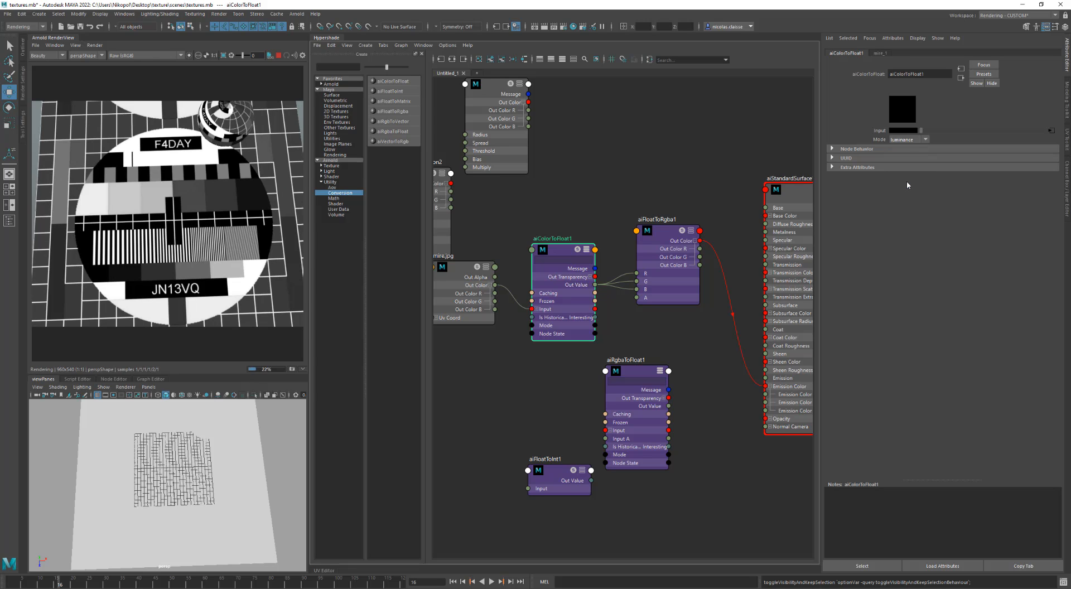
pyautogui.click(908, 140)
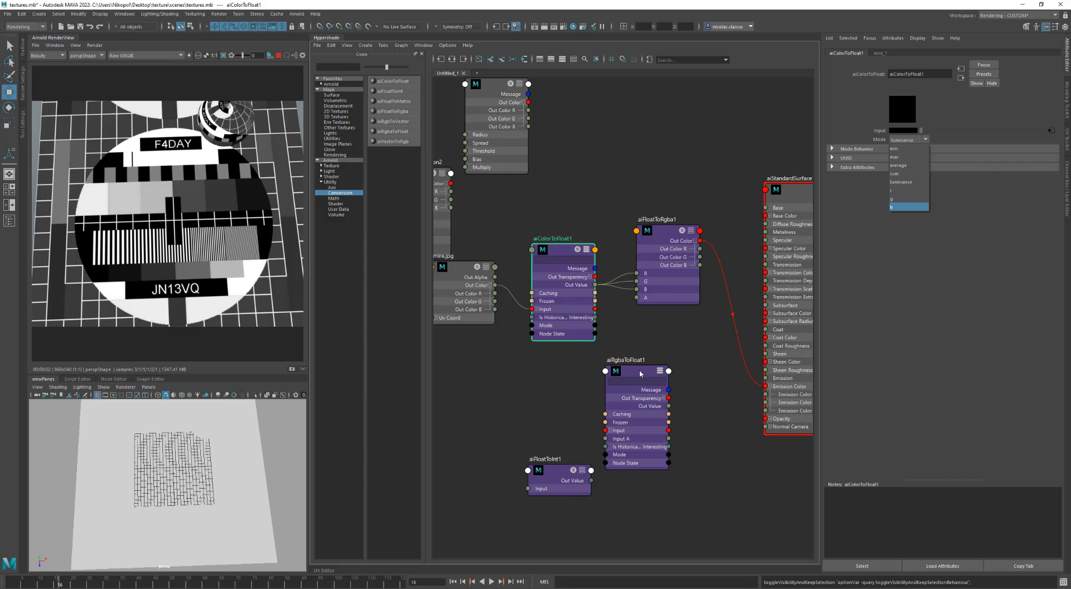
# Step: Examine the Mode options of aiRgbaToFloat1 and place the node below aiFloatToRgba1
pyautogui.moveTo(643, 367); pyautogui.dragTo(582, 344)
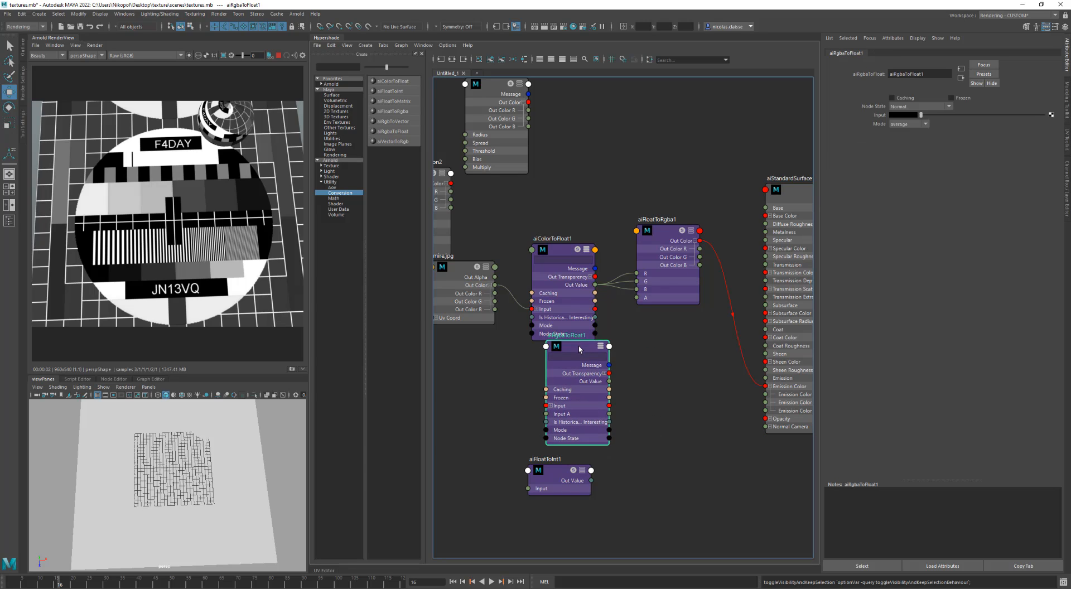
pyautogui.click(912, 124)
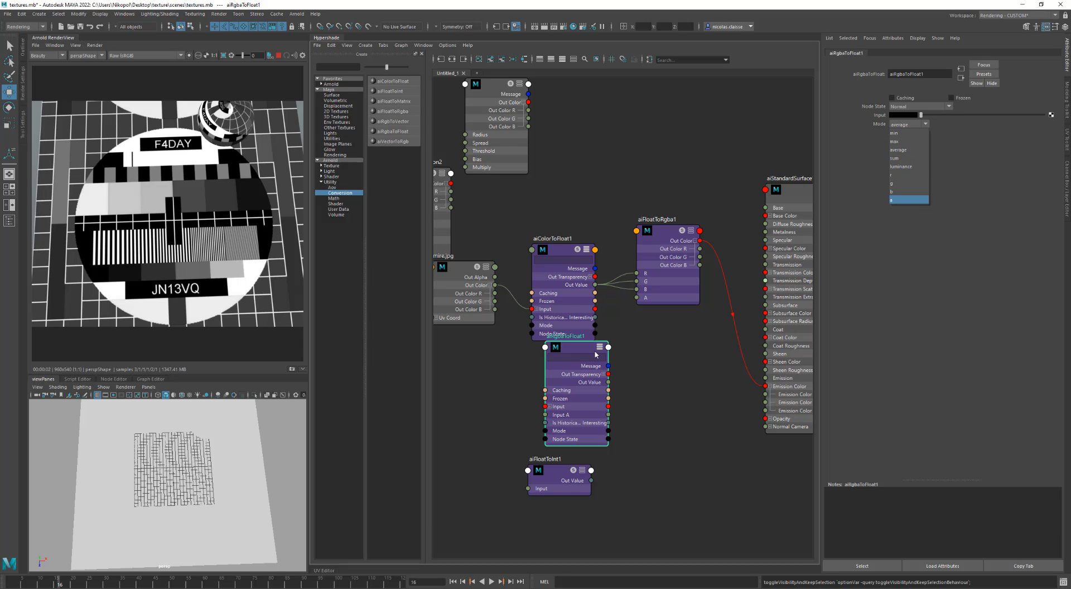
pyautogui.moveTo(575, 349); pyautogui.dragTo(658, 369)
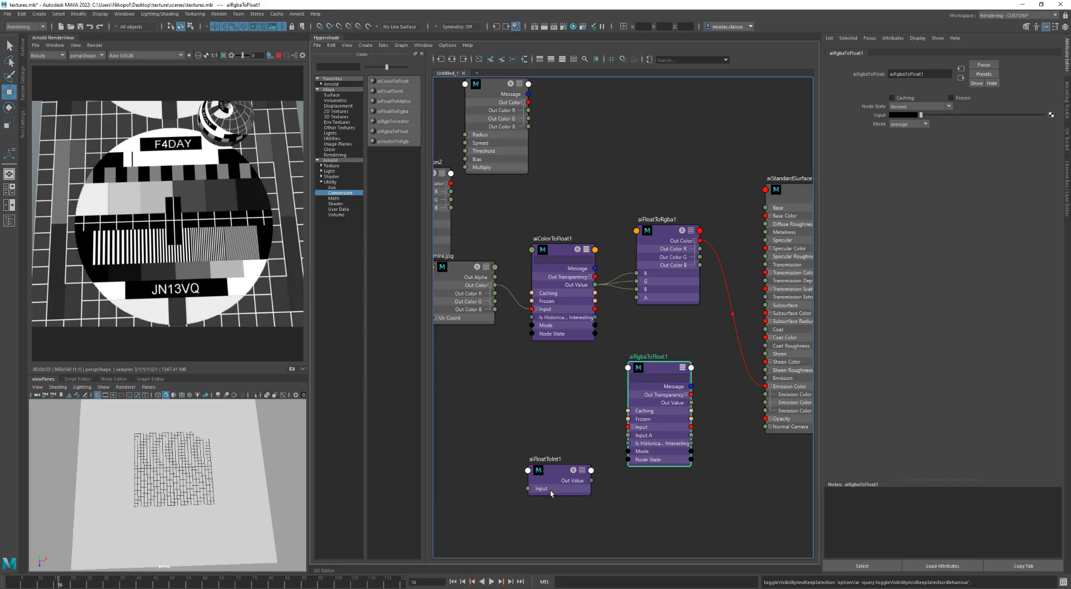
# Step: Place aiFloatToInt1 directly below aiColorToFloat1 and examine its rounding Mode options
pyautogui.moveTo(559, 478); pyautogui.dragTo(563, 372)
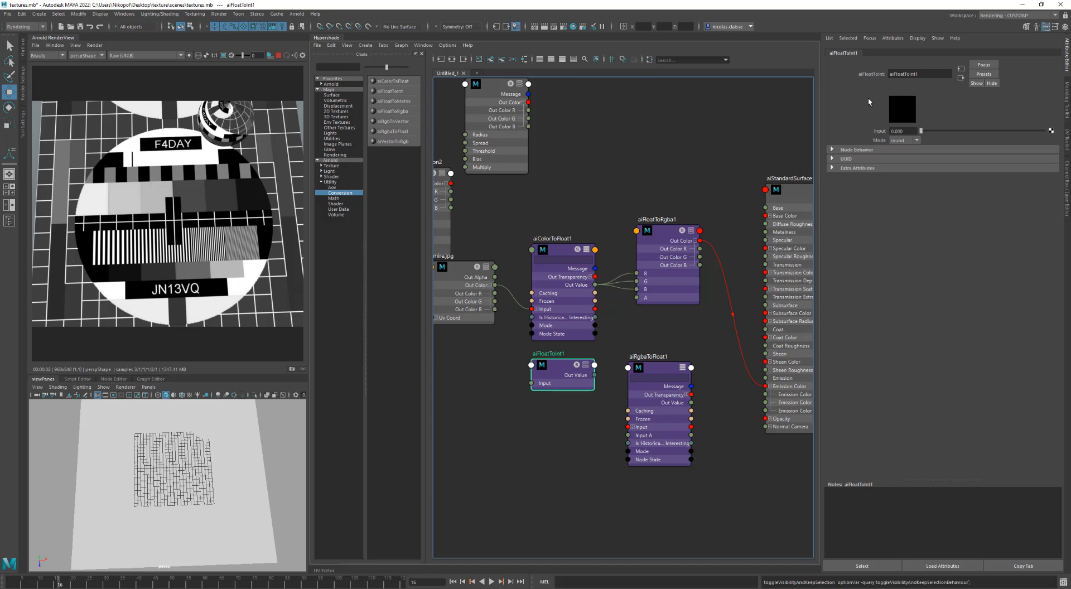
pyautogui.click(910, 141)
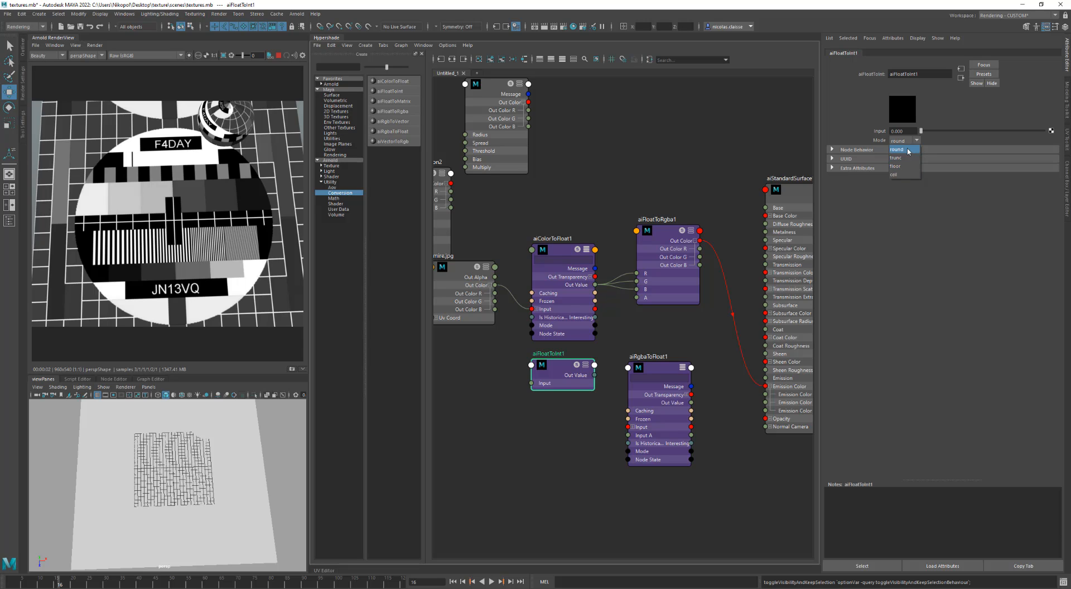
pyautogui.click(664, 173)
pyautogui.click(664, 174)
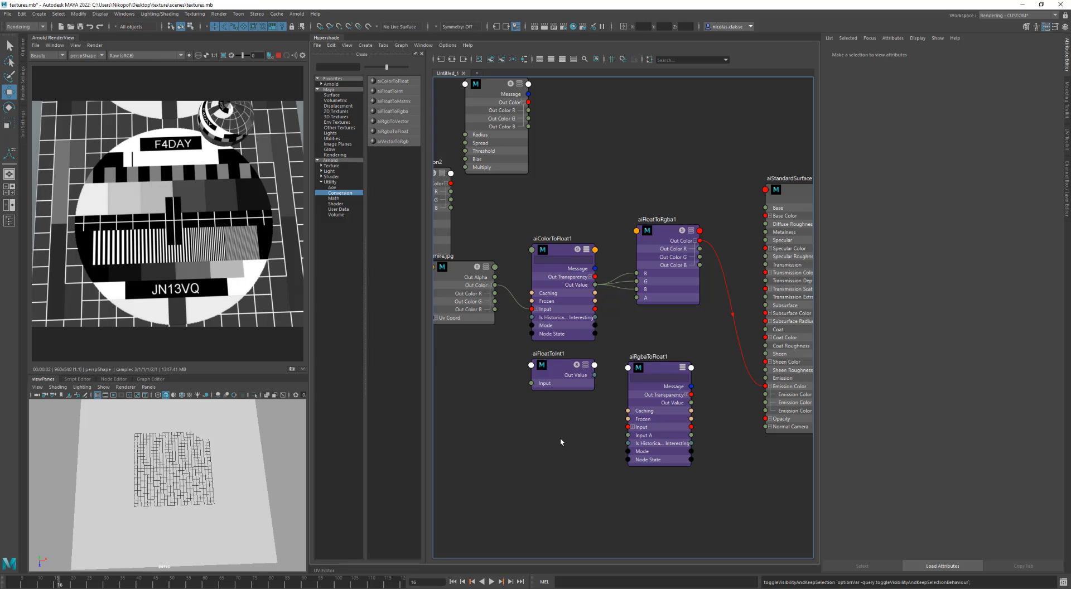
pyautogui.moveTo(563, 376); pyautogui.dragTo(564, 372)
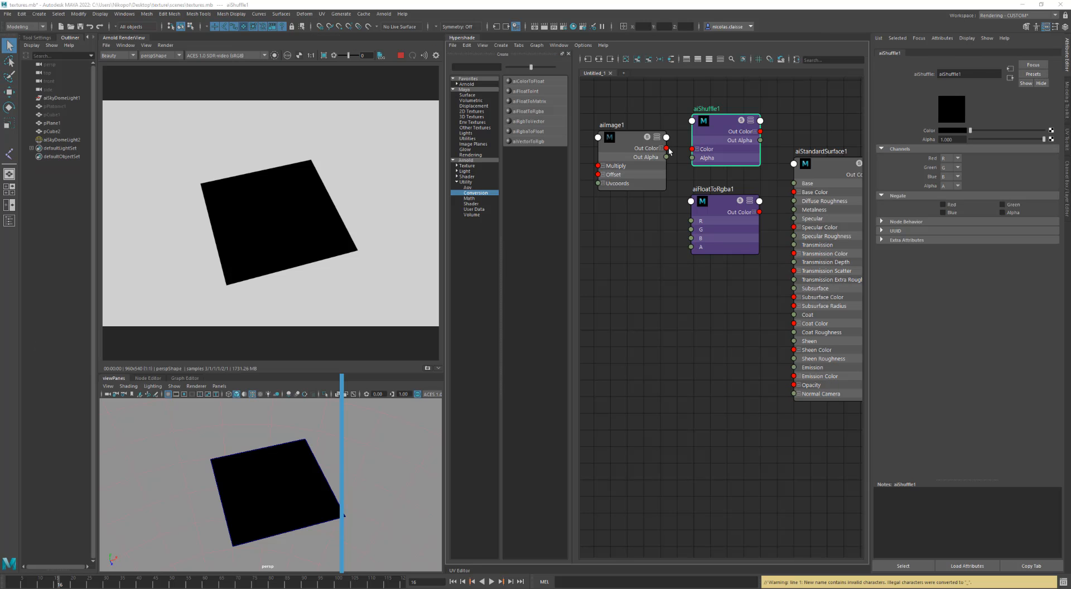
# Step: Route aiImage1's Out Color and Out Alpha through aiShuffle1 into aiStandardSurface1's Base Color, with the shuffle's Red and Blue channels set to G
pyautogui.moveTo(667, 148); pyautogui.dragTo(692, 158)
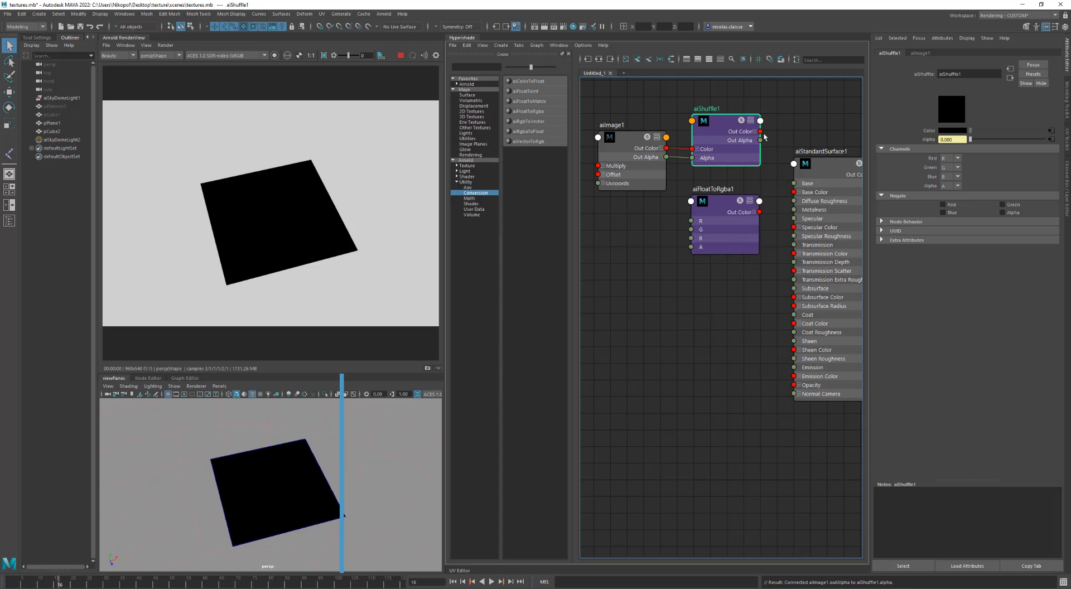
pyautogui.moveTo(761, 133); pyautogui.dragTo(801, 193)
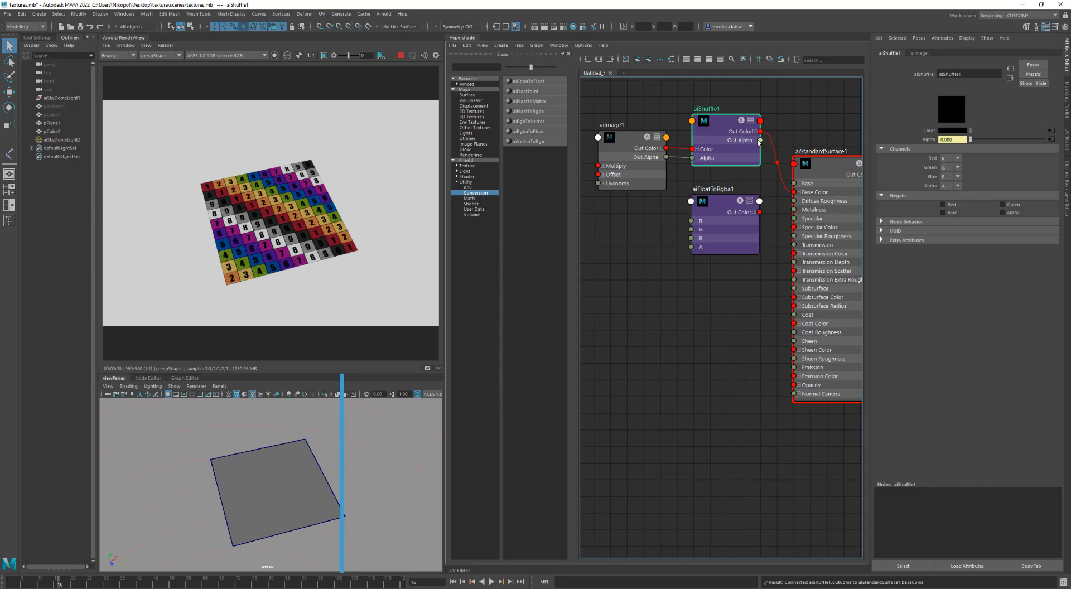
pyautogui.click(950, 160)
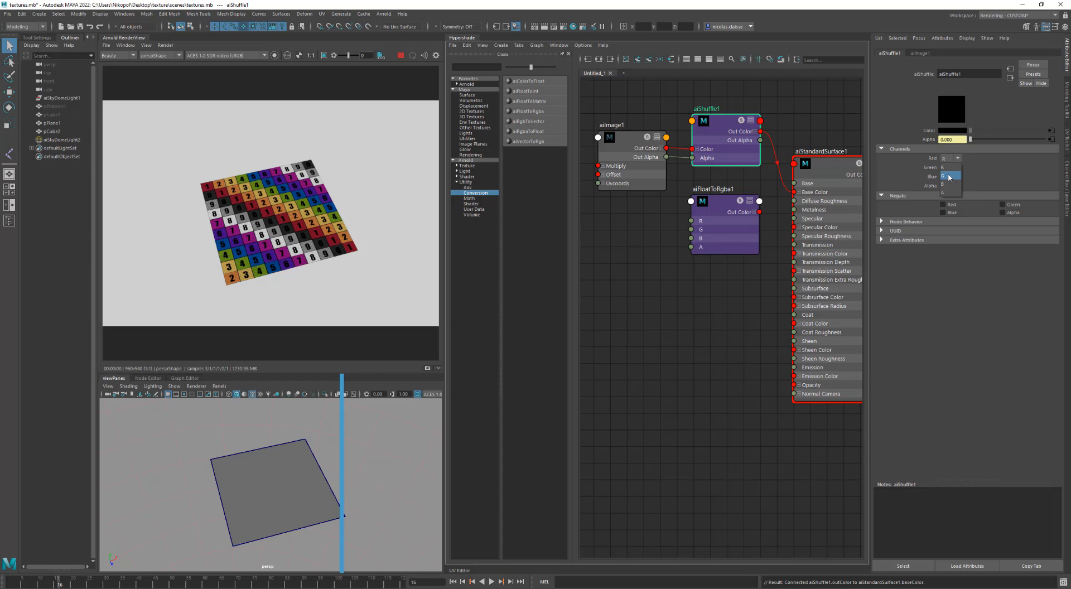
pyautogui.click(949, 167)
pyautogui.click(949, 176)
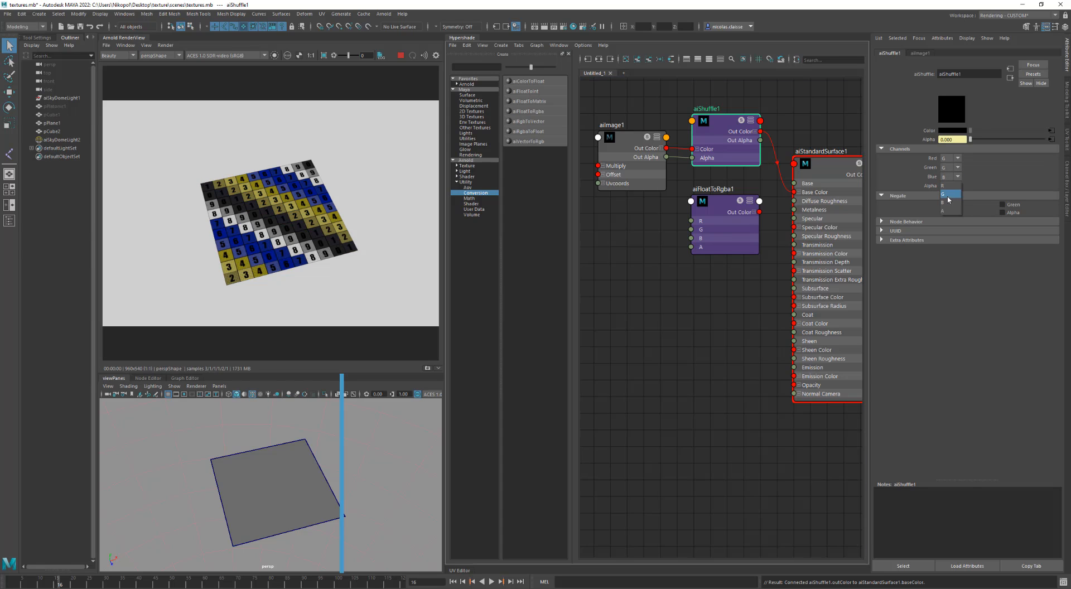
pyautogui.click(948, 196)
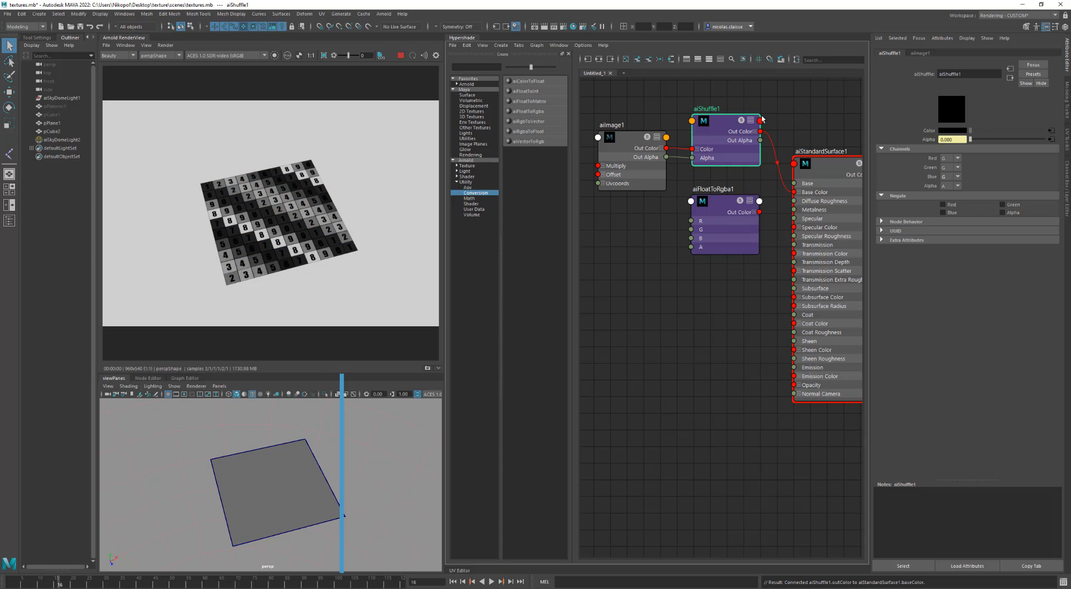
# Step: Move aiShuffle1 slightly closer to aiFloatToRgba1 and rename it green-to-gray
pyautogui.click(728, 121)
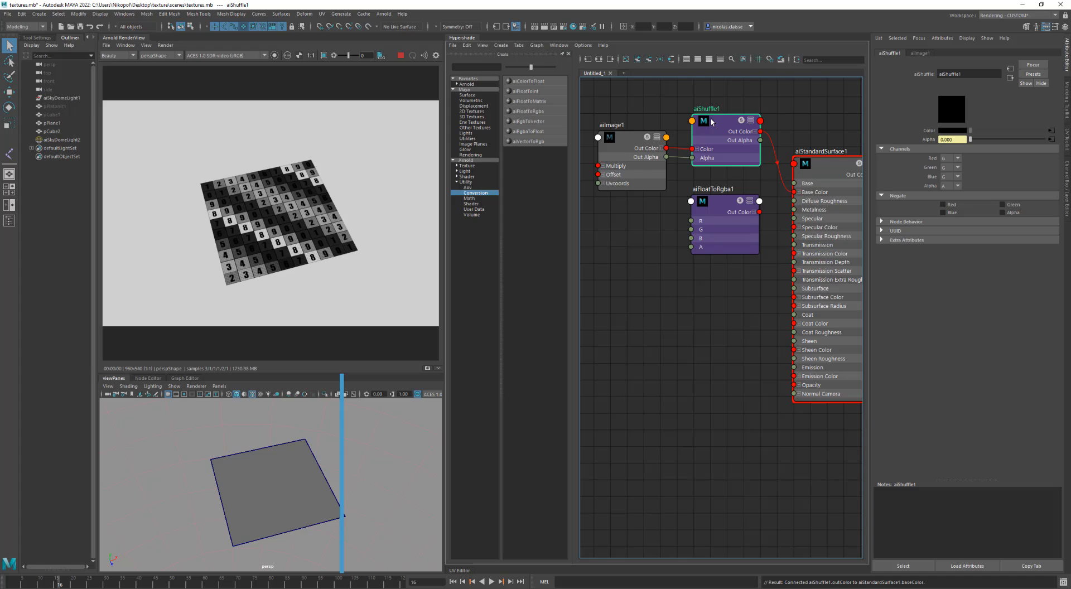
pyautogui.moveTo(714, 123); pyautogui.dragTo(714, 131)
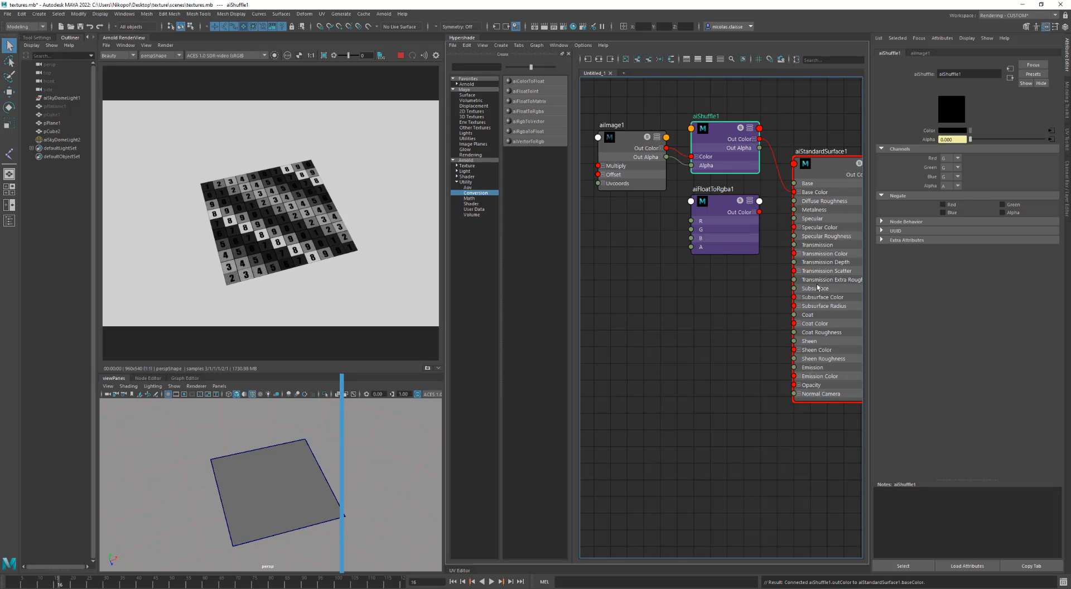
pyautogui.doubleClick(704, 117)
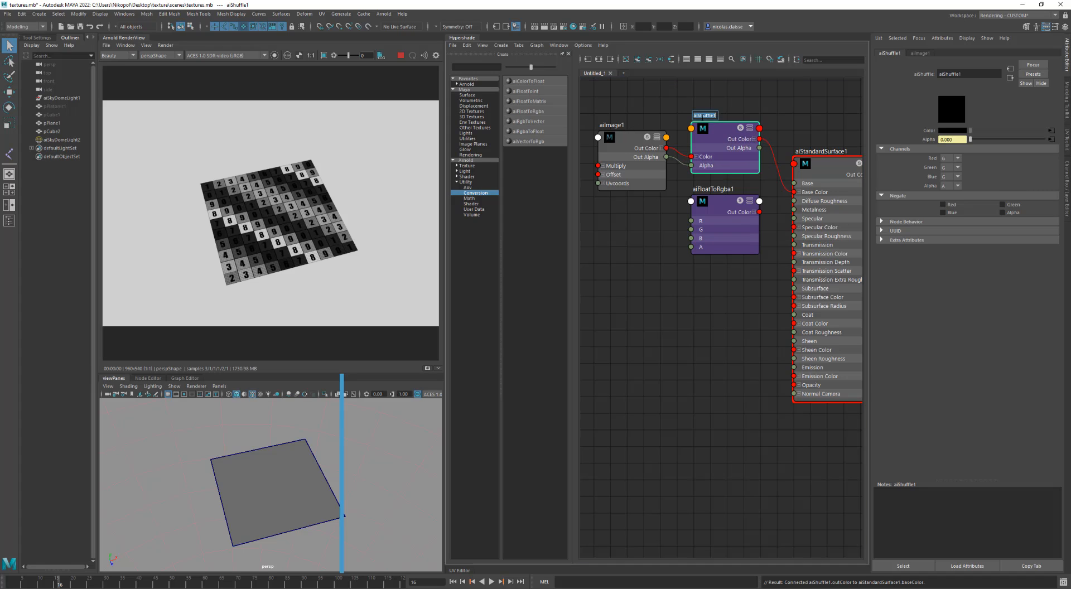
pyautogui.write('gr')
pyautogui.write('een-to-gray')
pyautogui.press('Return')
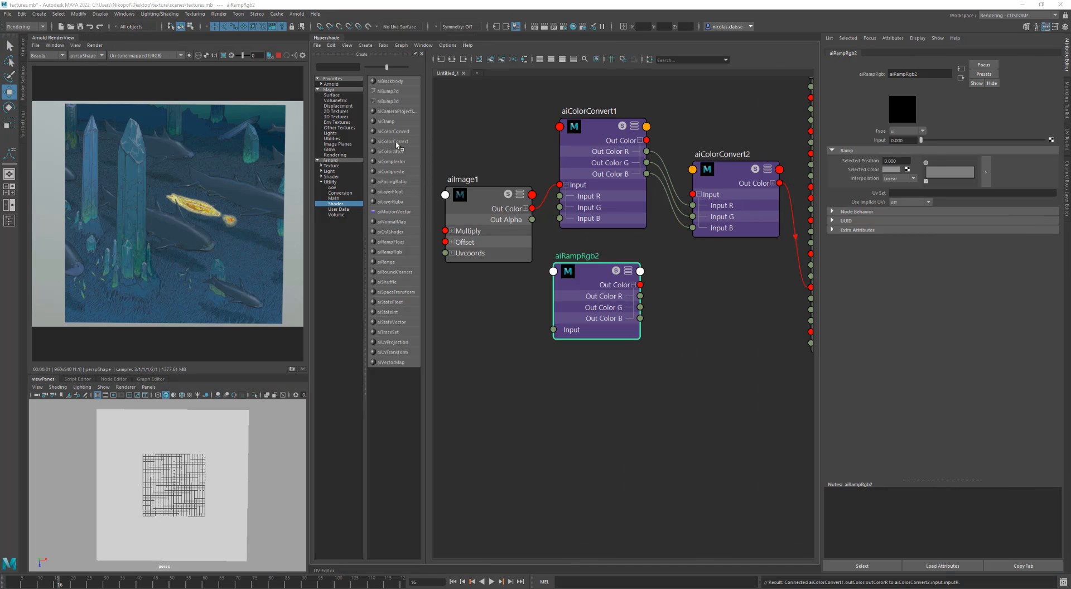
# Step: Check the From and To color spaces of both aiColorConvert nodes, and connect aiRampRgb2's Out Color R to aiColorConvert2's Input R
pyautogui.click(608, 137)
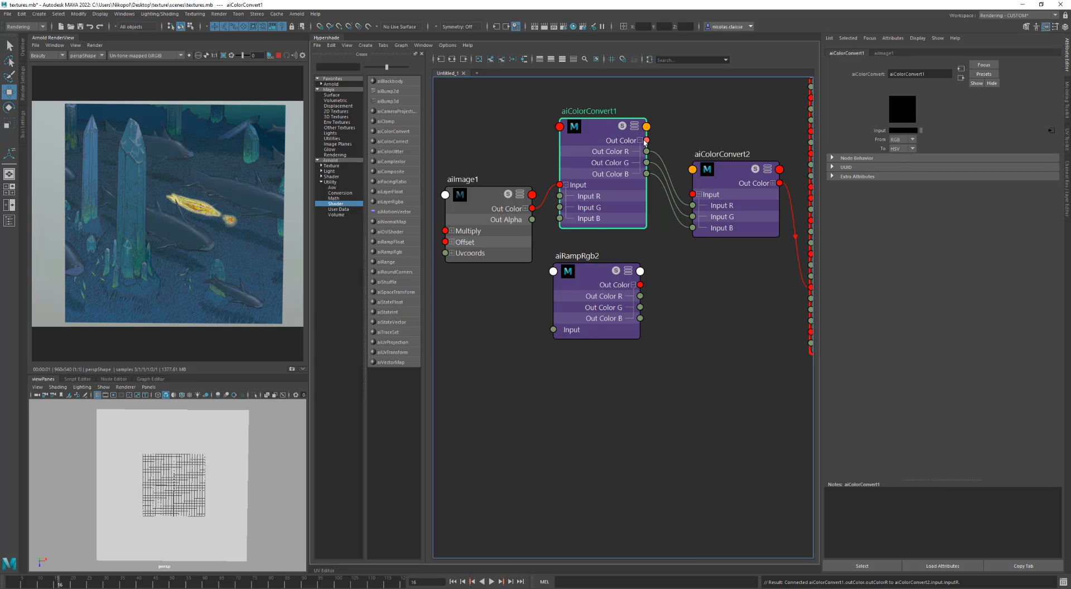
pyautogui.click(736, 177)
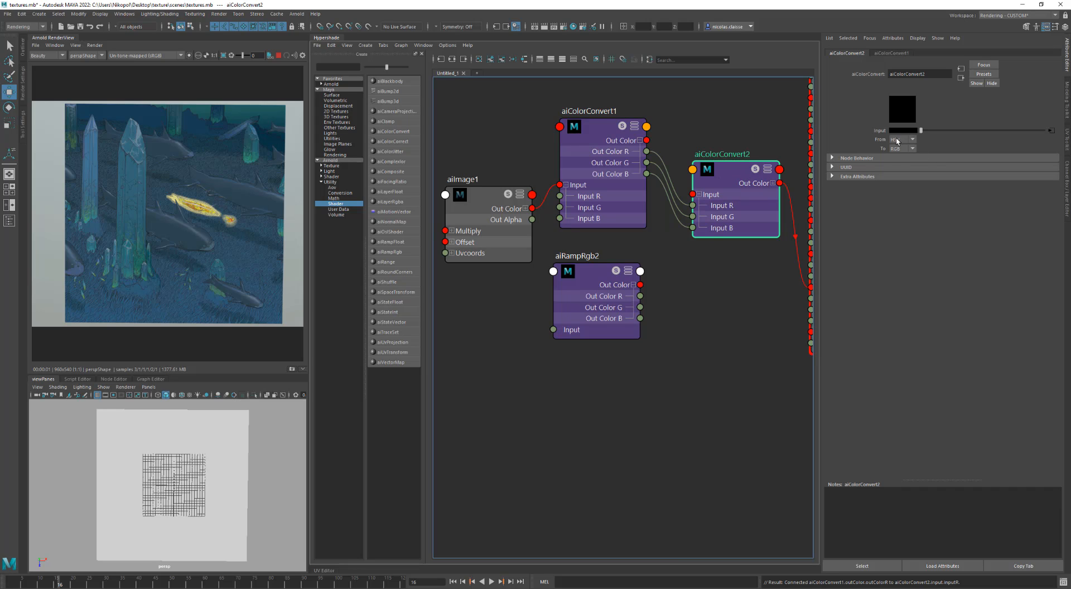
pyautogui.click(906, 141)
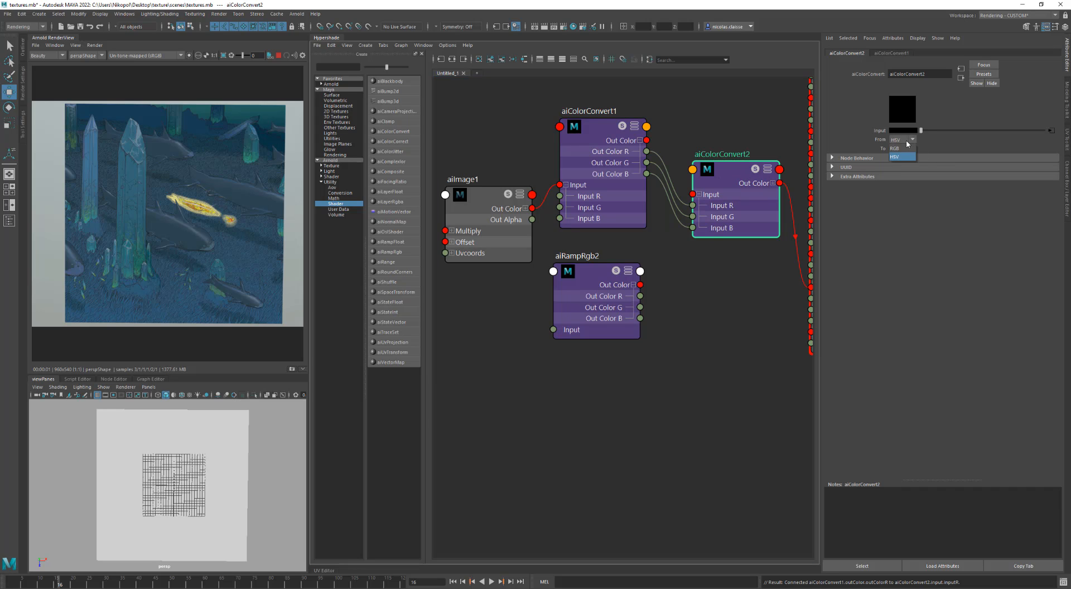
pyautogui.click(906, 141)
pyautogui.moveTo(640, 296); pyautogui.dragTo(692, 205)
# Step: Give aiRampRgb2 a gray gradient, with V about 0.156 at position 0.000 and a stop of V 1.000 at position 1.000
pyautogui.click(595, 279)
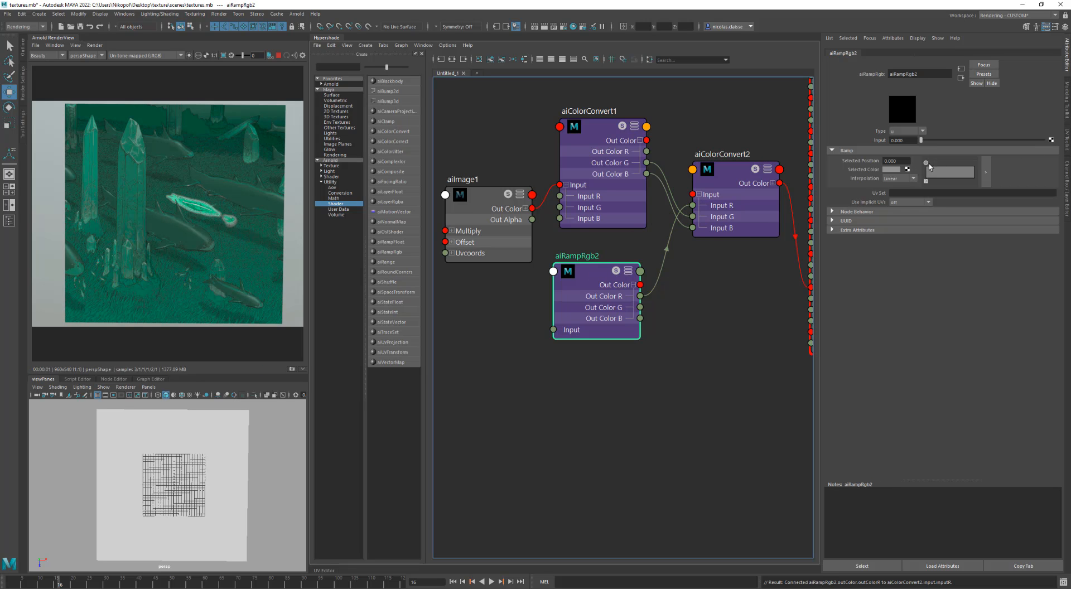
pyautogui.click(887, 170)
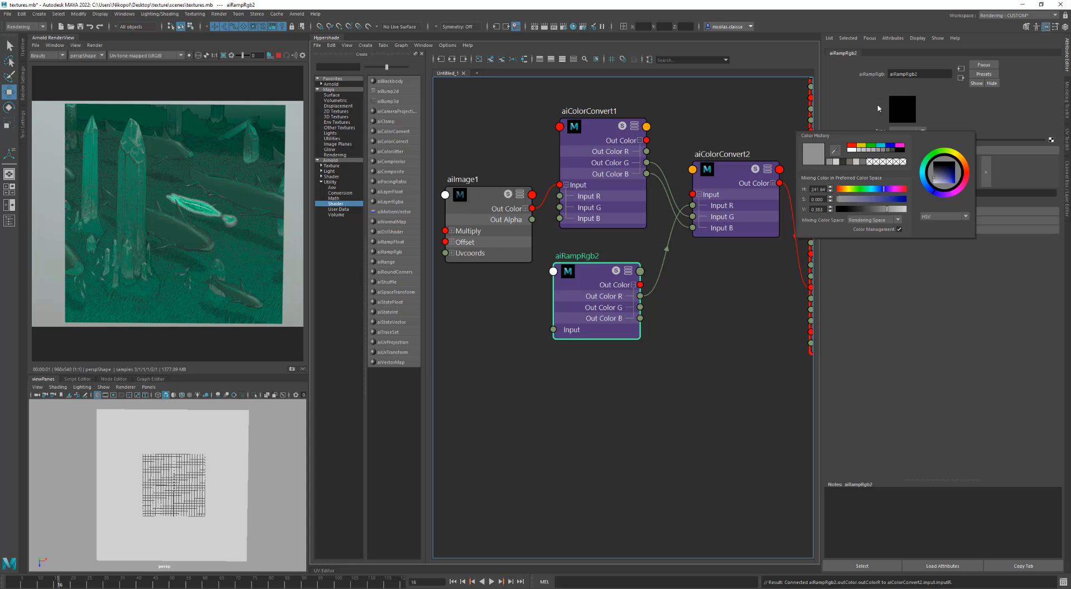
pyautogui.doubleClick(890, 170)
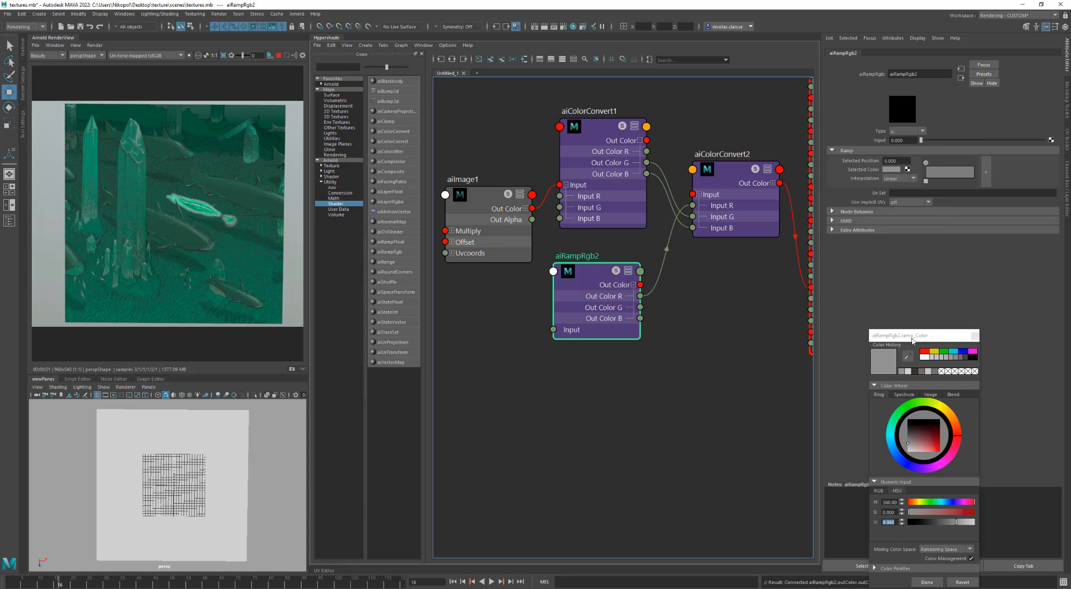
pyautogui.moveTo(913, 339); pyautogui.dragTo(916, 245)
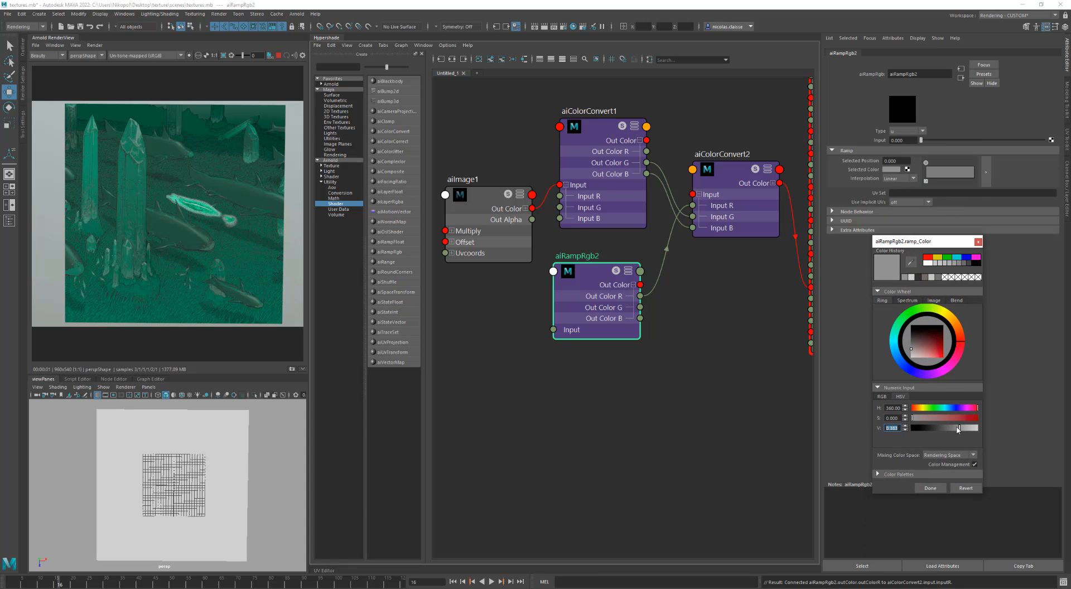
pyautogui.moveTo(958, 429)
pyautogui.mouseDown()
pyautogui.moveTo(925, 434)
pyautogui.moveTo(969, 441)
pyautogui.moveTo(944, 434)
pyautogui.mouseUp()
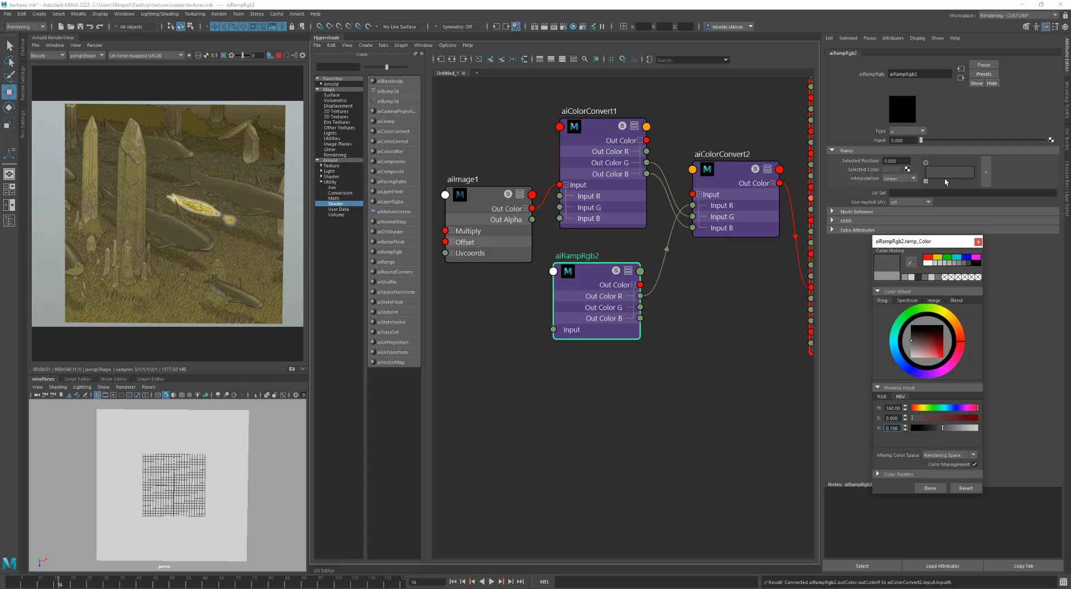
pyautogui.moveTo(963, 170); pyautogui.dragTo(980, 172)
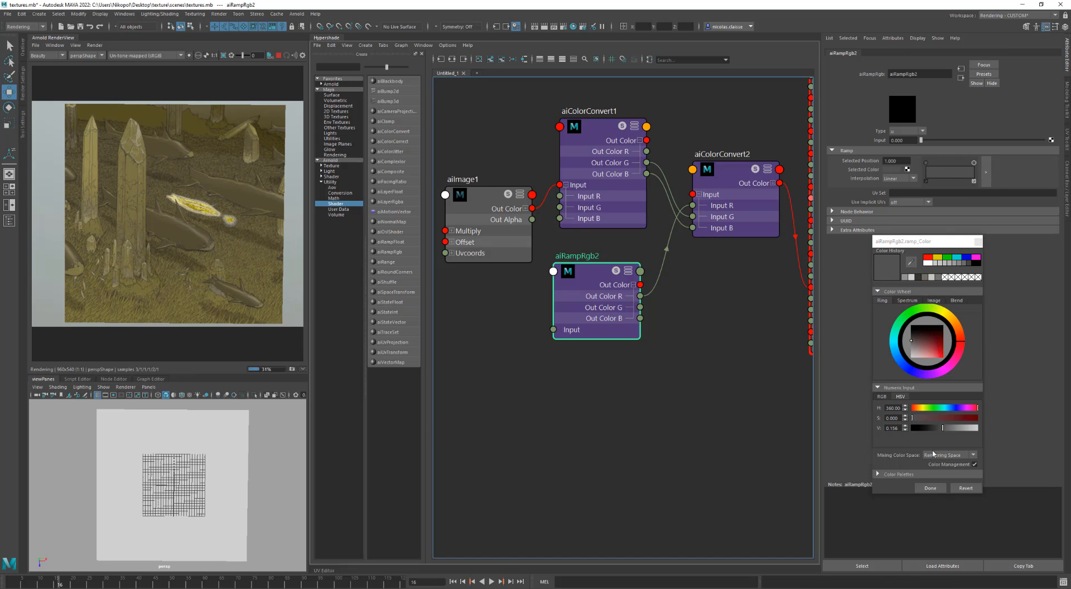
pyautogui.moveTo(948, 430); pyautogui.dragTo(982, 431)
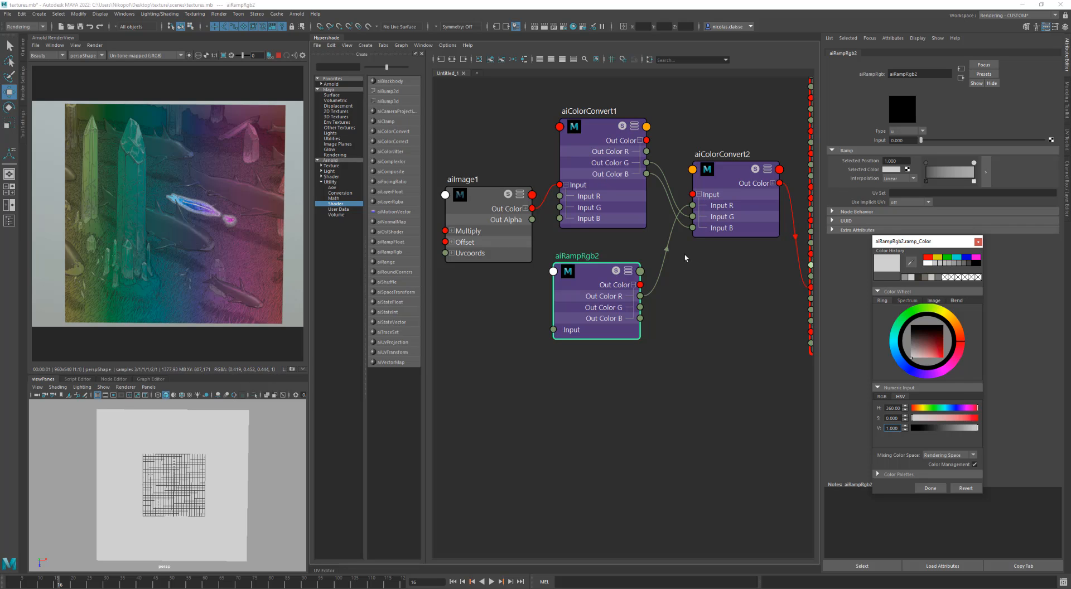
# Step: Move aiRampRgb2's Out Color R connection to aiColorConvert2's Input G and reconnect aiColorConvert1's Out Color R to Input R
pyautogui.moveTo(685, 208); pyautogui.dragTo(692, 216)
pyautogui.moveTo(647, 151); pyautogui.dragTo(692, 205)
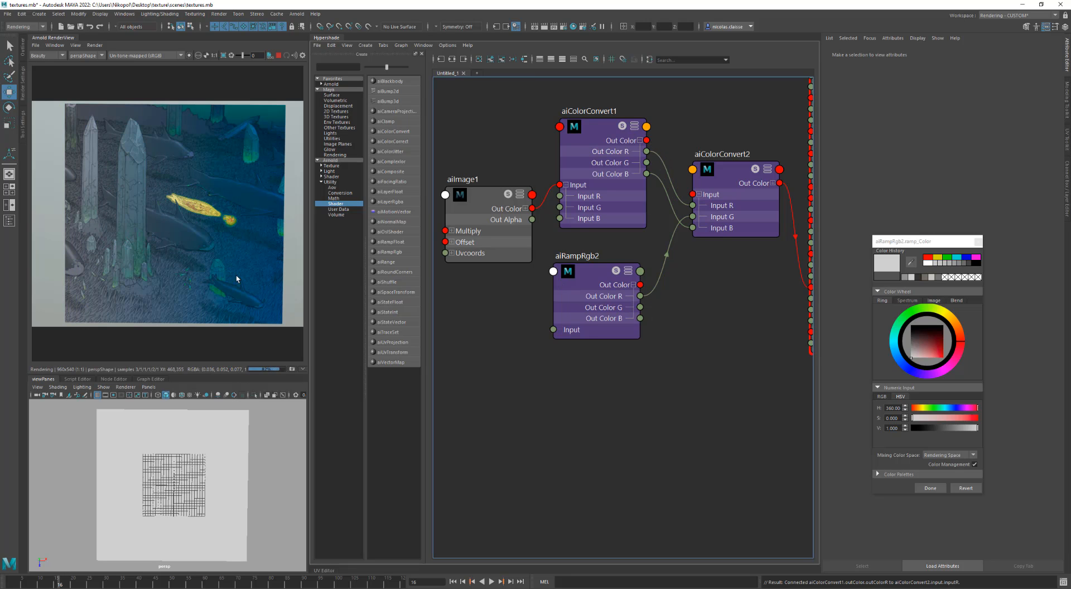
# Step: Set aiRampRgb2's stop at position 0.000 to black with V 0.000
pyautogui.click(596, 277)
pyautogui.moveTo(597, 277); pyautogui.dragTo(602, 288)
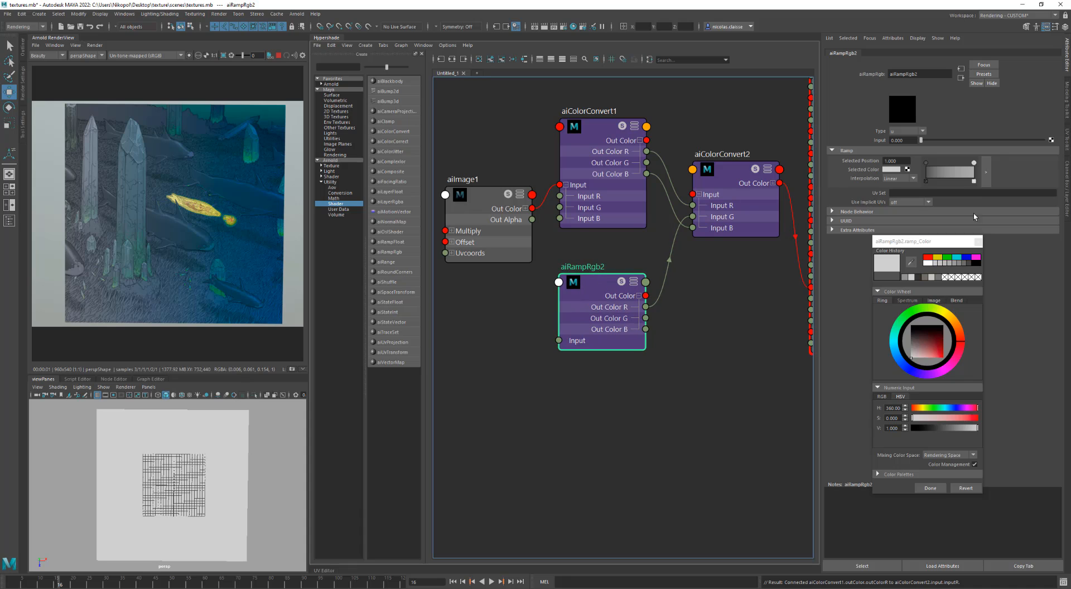
pyautogui.click(925, 162)
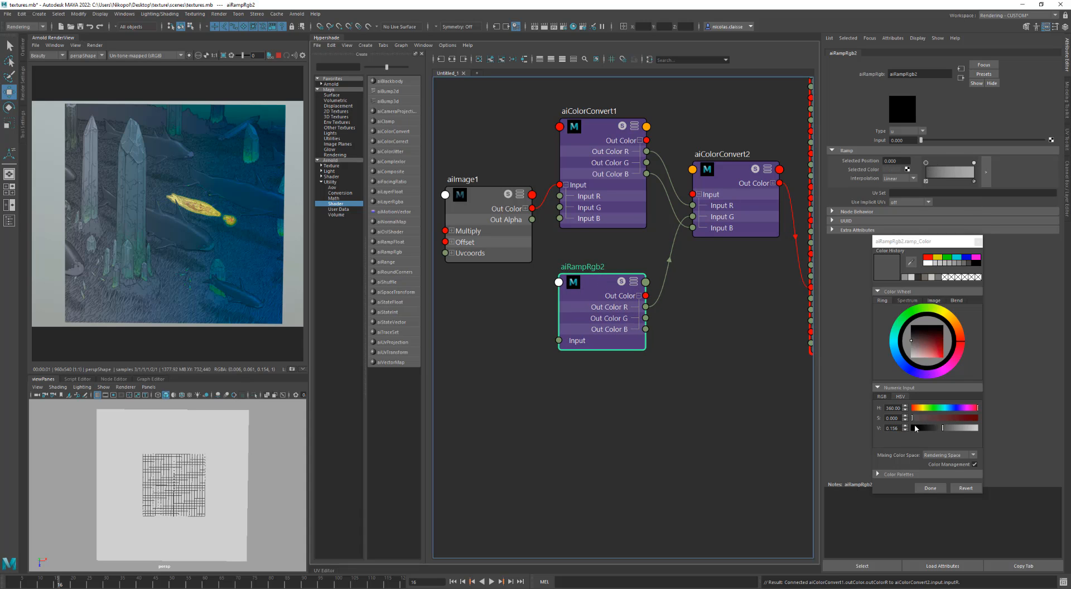
pyautogui.moveTo(945, 429); pyautogui.dragTo(901, 429)
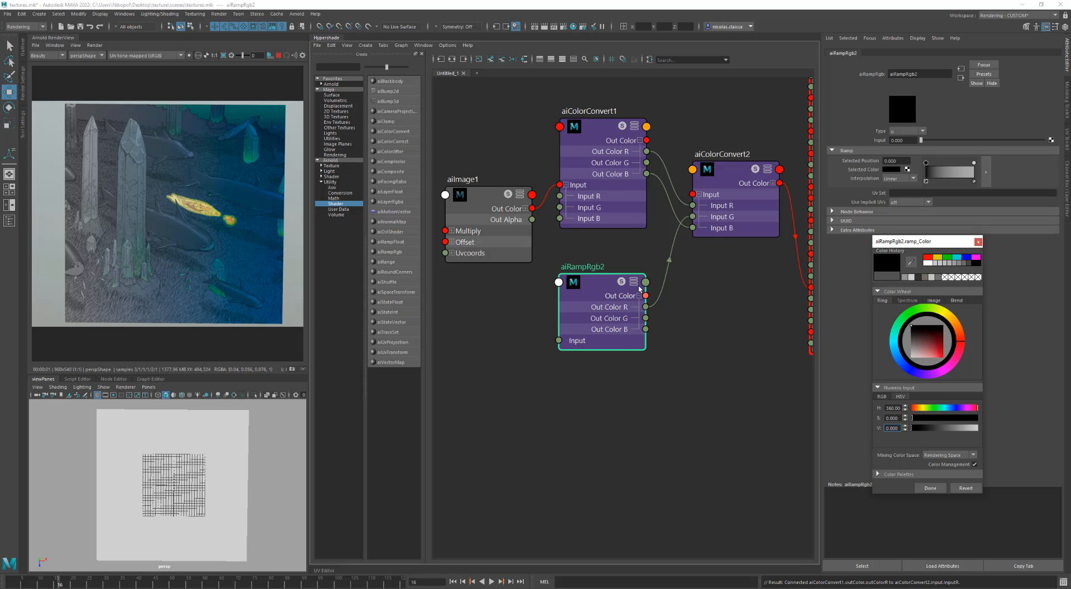
# Step: Delete aiRampRgb2's black stop and place the remaining stop at position 0.026 with V 1.000
pyautogui.click(926, 182)
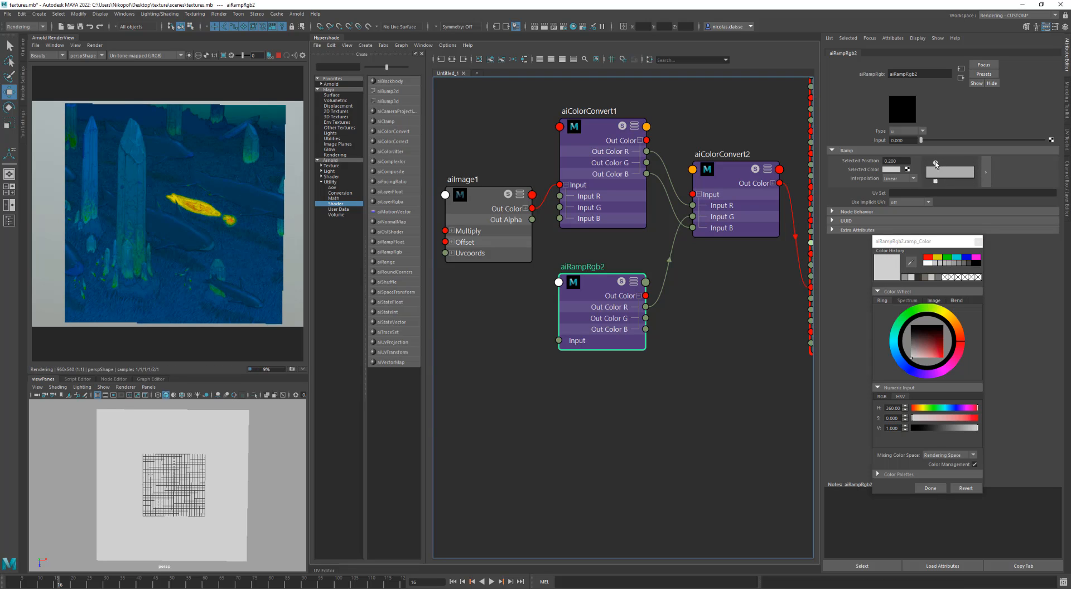
pyautogui.click(925, 163)
pyautogui.click(949, 428)
pyautogui.moveTo(942, 429); pyautogui.dragTo(986, 430)
pyautogui.moveTo(979, 429)
pyautogui.mouseDown()
pyautogui.moveTo(950, 428)
pyautogui.moveTo(980, 429)
pyautogui.mouseUp()
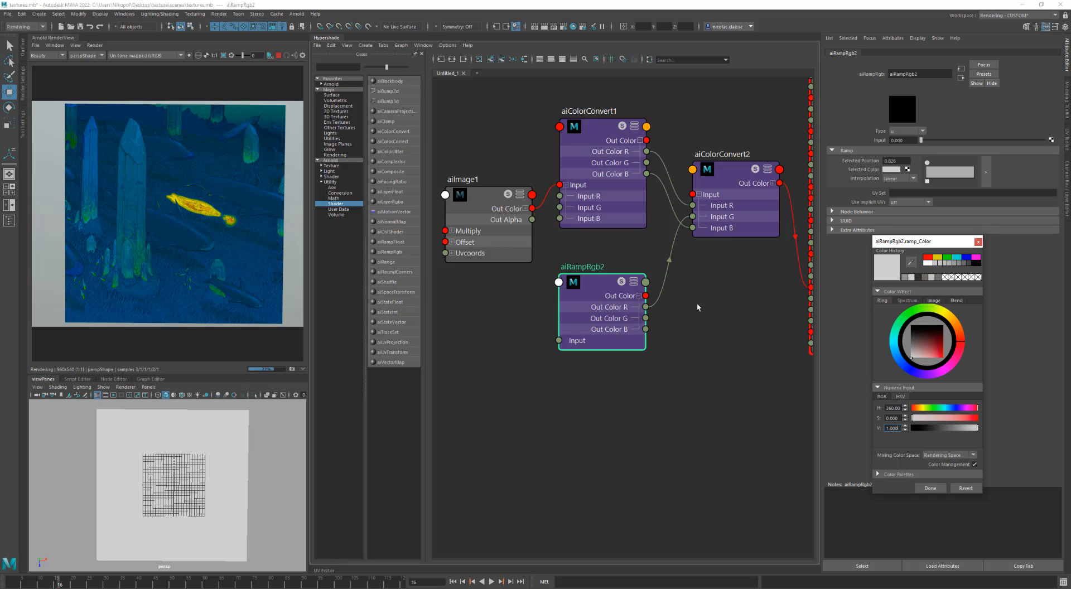
# Step: Route aiRampRgb2's Out Color R into aiColorConvert2's Input B, reconnect aiColorConvert1's Out Color G to Input G, and set the ramp's V to 1.000
pyautogui.moveTo(646, 307); pyautogui.dragTo(646, 163)
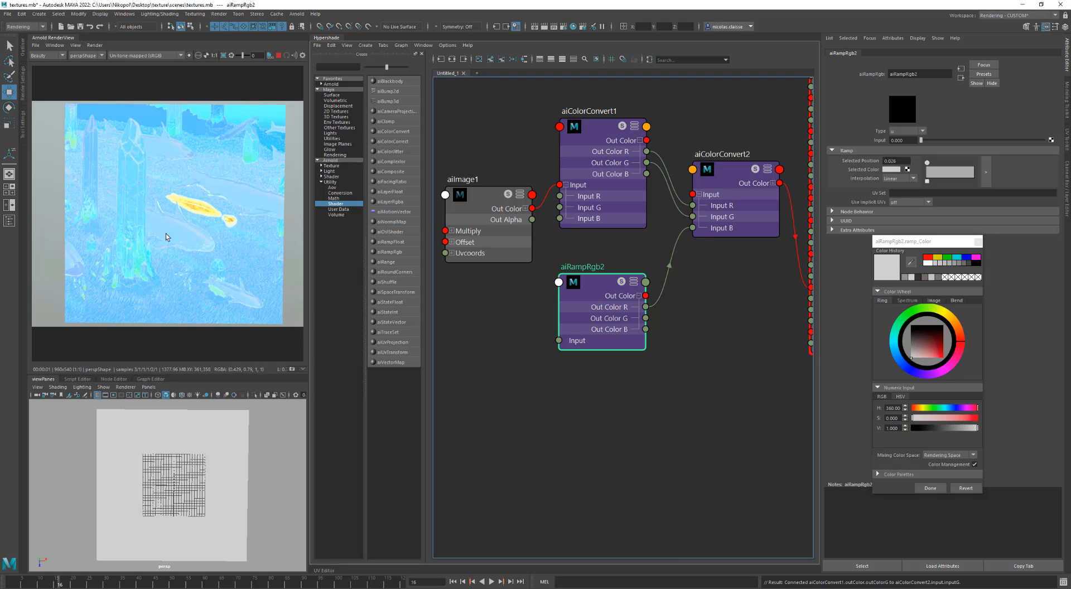
pyautogui.moveTo(595, 288); pyautogui.dragTo(591, 274)
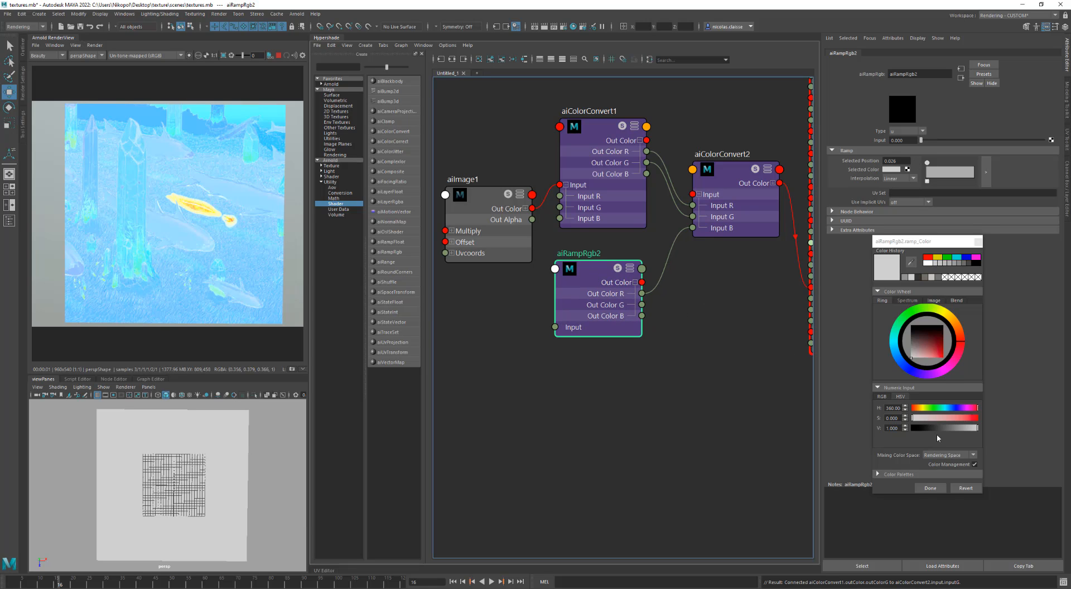
pyautogui.moveTo(950, 428); pyautogui.dragTo(1040, 443)
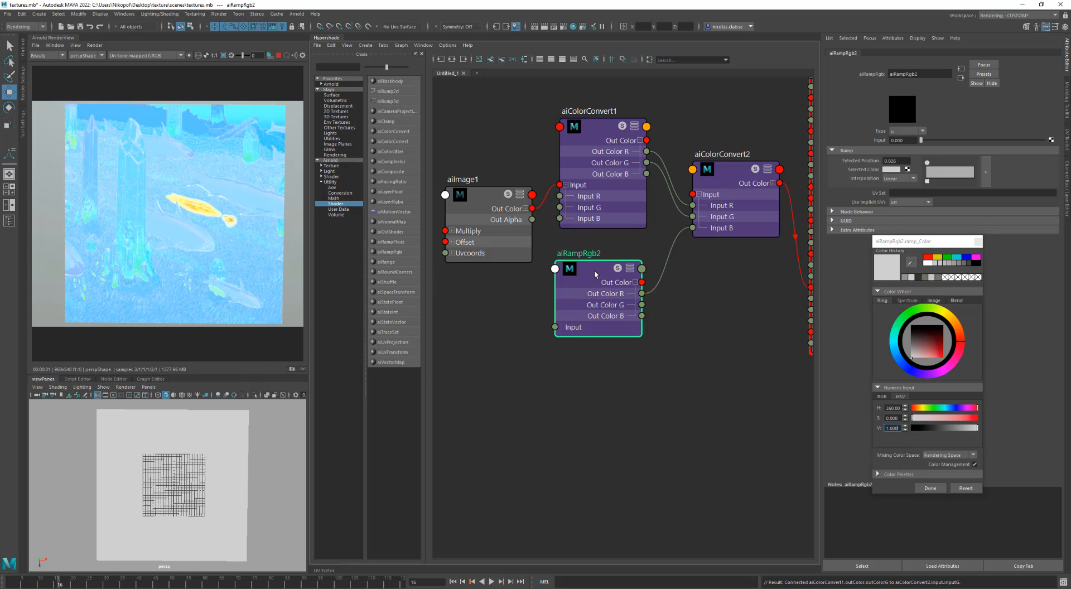
# Step: Shift aiRampRgb2 slightly and reconnect aiColorConvert1's Out Color B to aiColorConvert2's Input B in its place
pyautogui.moveTo(591, 287)
pyautogui.mouseDown()
pyautogui.moveTo(607, 275)
pyautogui.moveTo(600, 290)
pyautogui.mouseUp()
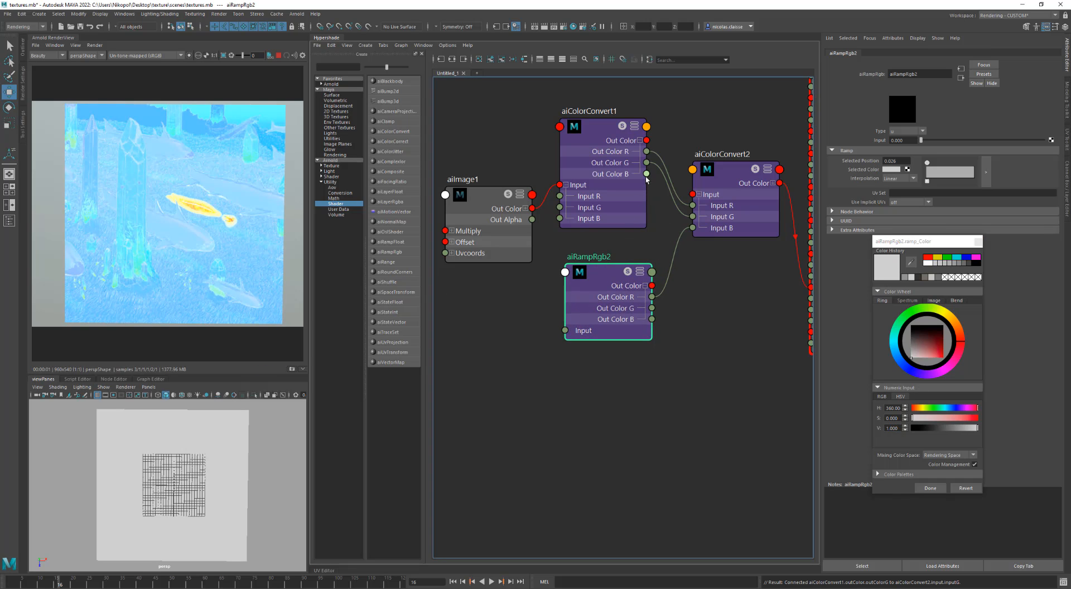
pyautogui.moveTo(647, 174); pyautogui.dragTo(693, 228)
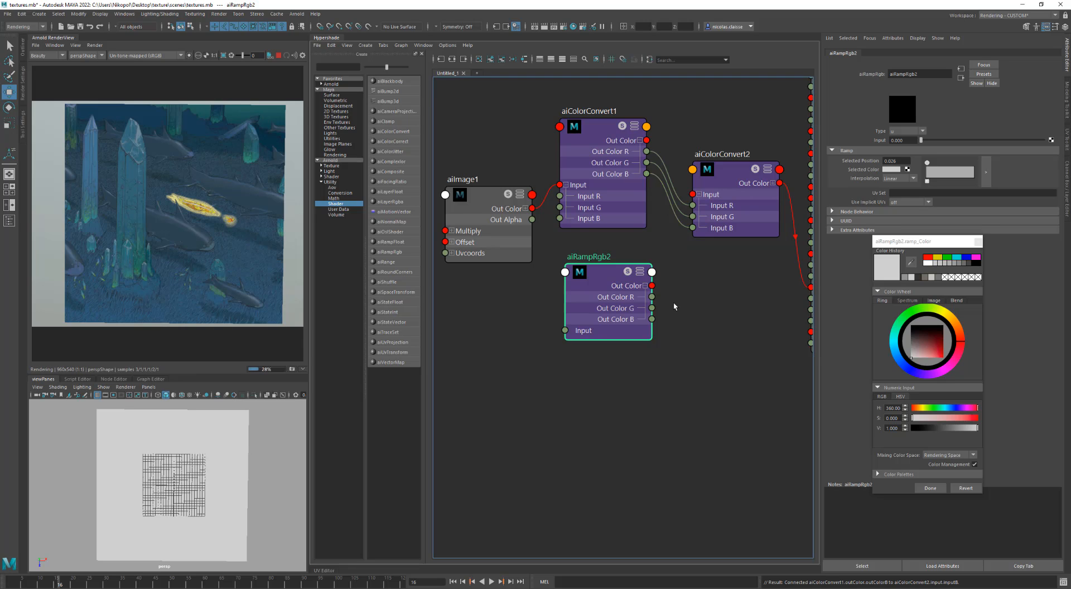
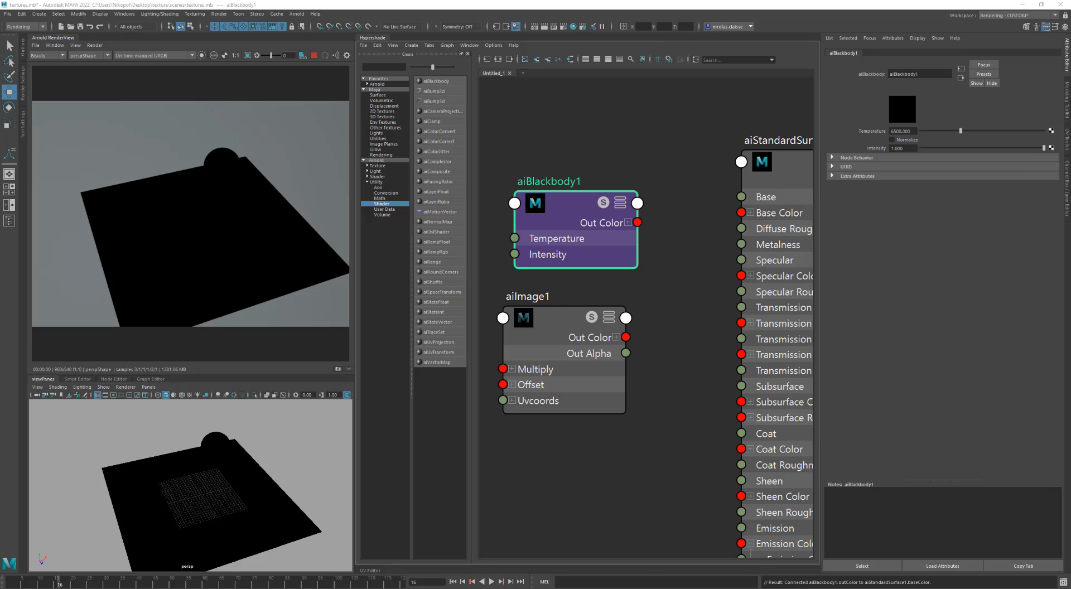
# Step: Switch to Chrome, examine the Kelvin color temperature charts in the "color temp" image results, and return to Maya
pyautogui.hotkey('alt', 'Tab')
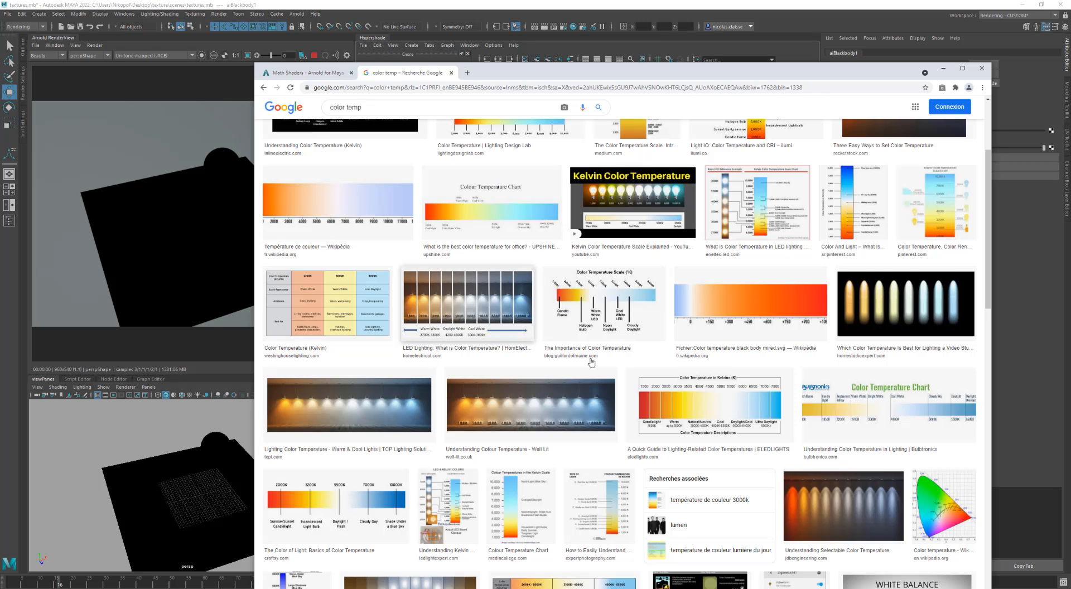
pyautogui.scroll(1, 618, 278)
pyautogui.scroll(1, 618, 277)
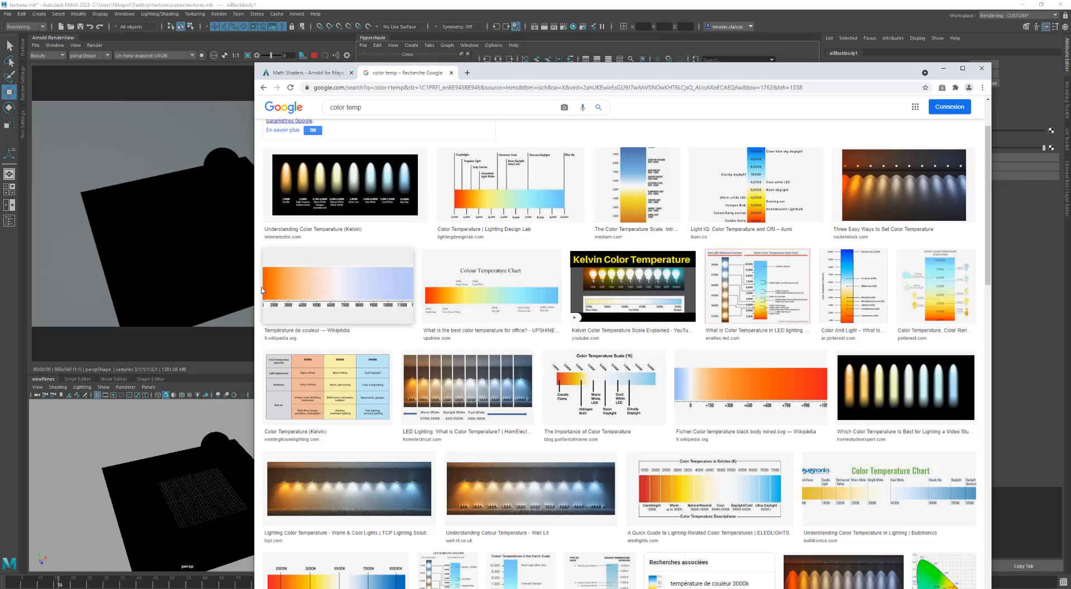
pyautogui.scroll(-3, 616, 291)
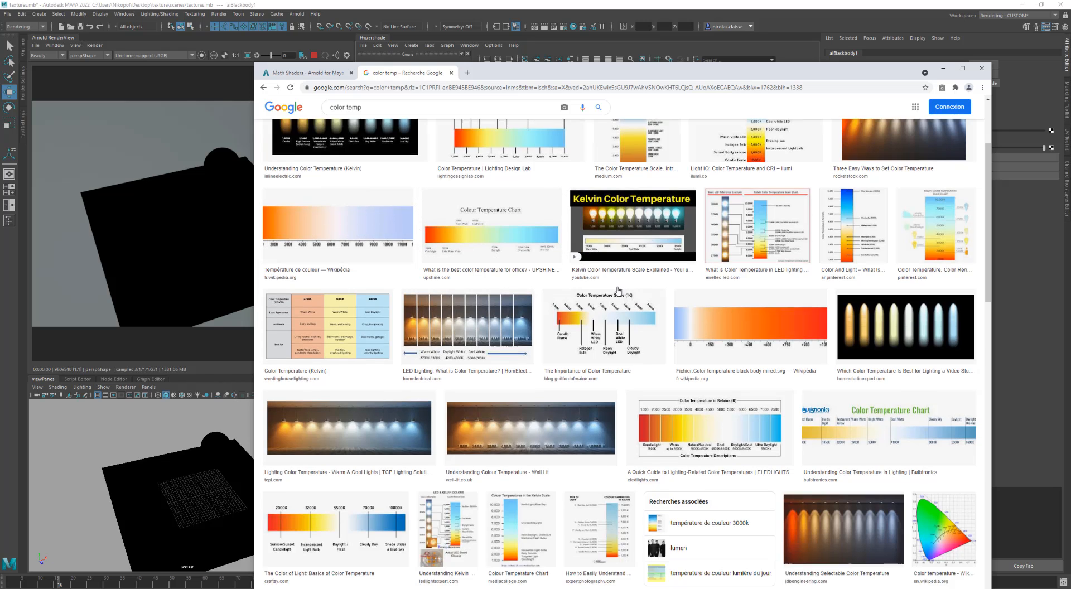
pyautogui.scroll(-2, 615, 288)
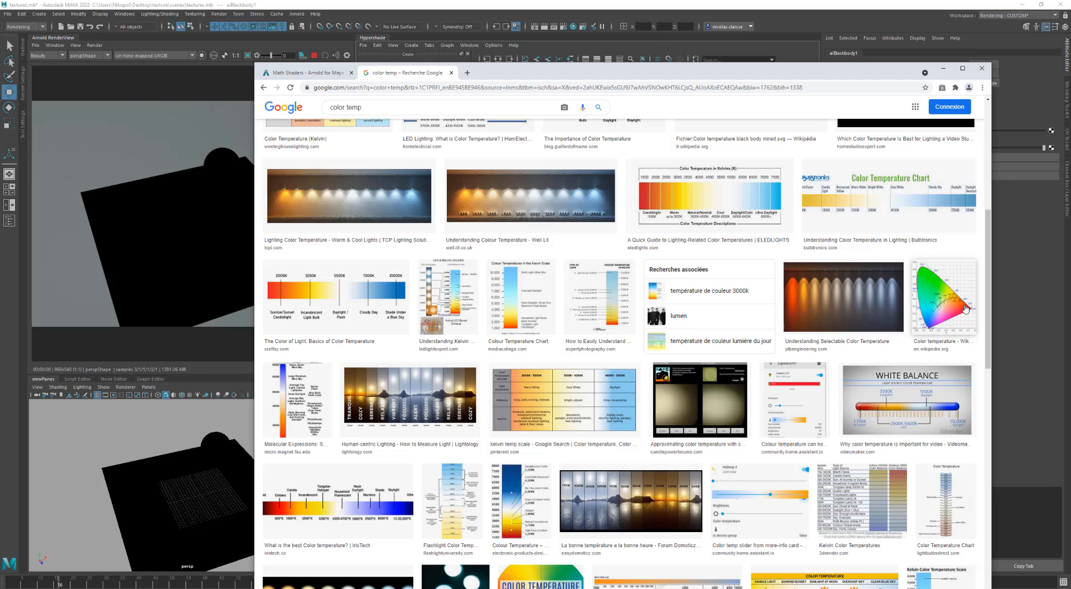
pyautogui.click(944, 68)
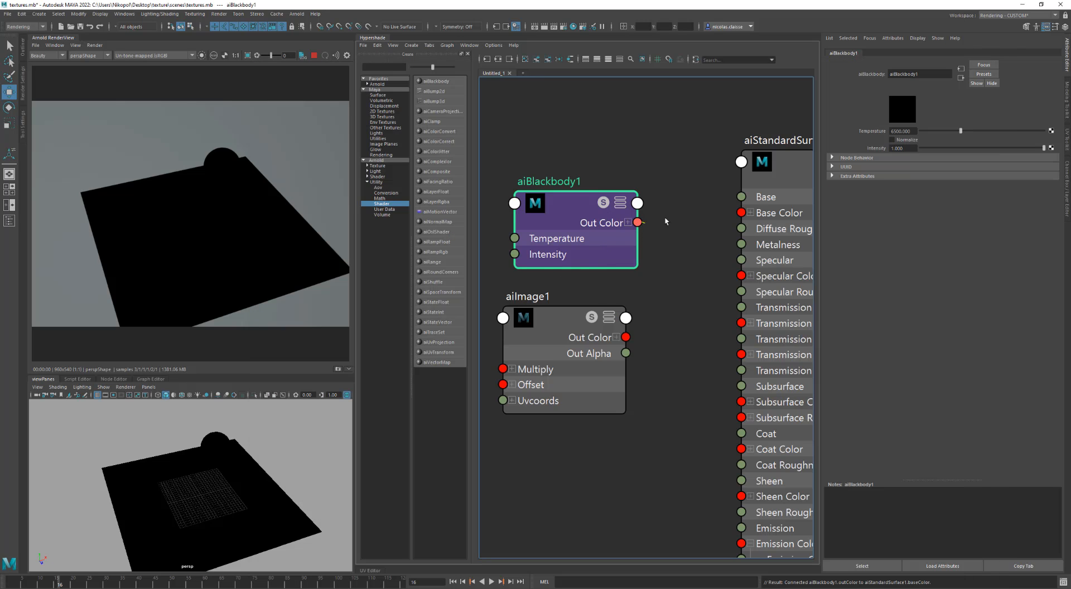
# Step: Connect aiBlackbody1's Out Color to aiStandardSurface1's Base Color, enable Normalize, and set Temperature to about 7671
pyautogui.moveTo(665, 221); pyautogui.dragTo(741, 213)
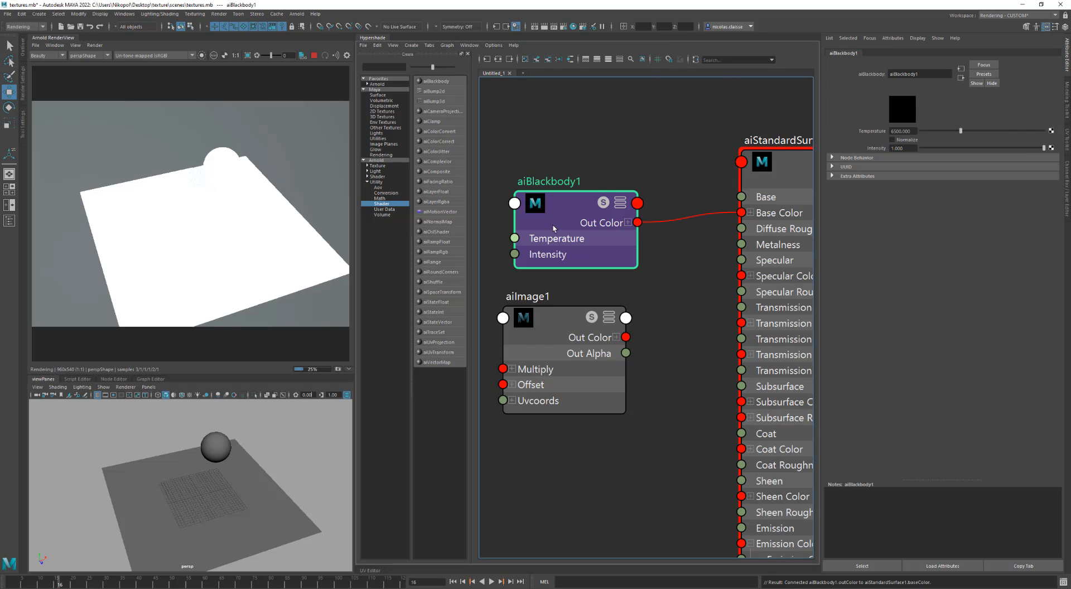
pyautogui.click(892, 139)
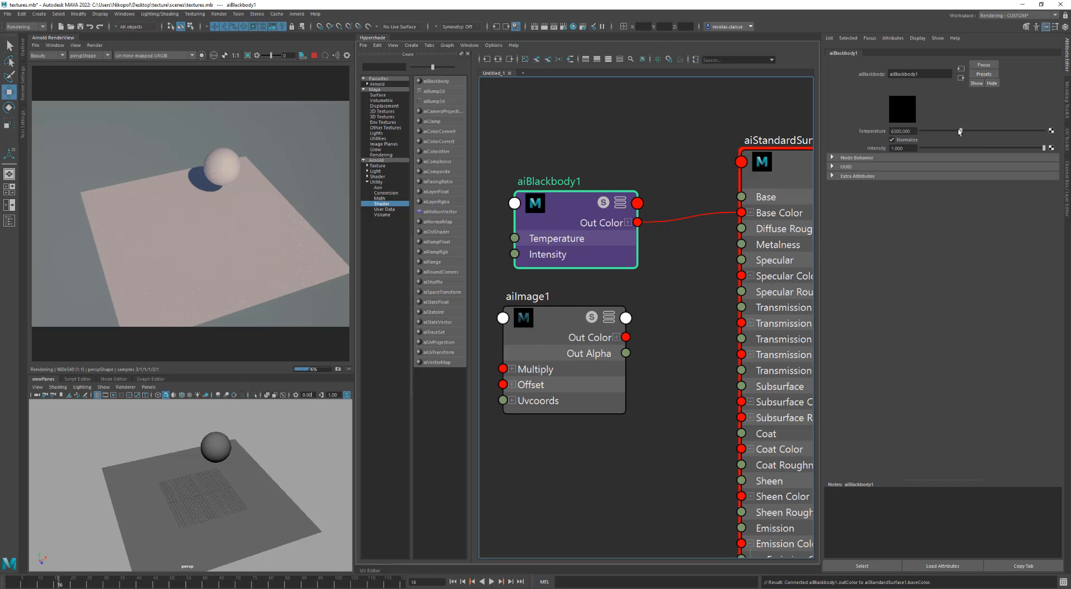
pyautogui.moveTo(960, 132)
pyautogui.mouseDown()
pyautogui.moveTo(928, 134)
pyautogui.moveTo(1028, 132)
pyautogui.moveTo(962, 133)
pyautogui.mouseUp()
pyautogui.moveTo(567, 210); pyautogui.dragTo(563, 196)
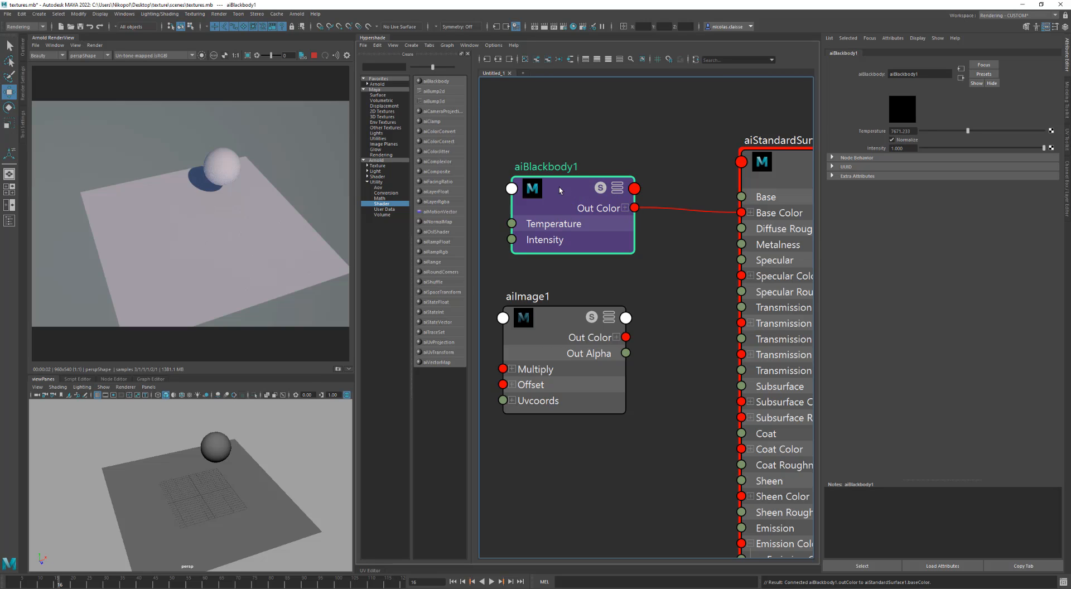
pyautogui.moveTo(564, 189); pyautogui.dragTo(561, 166)
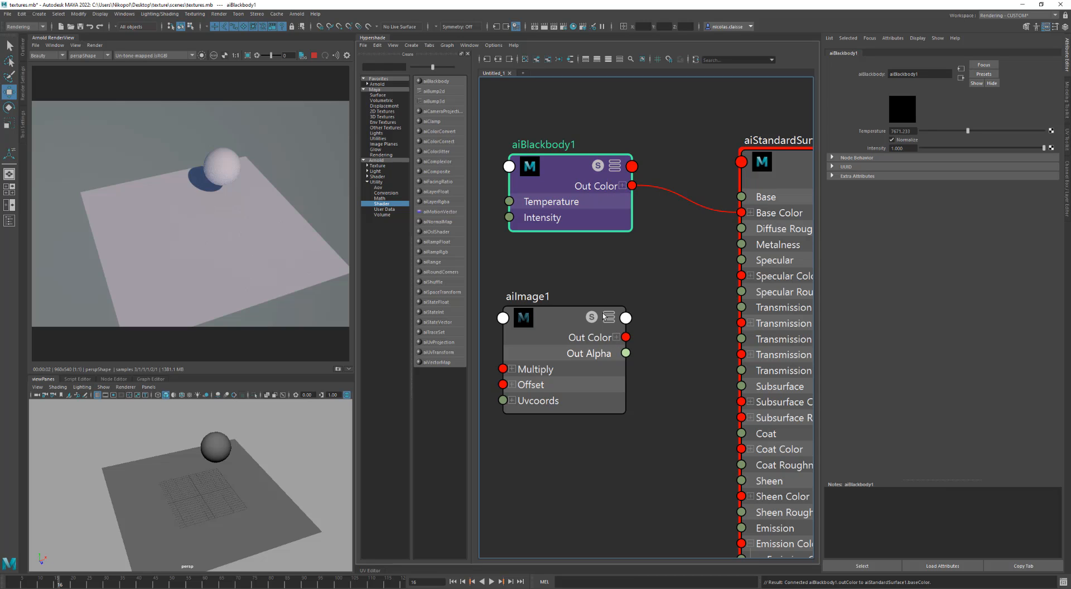
# Step: Feed aiBlackbody1's Out Color into aiImage1's Multiply and aiImage1's Out Color into Base Color, with the blackbody Temperature at about 12534
pyautogui.moveTo(570, 326); pyautogui.dragTo(742, 212)
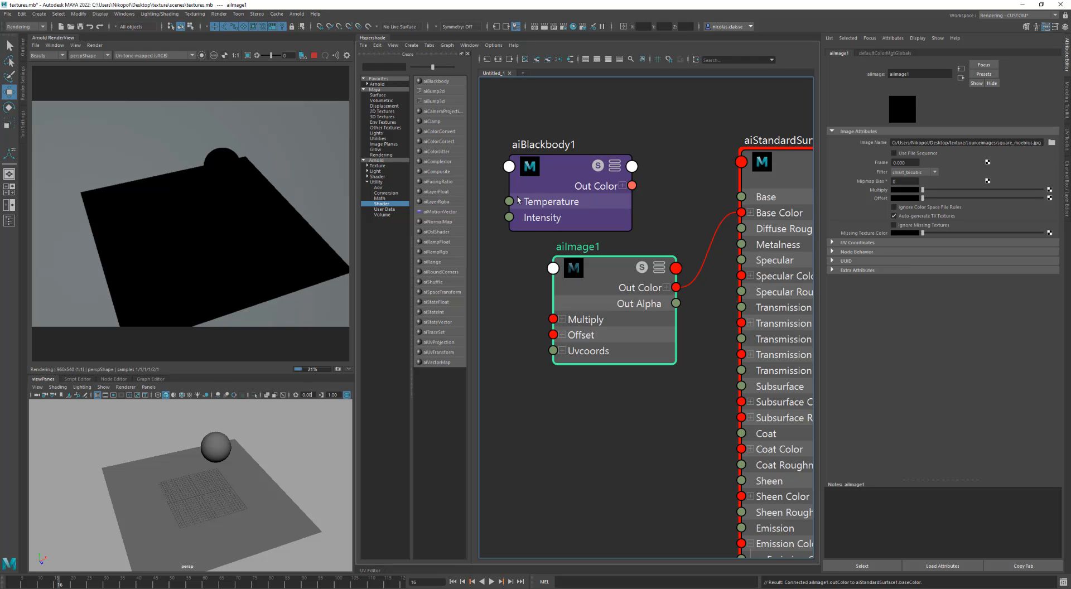
pyautogui.moveTo(632, 185); pyautogui.dragTo(569, 320)
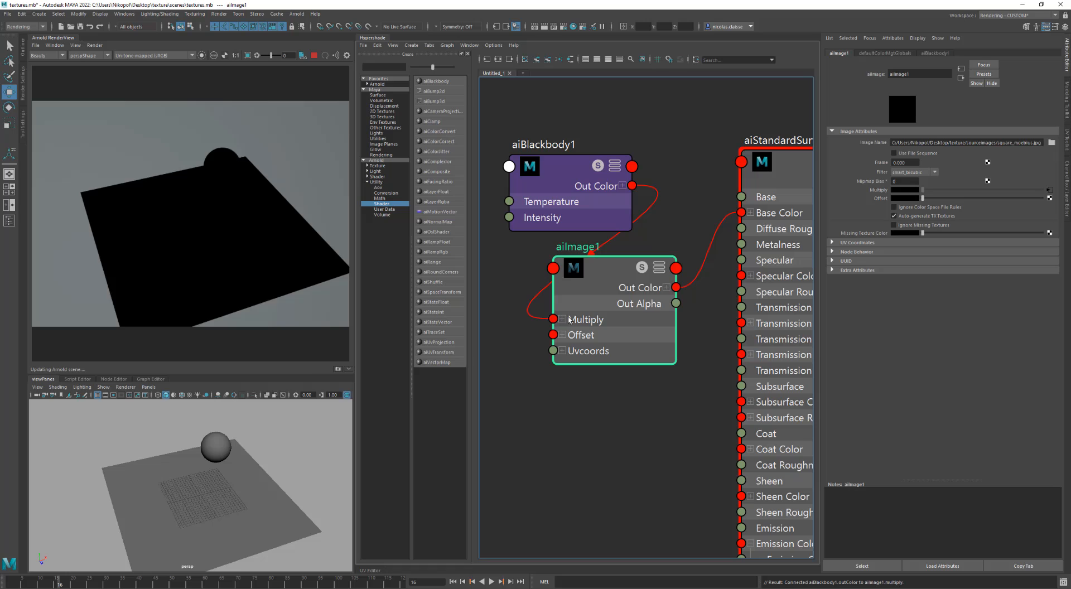
pyautogui.click(572, 173)
pyautogui.moveTo(968, 131); pyautogui.dragTo(999, 135)
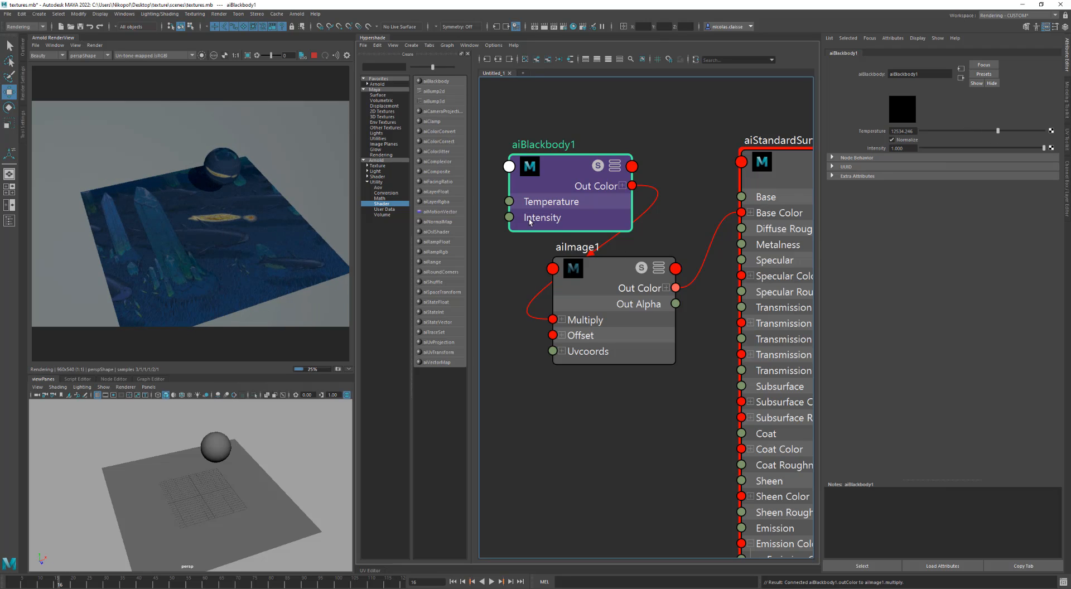
pyautogui.moveTo(581, 176); pyautogui.dragTo(564, 176)
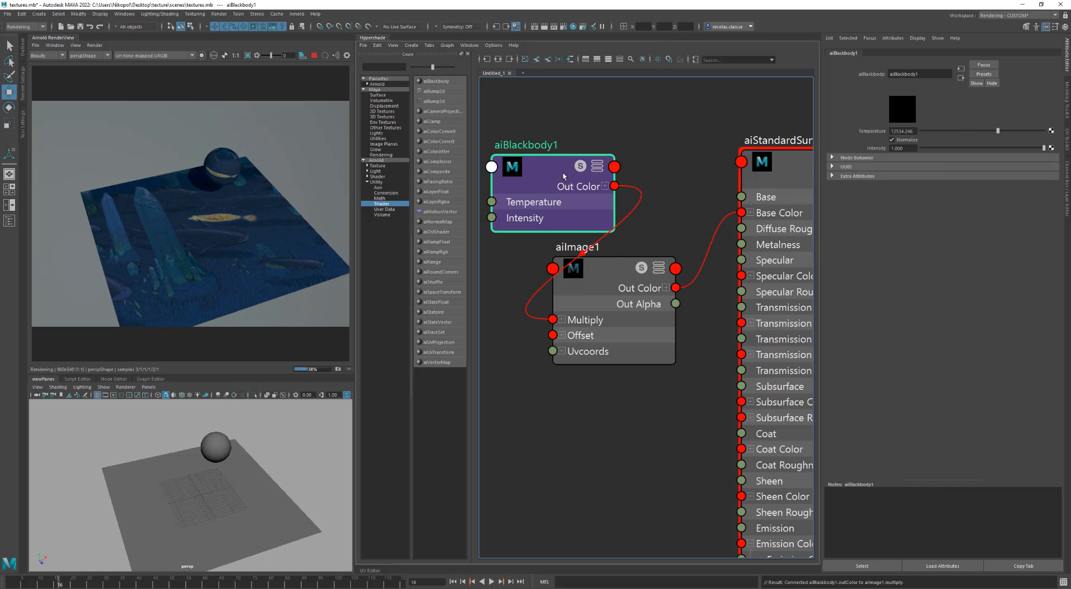
# Step: Try lower Intensity values and a slightly higher Temperature on aiBlackbody1
pyautogui.click(989, 148)
pyautogui.click(963, 149)
pyautogui.moveTo(996, 131); pyautogui.dragTo(1007, 131)
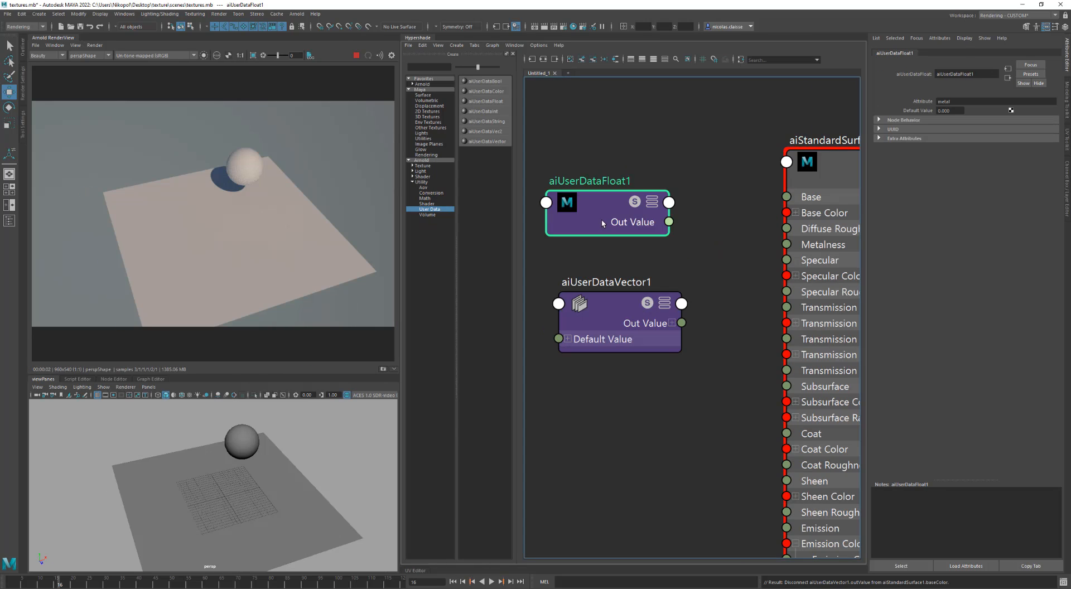
# Step: Shift aiUserDataFloat1 slightly closer to aiStandardSurface1
pyautogui.moveTo(602, 220); pyautogui.dragTo(602, 213)
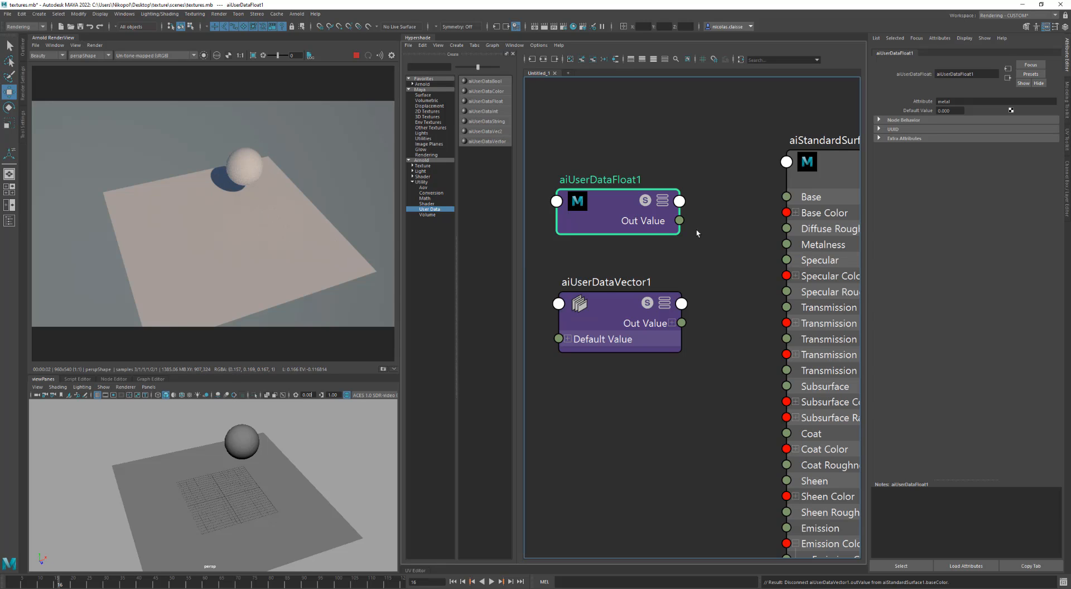
pyautogui.moveTo(621, 199); pyautogui.dragTo(631, 196)
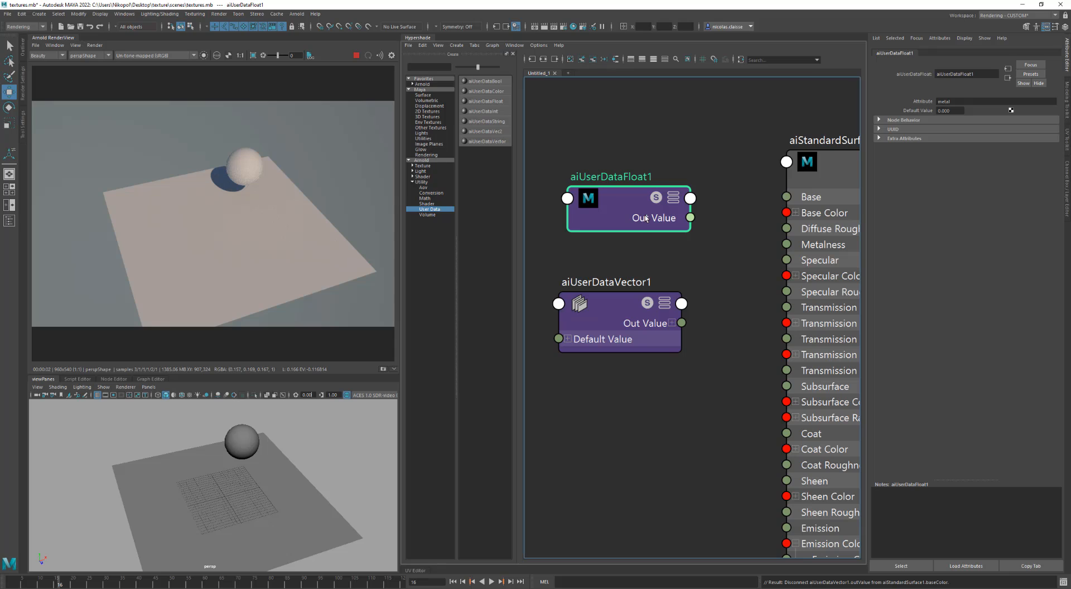
# Step: Place aiUserDataVector1 closer beneath aiUserDataFloat1 and review the Attribute name set on each node
pyautogui.moveTo(621, 320); pyautogui.dragTo(628, 292)
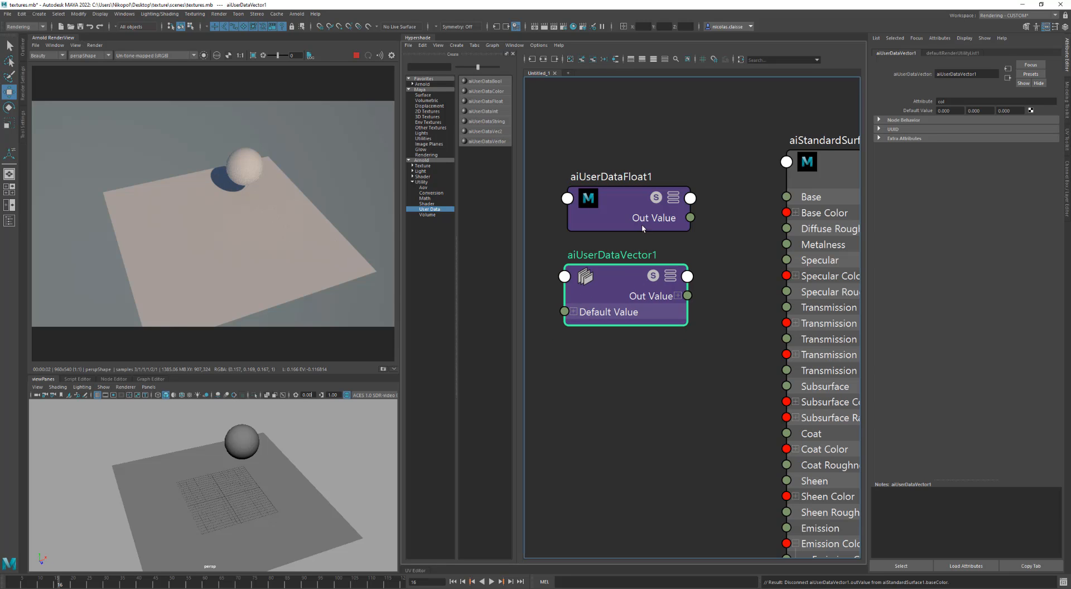
pyautogui.moveTo(639, 215); pyautogui.dragTo(641, 214)
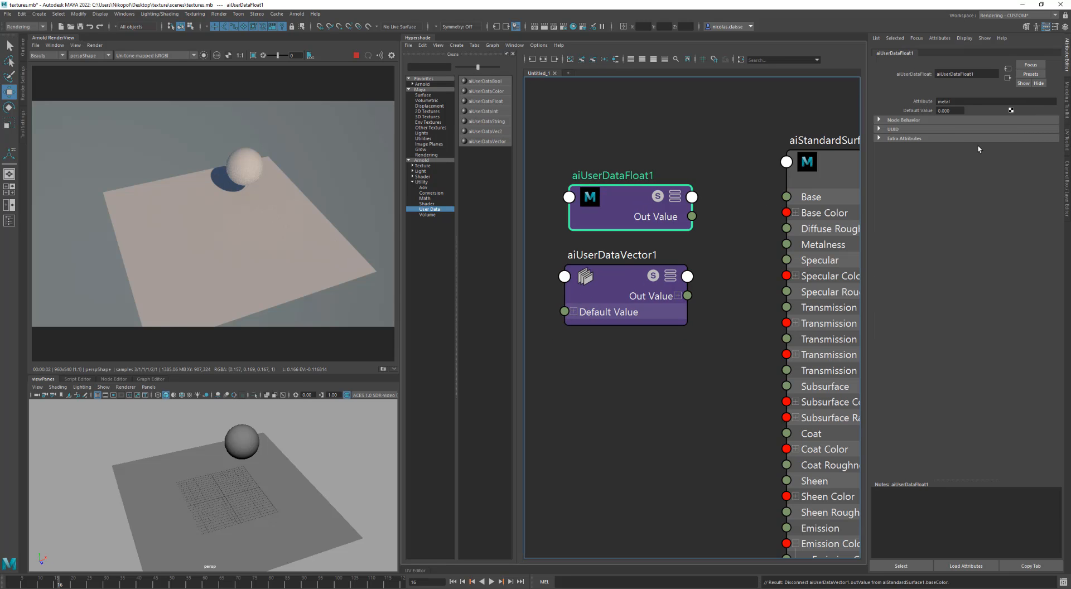
pyautogui.doubleClick(963, 102)
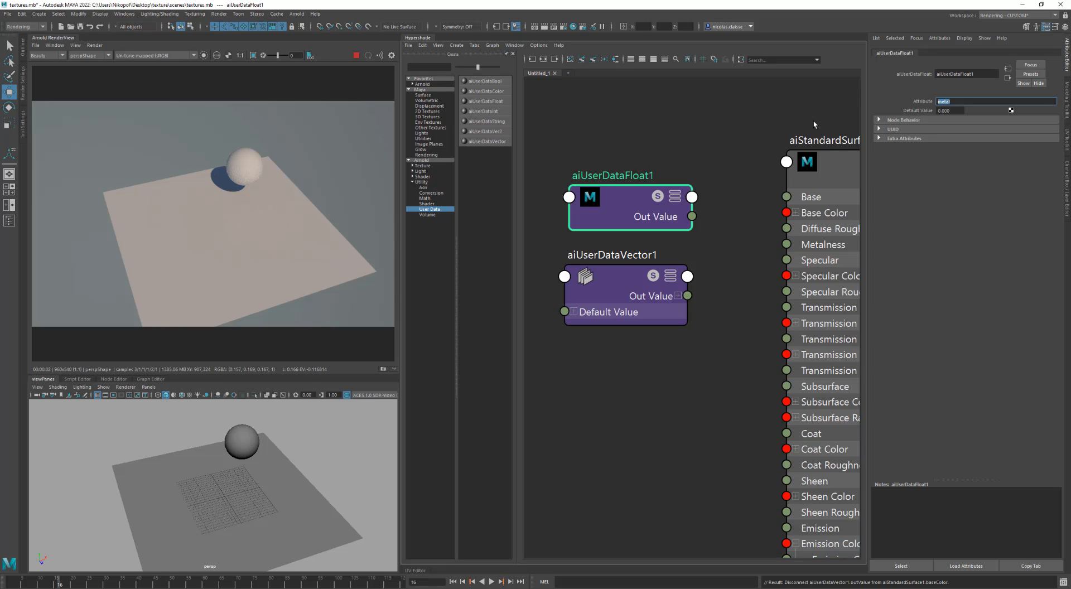
pyautogui.click(609, 283)
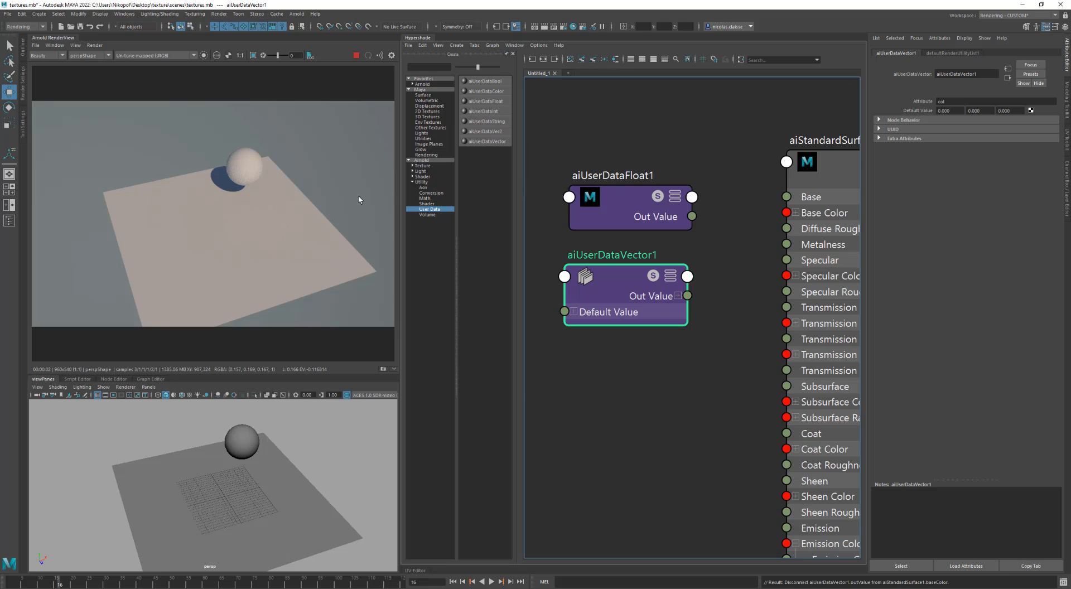
# Step: Display the custom Mtoa Constant attributes of the sphere's shape
pyautogui.click(241, 169)
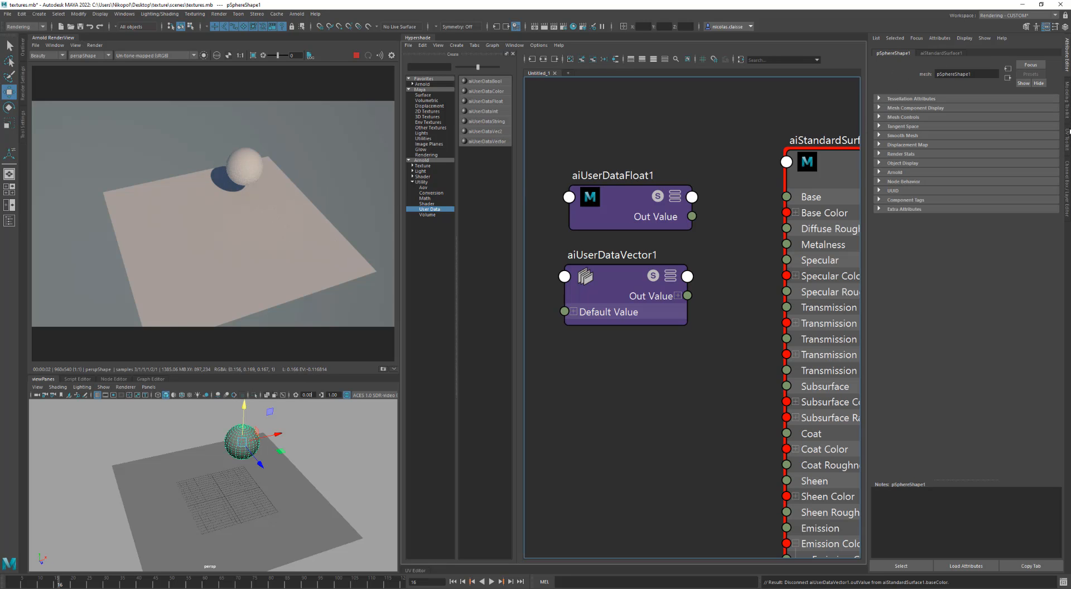
pyautogui.click(1067, 178)
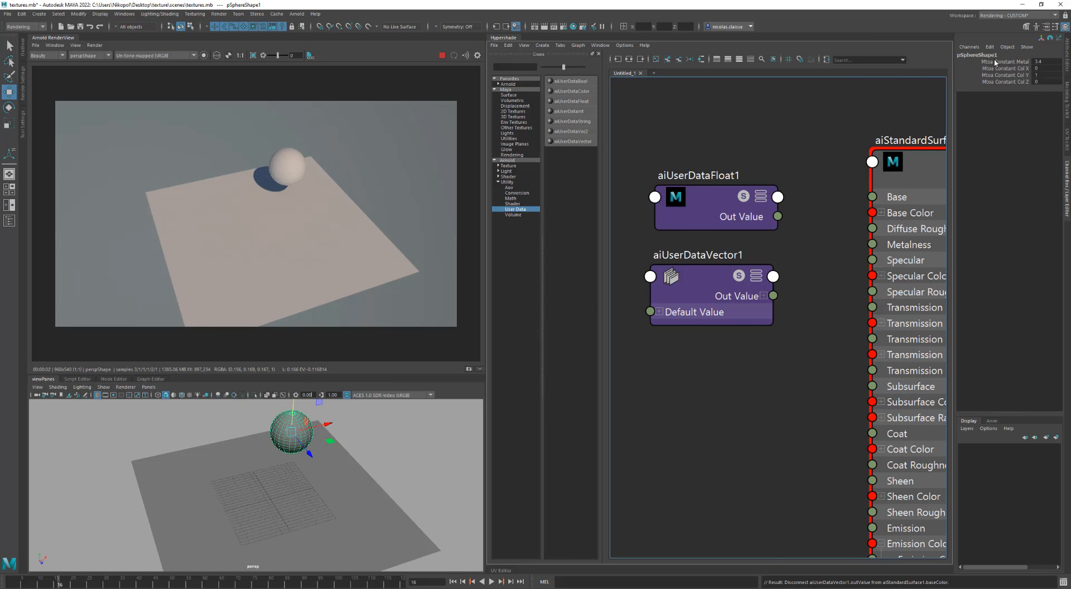
# Step: Start a new vector attribute with the long name mtoa_constant_col on the sphere's shape, and dismiss it without adding
pyautogui.rightClick(993, 99)
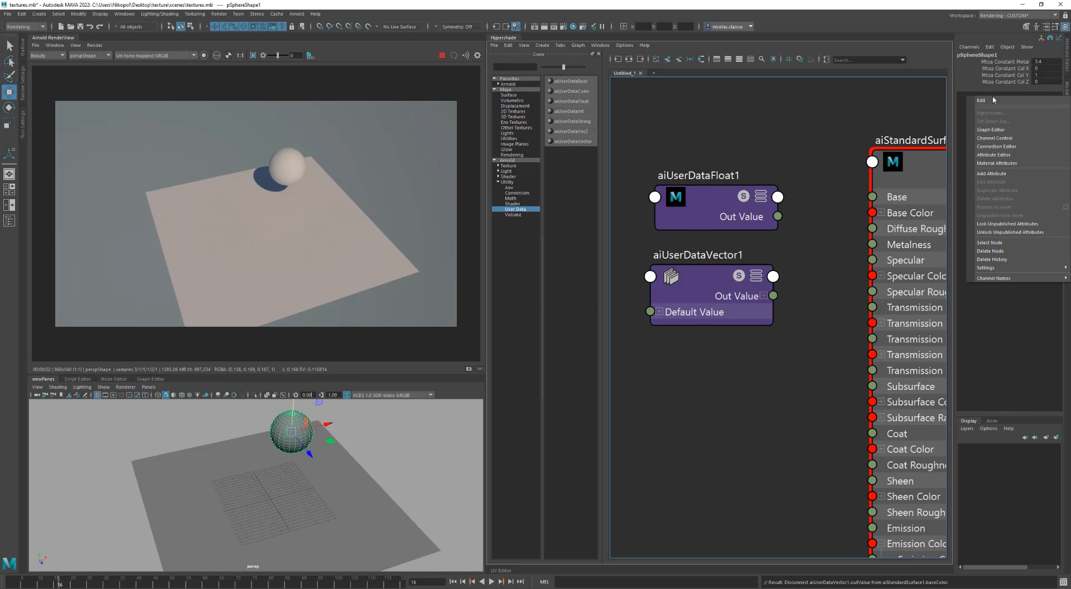
pyautogui.click(1001, 176)
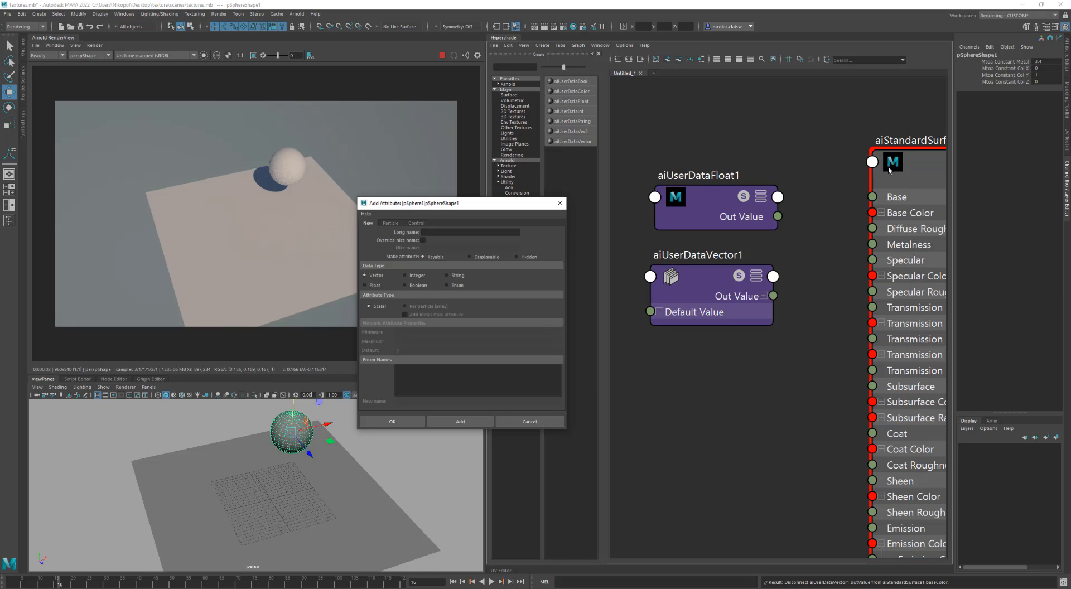
pyautogui.click(493, 231)
pyautogui.write('mtoa_constant_col')
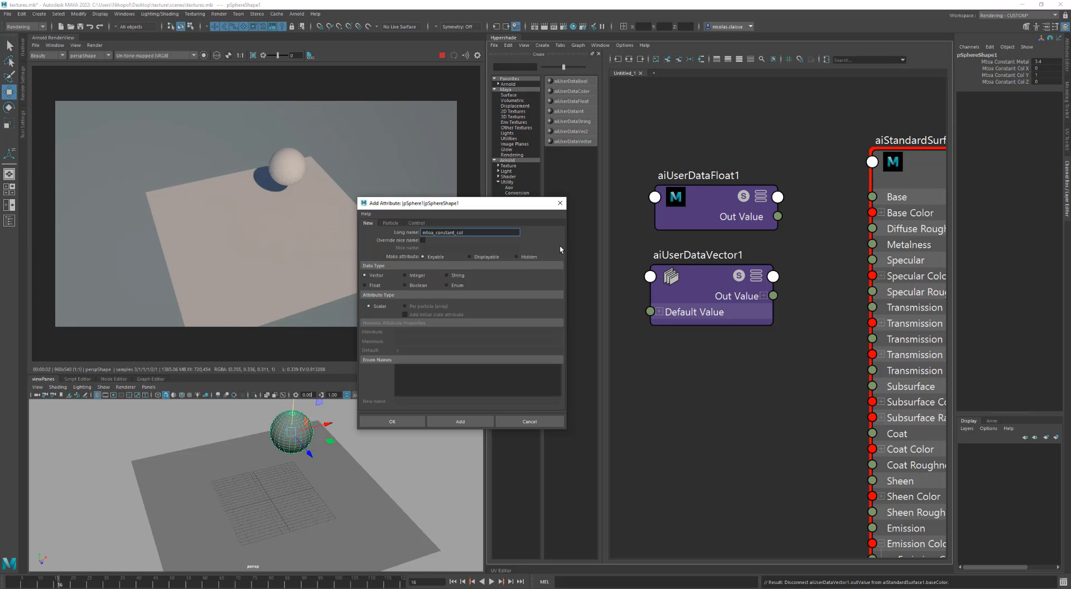
pyautogui.click(560, 203)
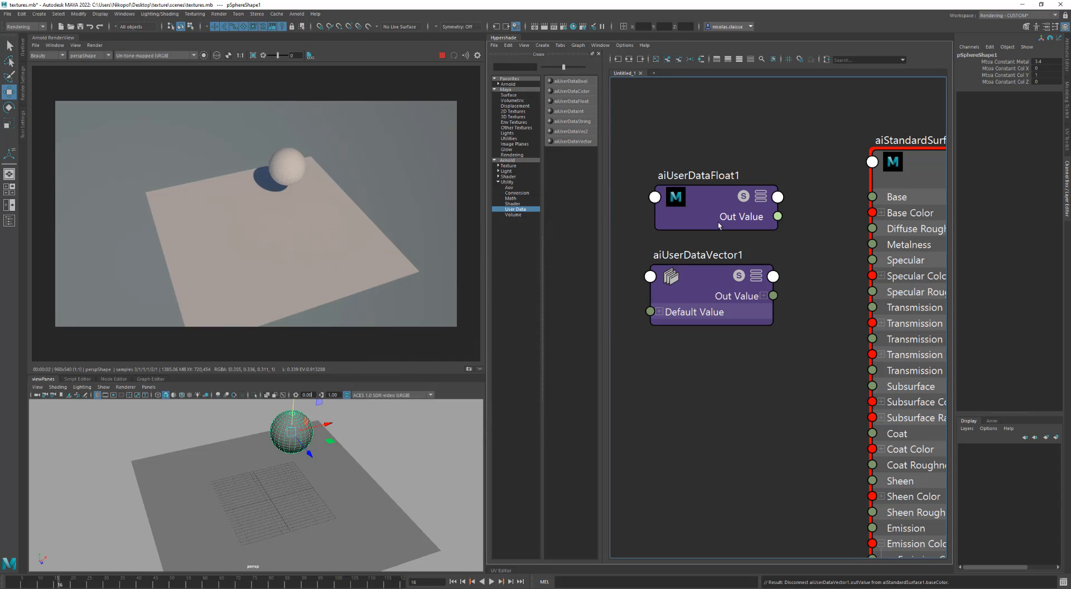
# Step: Compare the Mtoa Constant Metal and Col values of the plane and the sphere
pyautogui.click(298, 239)
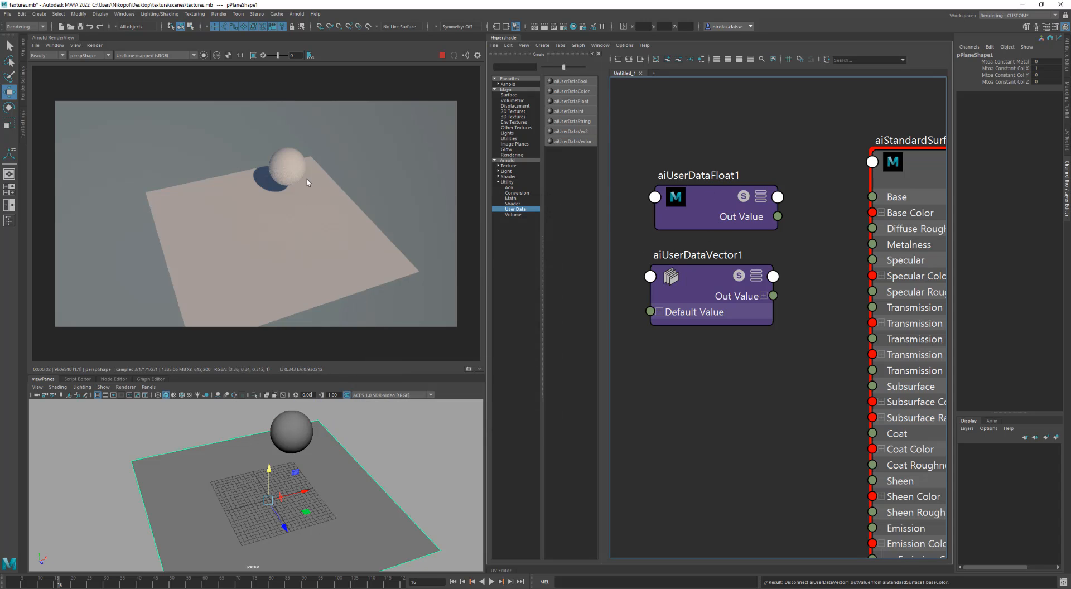
pyautogui.click(293, 169)
pyautogui.click(289, 238)
pyautogui.click(284, 165)
pyautogui.click(286, 234)
# Step: Connect aiUserDataFloat1's Out Value to aiStandardSurface1's Metalness, and lower the sphere's Mtoa Constant Metal to 0.6
pyautogui.moveTo(777, 217); pyautogui.dragTo(869, 244)
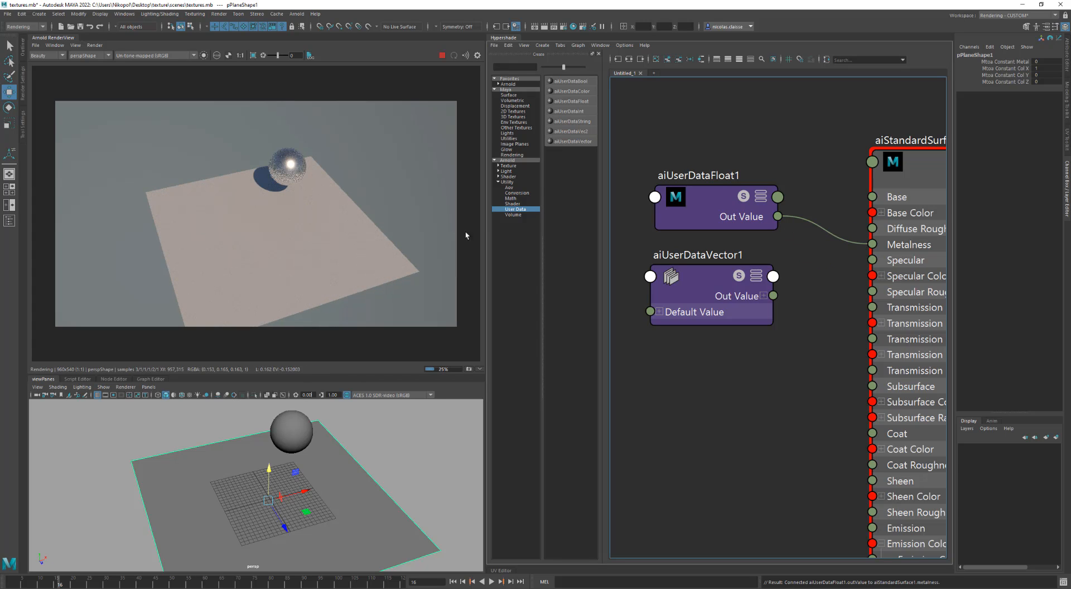
pyautogui.click(292, 166)
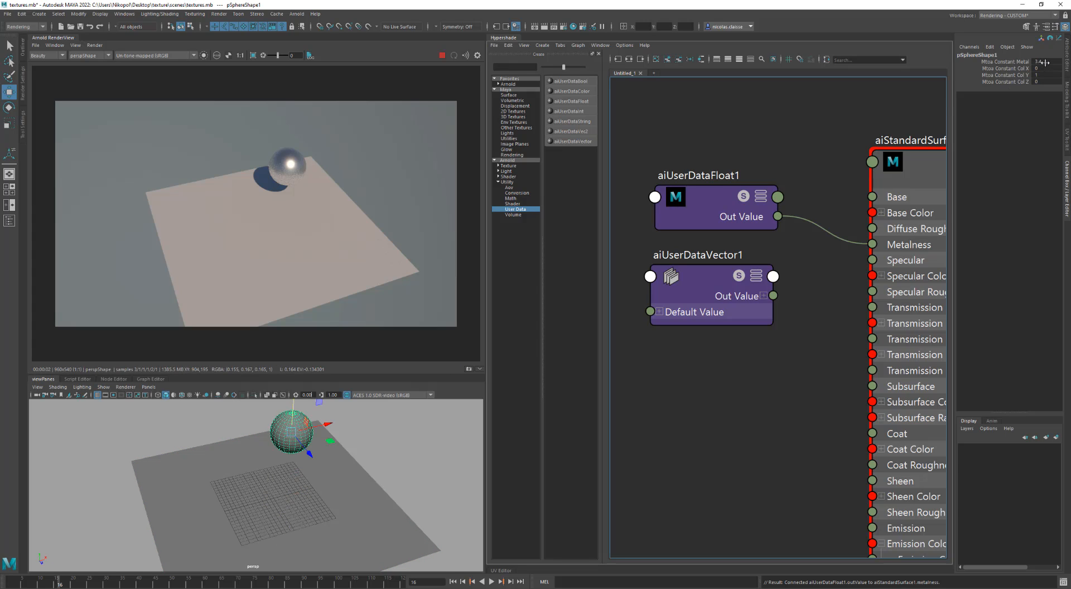
pyautogui.press('Return')
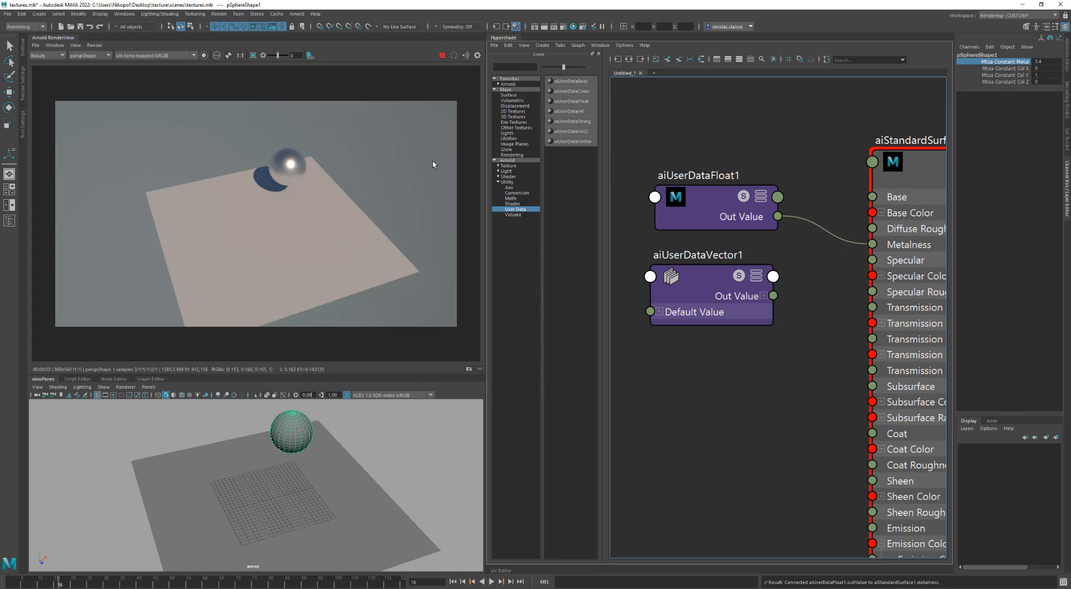
pyautogui.moveTo(448, 439)
pyautogui.mouseDown(button='middle')
pyautogui.moveTo(412, 439)
pyautogui.moveTo(438, 438)
pyautogui.mouseUp(button='middle')
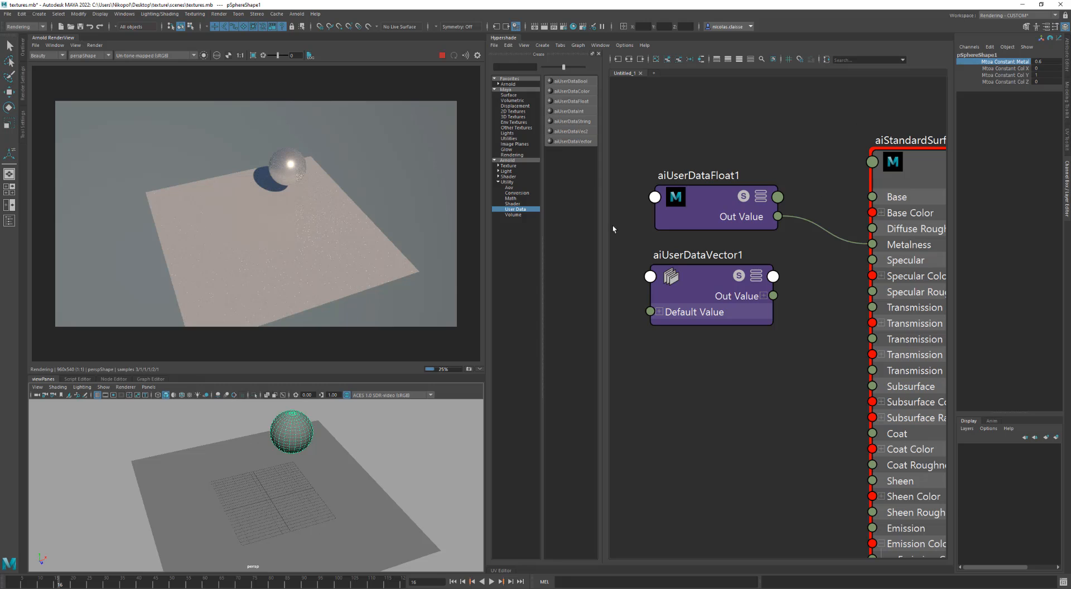
# Step: Lower the plane's Mtoa Constant Metal to about -12.7
pyautogui.click(280, 257)
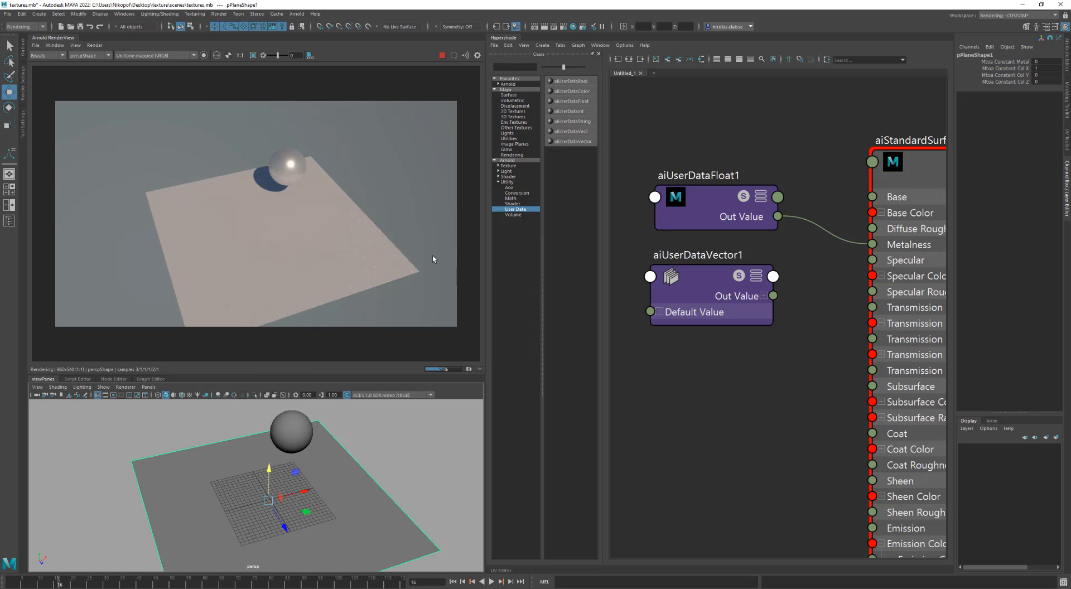
pyautogui.click(988, 62)
pyautogui.moveTo(353, 451); pyautogui.dragTo(334, 440, button='middle')
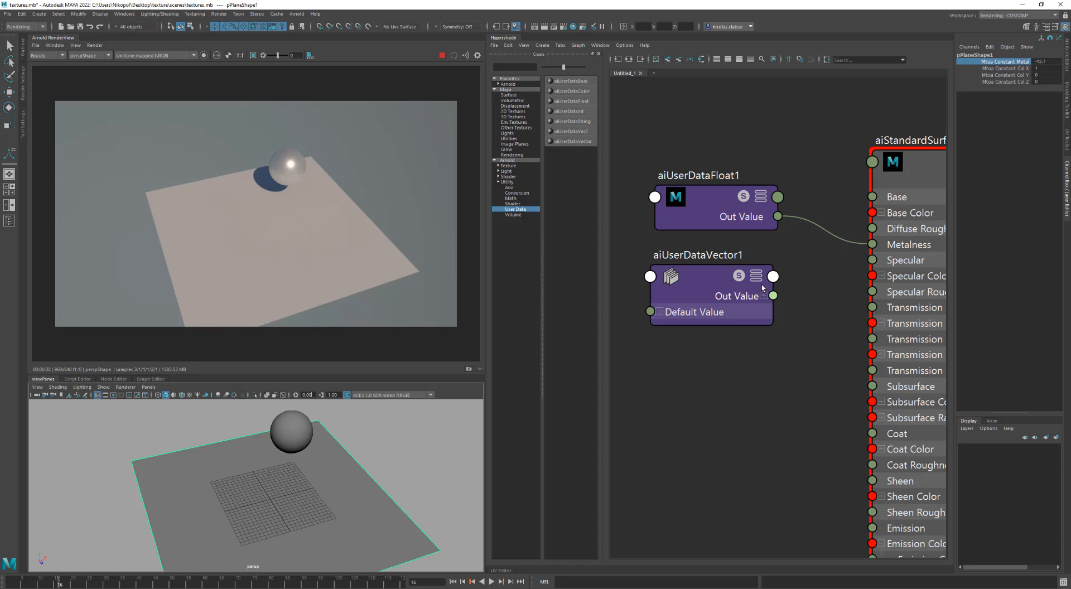
# Step: Connect aiUserDataVector1's Out Value to aiStandardSurface1's Base Color, and set the sphere's Mtoa Constant Col Z to 1
pyautogui.click(706, 278)
pyautogui.moveTo(775, 297); pyautogui.dragTo(881, 221)
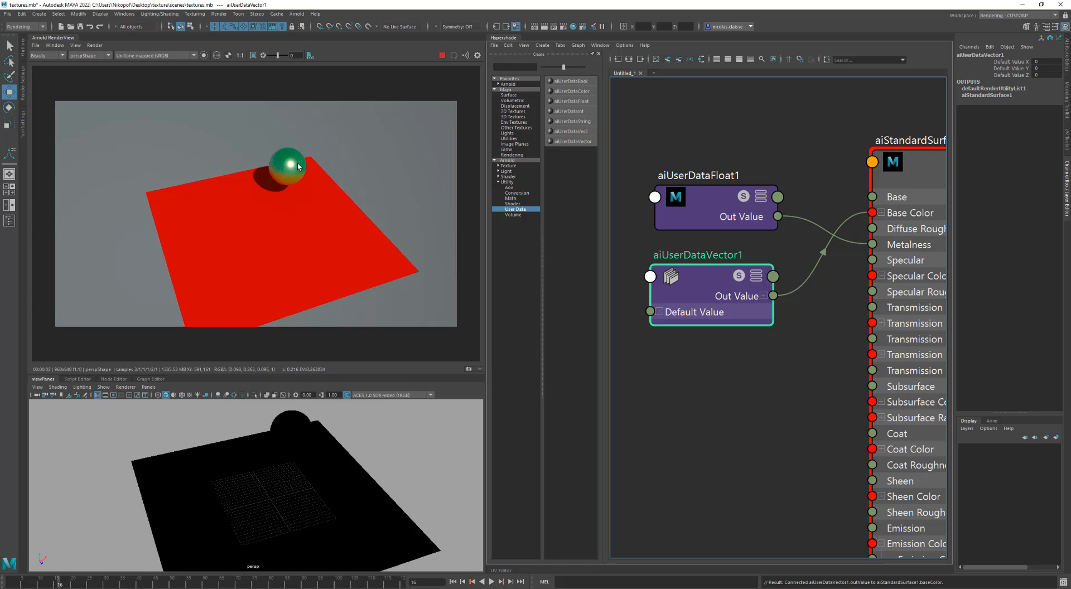
pyautogui.click(293, 162)
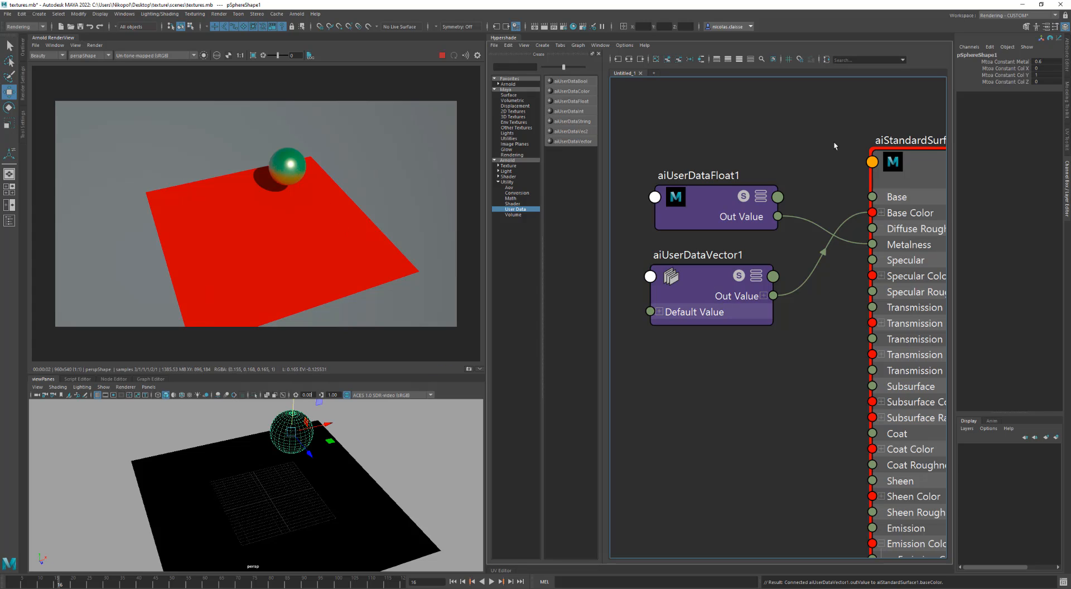
pyautogui.doubleClick(1047, 82)
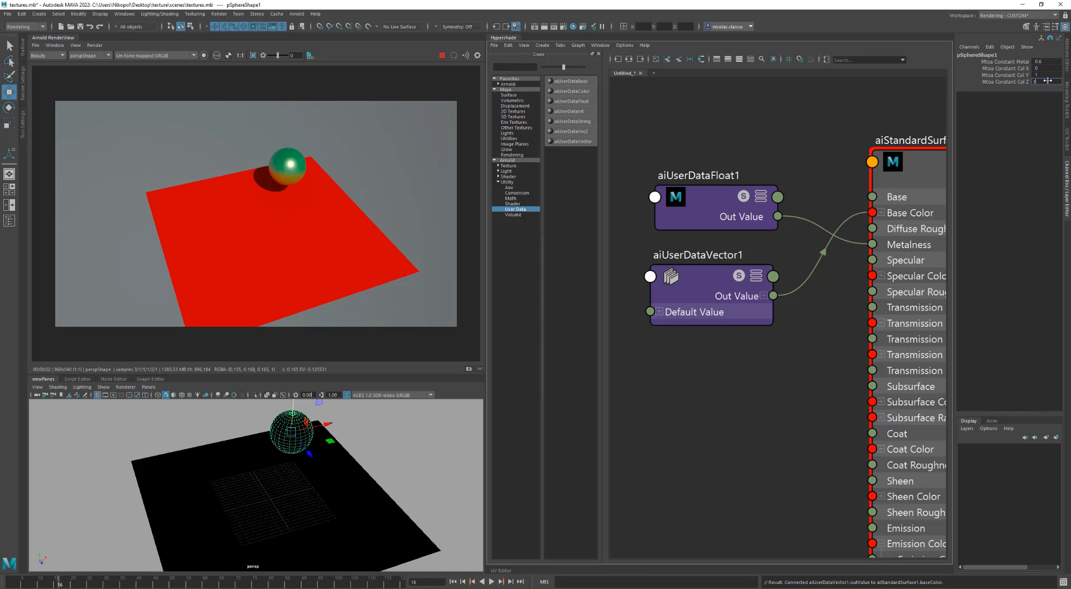
pyautogui.write('1')
pyautogui.press('Tab')
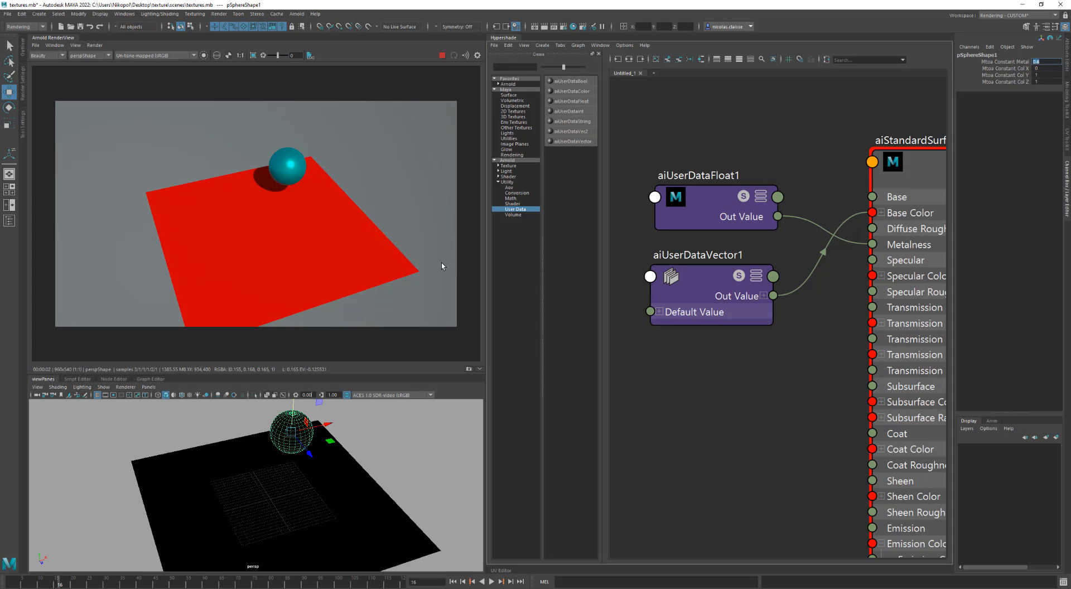
# Step: Increase the plane's Mtoa Constant Col Y interactively
pyautogui.click(375, 246)
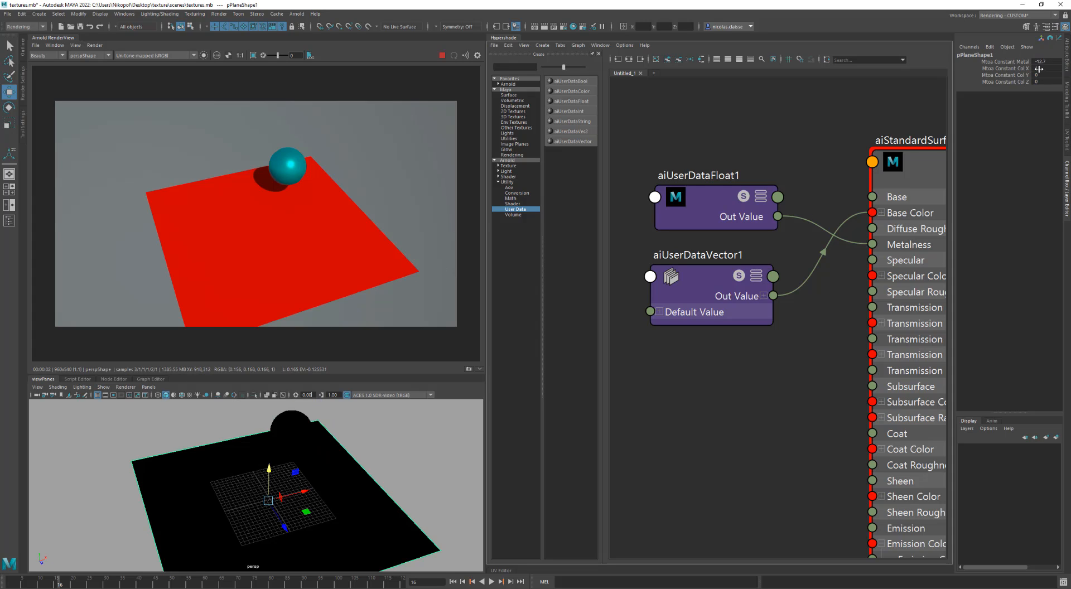
pyautogui.click(1004, 75)
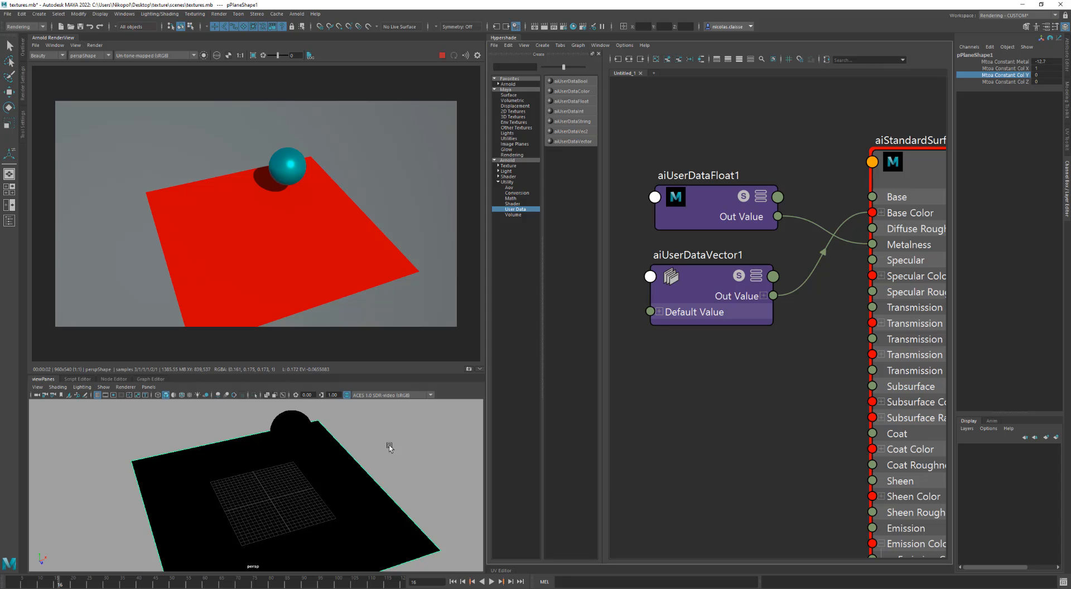
pyautogui.moveTo(391, 442); pyautogui.dragTo(395, 439, button='middle')
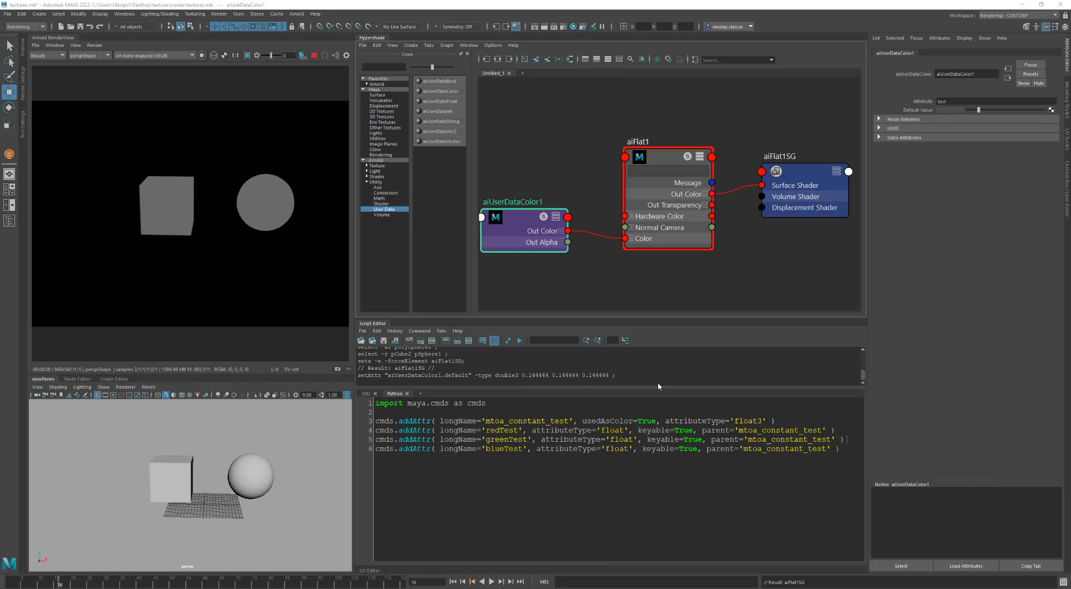
# Step: Shift aiUserDataColor1 slightly closer to aiFlat1, and examine its Attribute name and Default Value
pyautogui.moveTo(508, 236); pyautogui.dragTo(515, 235)
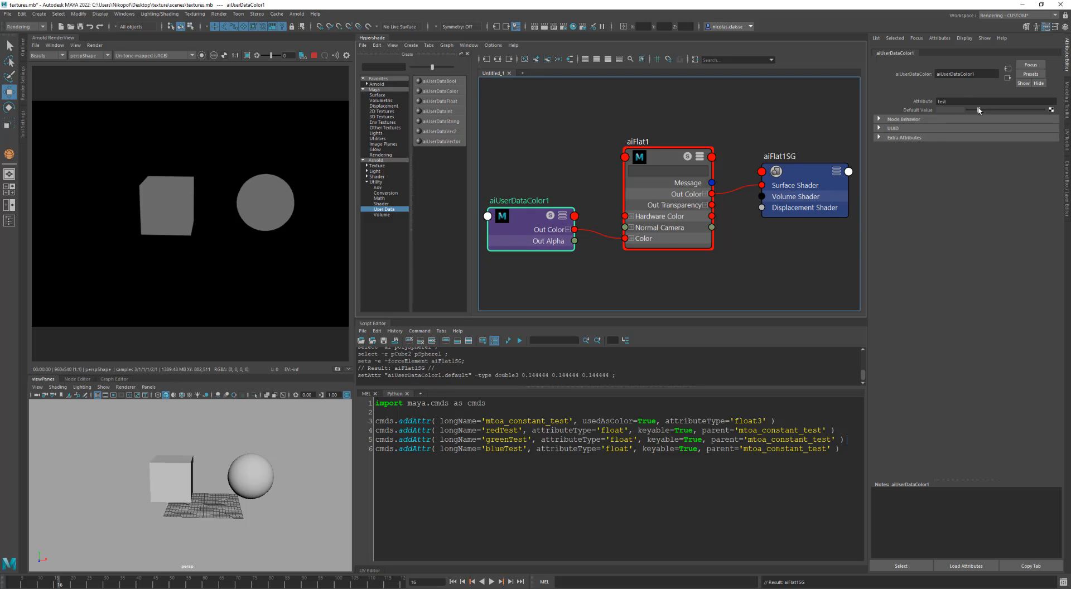
pyautogui.moveTo(983, 109)
pyautogui.mouseDown()
pyautogui.moveTo(993, 109)
pyautogui.moveTo(979, 108)
pyautogui.mouseUp()
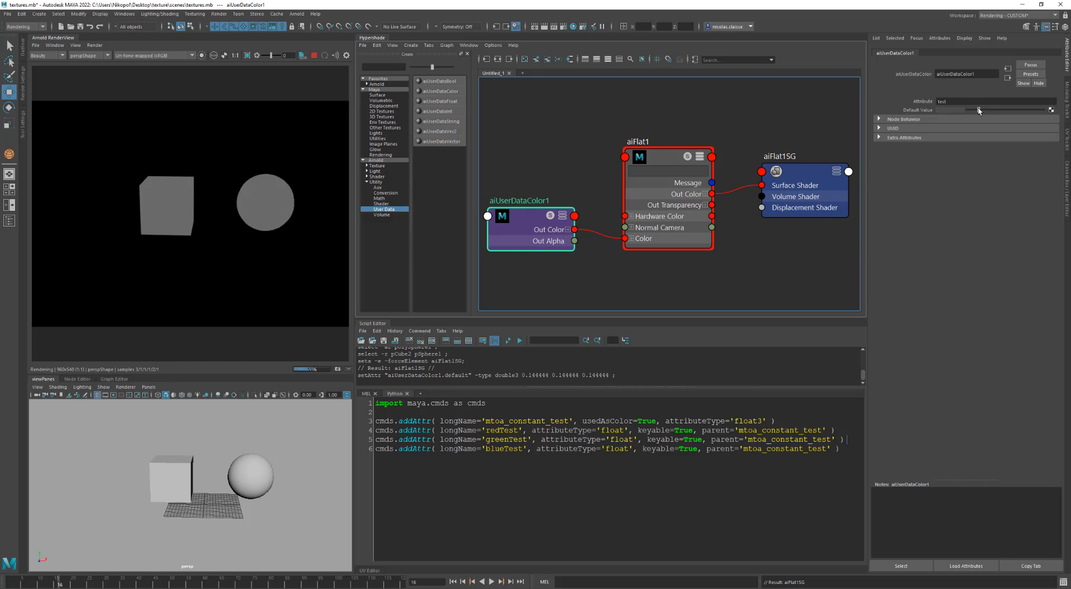
pyautogui.doubleClick(960, 101)
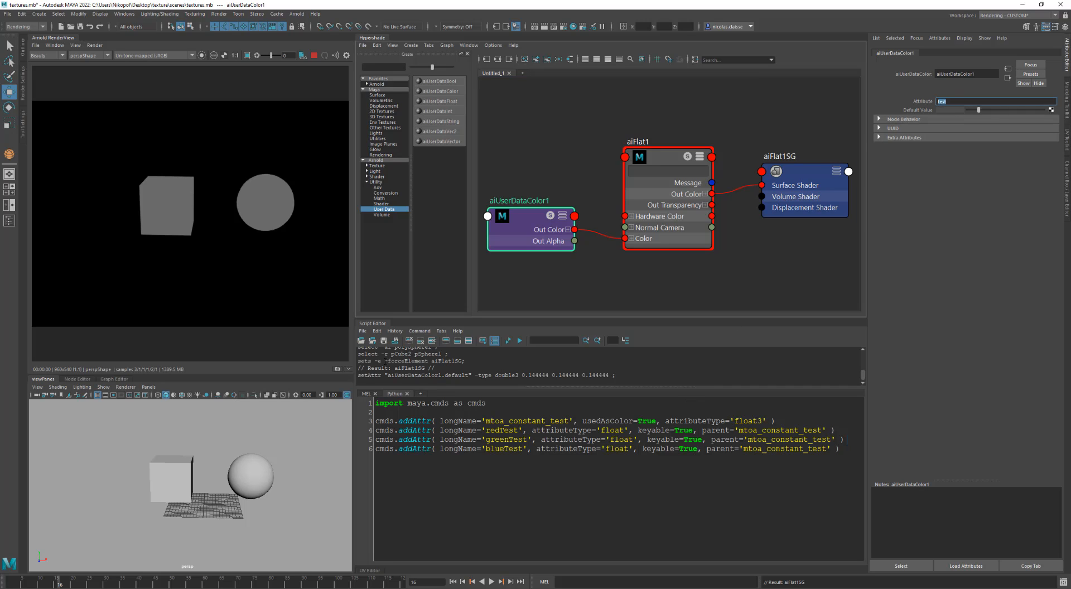
# Step: Select the cube and display the extra attributes of its shape node
pyautogui.click(176, 475)
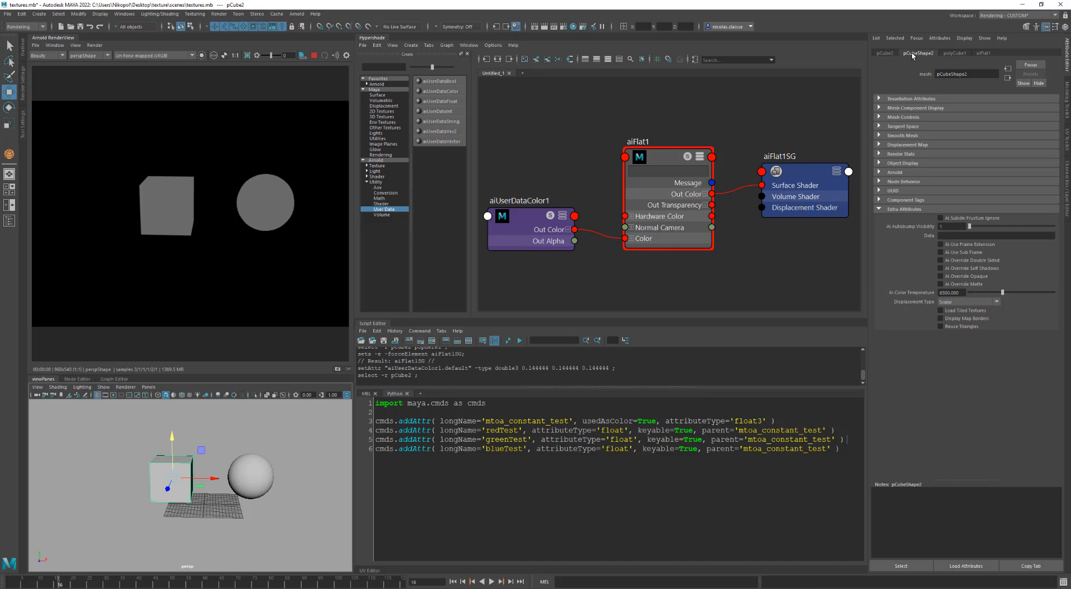
# Step: Run the Python script on the cube's shape node to add the mtoa_constant_test colour attribute, and restore the script text
pyautogui.click(894, 567)
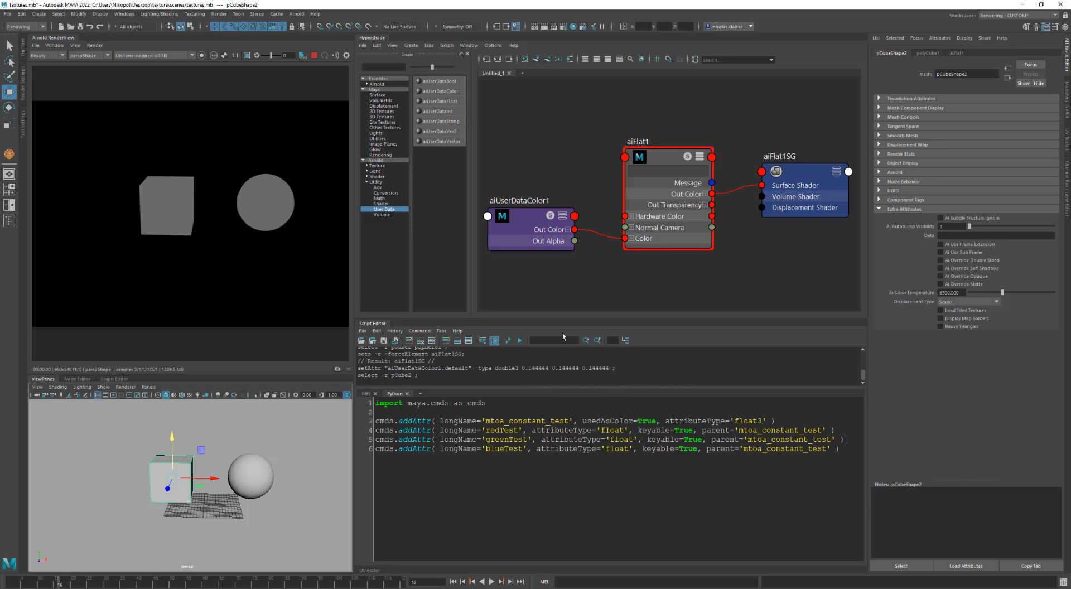
pyautogui.click(520, 341)
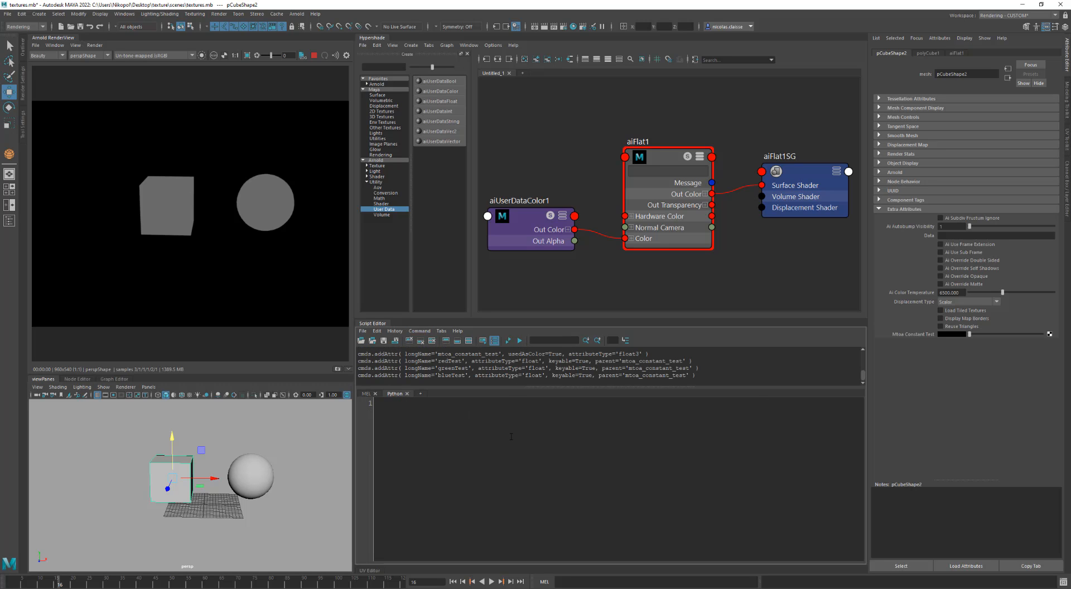
pyautogui.hotkey('ctrl', 'z')
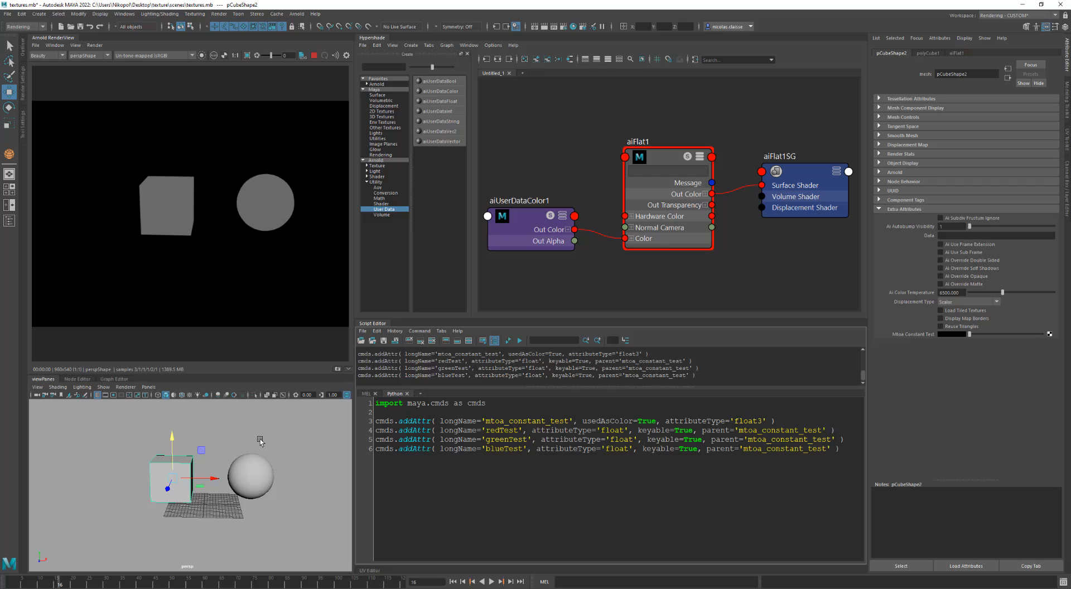
# Step: Add the same mtoa_constant_test colour attribute to the sphere's shape node with the Python script, keeping the script text in the editor
pyautogui.click(247, 465)
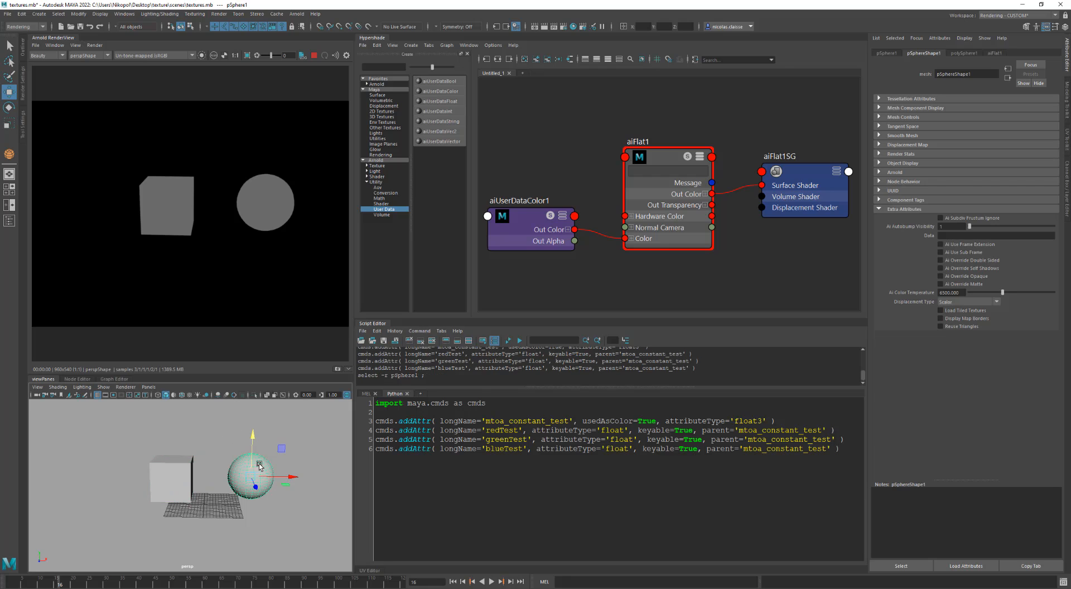
pyautogui.click(874, 567)
pyautogui.click(520, 341)
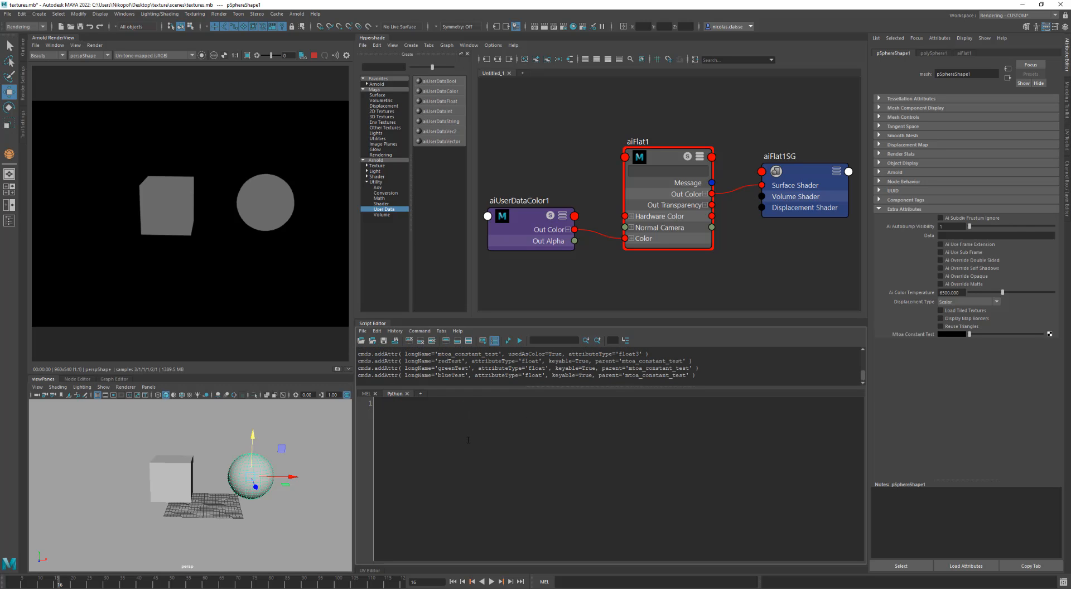
pyautogui.write("import maya.cmds as cmds  cmds.addAttr( longName='mtoa_constant_test', usedAsColor=True, attributeType='float3' ) cmds.addAttr( longName='redTest', attributeType='float', keyable=True, parent='mtoa_constant_test' ) cmds.addAttr( longName='greenTest', attributeType='float', keyable=True, parent='mtoa_constant_test' ) cmds.addAttr( longName='blueTest', attributeType='float', keyable=True, parent='mtoa_constant_test' )")
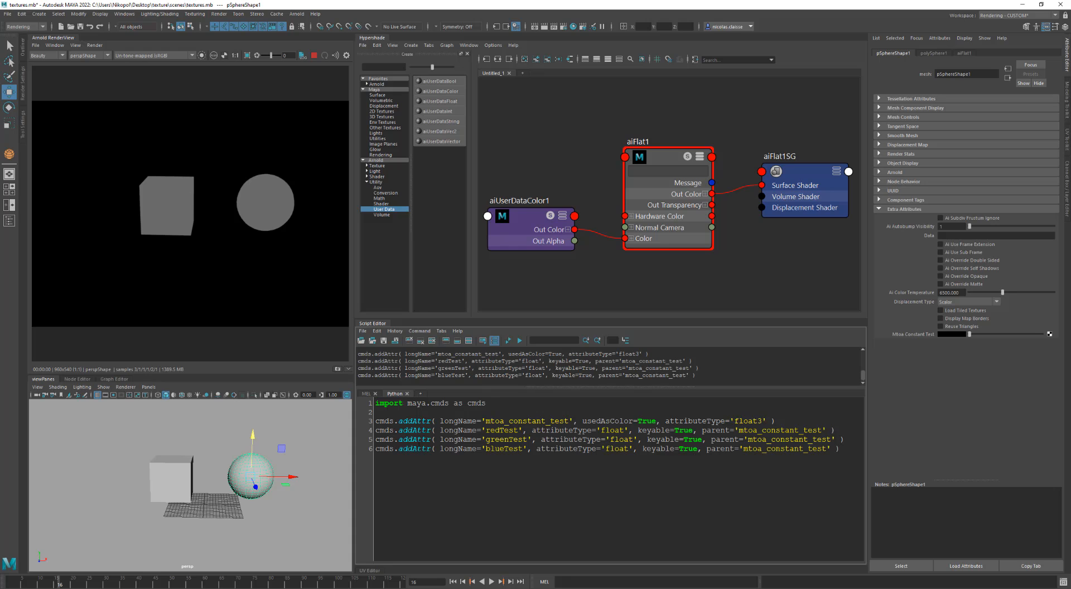
# Step: Examine the addAttr script with enlarged text in a detached, widened Script Editor, and close the editor
pyautogui.keyDown('ctrl'); pyautogui.scroll(2, 614, 435); pyautogui.keyUp('ctrl')
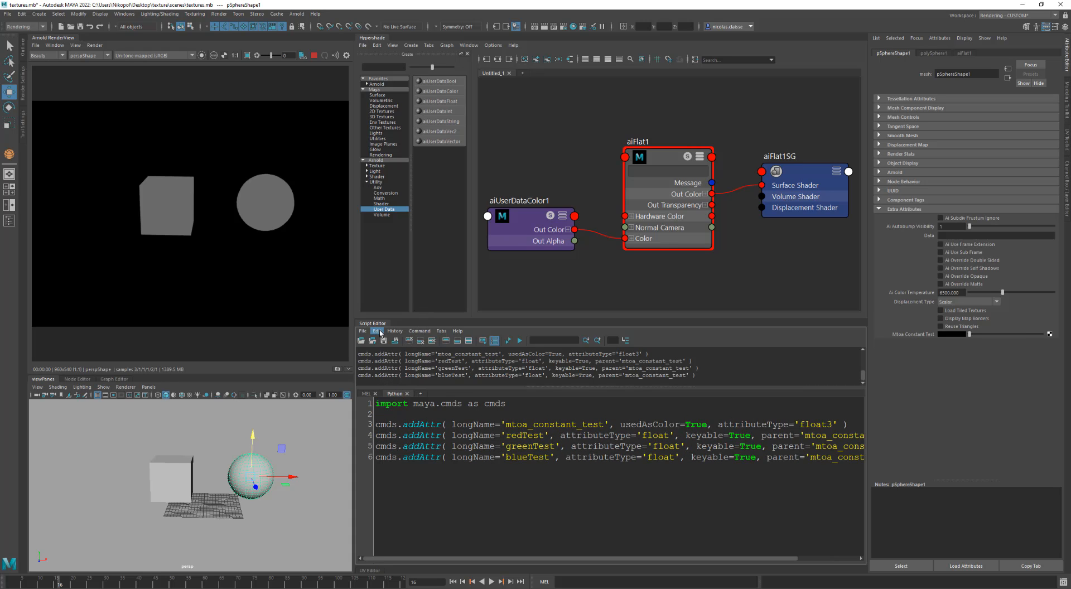
pyautogui.moveTo(373, 323); pyautogui.dragTo(250, 165)
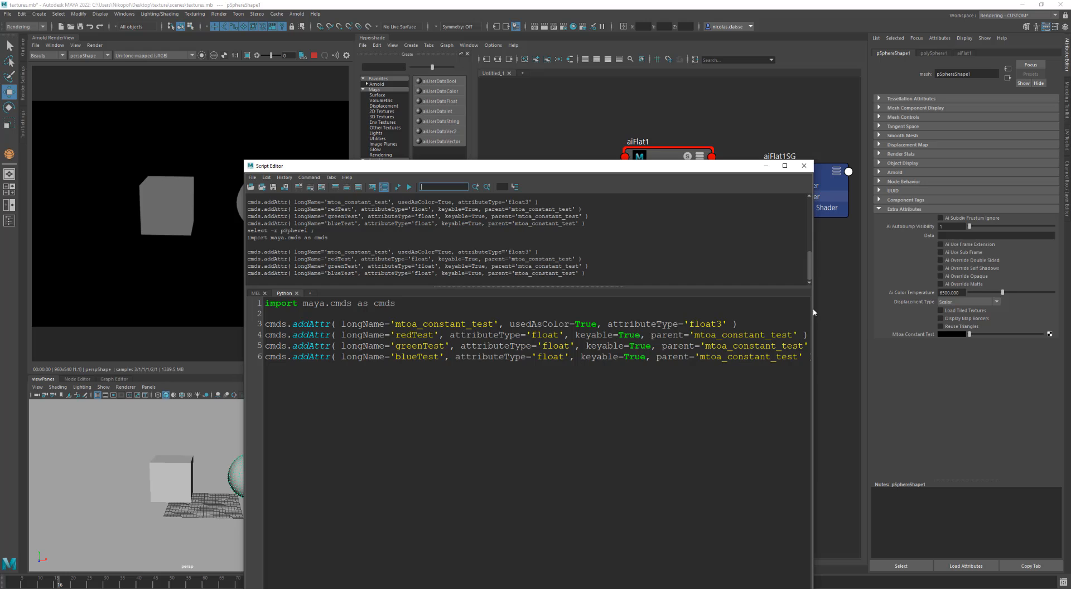
pyautogui.moveTo(813, 312); pyautogui.dragTo(940, 320)
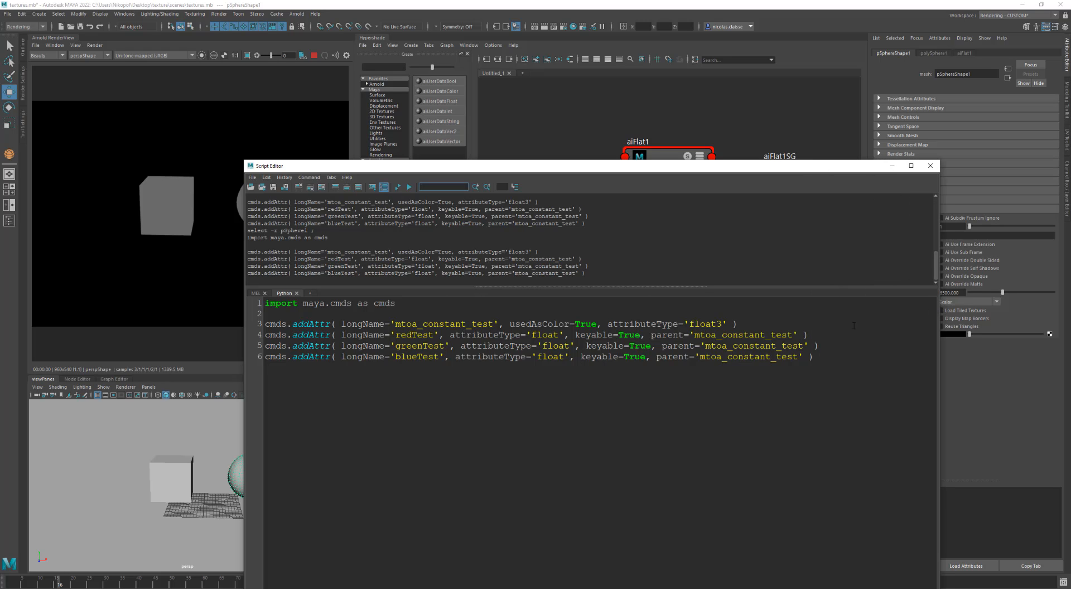
pyautogui.keyDown('ctrl'); pyautogui.scroll(1, 626, 401); pyautogui.keyUp('ctrl')
pyautogui.keyDown('ctrl'); pyautogui.scroll(1, 626, 400); pyautogui.keyUp('ctrl')
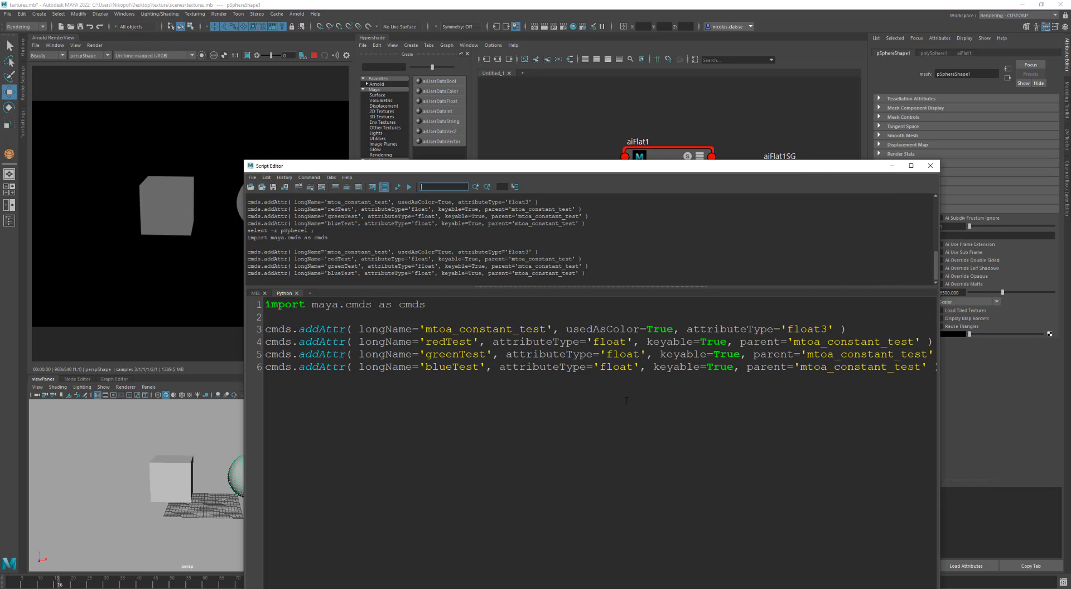
pyautogui.keyDown('ctrl'); pyautogui.scroll(-2, 626, 400); pyautogui.keyUp('ctrl')
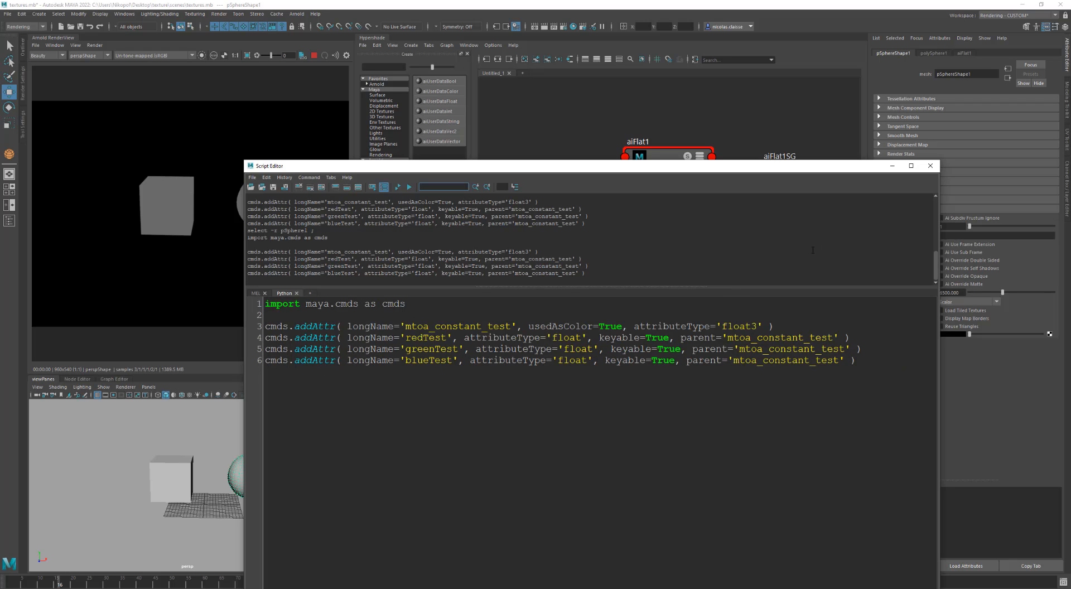
pyautogui.click(930, 165)
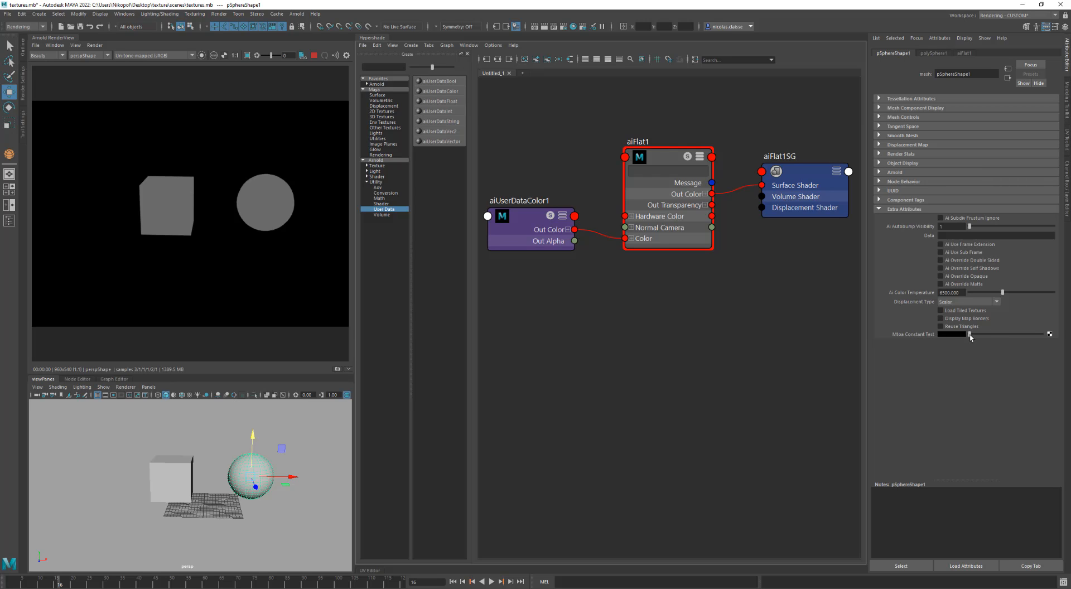
# Step: Set the sphere shape's Mtoa Constant Test colour to green
pyautogui.moveTo(970, 336); pyautogui.dragTo(1003, 337)
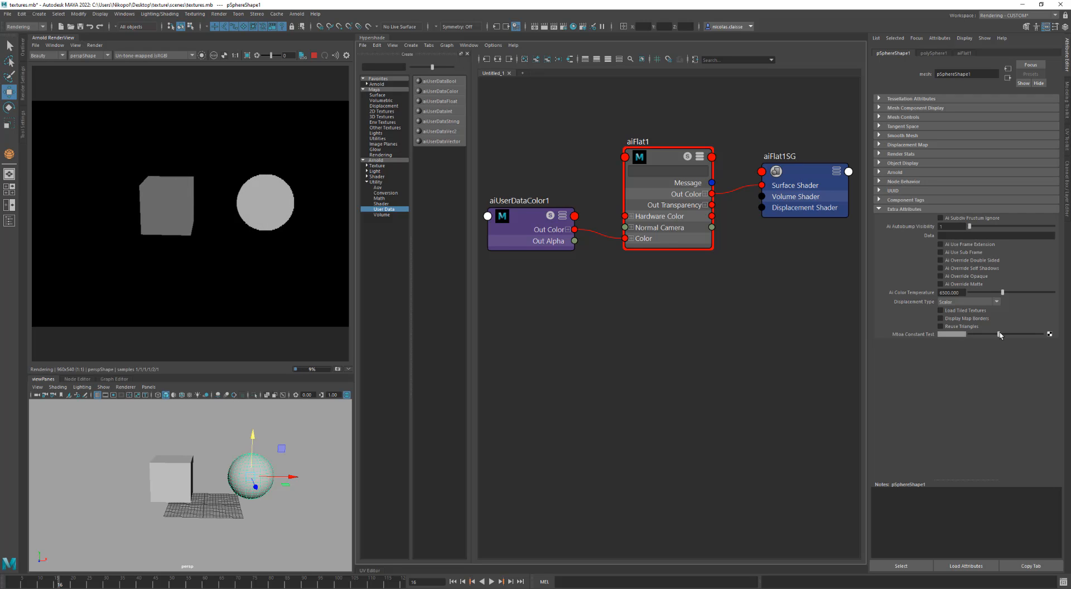
pyautogui.click(958, 334)
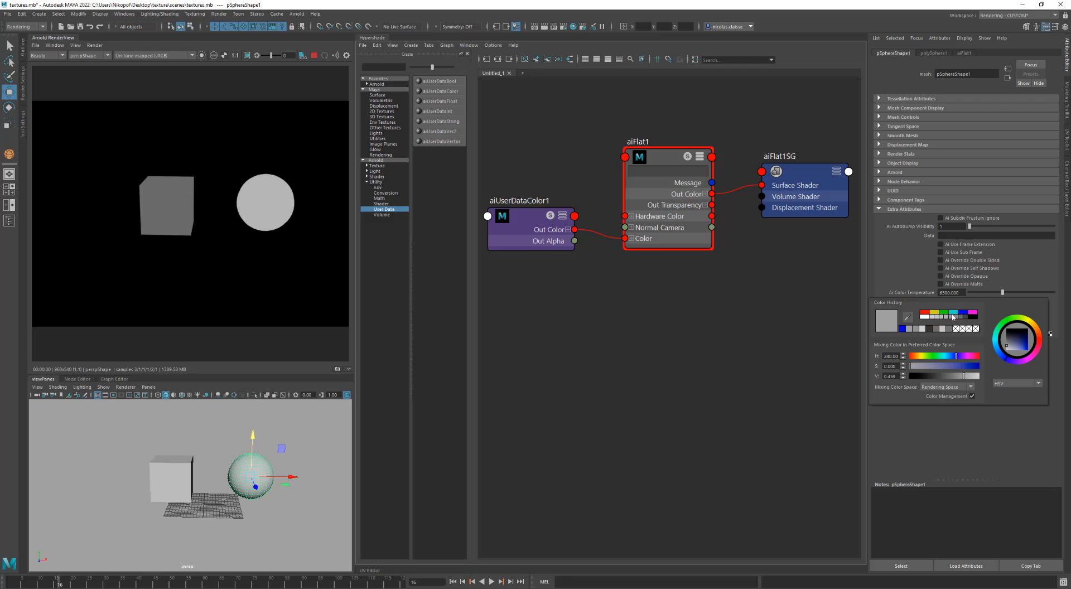
pyautogui.click(945, 313)
# Step: Set the cube shape's Mtoa Constant Test colour to yellow
pyautogui.click(165, 203)
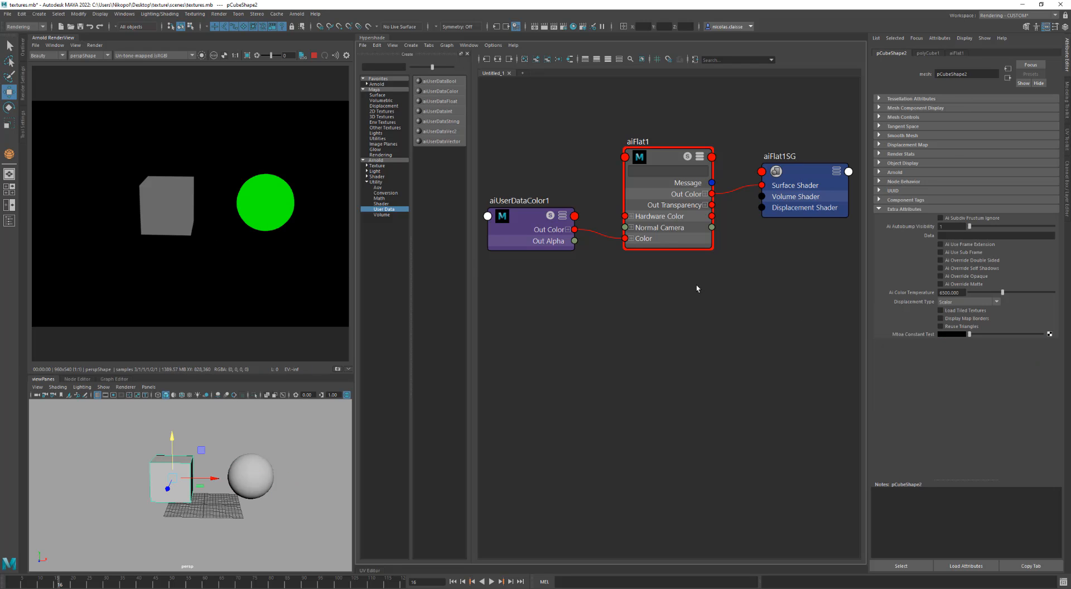
pyautogui.scroll(-2, 697, 288)
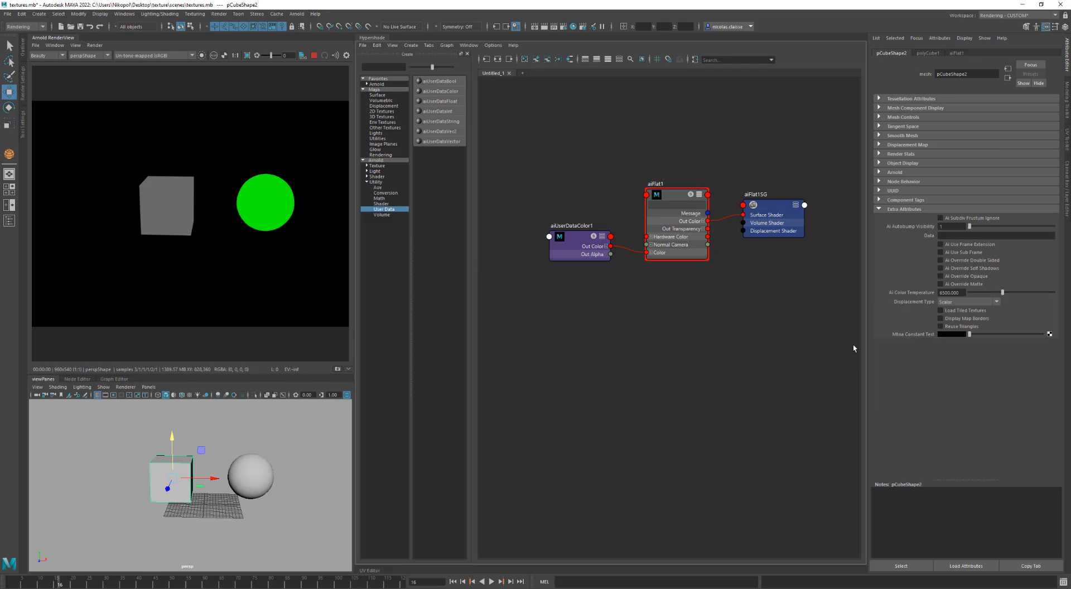
pyautogui.click(955, 333)
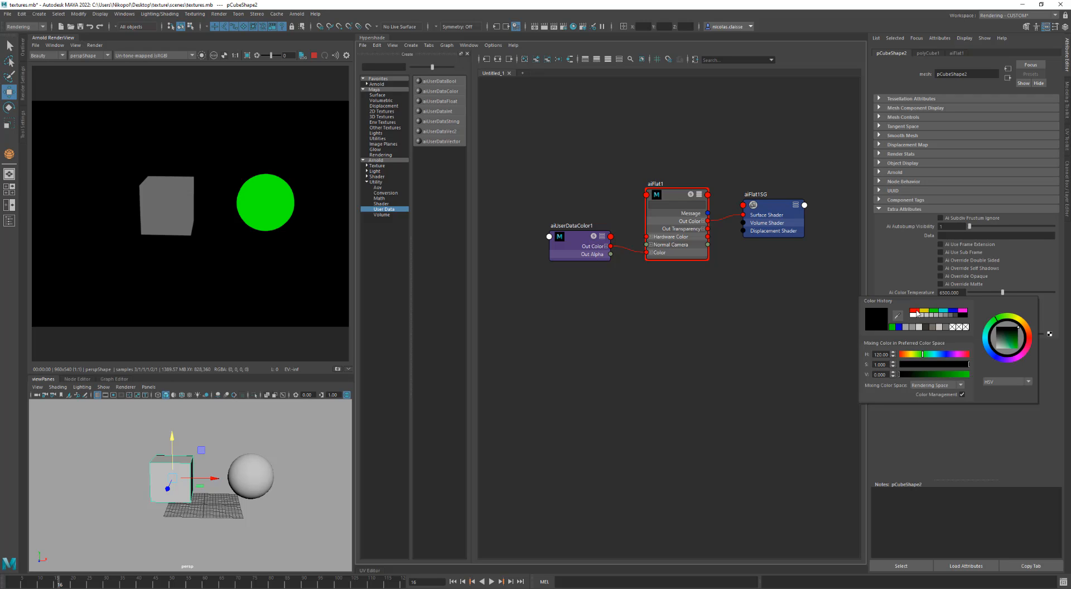
pyautogui.click(925, 312)
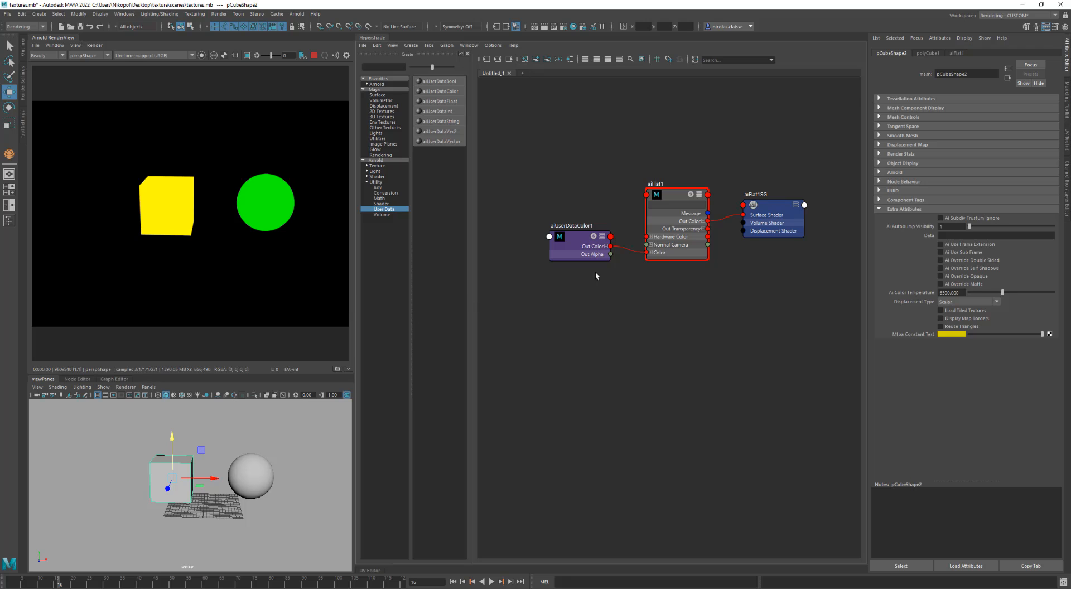
# Step: Examine the aiUserDataColor1 attribute name, the sphere shape's extra attributes and the inputs of aiSwitch1
pyautogui.scroll(-2, 574, 251)
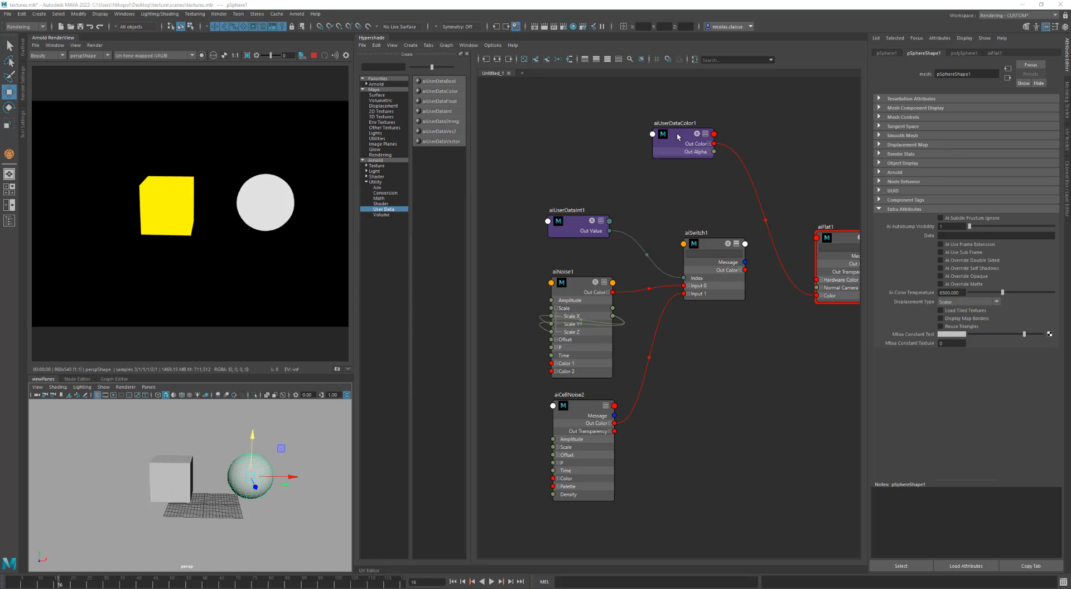
pyautogui.click(672, 150)
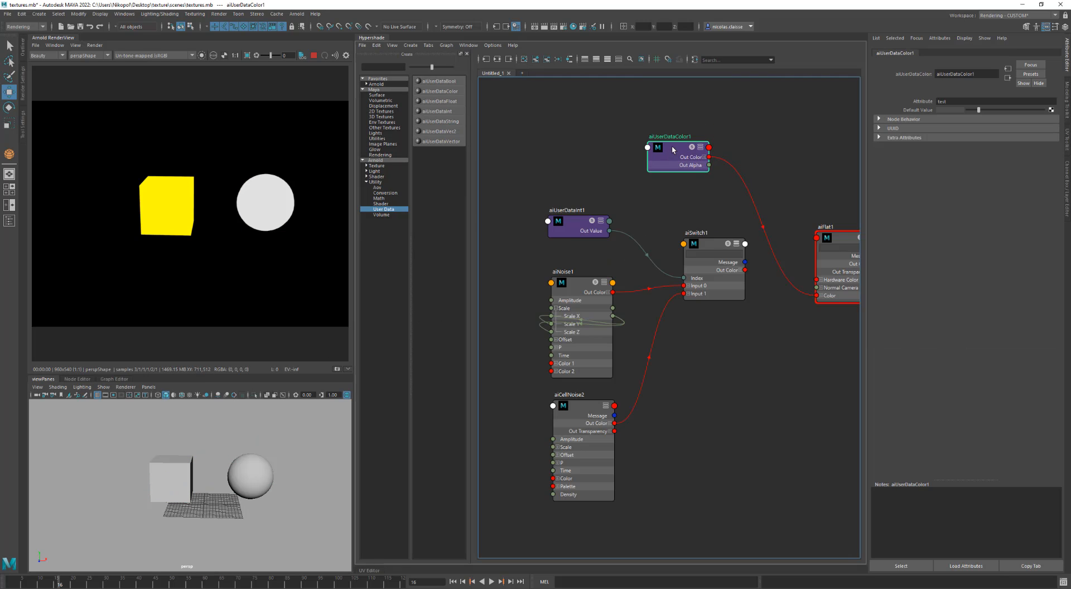
pyautogui.moveTo(673, 149); pyautogui.dragTo(676, 143)
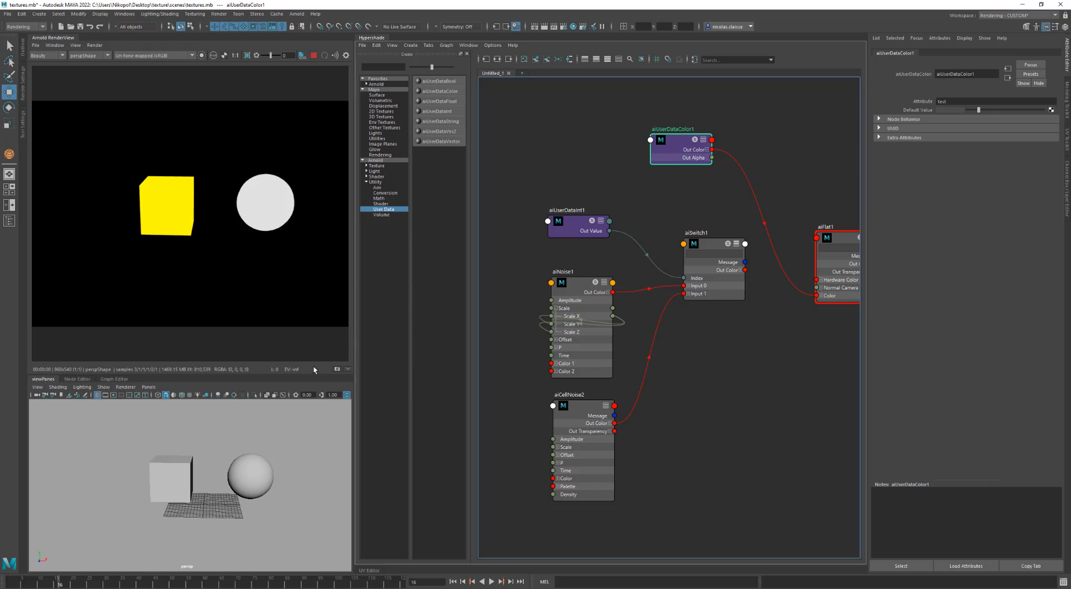
pyautogui.click(256, 486)
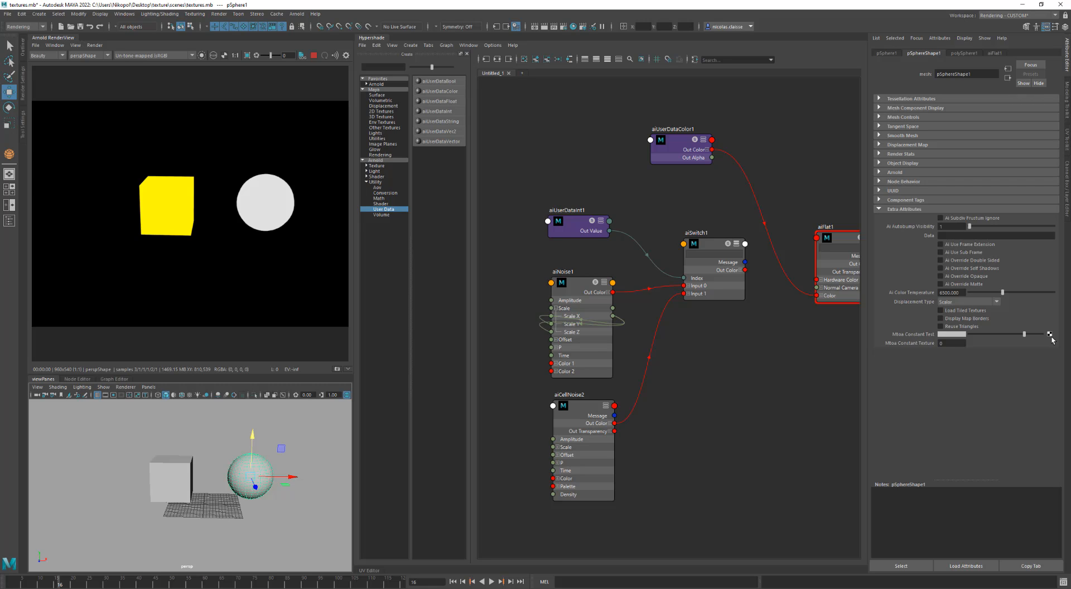
pyautogui.click(711, 248)
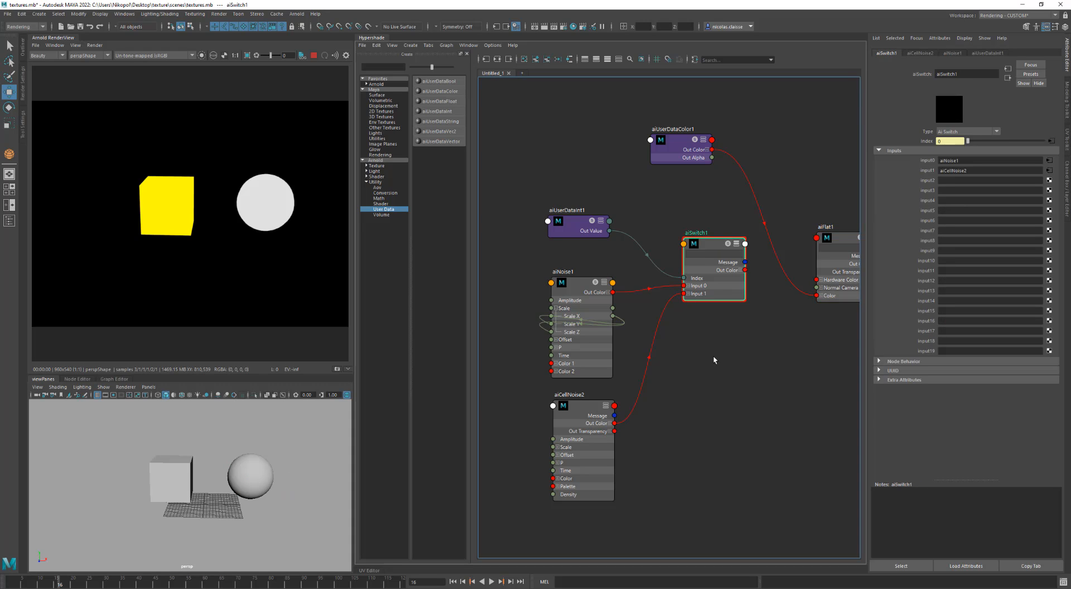
# Step: Add another aiSwitch node to the empty area of the Hypershade graph and delete its shading group
pyautogui.click(713, 356)
pyautogui.press('Tab')
pyautogui.write('ai')
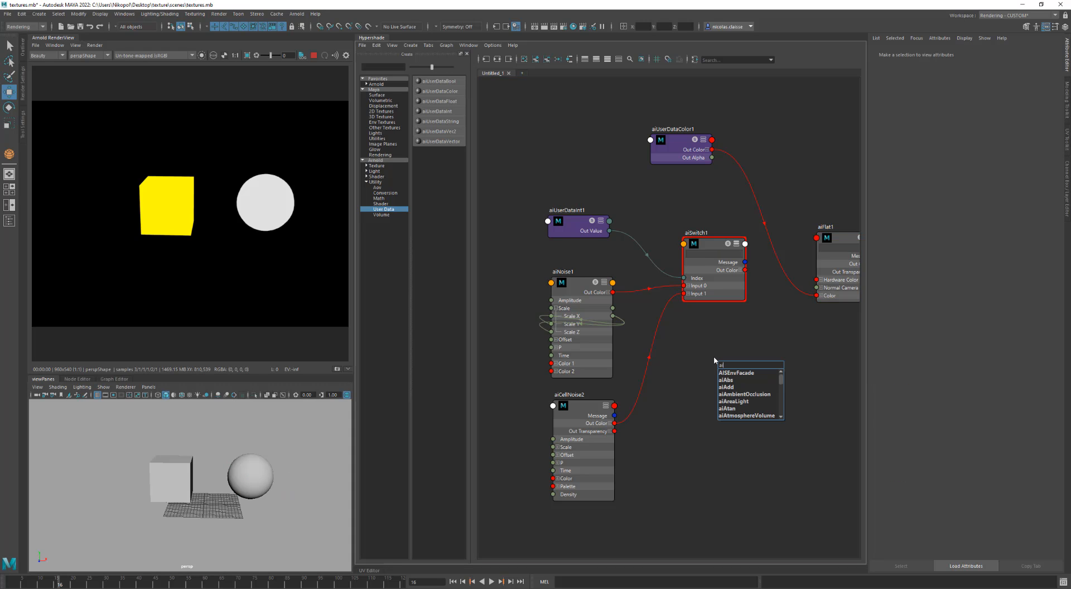
pyautogui.write('Switch')
pyautogui.press('Return')
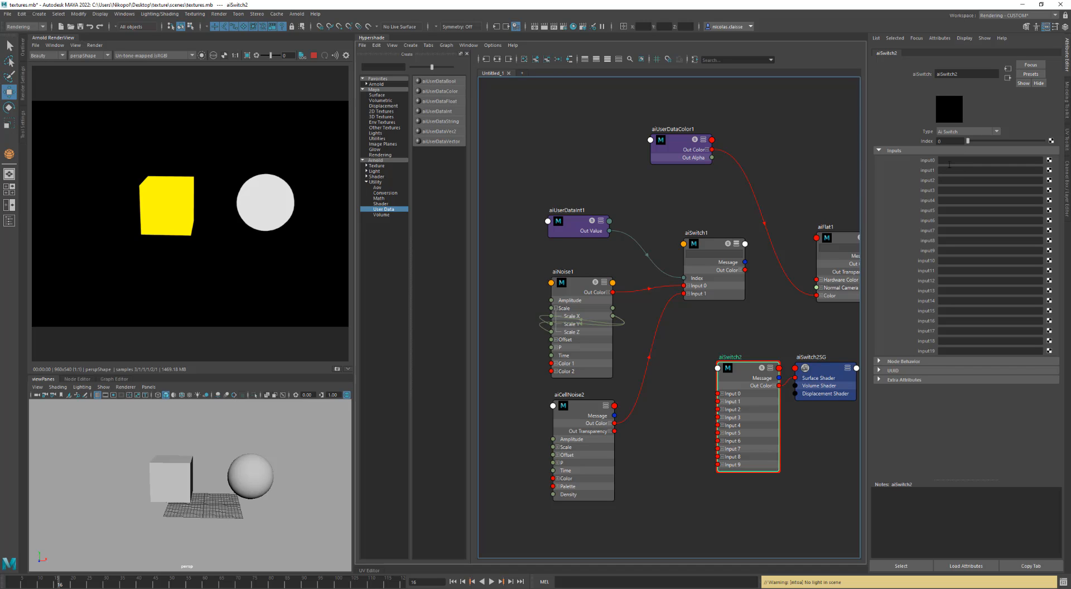
pyautogui.click(830, 368)
pyautogui.press('Delete')
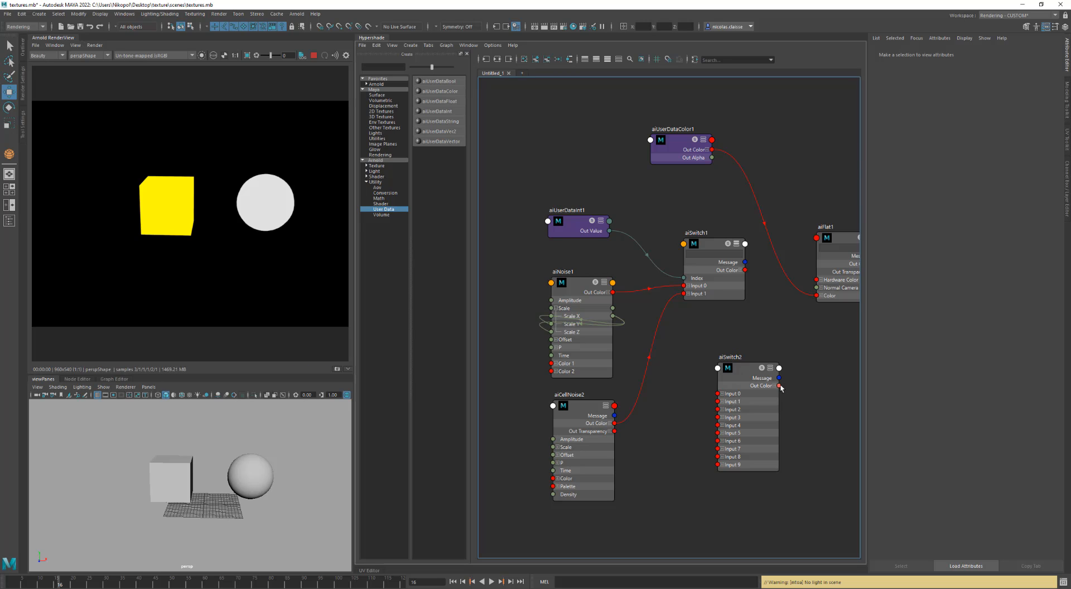
pyautogui.moveTo(780, 385); pyautogui.dragTo(837, 352)
# Step: Check the noise and user data nodes feeding aiSwitch1, and connect its Out Color to the aiFlat1 Color
pyautogui.click(711, 246)
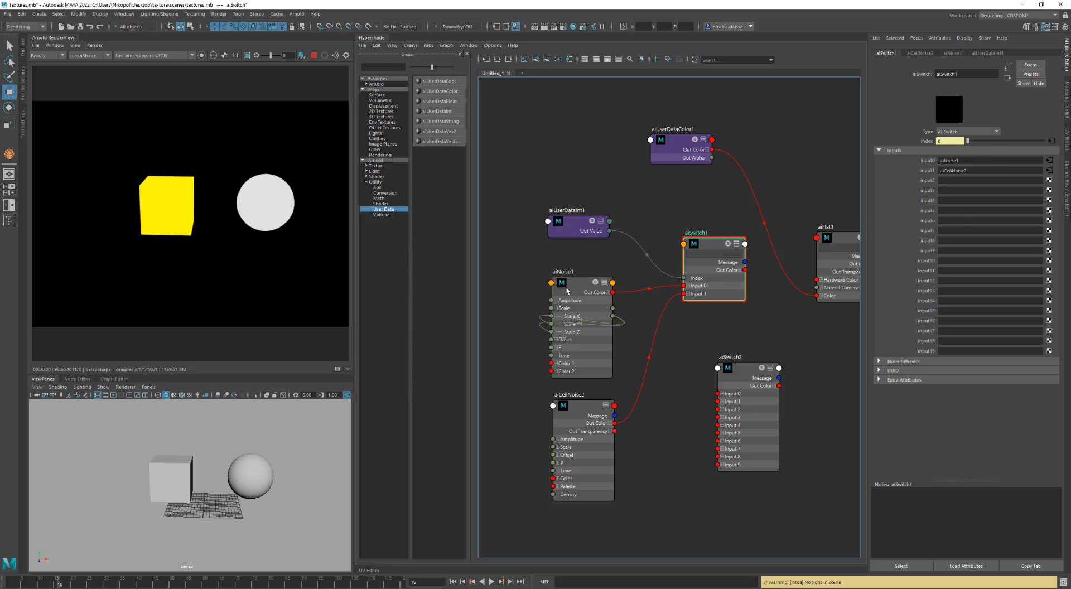
pyautogui.click(567, 291)
pyautogui.click(579, 412)
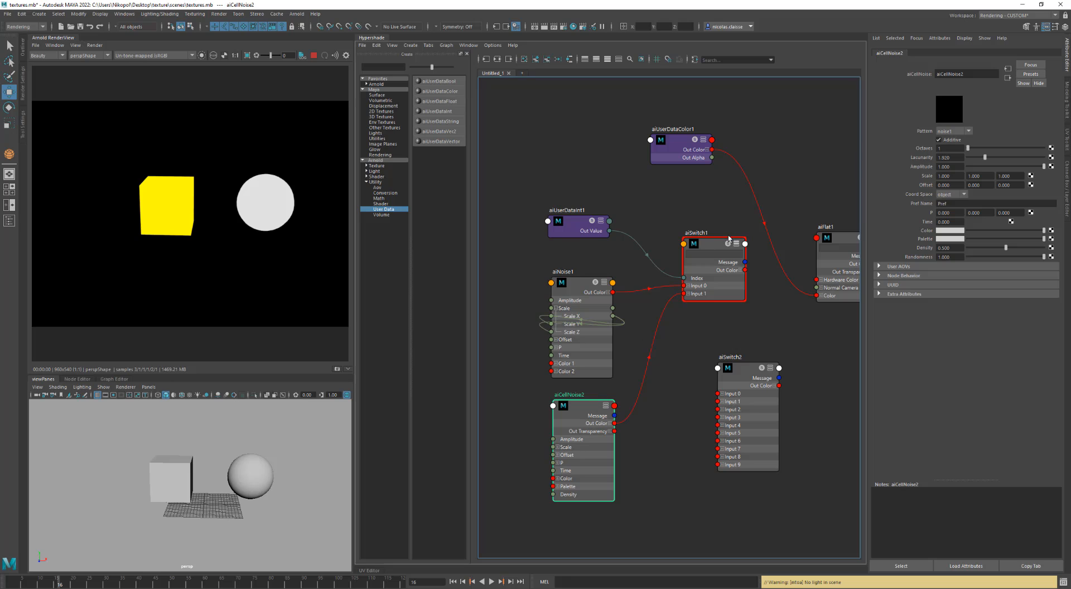
pyautogui.moveTo(568, 231); pyautogui.dragTo(573, 229)
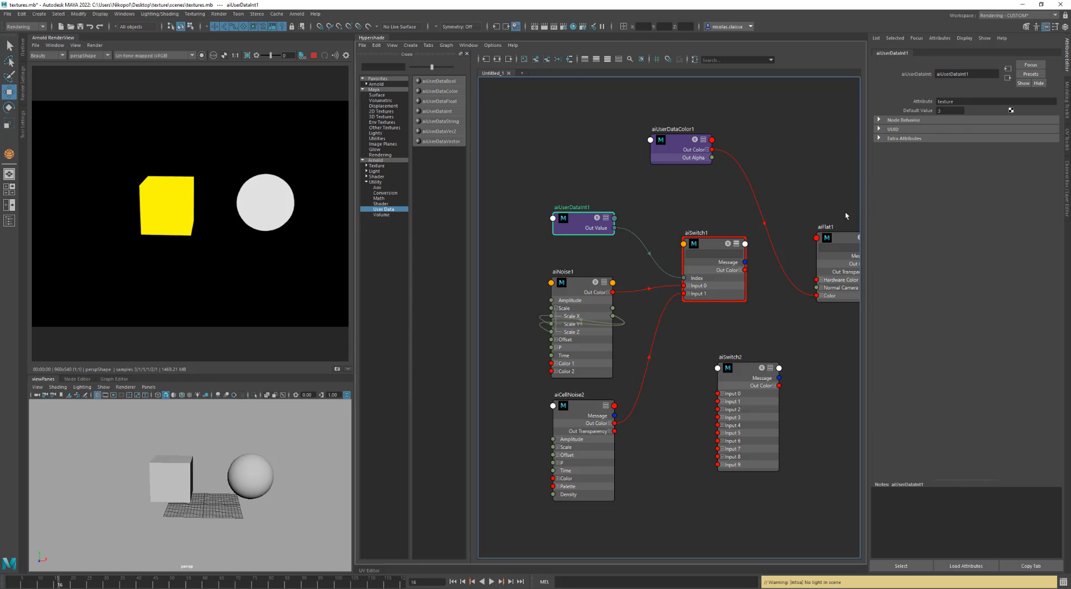
pyautogui.moveTo(746, 270); pyautogui.dragTo(818, 296)
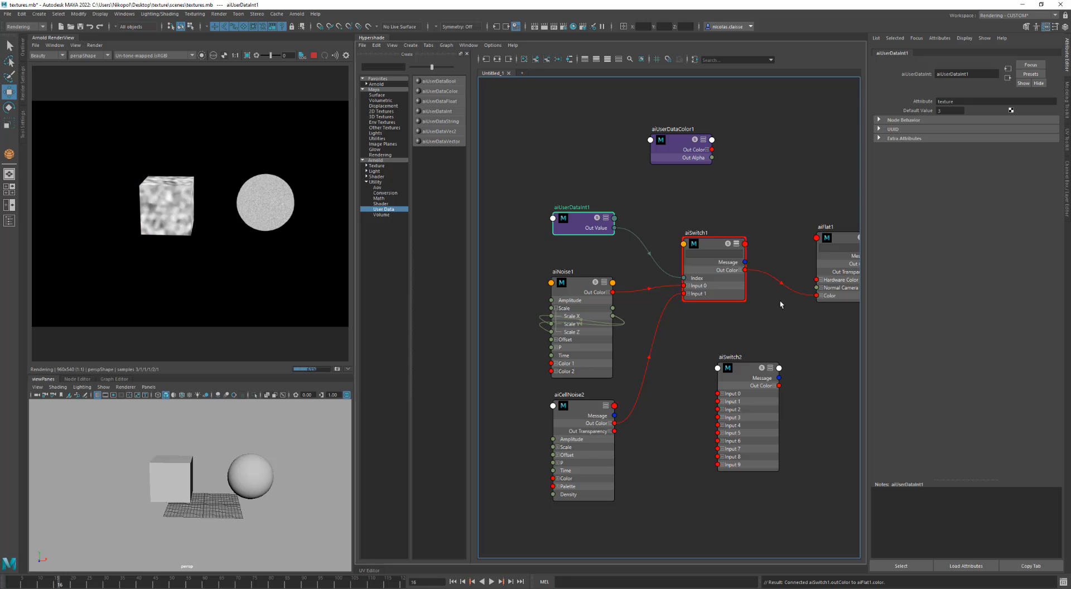
# Step: Create a polygon sphere beside the existing sphere and assign the aiFlat1 shader to it
pyautogui.keyDown('shift'); pyautogui.moveTo(301, 500); pyautogui.dragTo(304, 552, button='right'); pyautogui.keyUp('shift')
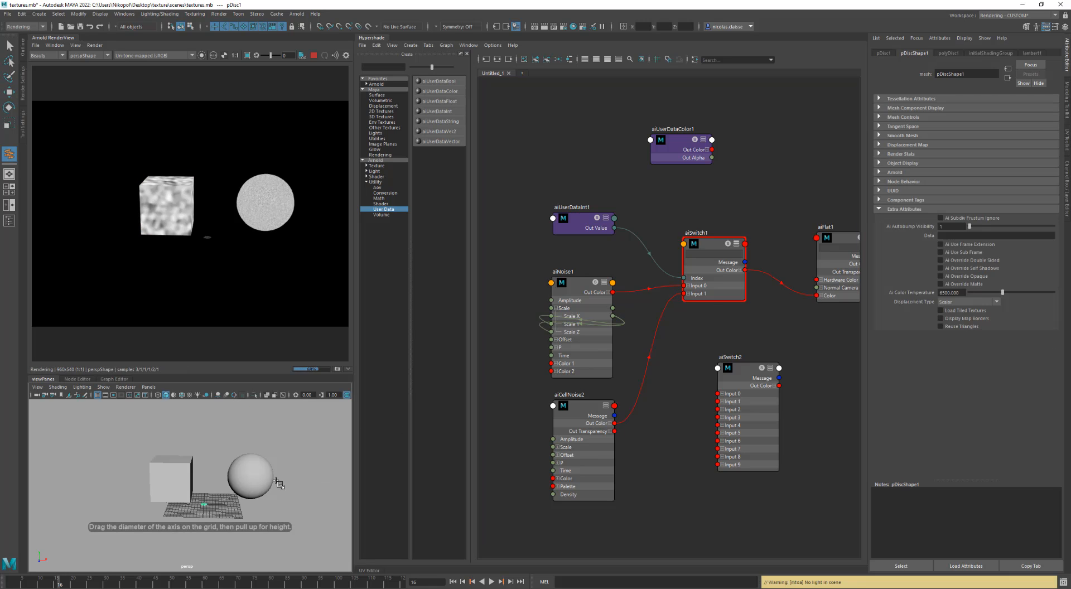
pyautogui.press('Delete')
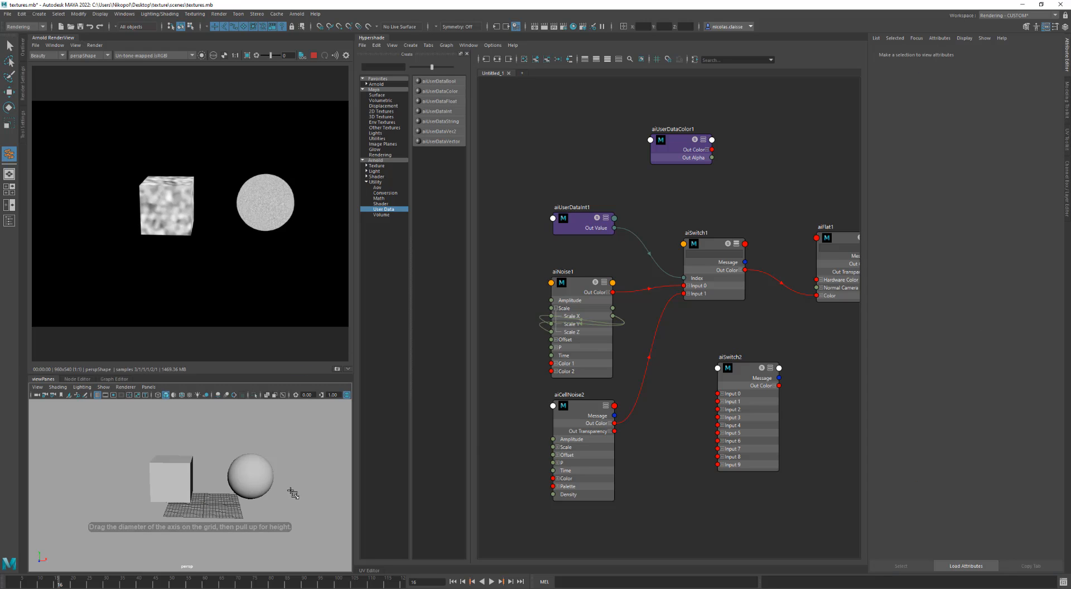
pyautogui.keyDown('shift'); pyautogui.moveTo(290, 422); pyautogui.dragTo(325, 423, button='right'); pyautogui.keyUp('shift')
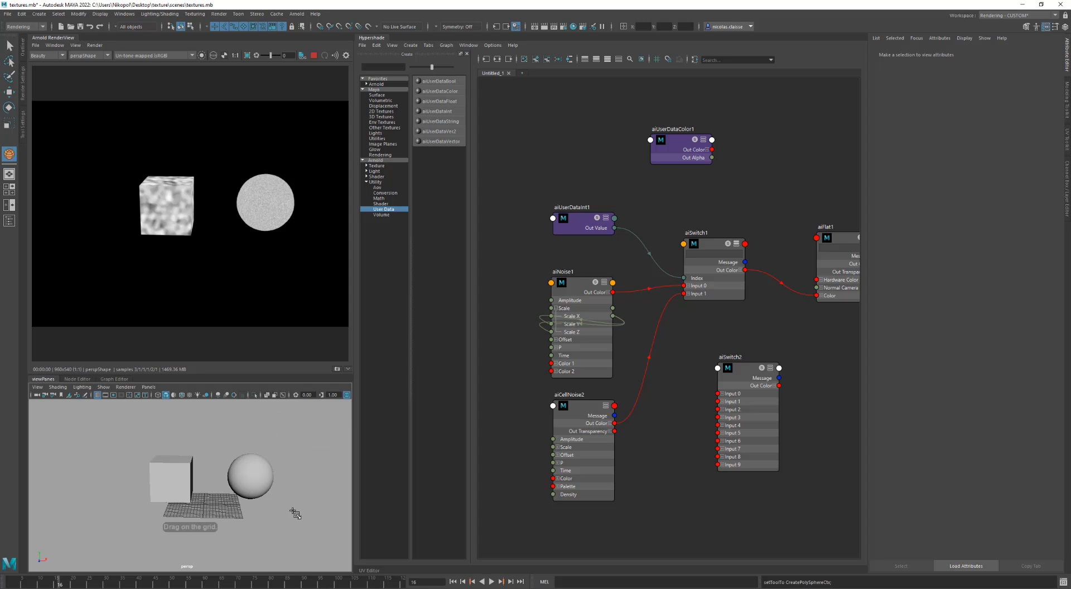
pyautogui.moveTo(311, 500)
pyautogui.mouseDown()
pyautogui.moveTo(310, 516)
pyautogui.moveTo(310, 501)
pyautogui.mouseUp()
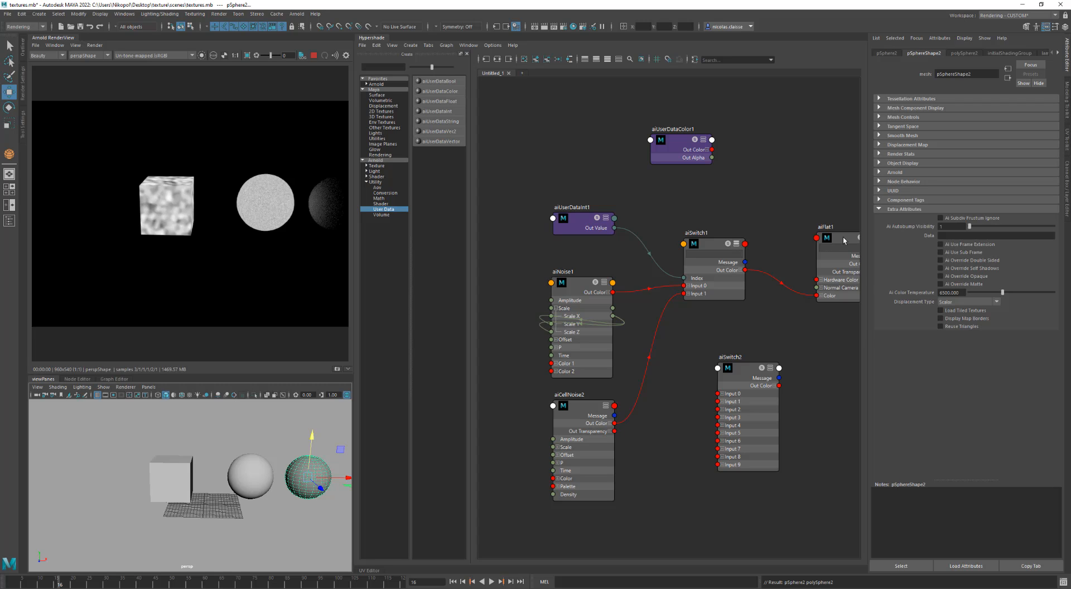
pyautogui.moveTo(312, 468); pyautogui.dragTo(313, 468, button='middle')
pyautogui.scroll(3, 313, 469)
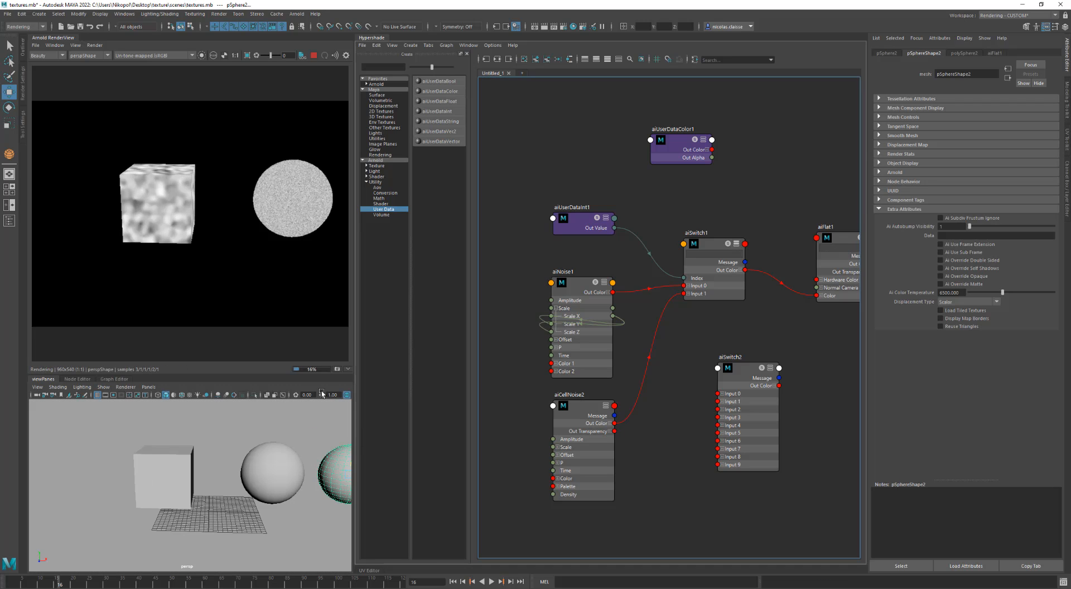
# Step: Create an aiCheckerboard texture in the input3 slot of aiSwitch1
pyautogui.scroll(-5, 275, 276)
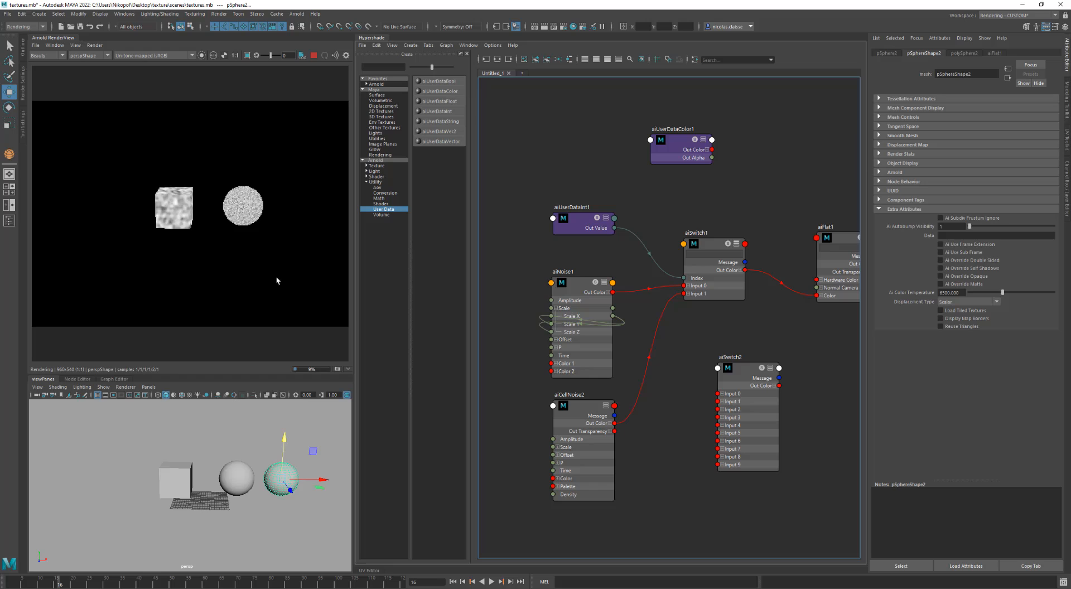
pyautogui.keyDown('alt'); pyautogui.moveTo(277, 278); pyautogui.dragTo(266, 277, button='middle'); pyautogui.keyUp('alt')
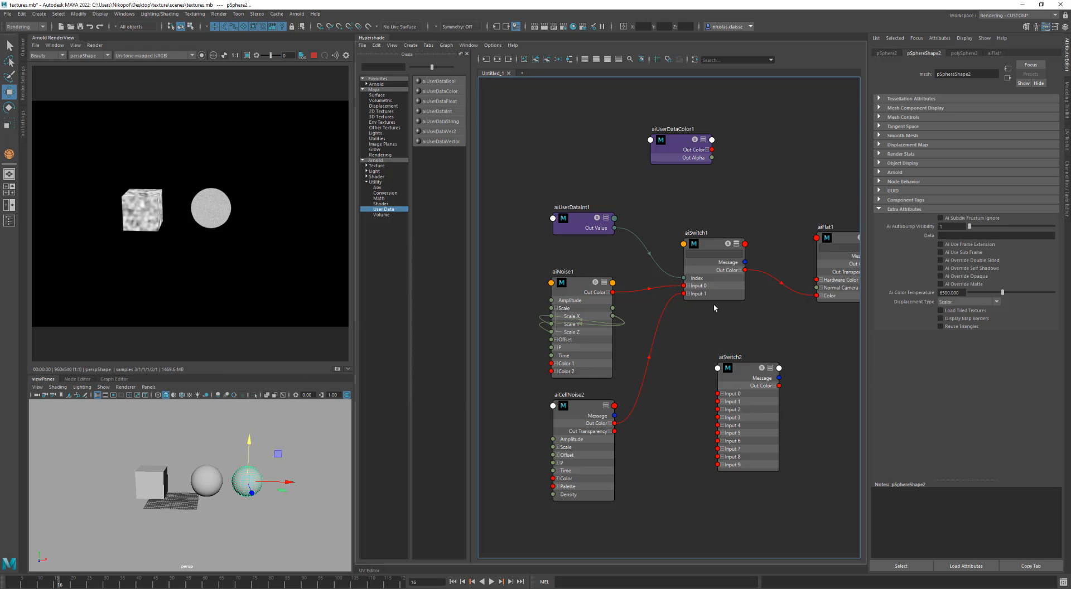
pyautogui.click(715, 244)
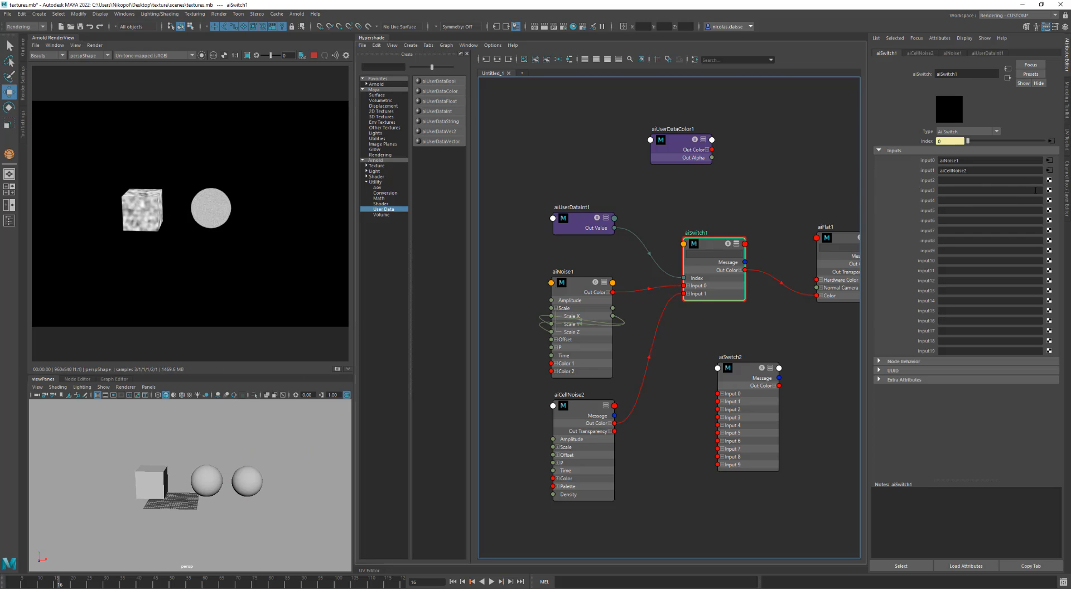
pyautogui.click(1049, 190)
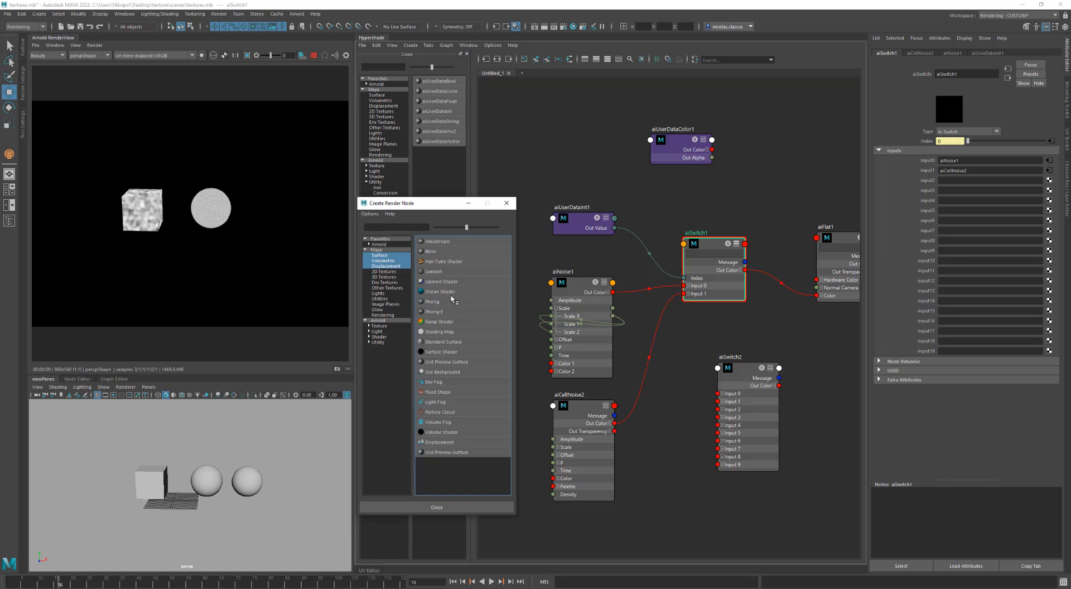
pyautogui.click(383, 326)
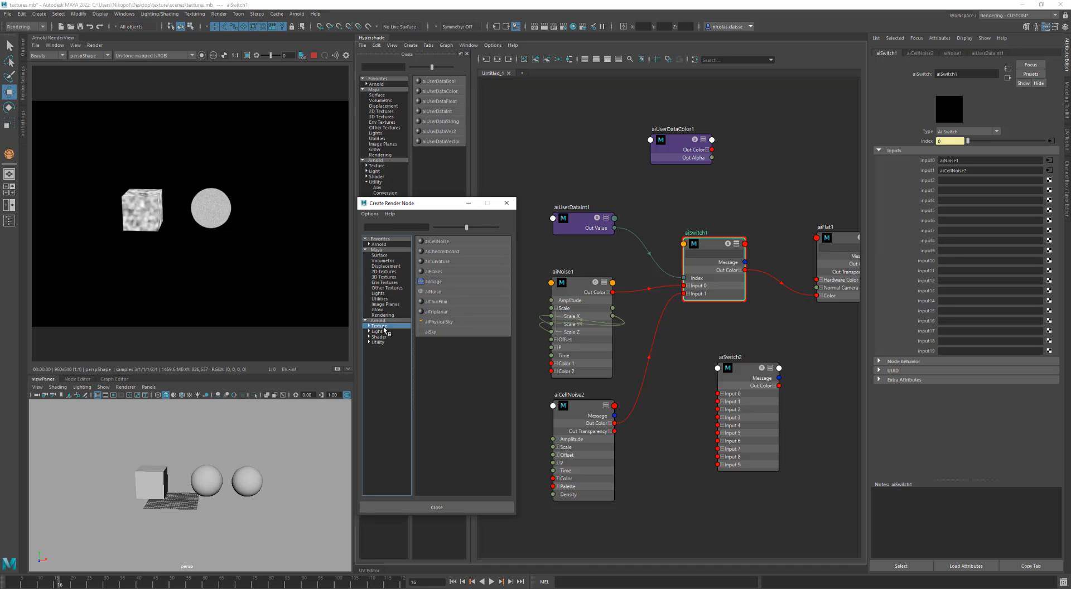
pyautogui.click(462, 254)
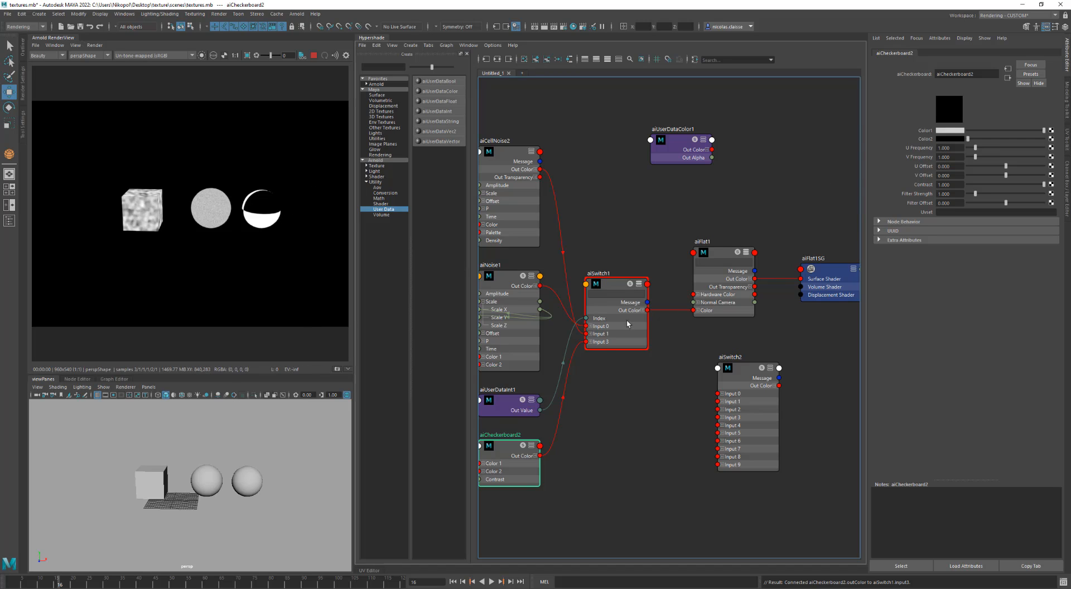
# Step: Set the Default Value of aiUserDataInt1 to 1 and shift the node slightly within the graph
pyautogui.click(607, 283)
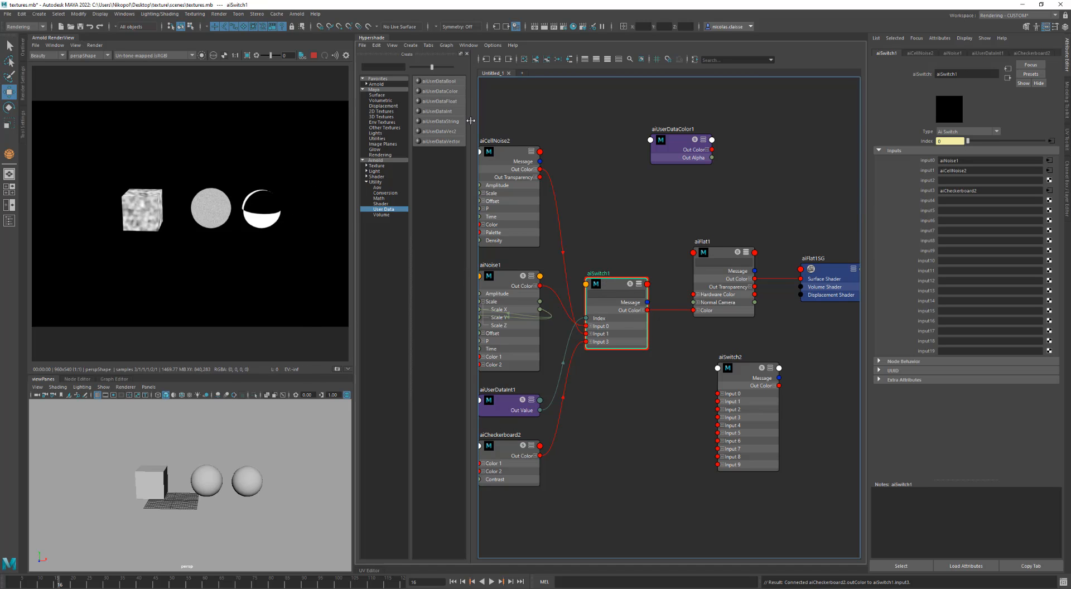
pyautogui.scroll(3, 559, 383)
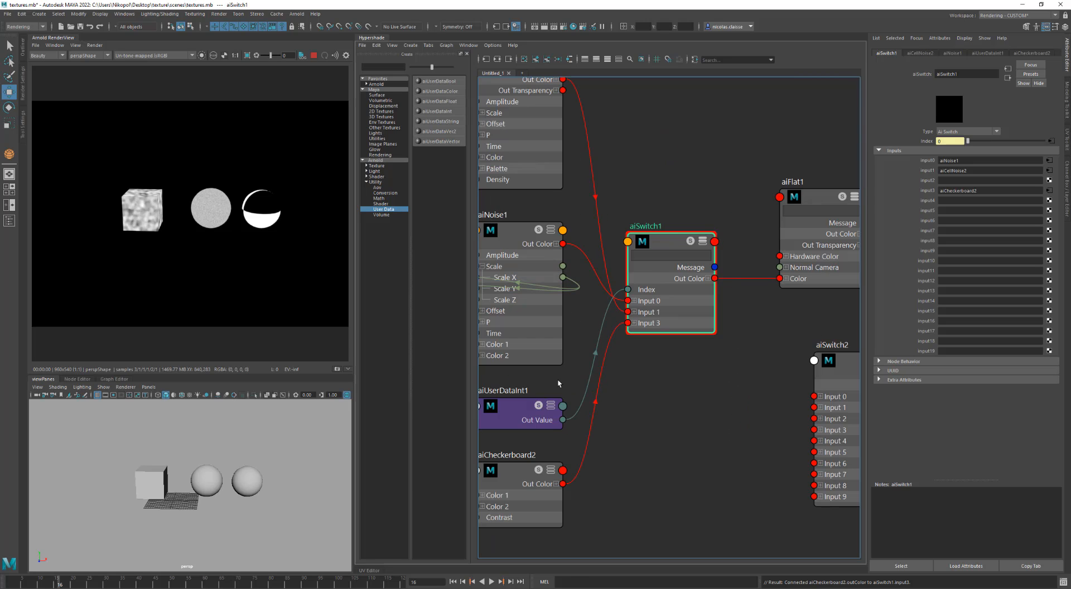
pyautogui.click(522, 415)
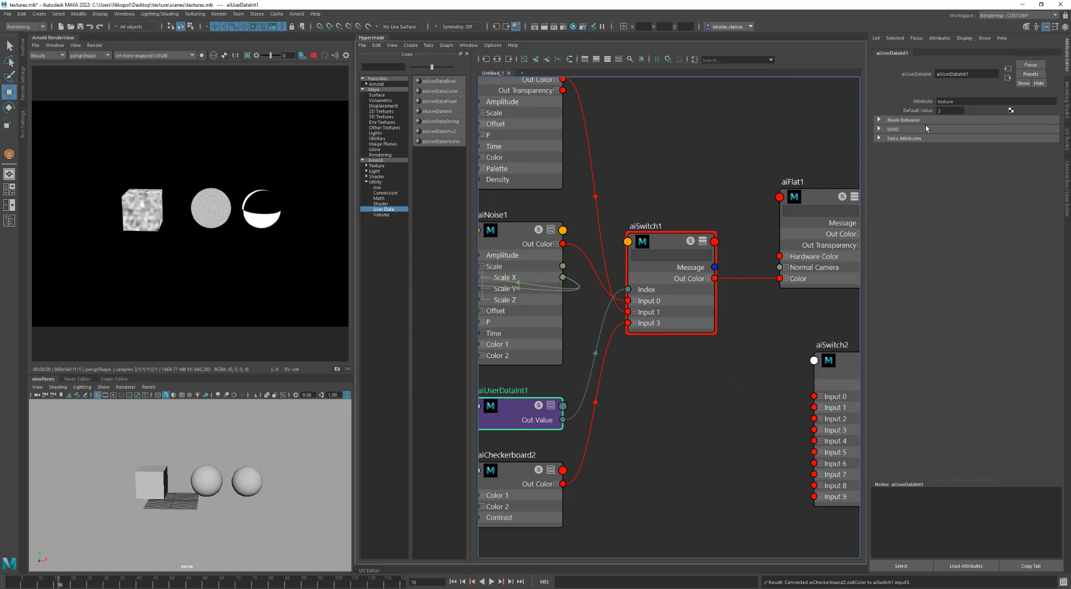
pyautogui.click(954, 111)
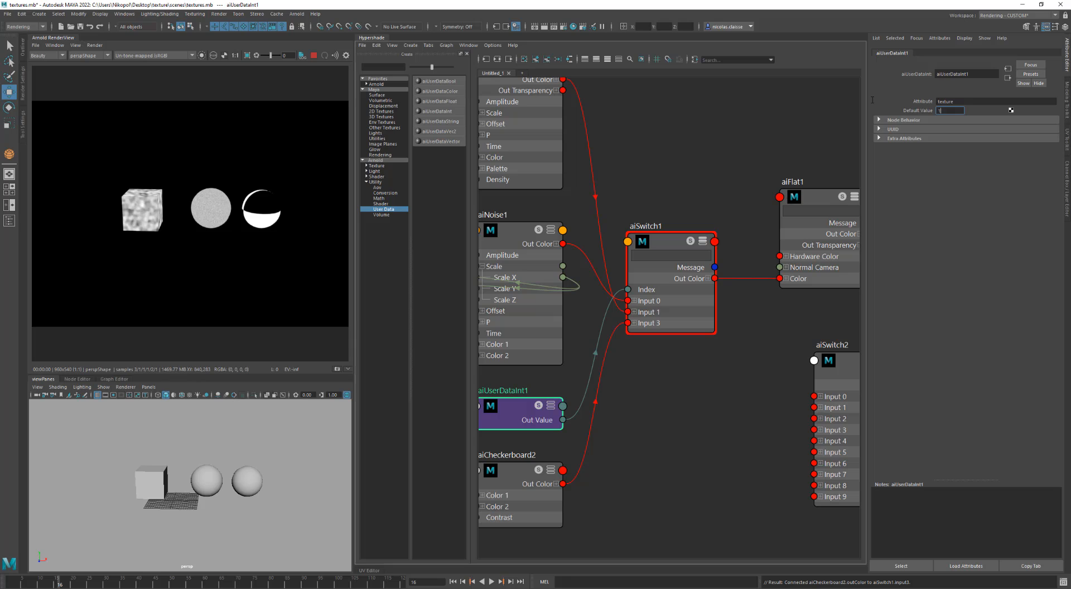
pyautogui.write('1')
pyautogui.press('Return')
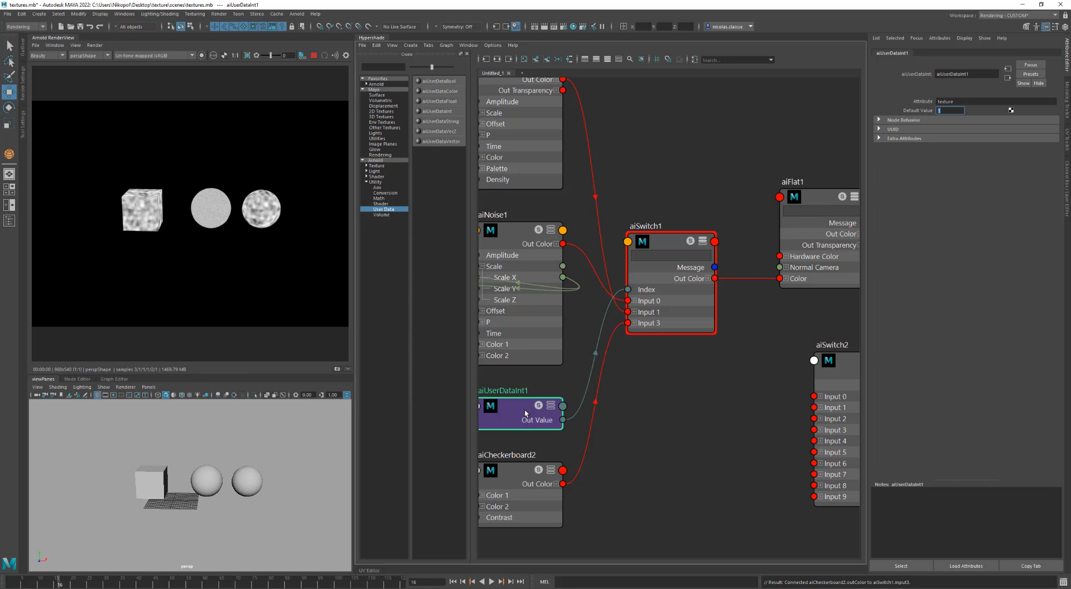
pyautogui.click(525, 414)
pyautogui.moveTo(506, 417); pyautogui.dragTo(518, 402)
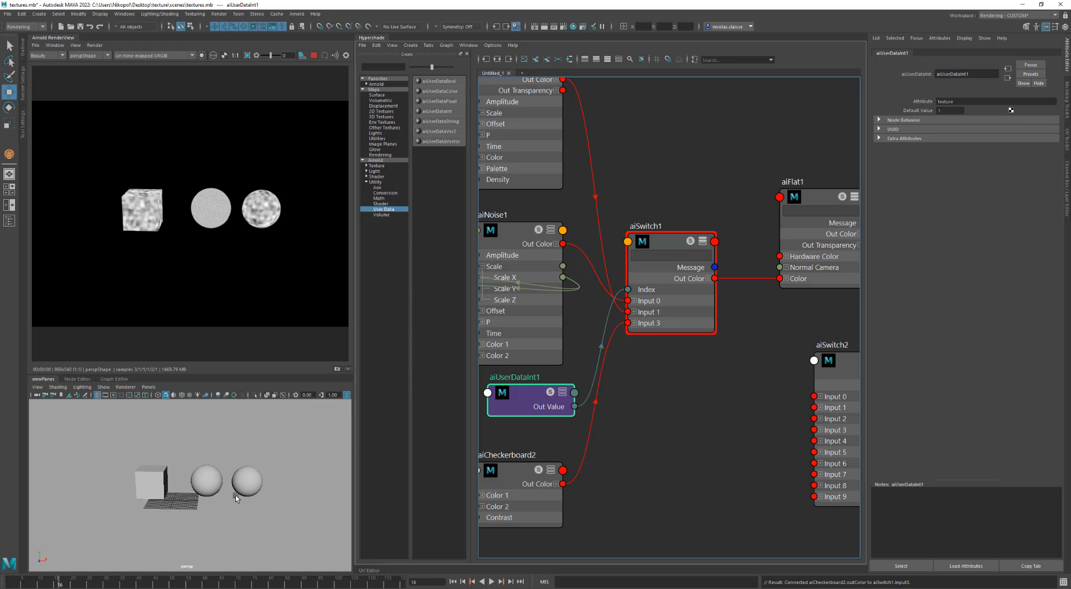
# Step: Draft an integer attribute named mtoa_constant_texture for the middle sphere's shape, close the dialog without adding it, and recheck the aiUserDataInt1 node and the sphere
pyautogui.click(207, 489)
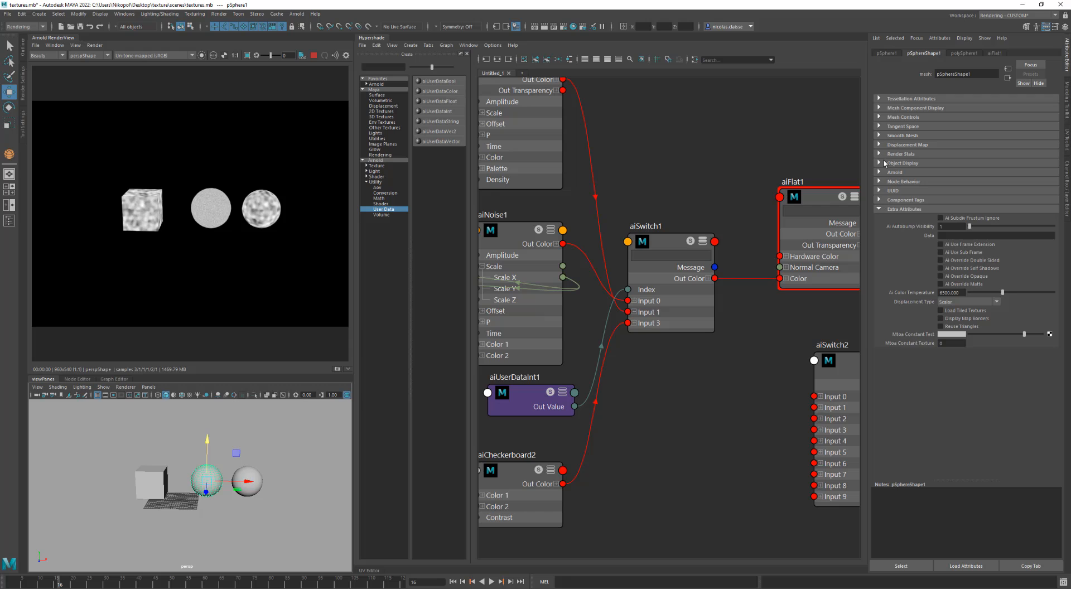
pyautogui.click(895, 566)
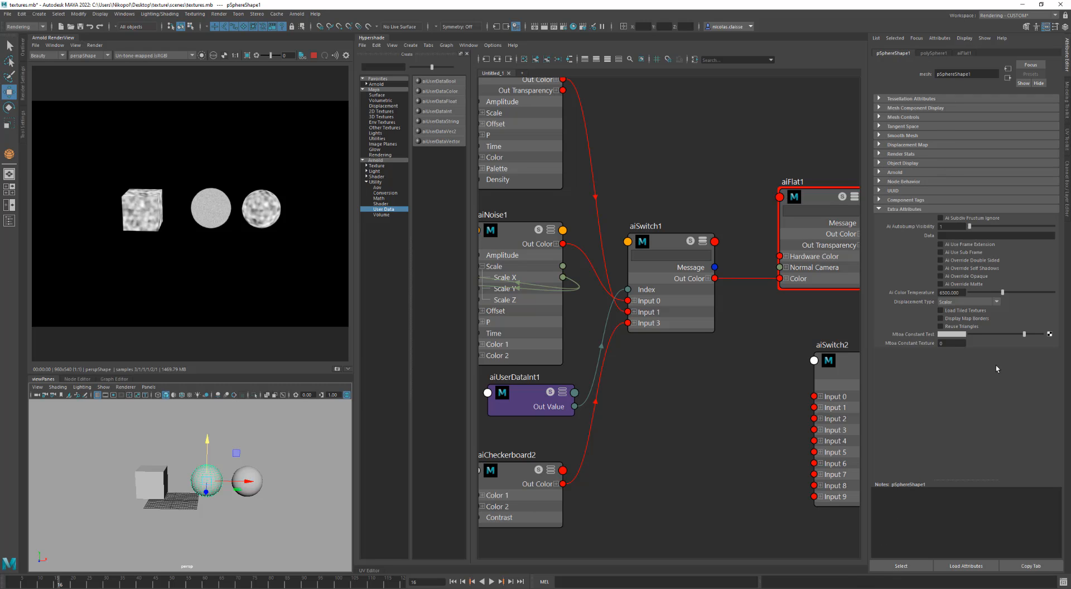
pyautogui.click(1068, 190)
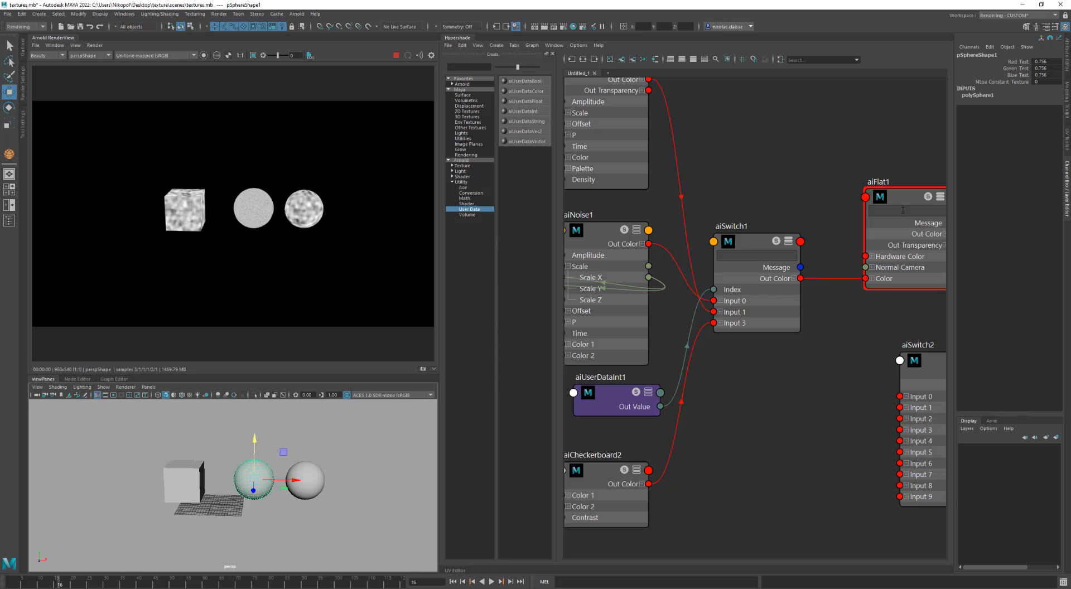
pyautogui.rightClick(994, 167)
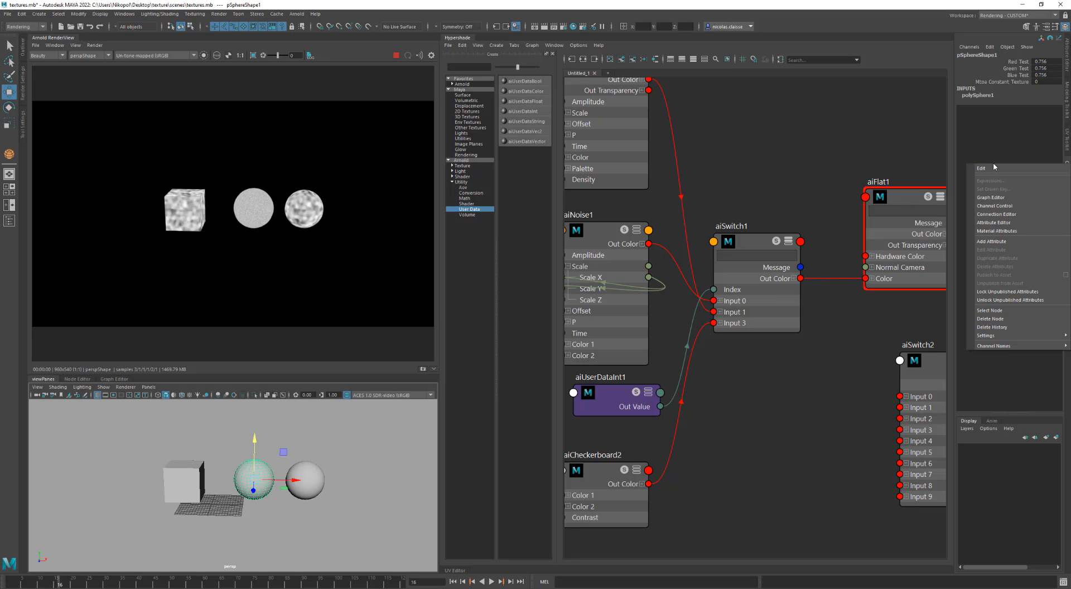
pyautogui.click(998, 241)
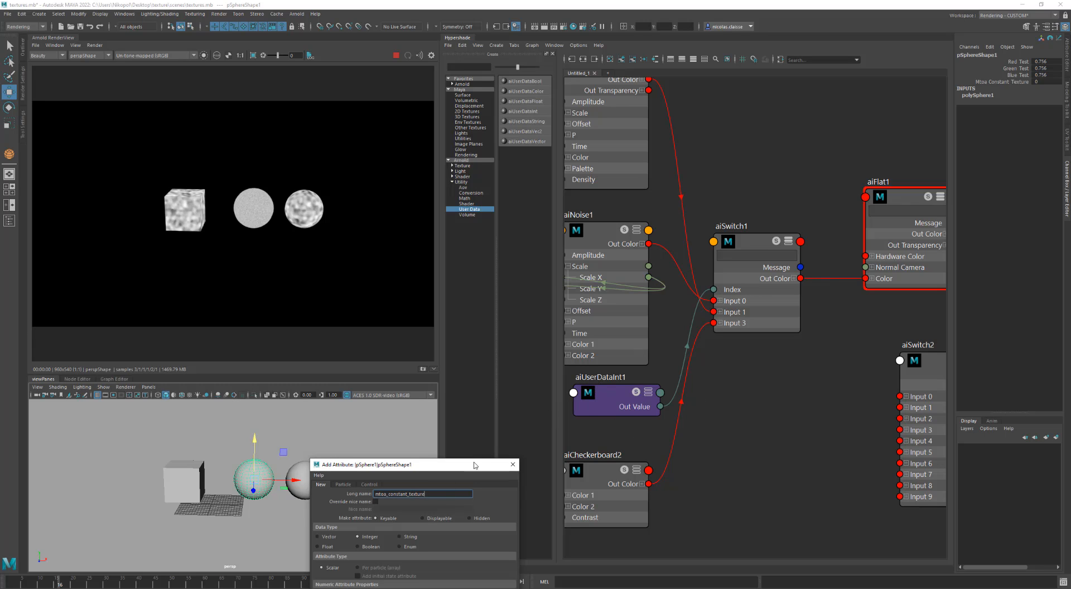
pyautogui.moveTo(475, 465); pyautogui.dragTo(469, 356)
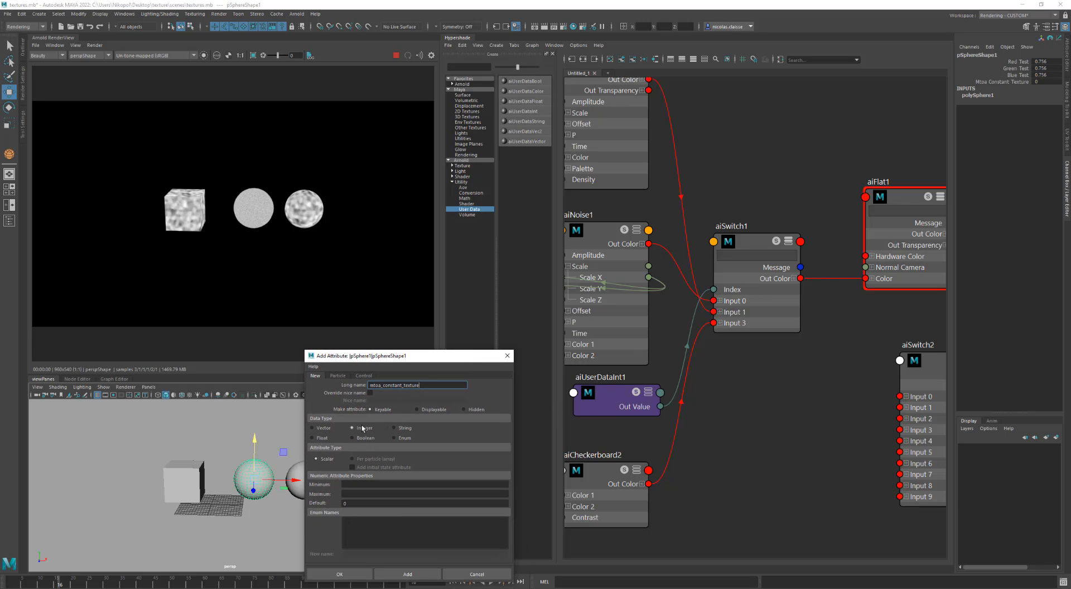
pyautogui.click(507, 355)
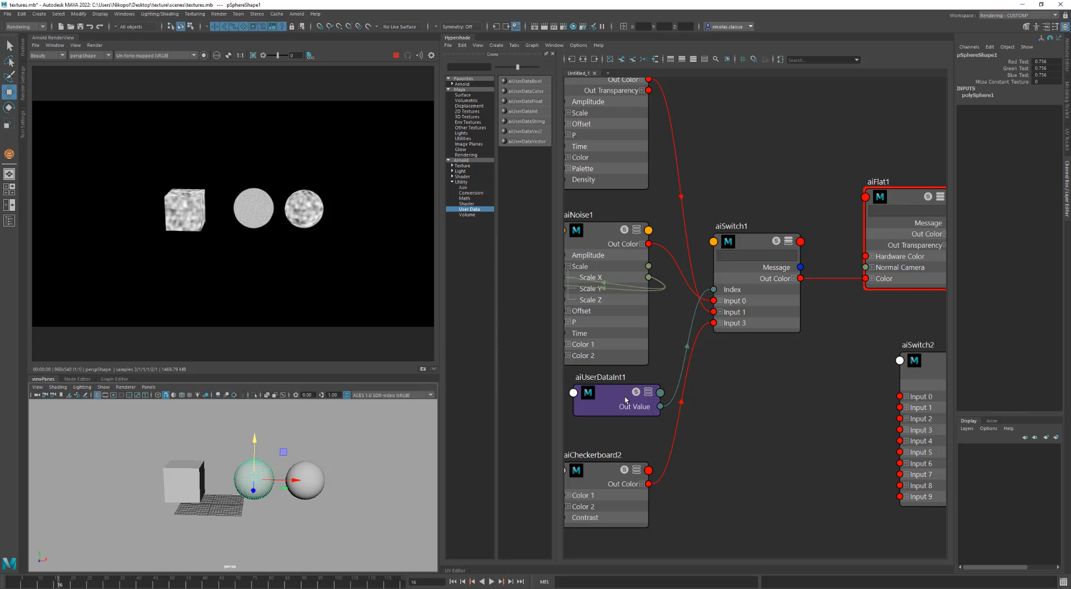
pyautogui.click(626, 400)
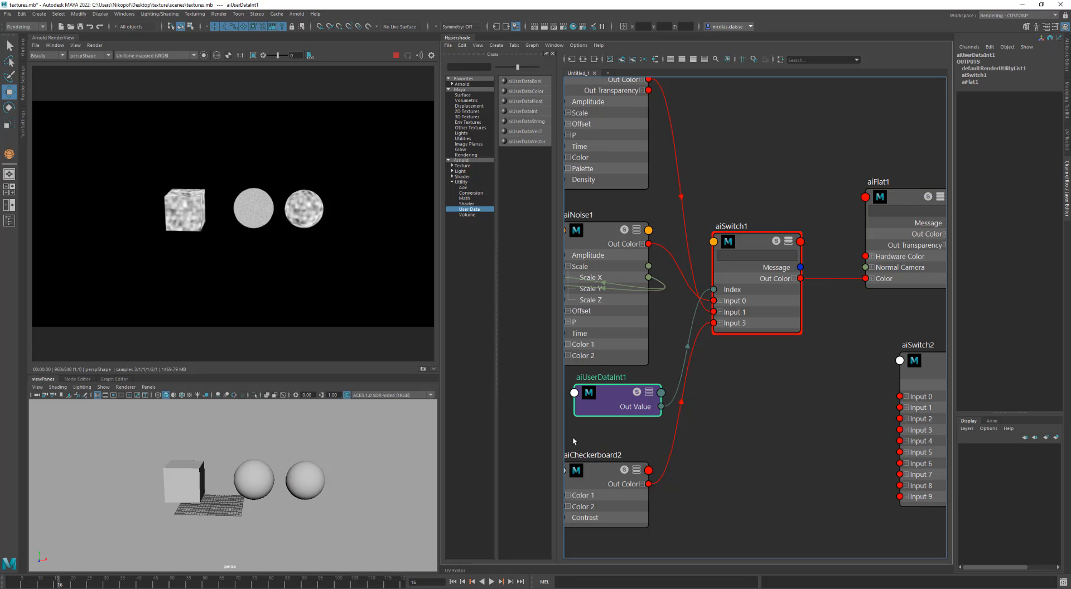
pyautogui.click(255, 485)
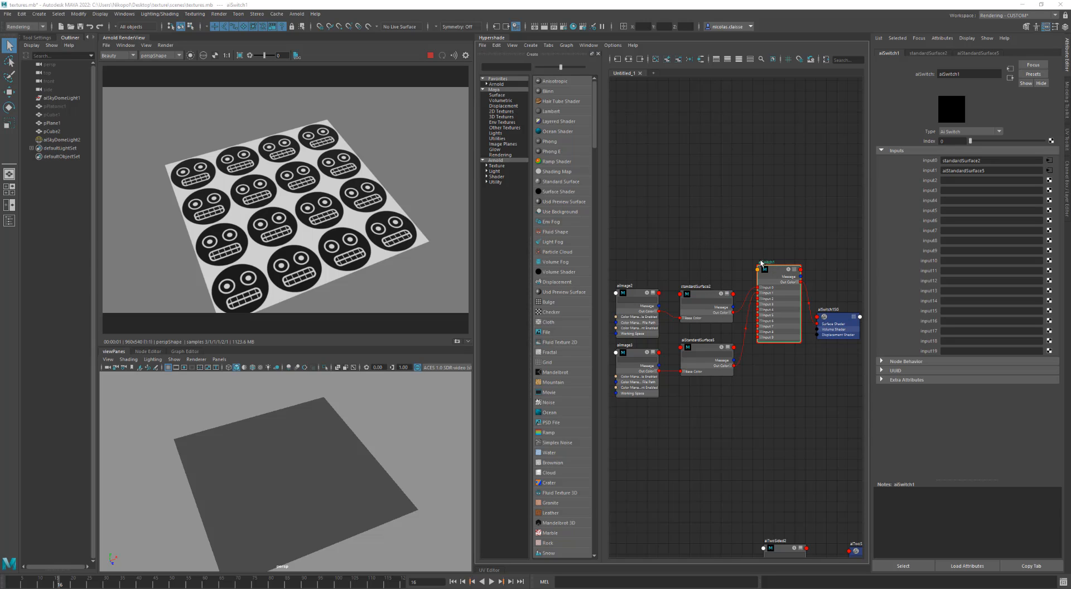
# Step: List the Arnold shaders and set the Index of aiSwitch1 to 1 to use the second input shader
pyautogui.click(498, 177)
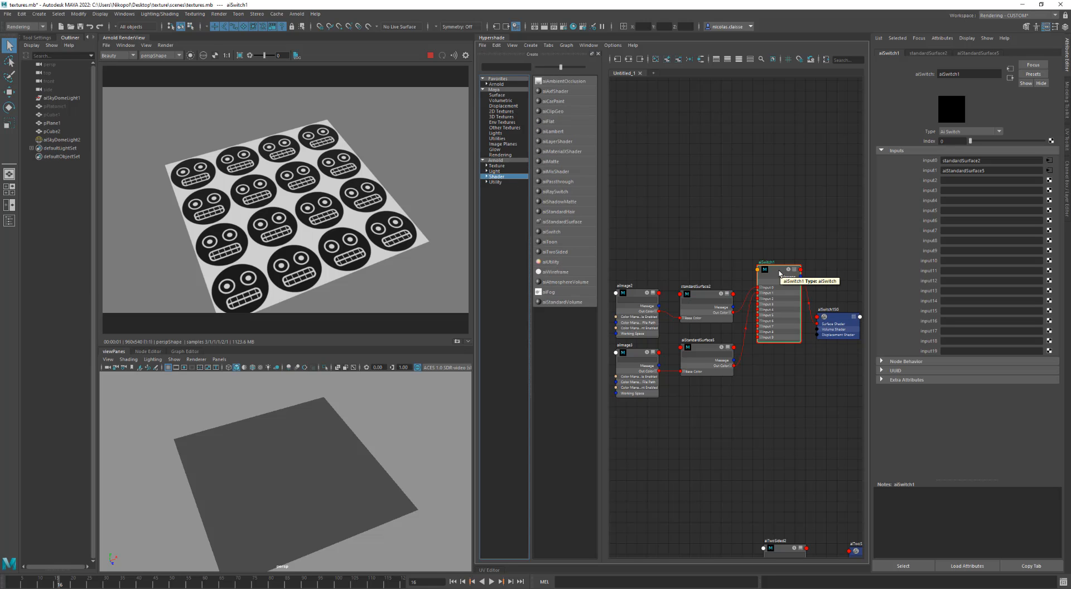
pyautogui.click(777, 270)
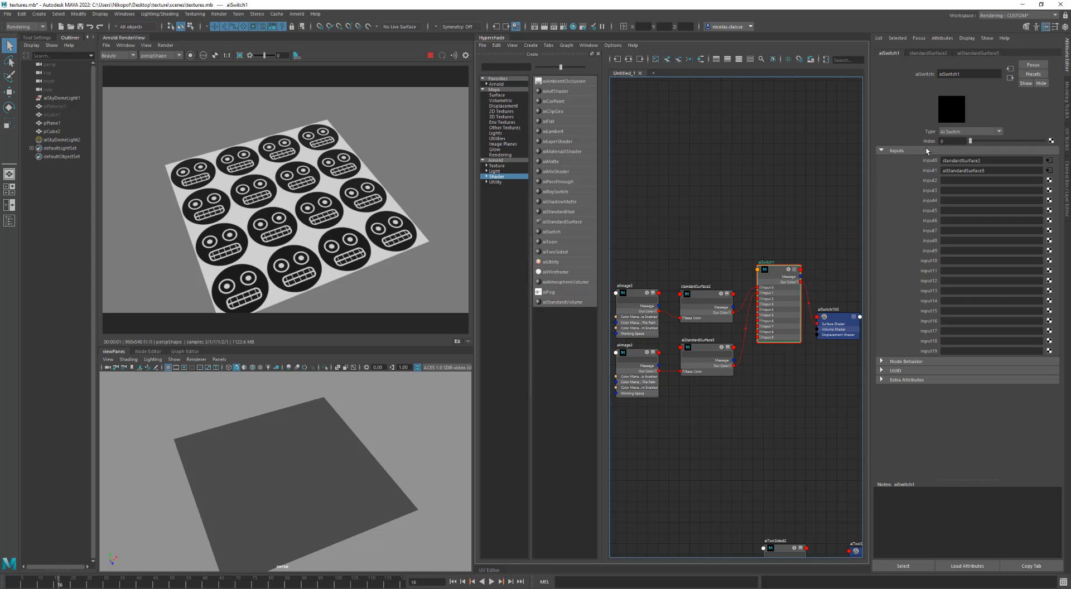
pyautogui.moveTo(972, 144); pyautogui.dragTo(975, 143)
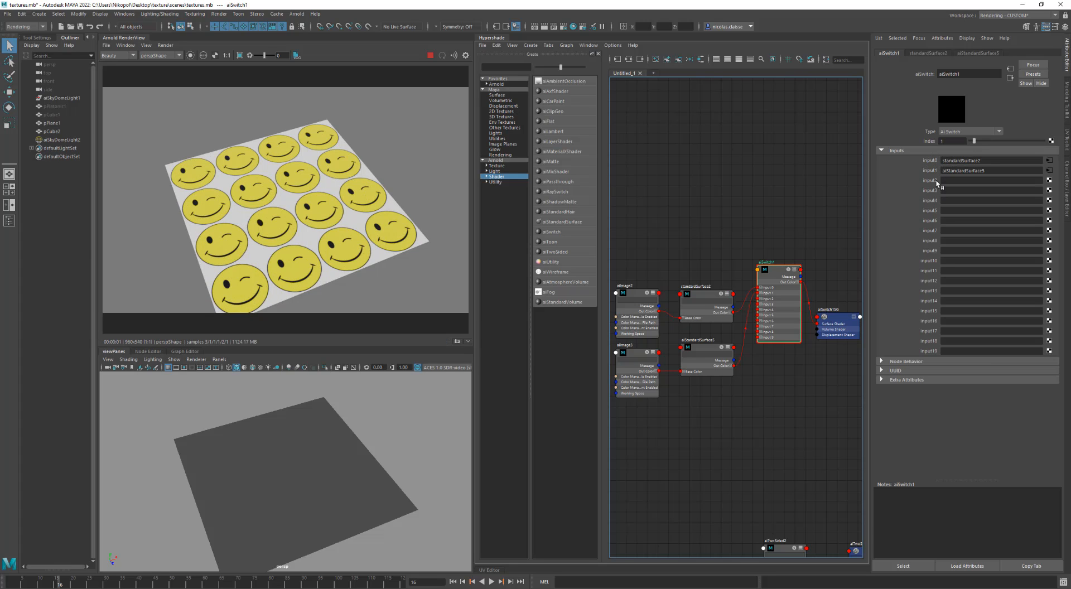
pyautogui.moveTo(974, 143)
pyautogui.mouseDown()
pyautogui.moveTo(983, 140)
pyautogui.moveTo(975, 143)
pyautogui.mouseUp()
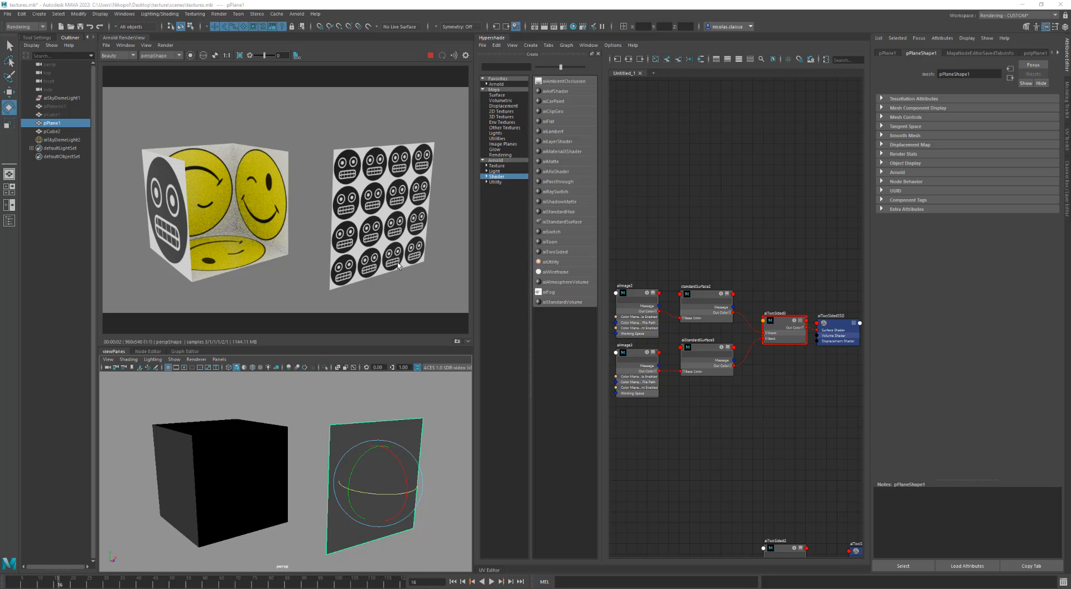
# Step: Rotate pPlane1 slightly, and connect the two-sided node's Out Color to the Base Color of aiStandardSurface7
pyautogui.moveTo(394, 499)
pyautogui.mouseDown()
pyautogui.moveTo(430, 497)
pyautogui.moveTo(386, 498)
pyautogui.mouseUp()
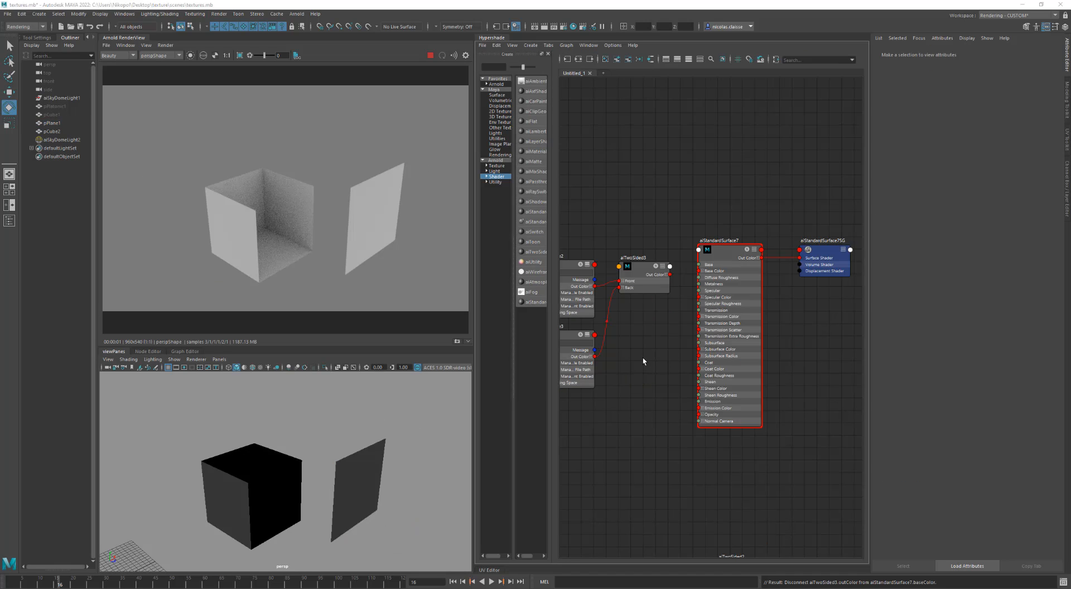
pyautogui.keyDown('alt'); pyautogui.moveTo(671, 347); pyautogui.dragTo(701, 335, button='middle'); pyautogui.keyUp('alt')
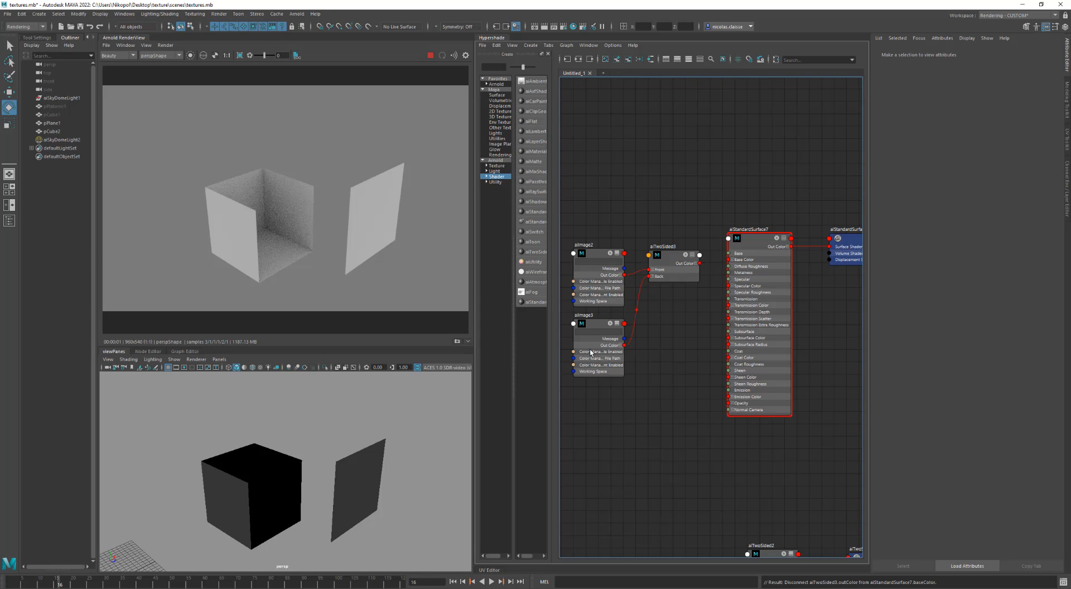
pyautogui.moveTo(700, 262); pyautogui.dragTo(729, 260)
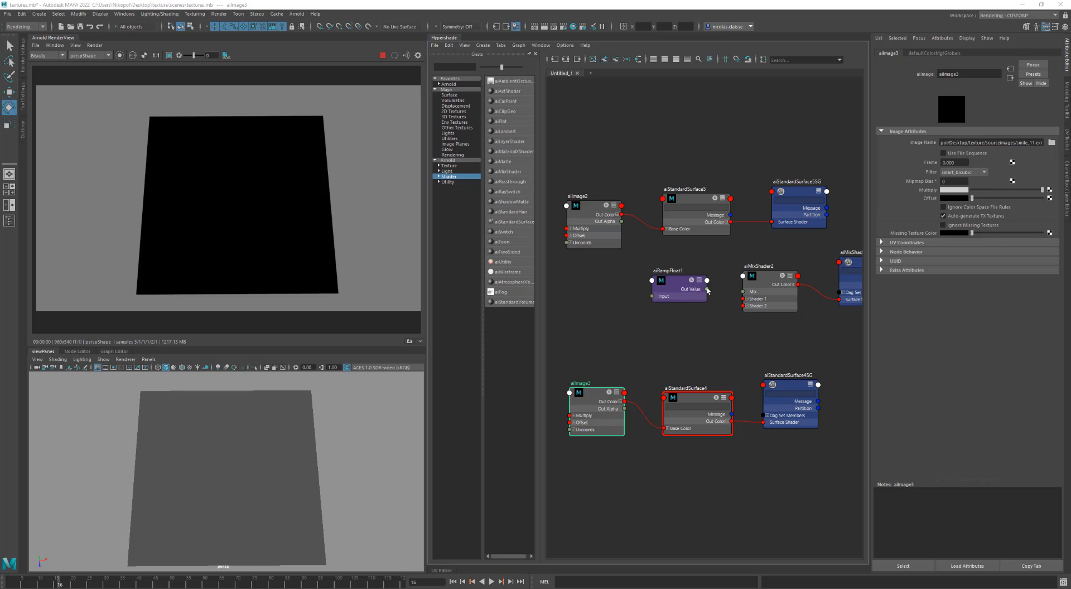
# Step: Connect aiStandardSurface4 to Shader 2 and aiStandardSurface5 to Shader 1 of aiMixShader2
pyautogui.moveTo(733, 422); pyautogui.dragTo(742, 306)
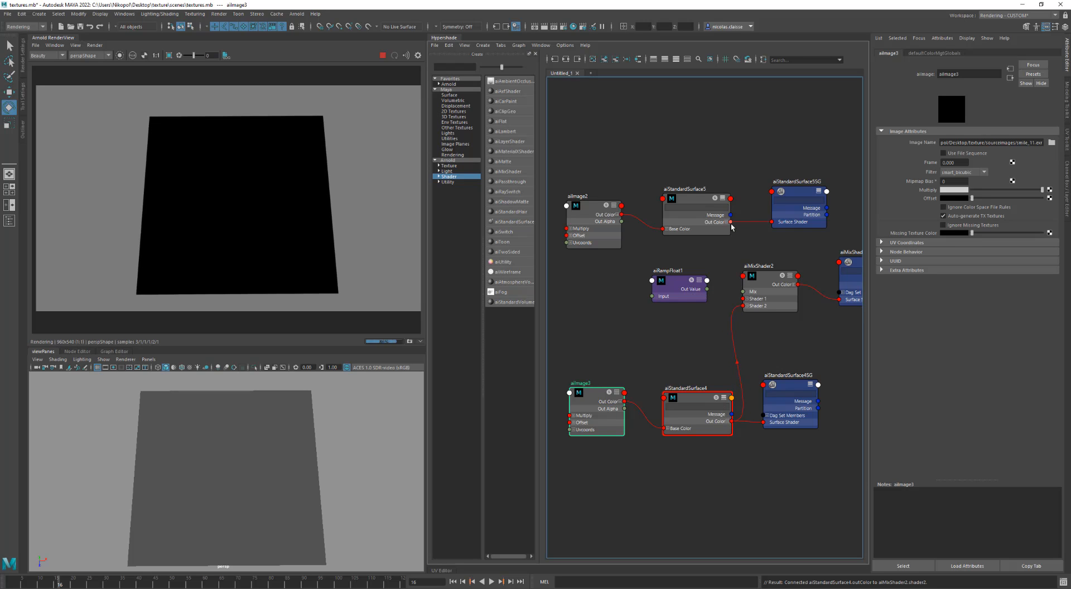
pyautogui.click(769, 274)
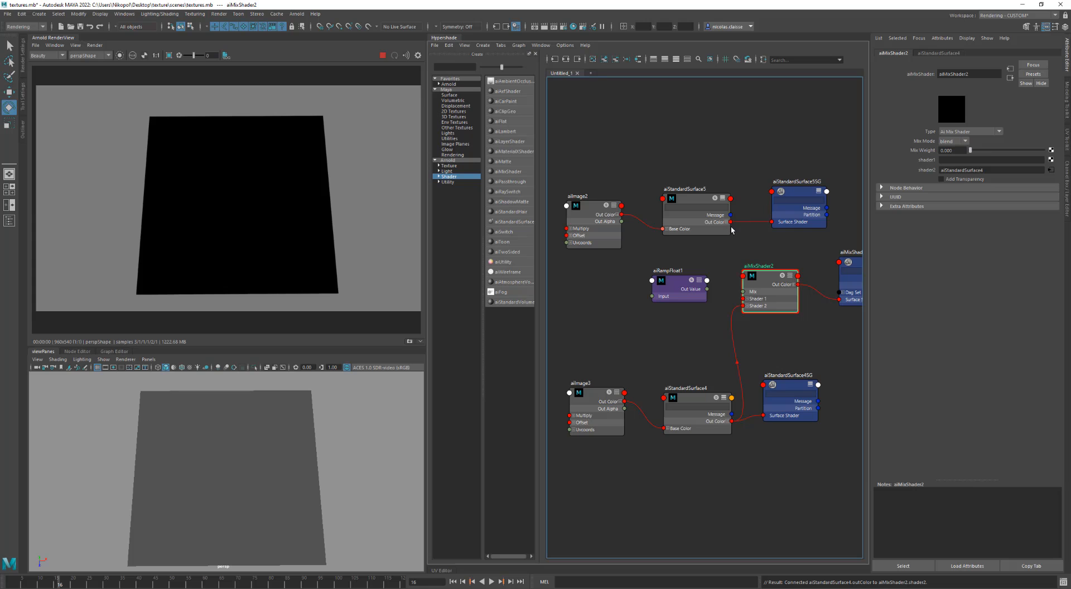
pyautogui.moveTo(730, 222); pyautogui.dragTo(744, 299)
# Step: Delete the shading groups of aiStandardSurface5 and aiStandardSurface4, and move aiStandardSurface4 and the aiMixShader2 shading group closer to the mix shader
pyautogui.click(801, 196)
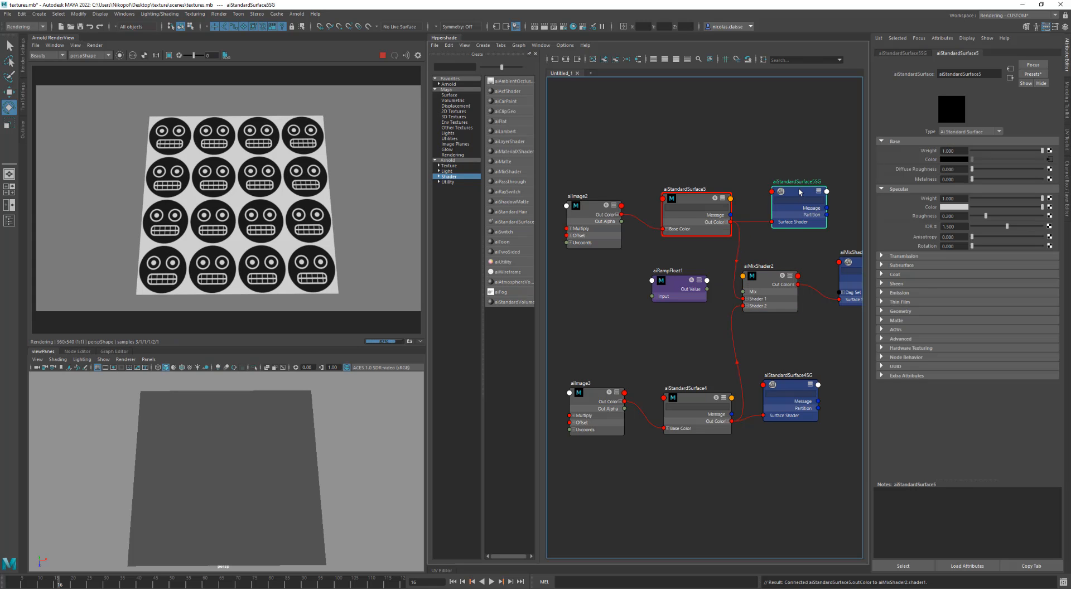
pyautogui.press('Delete')
pyautogui.click(784, 388)
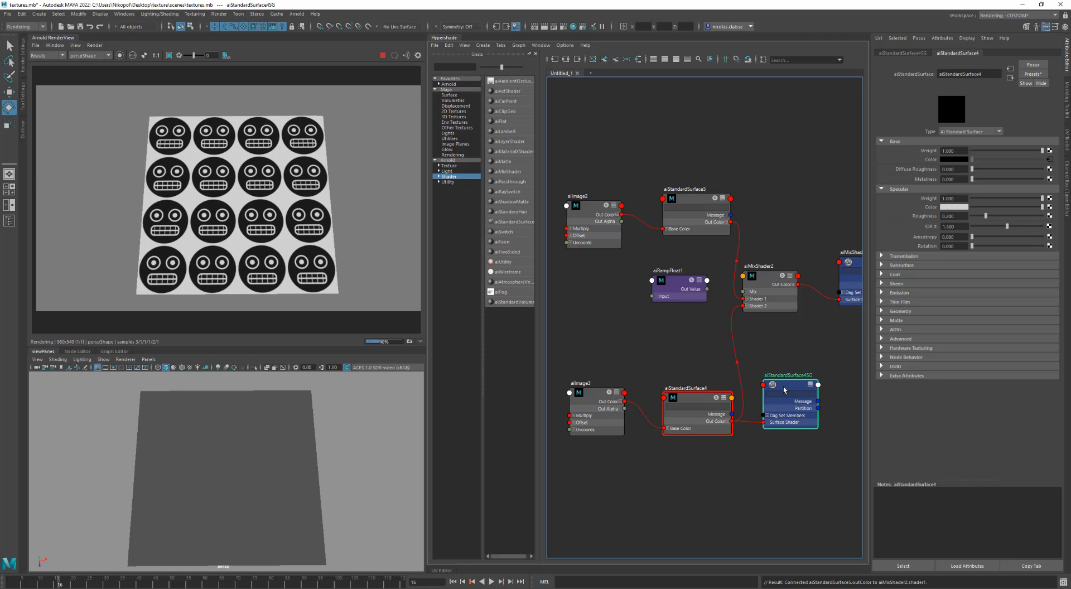
pyautogui.press('Delete')
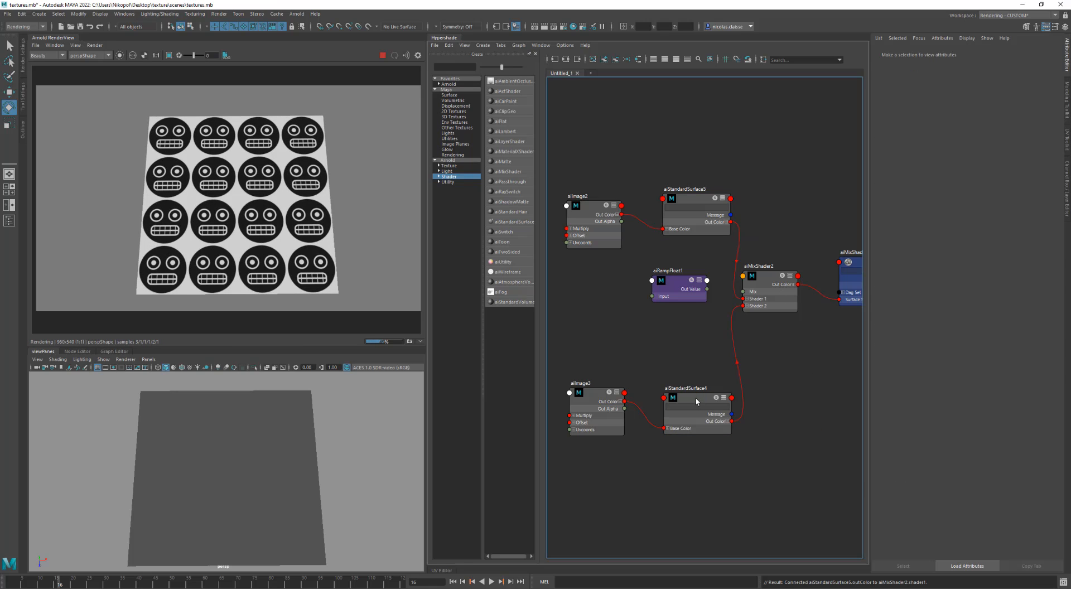
pyautogui.moveTo(695, 397); pyautogui.dragTo(694, 373)
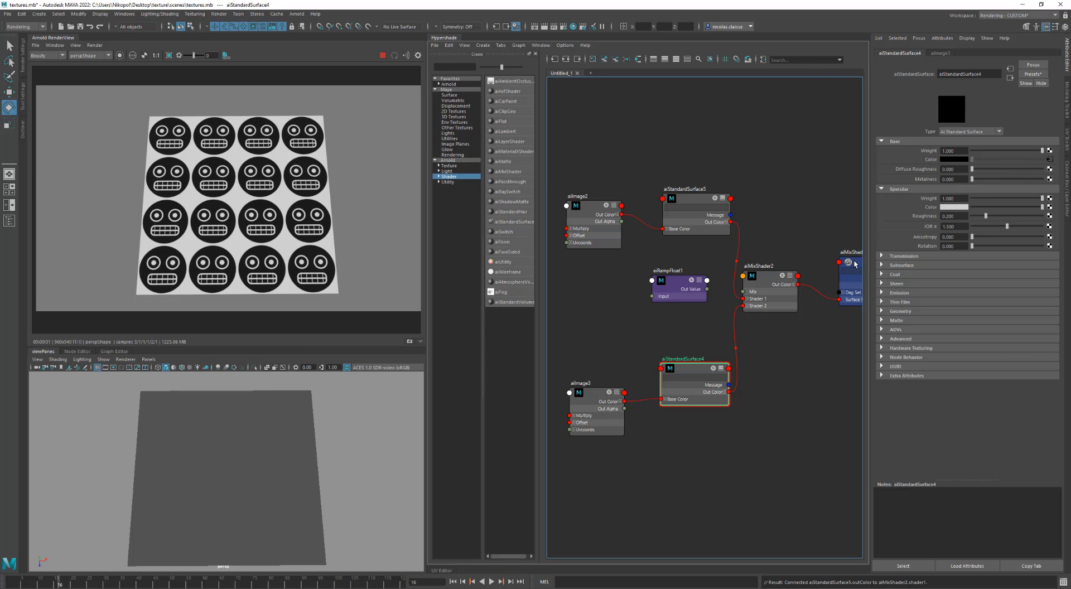
pyautogui.moveTo(855, 264); pyautogui.dragTo(821, 195)
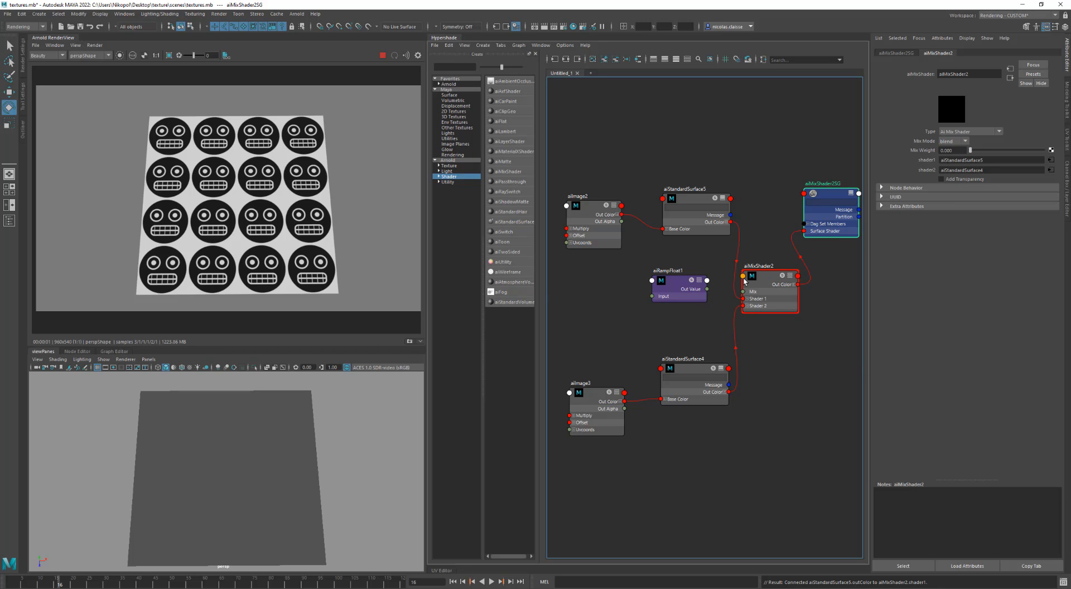
# Step: Set the Mix Weight of aiMixShader2 to 0.250
pyautogui.click(762, 275)
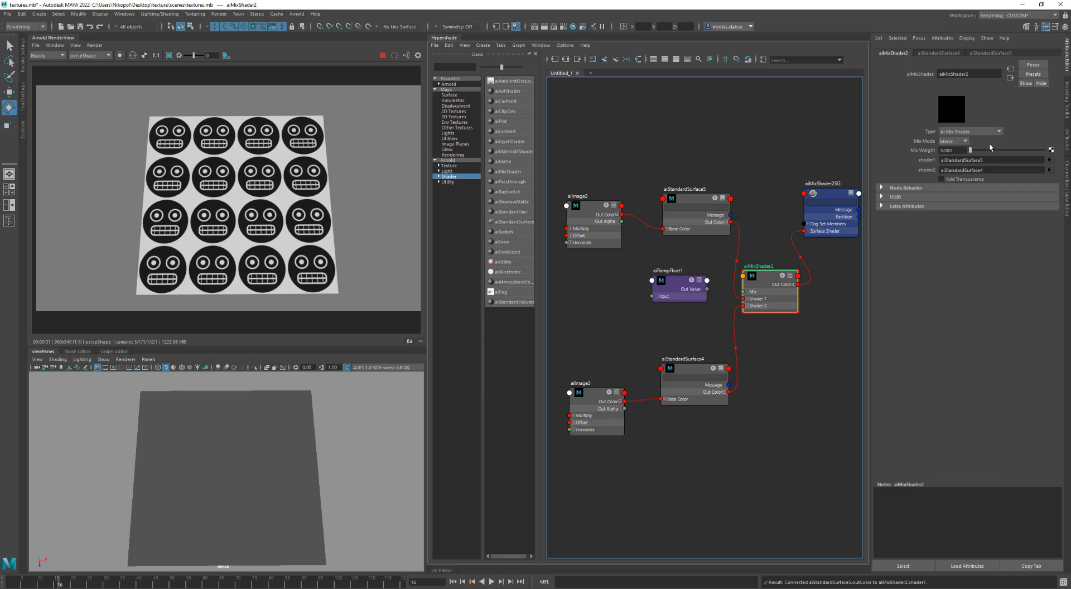
pyautogui.moveTo(974, 152)
pyautogui.mouseDown()
pyautogui.moveTo(1041, 150)
pyautogui.moveTo(990, 154)
pyautogui.mouseUp()
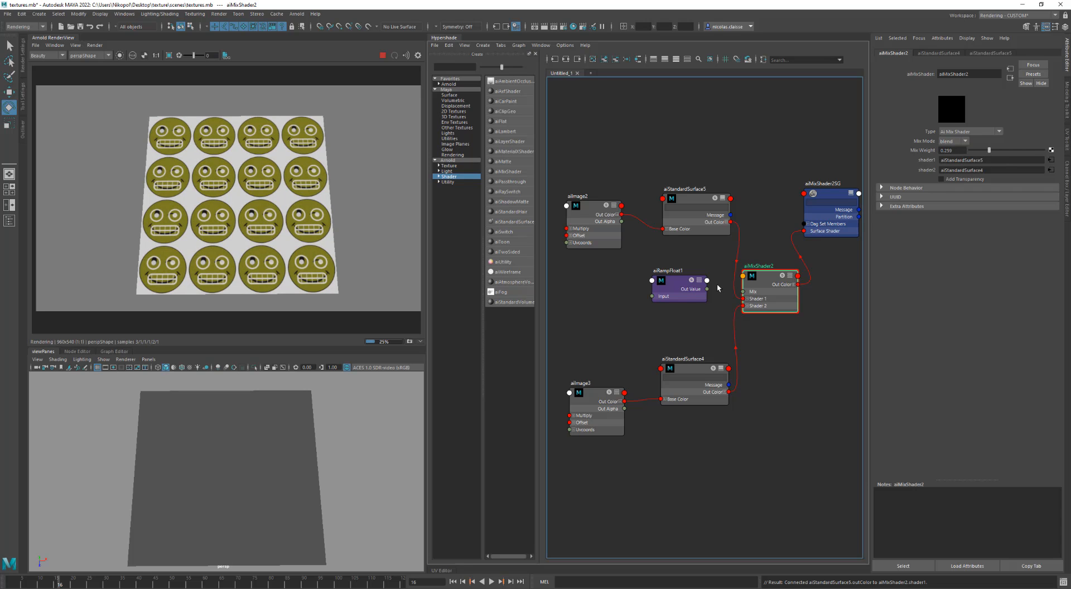
# Step: Connect aiRampFloat1's Out Value to the Mix of aiMixShader2, and shift the ramp's second stop to resize the radial mask
pyautogui.moveTo(708, 290); pyautogui.dragTo(742, 293)
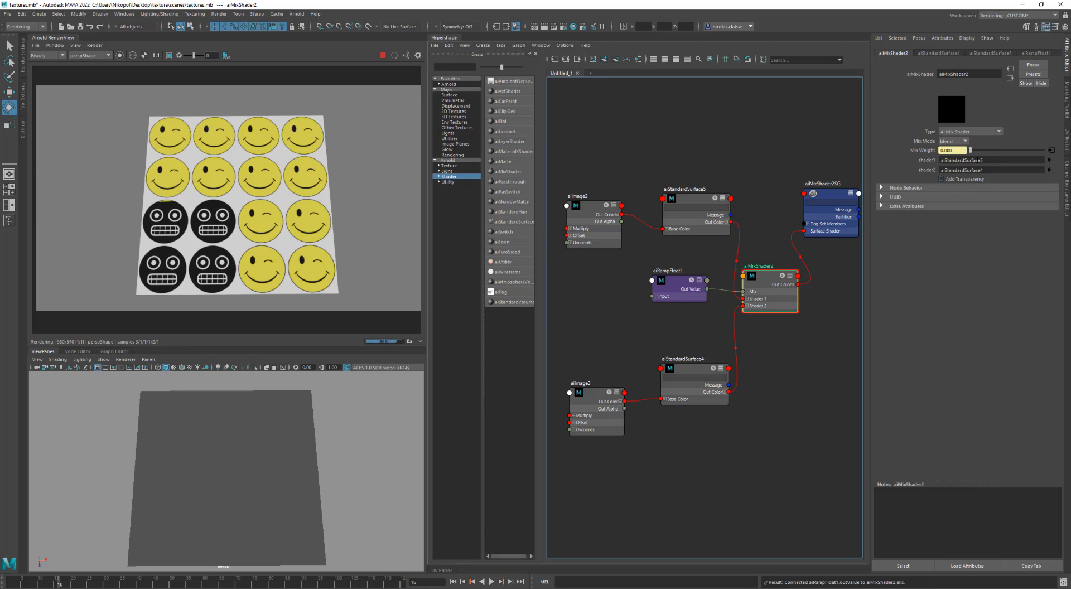
pyautogui.click(663, 279)
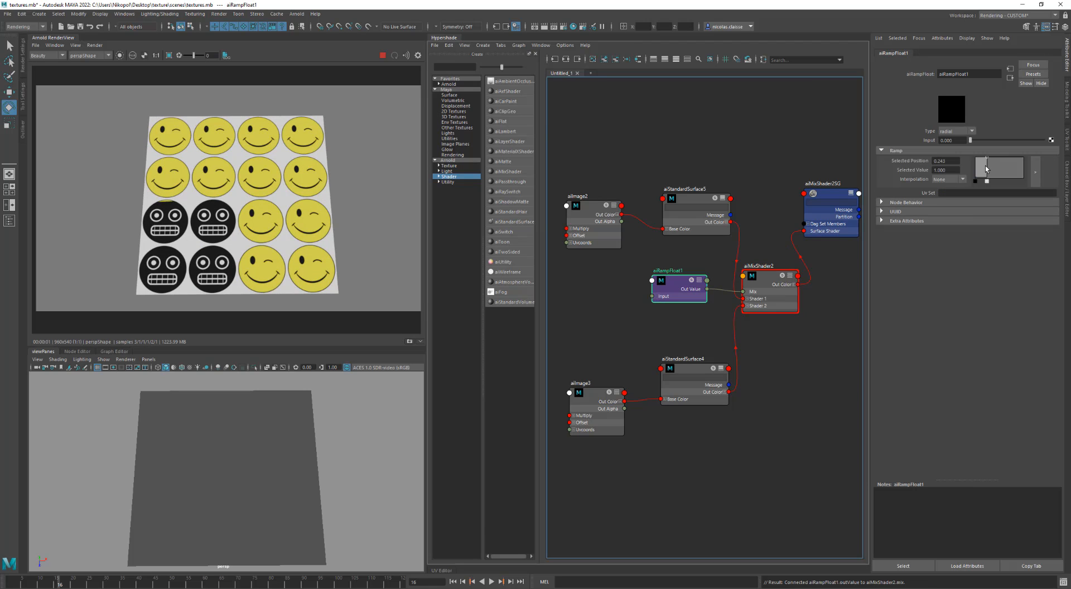
pyautogui.moveTo(988, 160)
pyautogui.mouseDown()
pyautogui.moveTo(1025, 165)
pyautogui.moveTo(985, 173)
pyautogui.moveTo(977, 155)
pyautogui.moveTo(985, 153)
pyautogui.mouseUp()
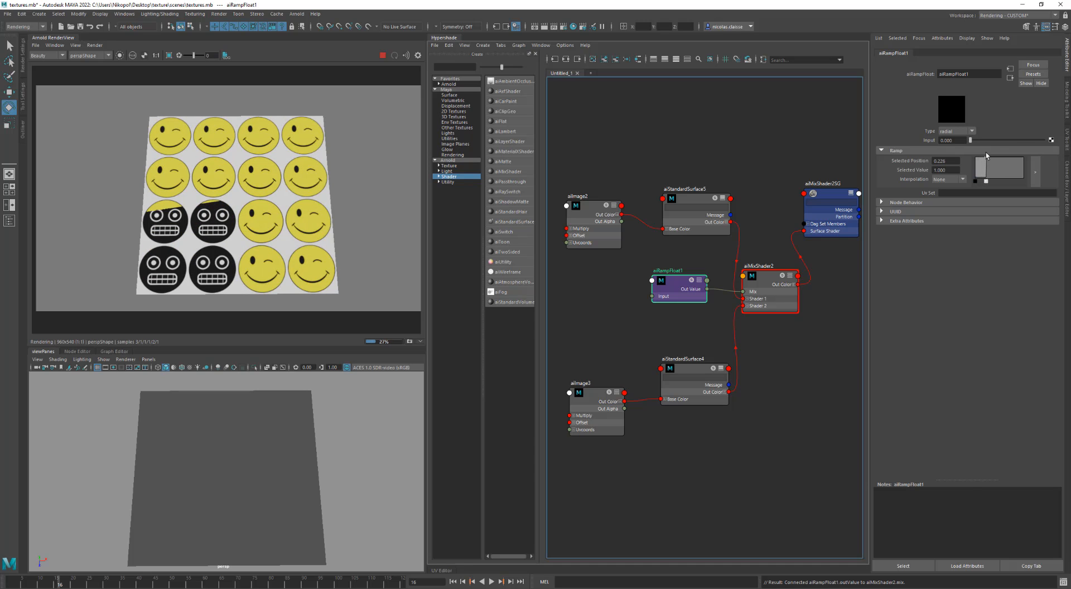
# Step: Set the Mix Mode of aiMixShader2 to add
pyautogui.click(762, 282)
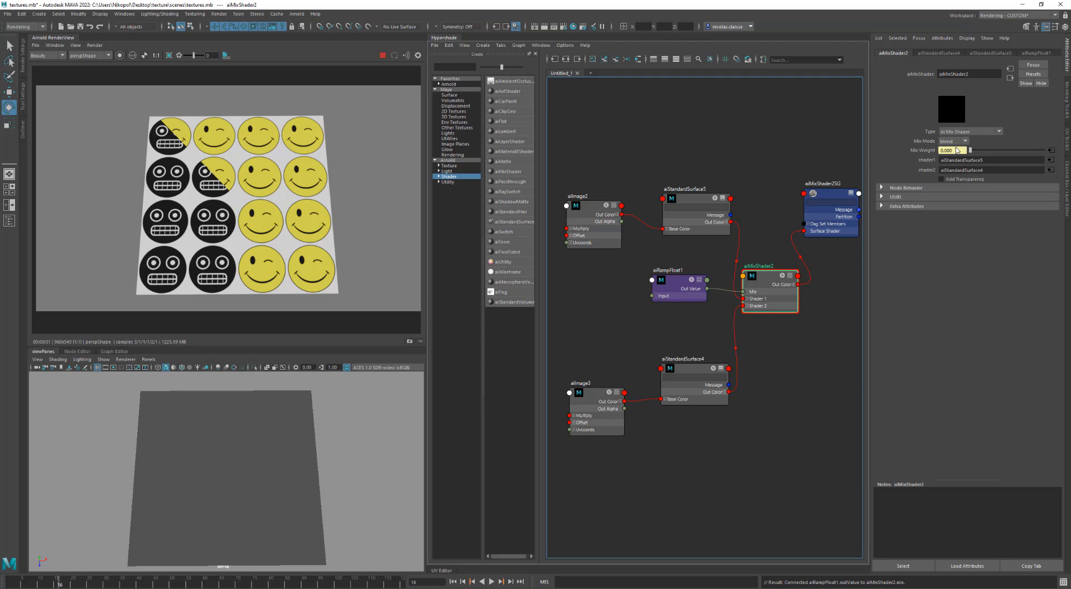
pyautogui.click(954, 141)
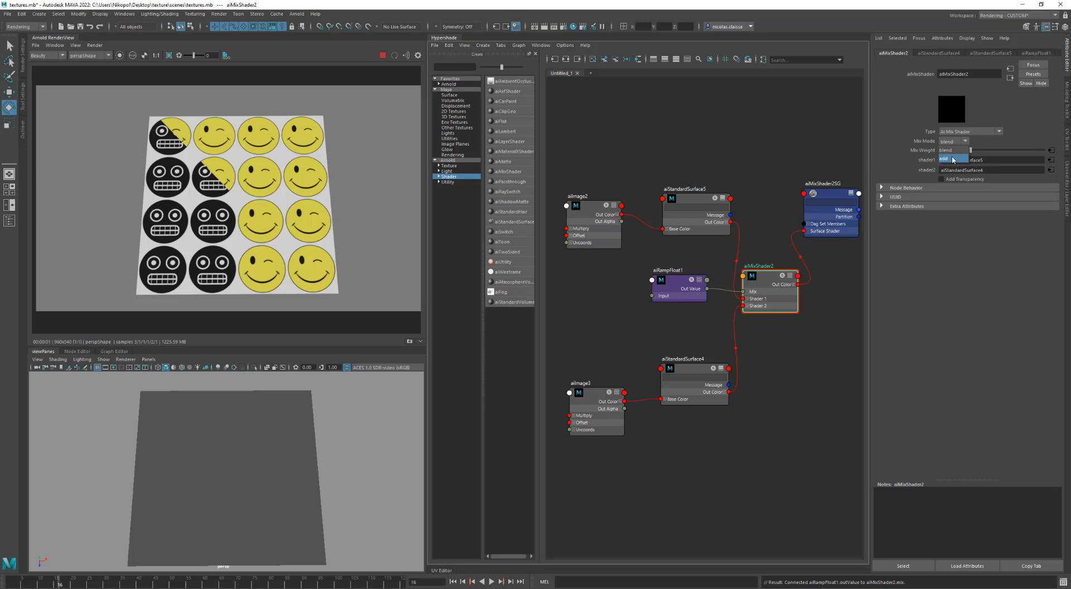
pyautogui.click(953, 160)
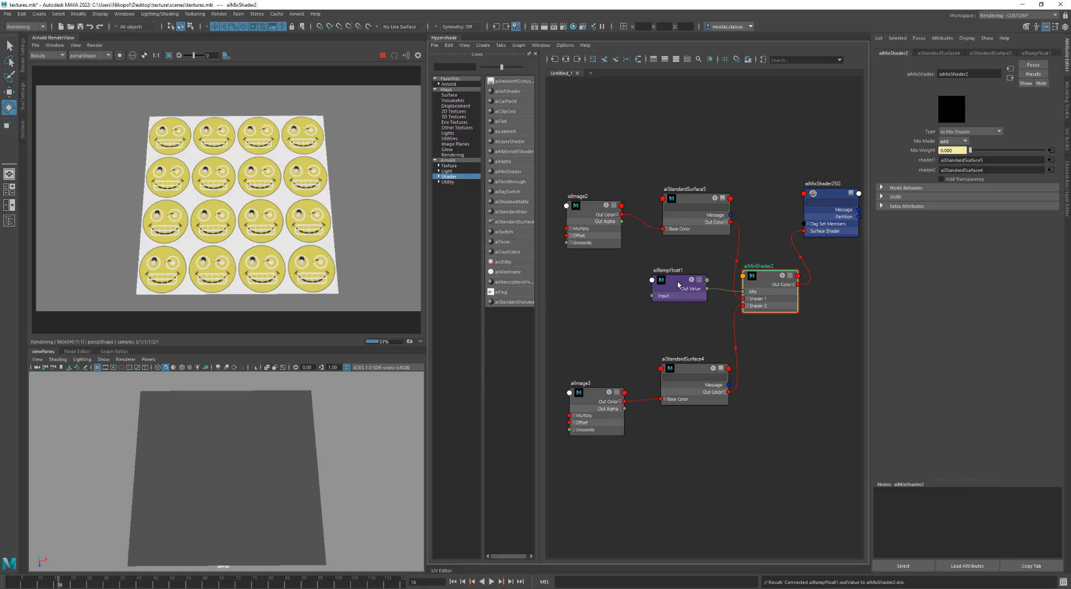
# Step: Try the second stop of aiRampFloat1 at position 0.357, and delete the ramp node
pyautogui.moveTo(678, 285); pyautogui.dragTo(674, 284)
pyautogui.moveTo(994, 157); pyautogui.dragTo(992, 157)
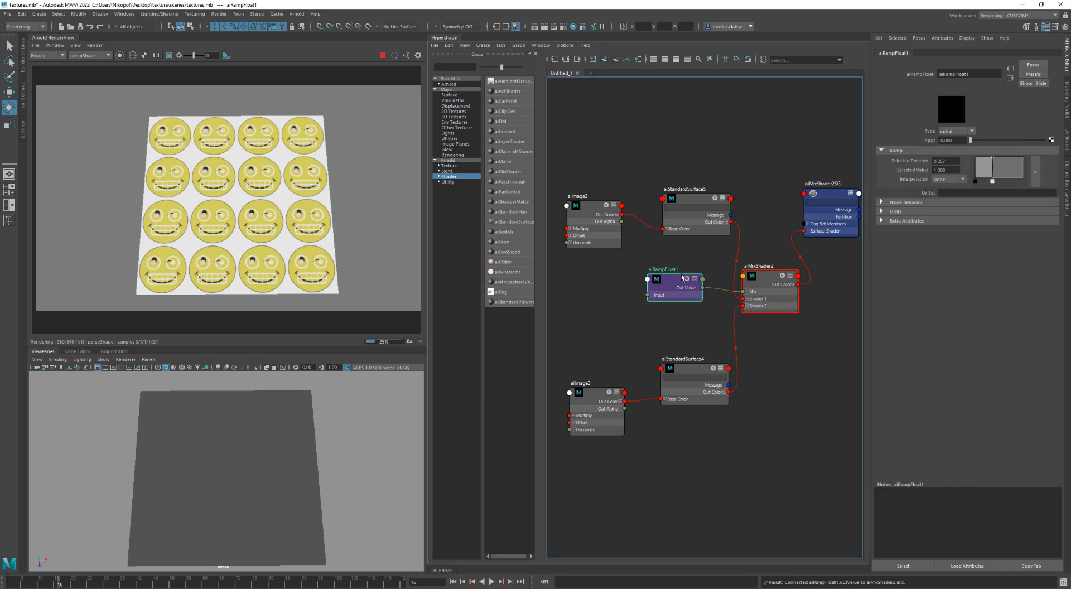
pyautogui.press('Delete')
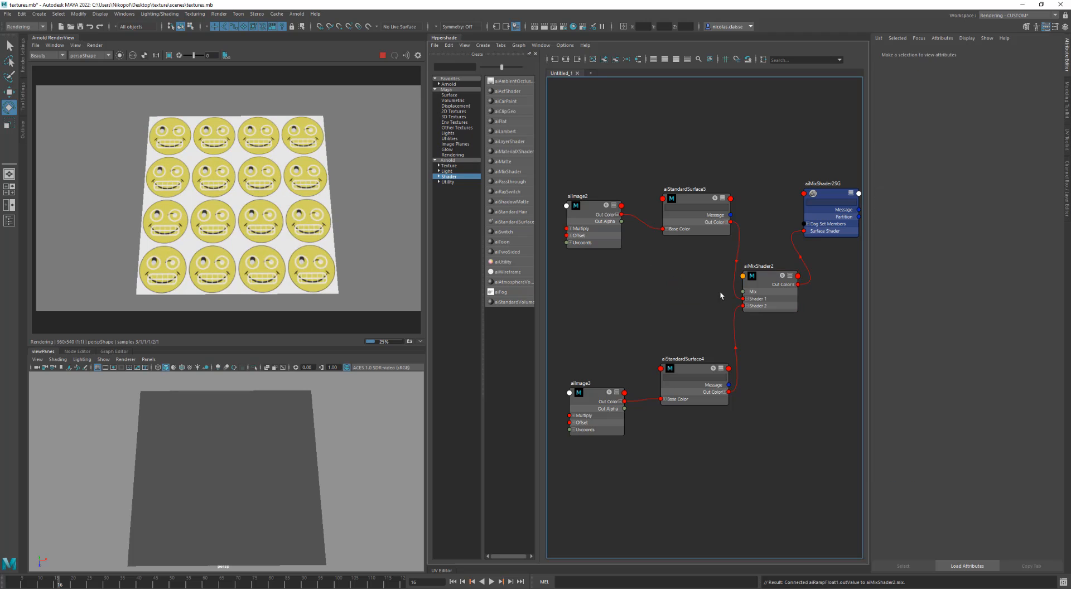
# Step: Adjust the Mix Weight of aiMixShader2 and reselect its Mix Mode
pyautogui.click(766, 286)
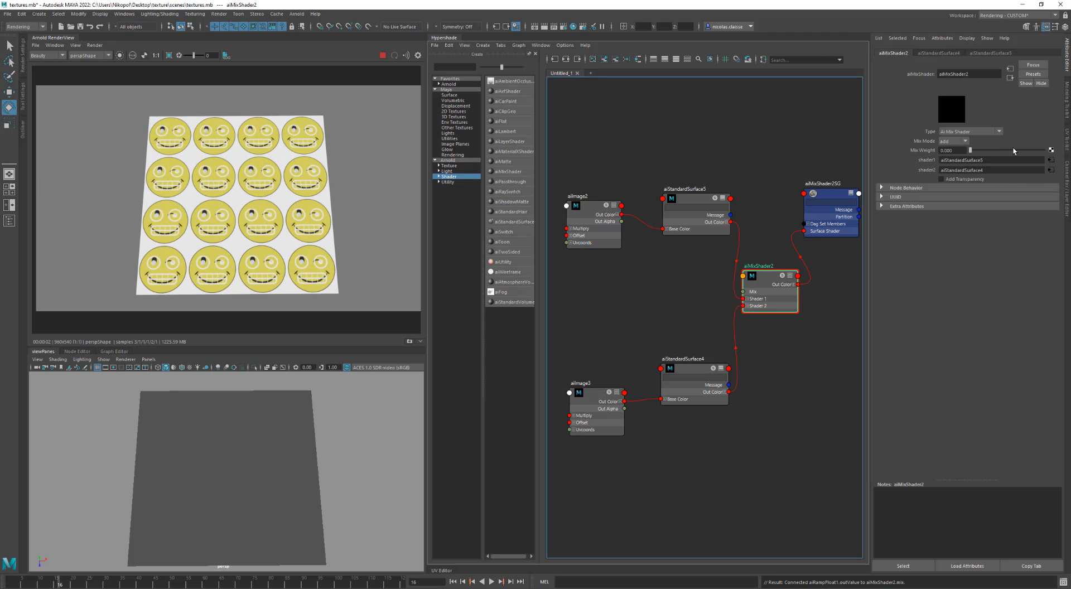
pyautogui.moveTo(1029, 149); pyautogui.dragTo(994, 150)
pyautogui.click(951, 141)
pyautogui.click(946, 156)
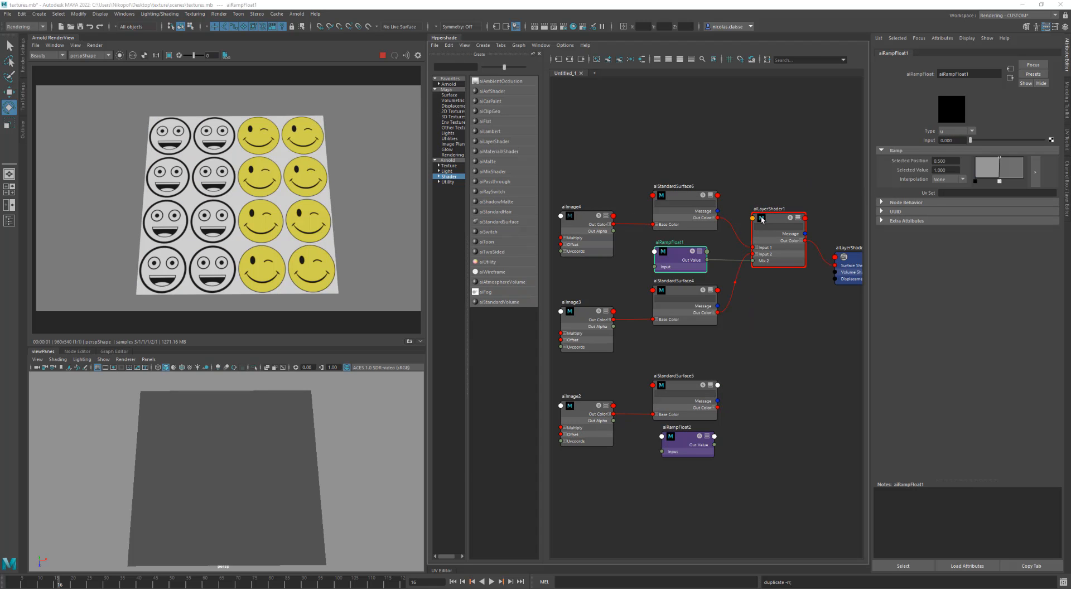
# Step: Toggle Layer 3 of aiLayerShader1 off and on, and connect aiStandardSurface5 to the Layer 3 input
pyautogui.click(776, 220)
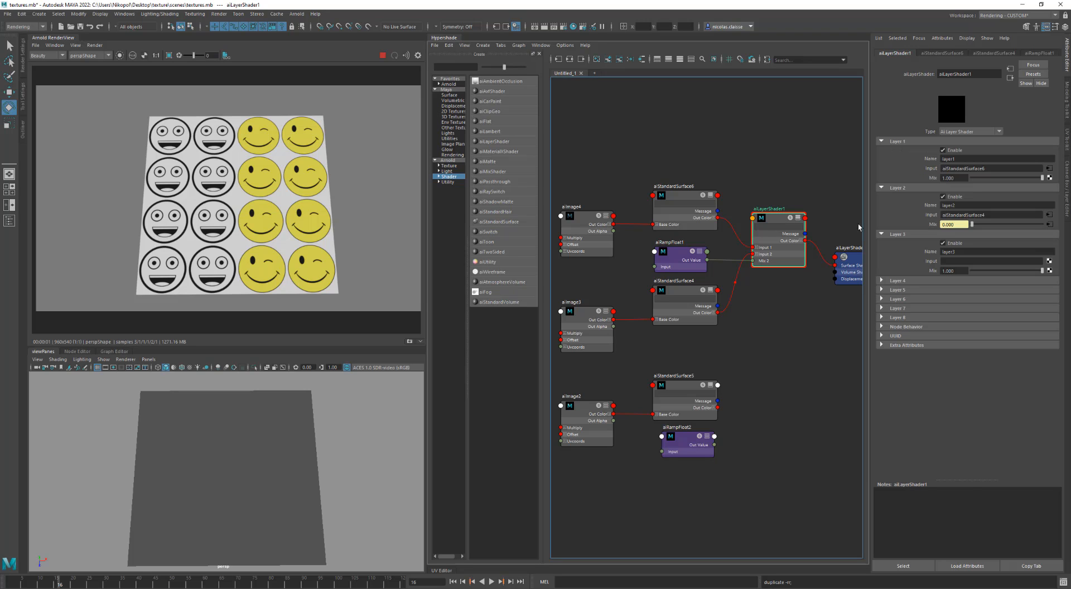
pyautogui.click(954, 244)
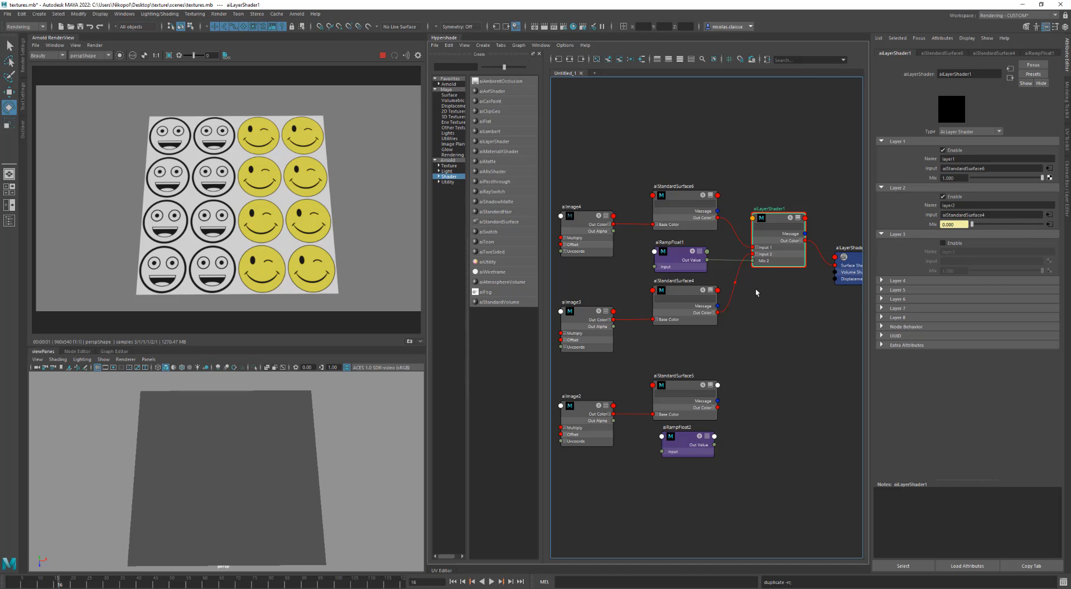
pyautogui.click(950, 244)
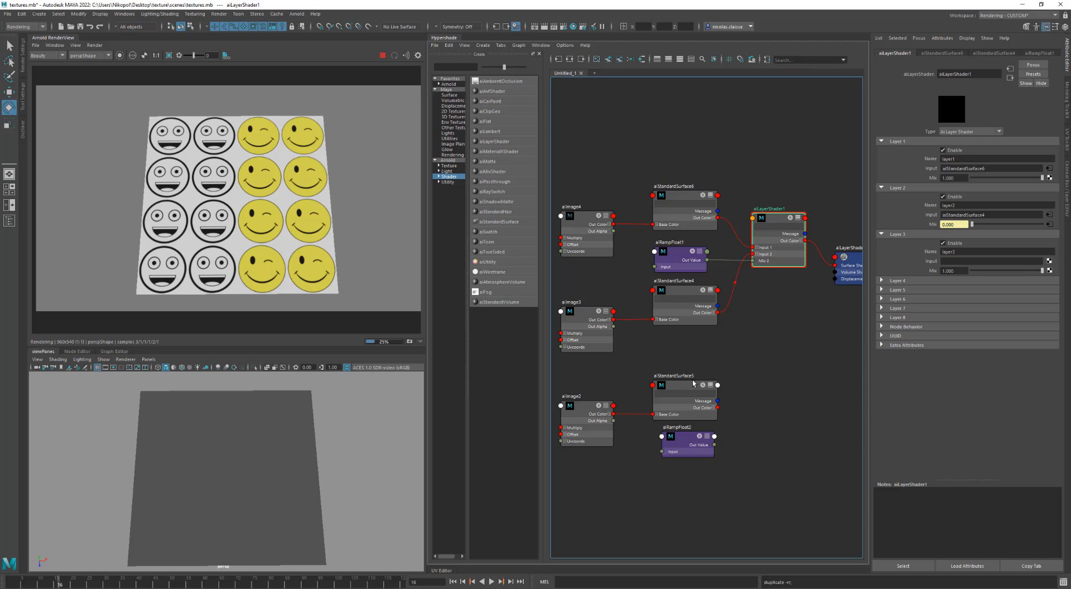
pyautogui.moveTo(832, 284); pyautogui.dragTo(960, 261, button='middle')
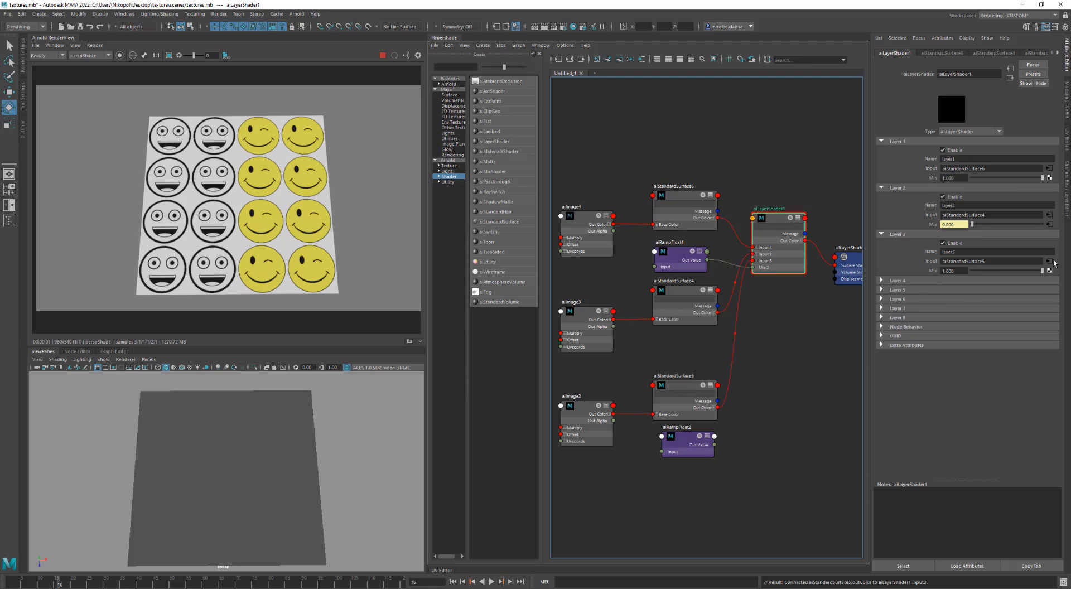
# Step: Enable Layer 4 of aiLayerShader1 and set the Mix of Layer 3 to about 0.450
pyautogui.click(1011, 281)
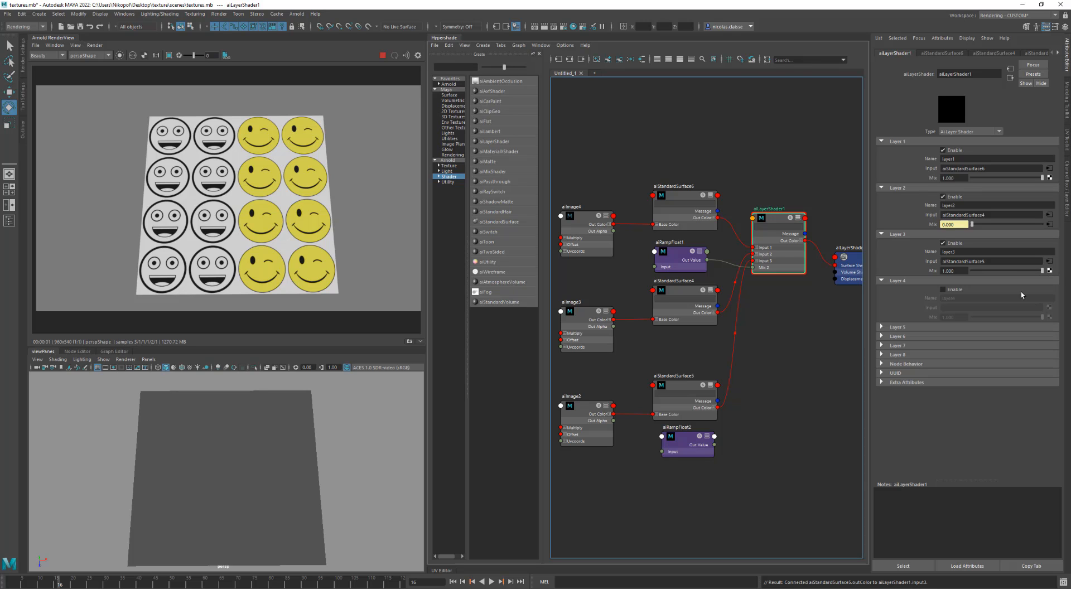
pyautogui.click(943, 289)
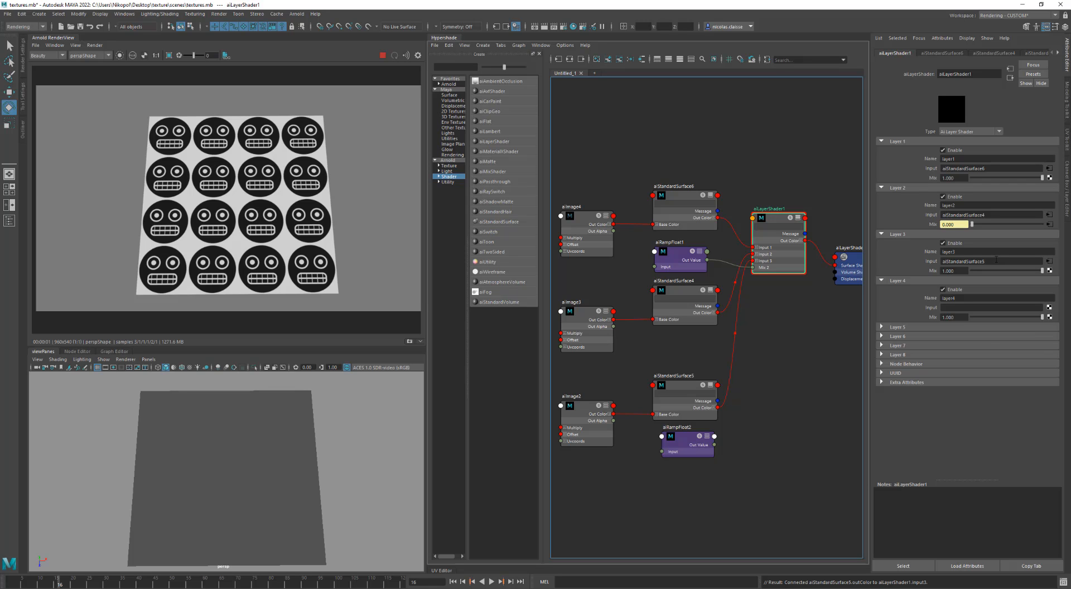
pyautogui.moveTo(1043, 271); pyautogui.dragTo(1004, 271)
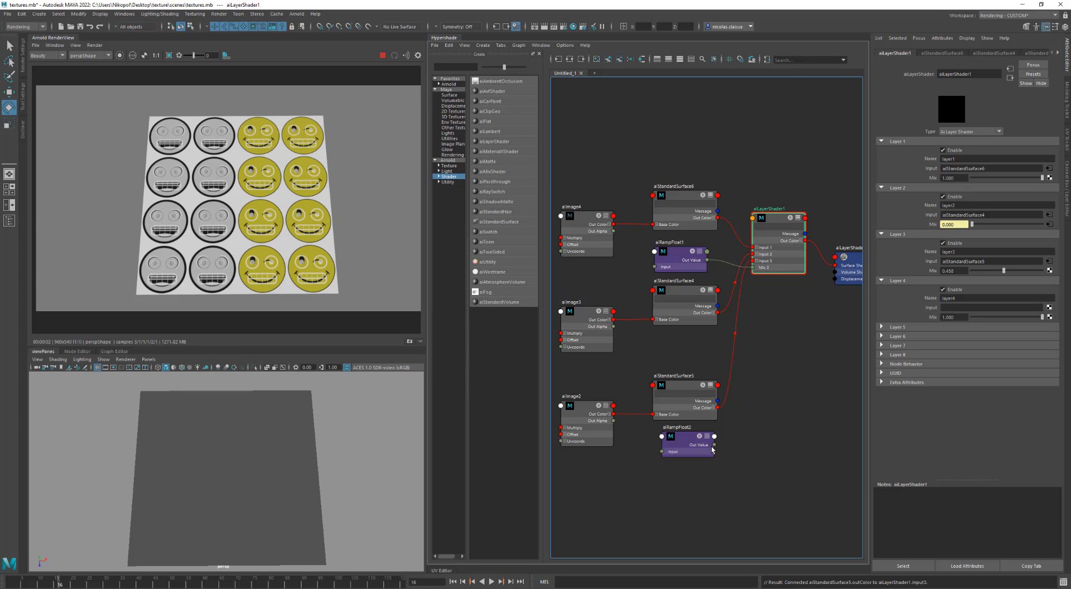
# Step: Connect aiRampFloat2 to the Layer 3 Mix of aiLayerShader1, and delete that connection again
pyautogui.moveTo(714, 445); pyautogui.dragTo(775, 370)
pyautogui.moveTo(714, 434); pyautogui.dragTo(923, 272, button='middle')
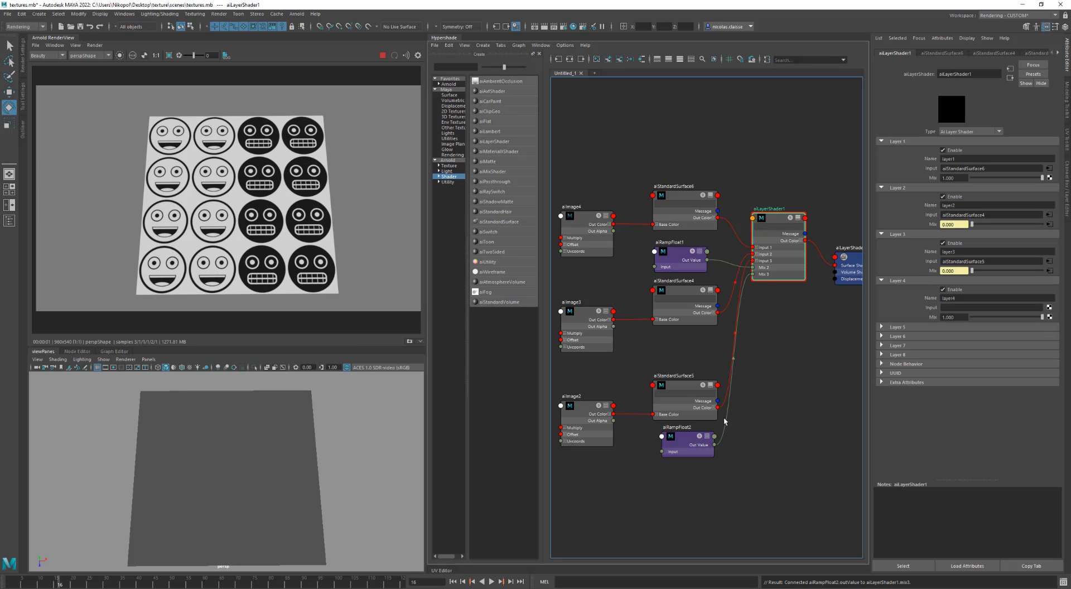
pyautogui.click(749, 424)
pyautogui.click(735, 424)
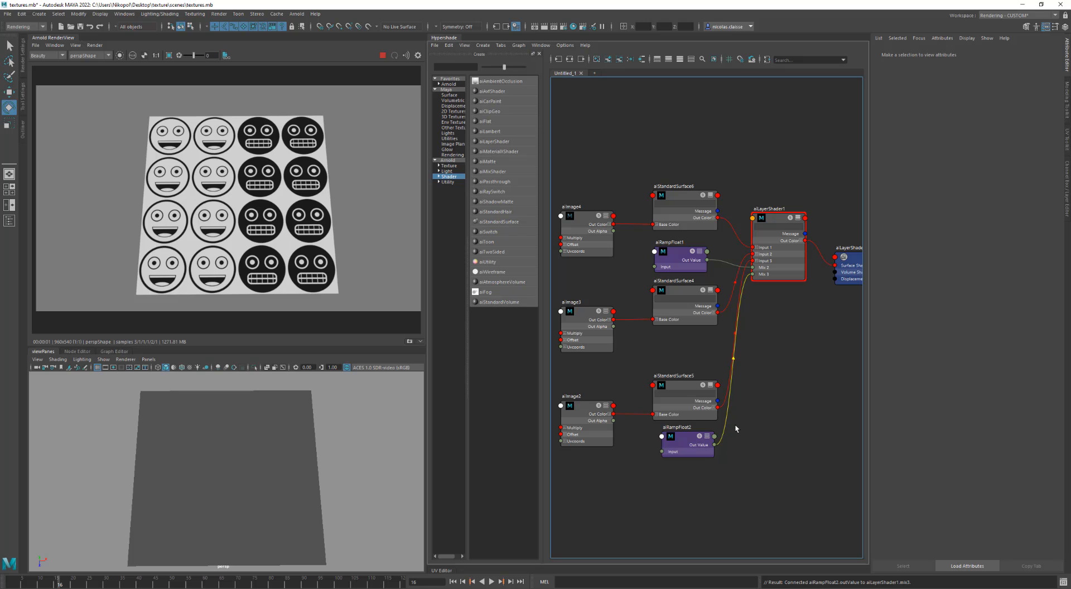
pyautogui.press('Delete')
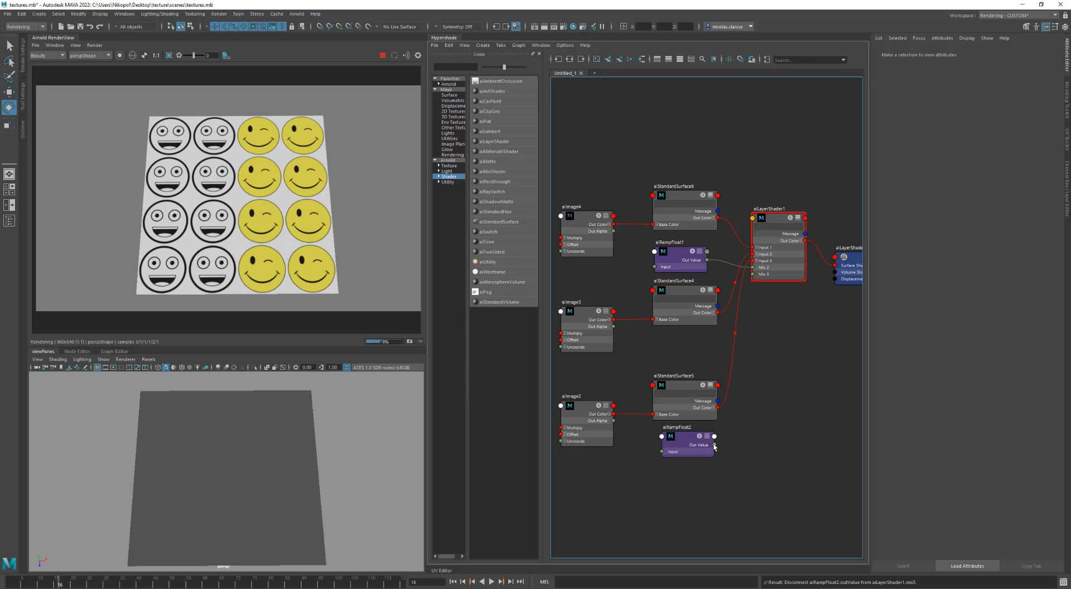
# Step: Connect the Out Value of aiRampFloat2 to the mix3 attribute chosen from the full input list of aiLayerShader1
pyautogui.moveTo(714, 445); pyautogui.dragTo(756, 223)
pyautogui.moveTo(805, 226)
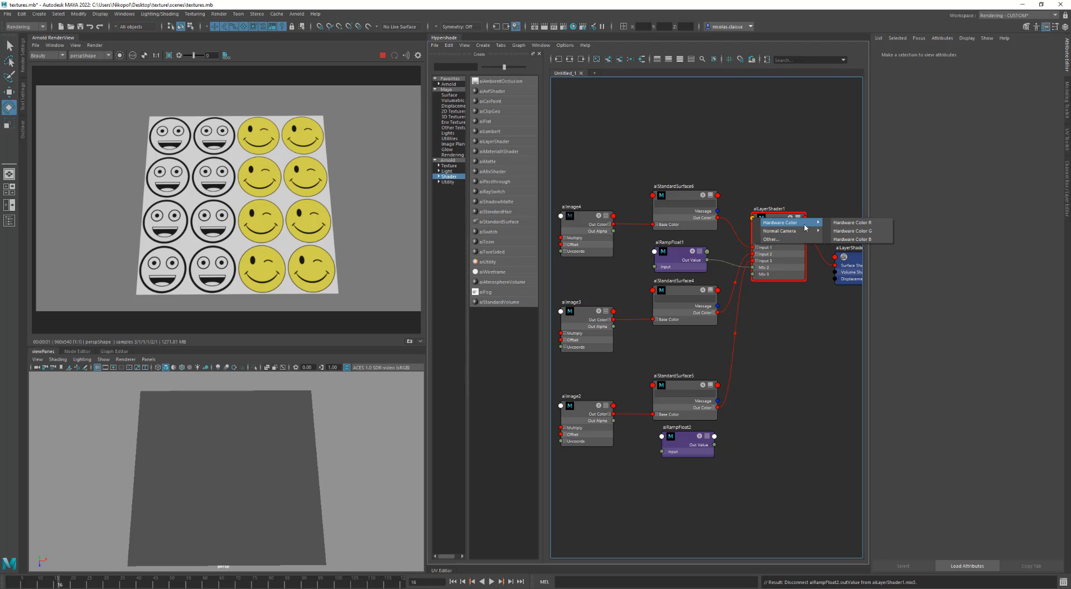
pyautogui.click(772, 238)
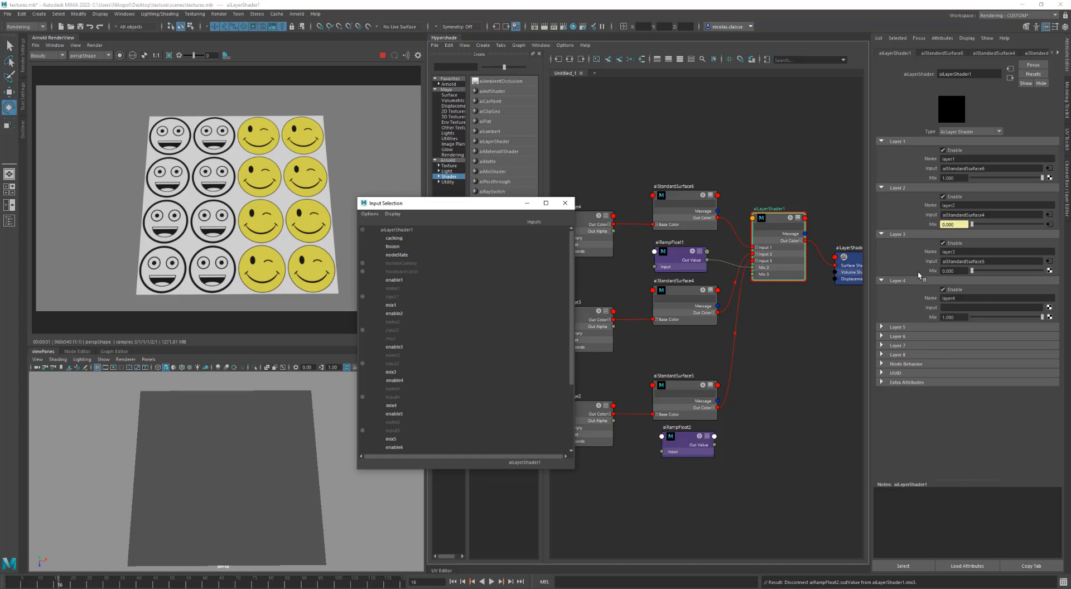
pyautogui.click(392, 372)
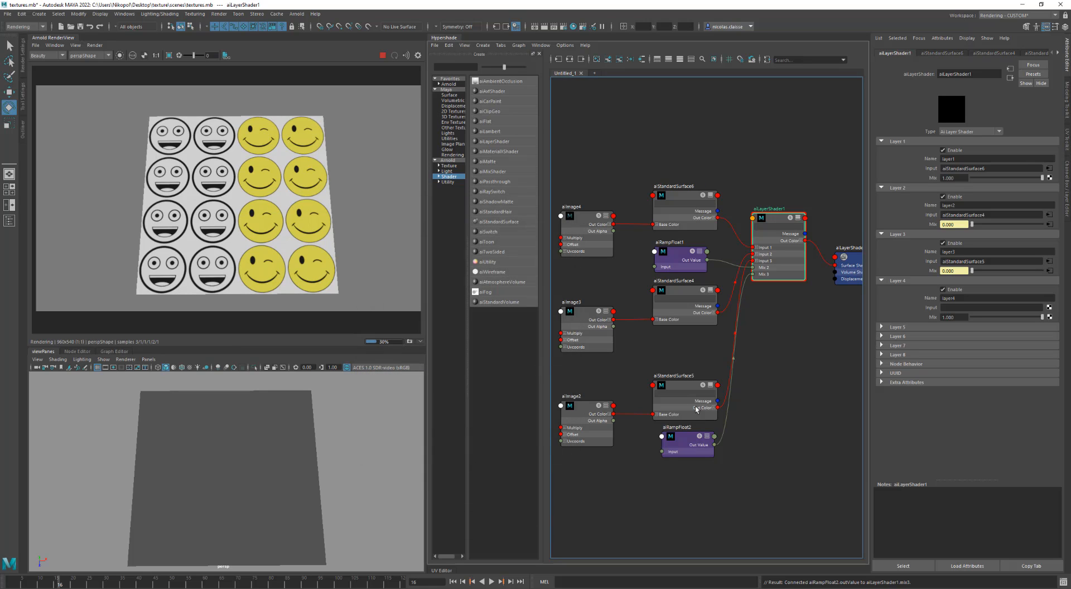
# Step: Move the second stop of aiRampFloat2 to about 0.73 and set the ramp's Type to v
pyautogui.moveTo(692, 445); pyautogui.dragTo(691, 451)
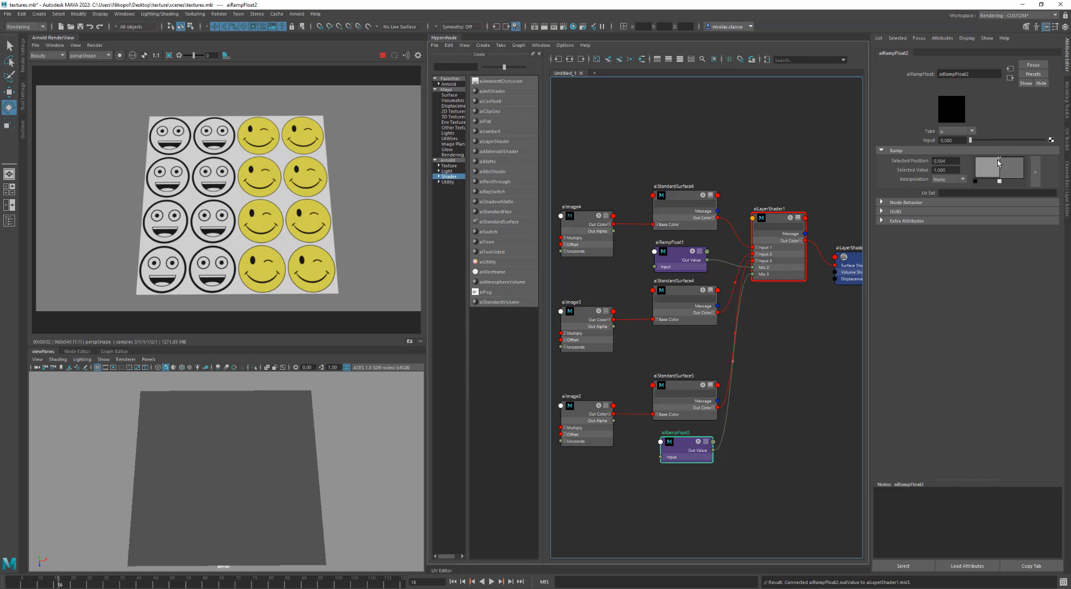
pyautogui.moveTo(998, 163); pyautogui.dragTo(1012, 158)
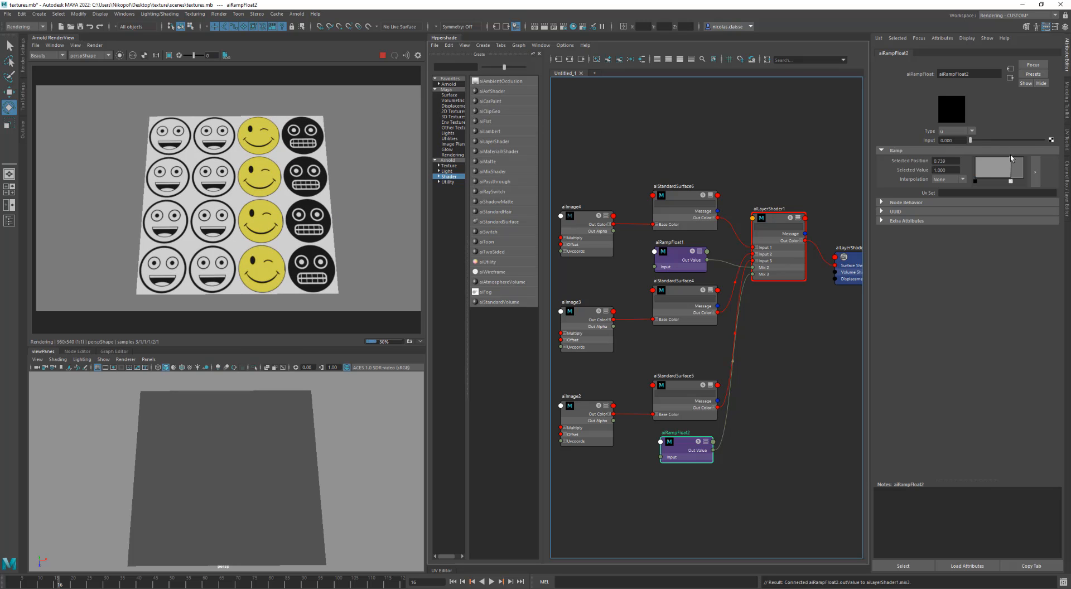
pyautogui.click(944, 132)
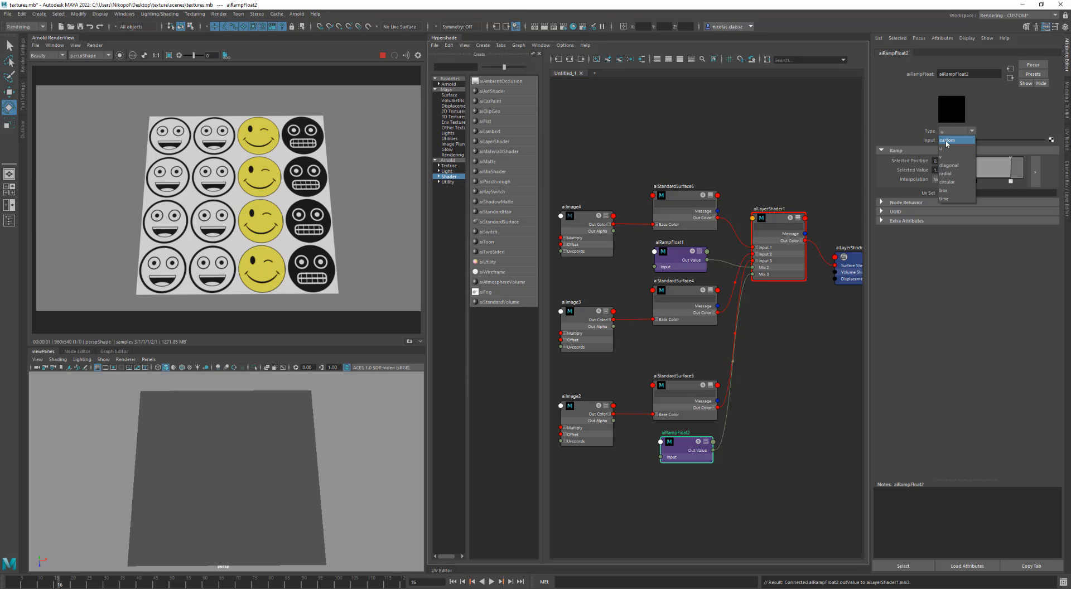
pyautogui.click(951, 158)
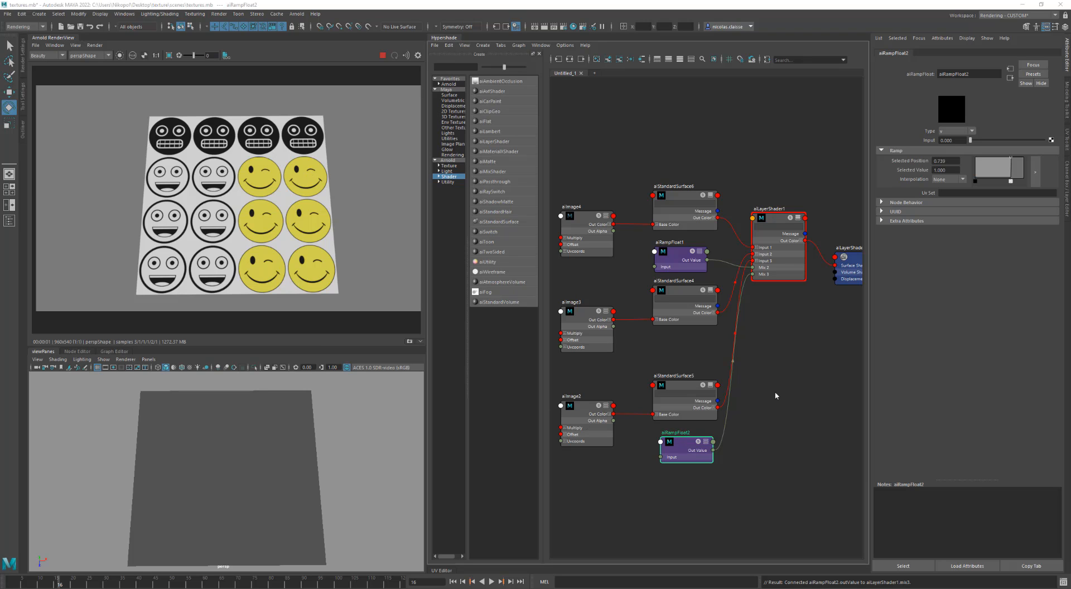
# Step: Nudge aiLayerShader1 slightly down in the graph, and review its layer settings and aiRampFloat1
pyautogui.moveTo(769, 218); pyautogui.dragTo(771, 232)
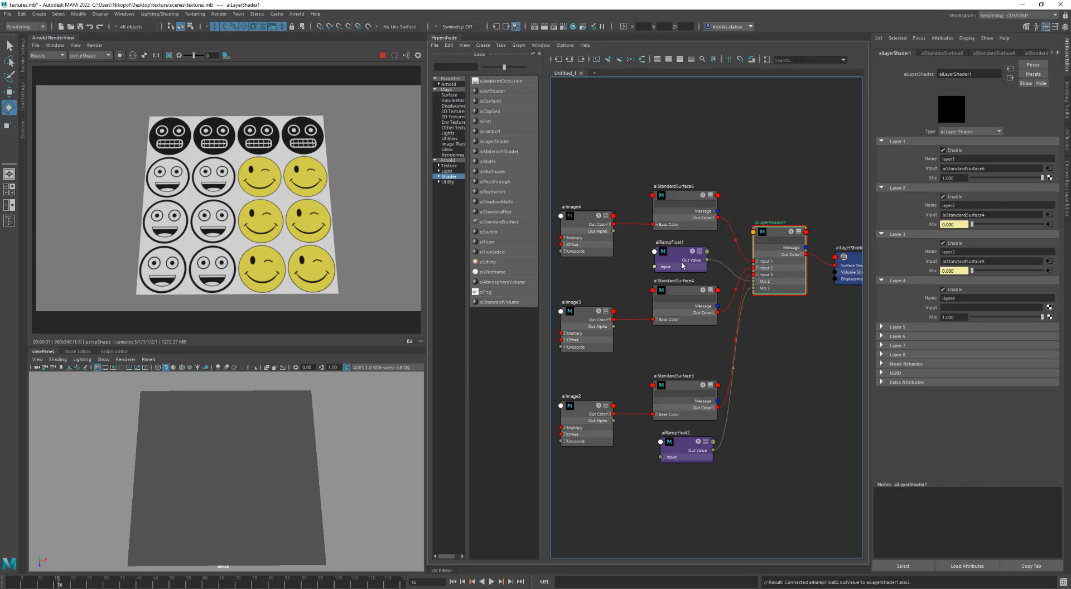
pyautogui.moveTo(683, 266); pyautogui.dragTo(680, 262)
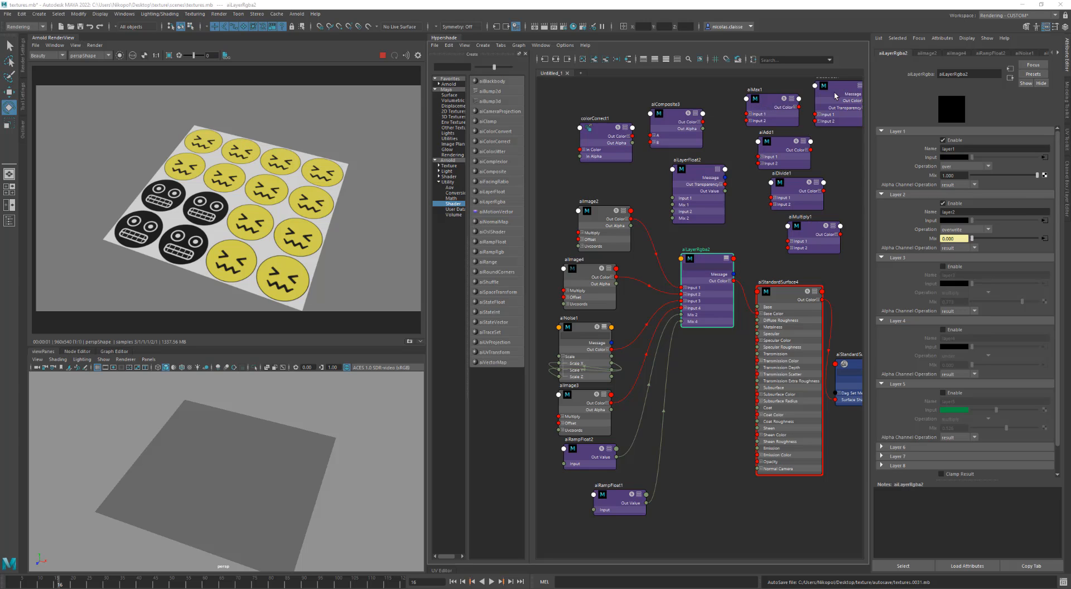
# Step: Examine the input attributes of the aiSubtract1, aiAdd1, aiMax1 and aiMultiply1 math nodes
pyautogui.moveTo(839, 93); pyautogui.dragTo(837, 102)
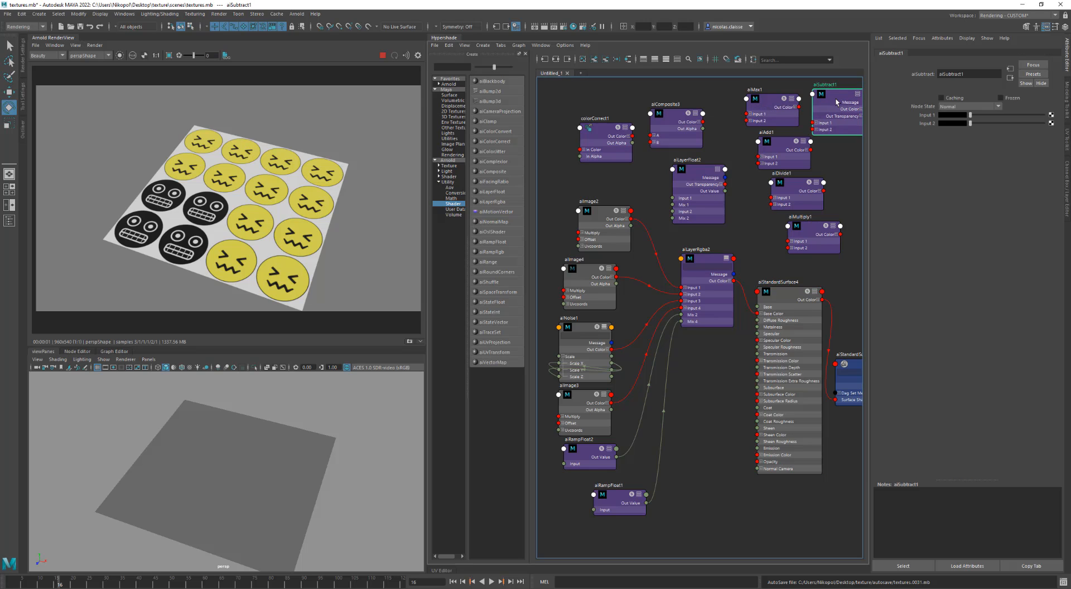
pyautogui.click(778, 103)
pyautogui.click(782, 144)
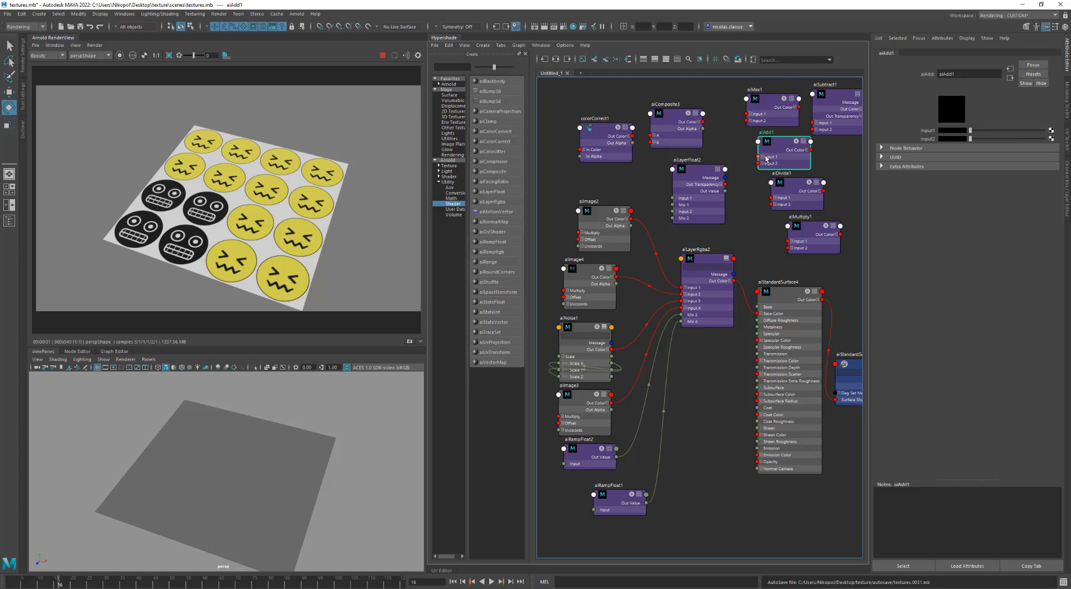
pyautogui.click(771, 104)
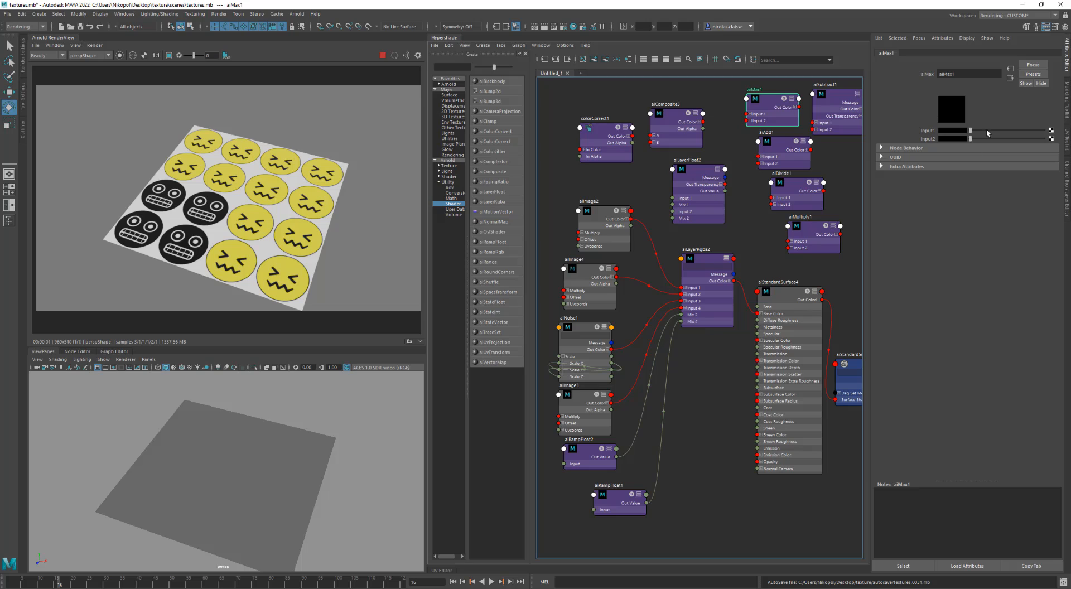
pyautogui.click(819, 224)
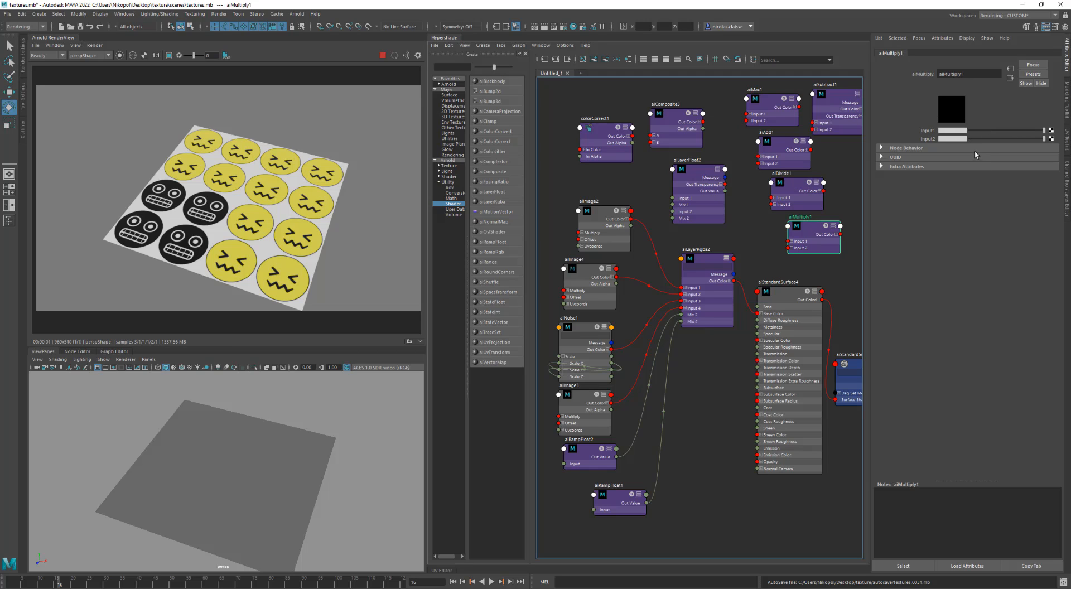
# Step: Delete the aiMax1, aiSubtract1, aiAdd1, aiDivide1 and aiMultiply1 math nodes from the graph
pyautogui.click(793, 189)
pyautogui.click(778, 142)
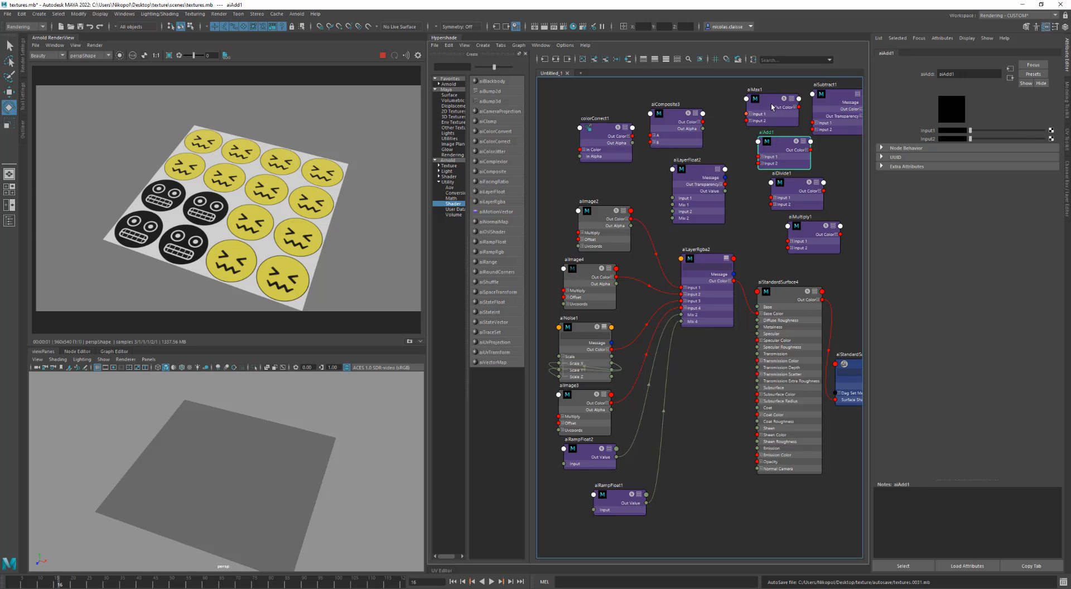
pyautogui.click(778, 103)
pyautogui.click(831, 98)
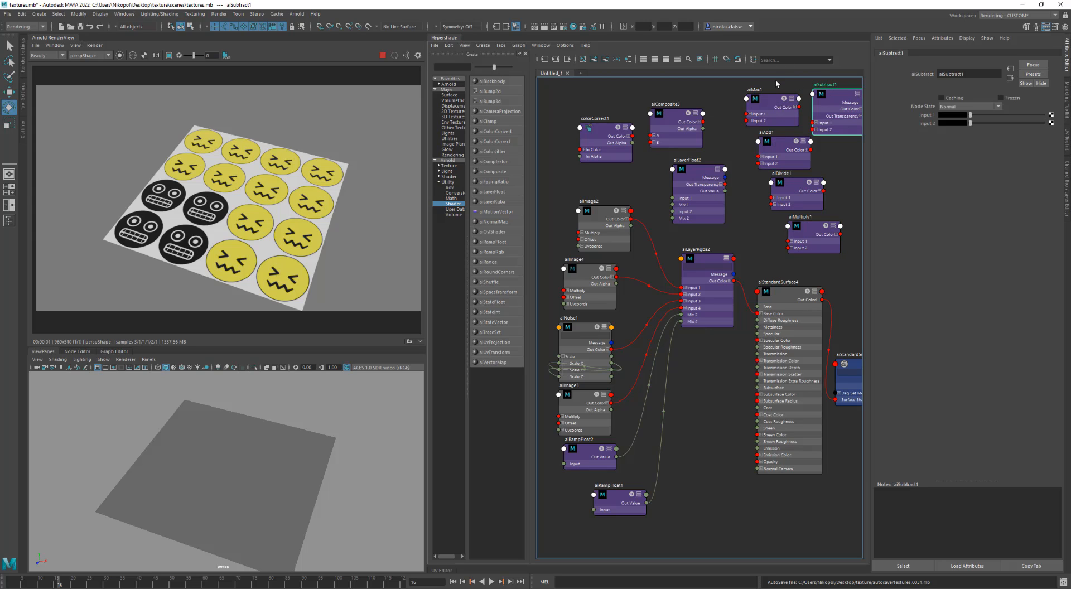
pyautogui.moveTo(816, 184); pyautogui.dragTo(847, 247)
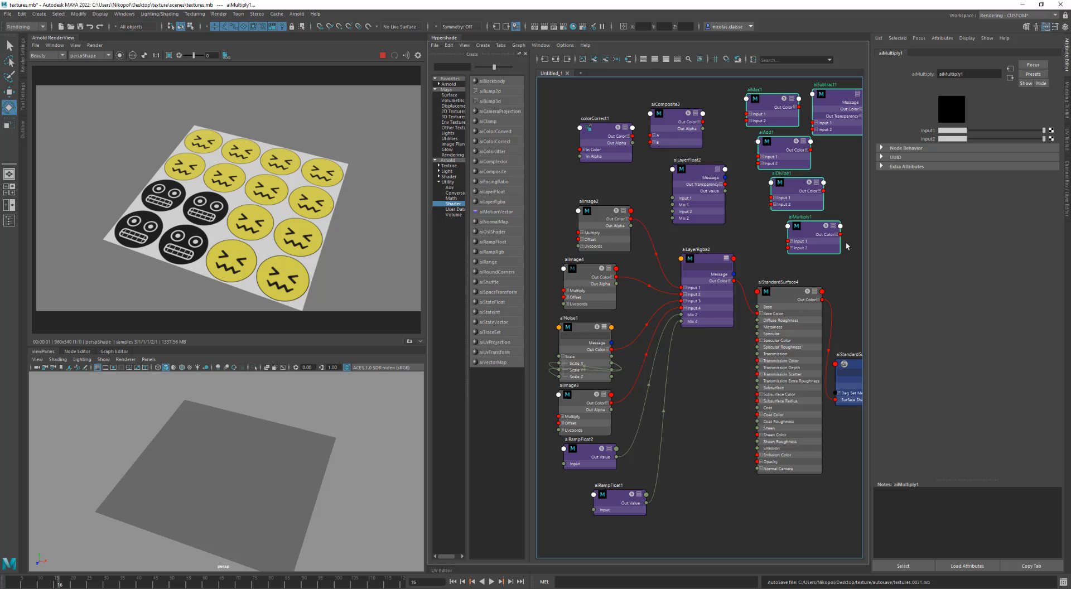
pyautogui.press('Delete')
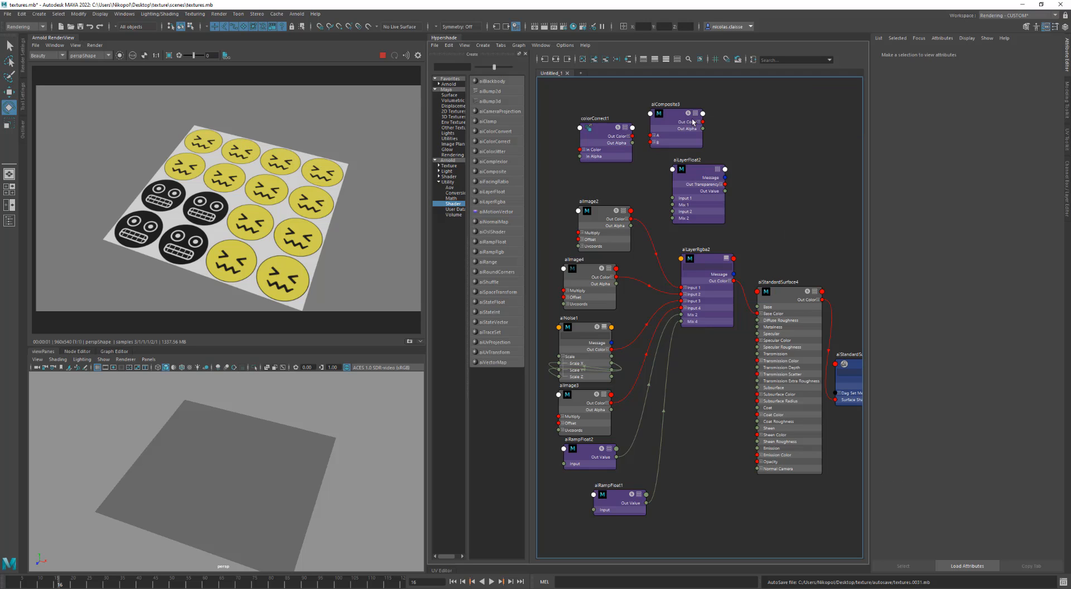
# Step: Move aiComposite3 to a free area of the graph, review its Operation options, and show all its attributes on the node
pyautogui.moveTo(675, 117); pyautogui.dragTo(752, 111)
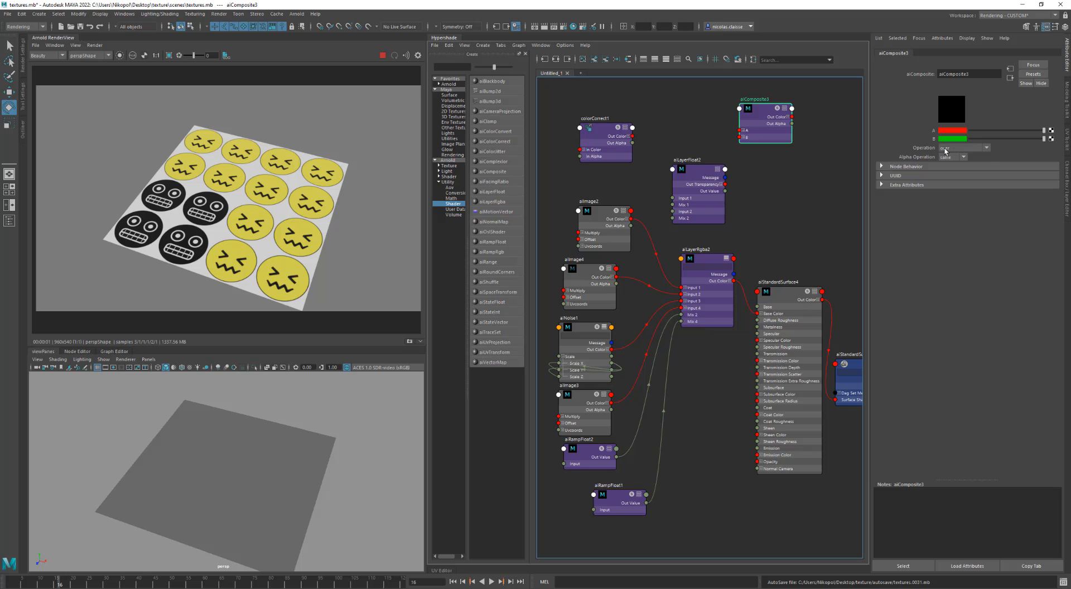
pyautogui.click(945, 148)
pyautogui.click(945, 149)
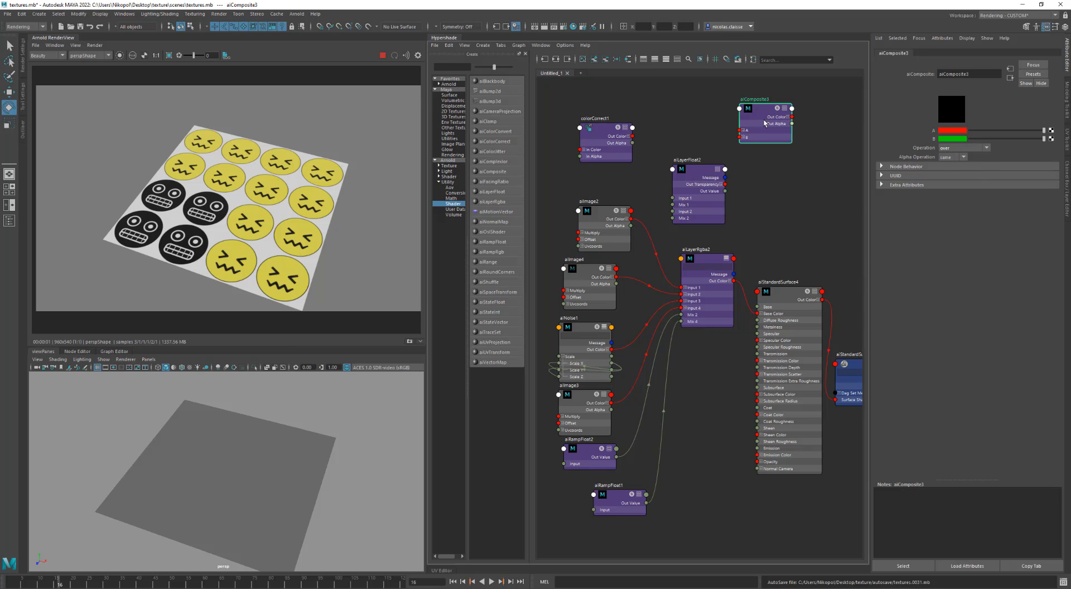
pyautogui.click(786, 111)
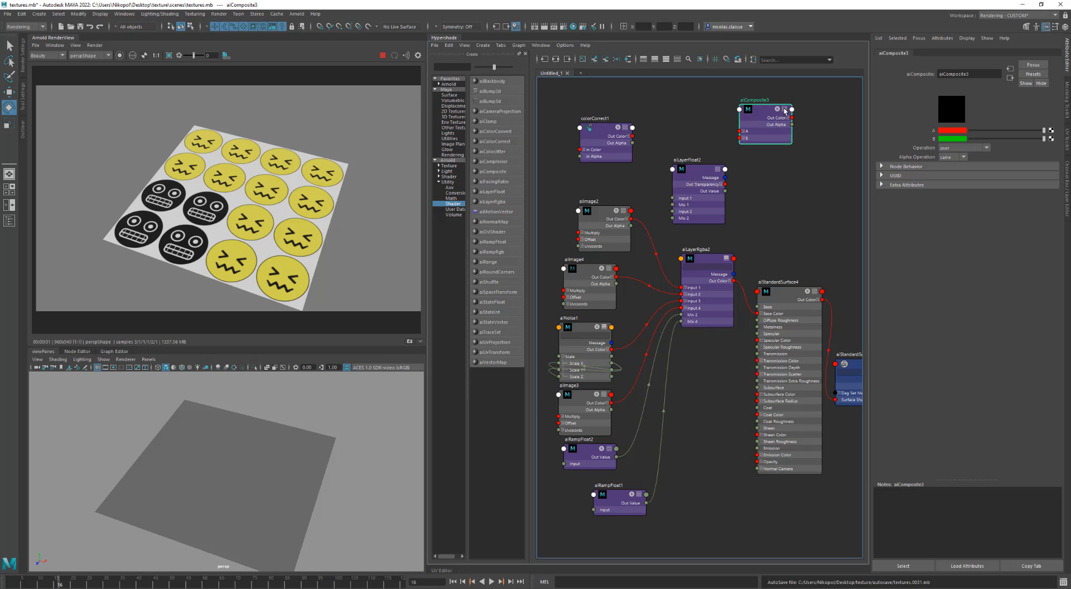
pyautogui.rightClick(785, 111)
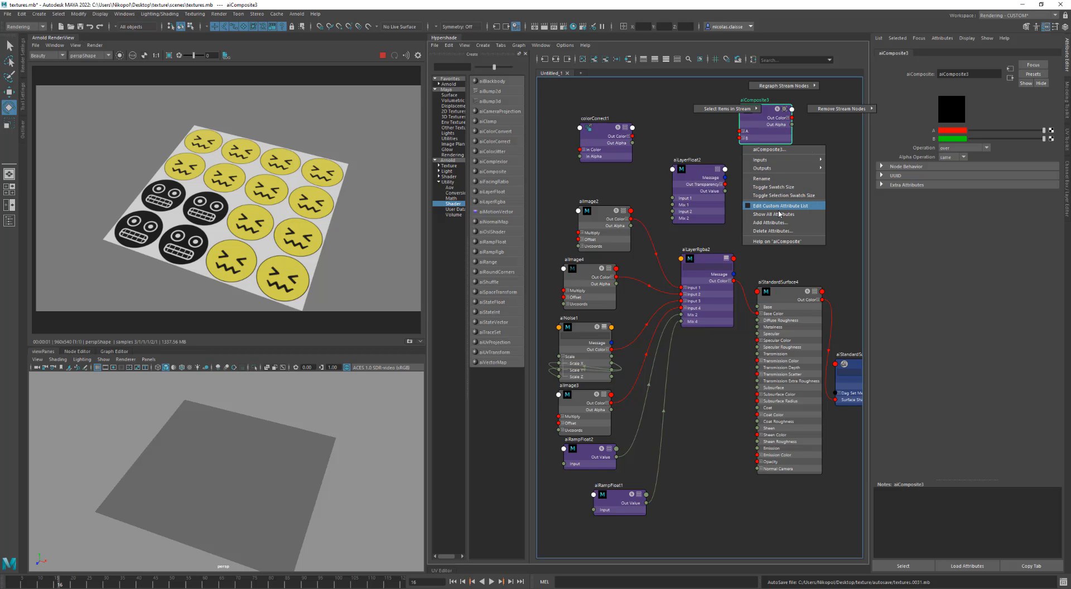
pyautogui.click(780, 214)
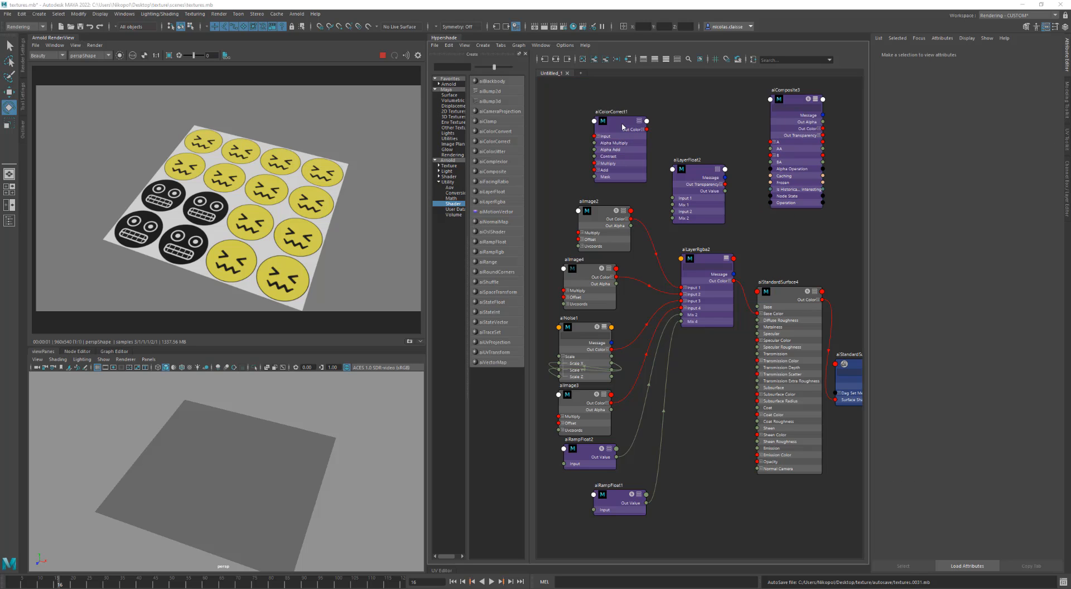
# Step: Review the color correction settings of aiColorCorrect1 and delete the node from the graph
pyautogui.click(621, 126)
pyautogui.moveTo(621, 127); pyautogui.dragTo(610, 117)
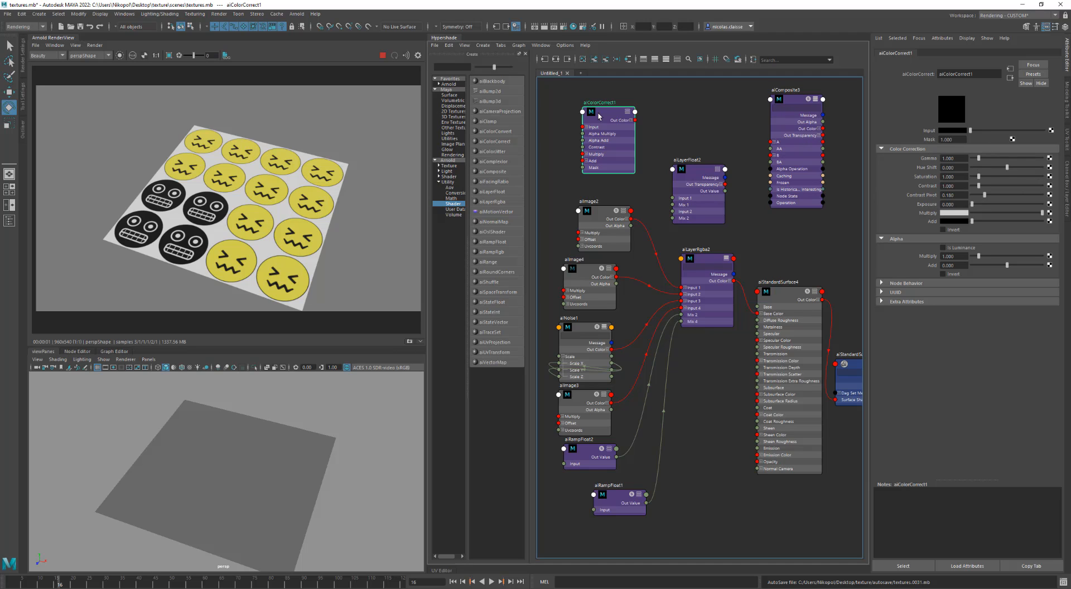
pyautogui.press('Delete')
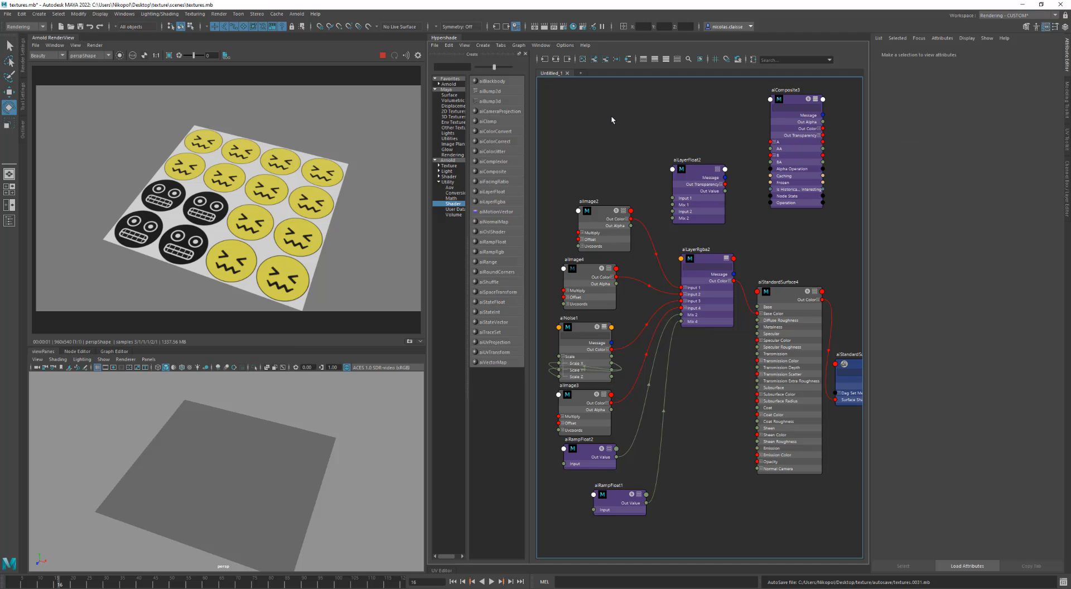
# Step: Compare the layer settings of aiLayerRgba2 and aiLayerFloat2, nudging aiLayerRgba2 slightly in the graph
pyautogui.click(704, 260)
pyautogui.moveTo(704, 260); pyautogui.dragTo(694, 266)
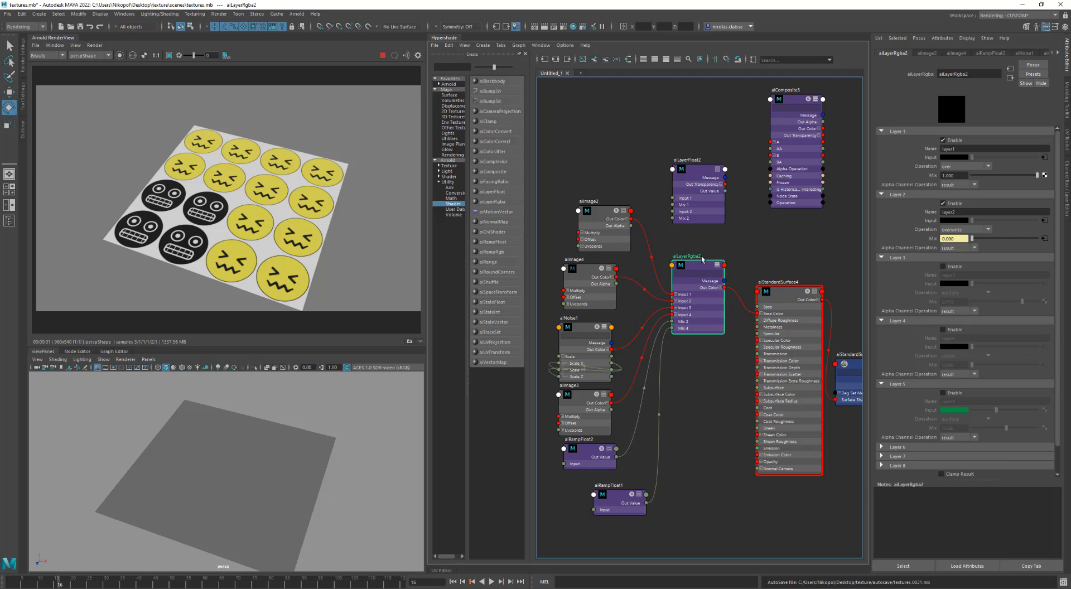
pyautogui.click(696, 176)
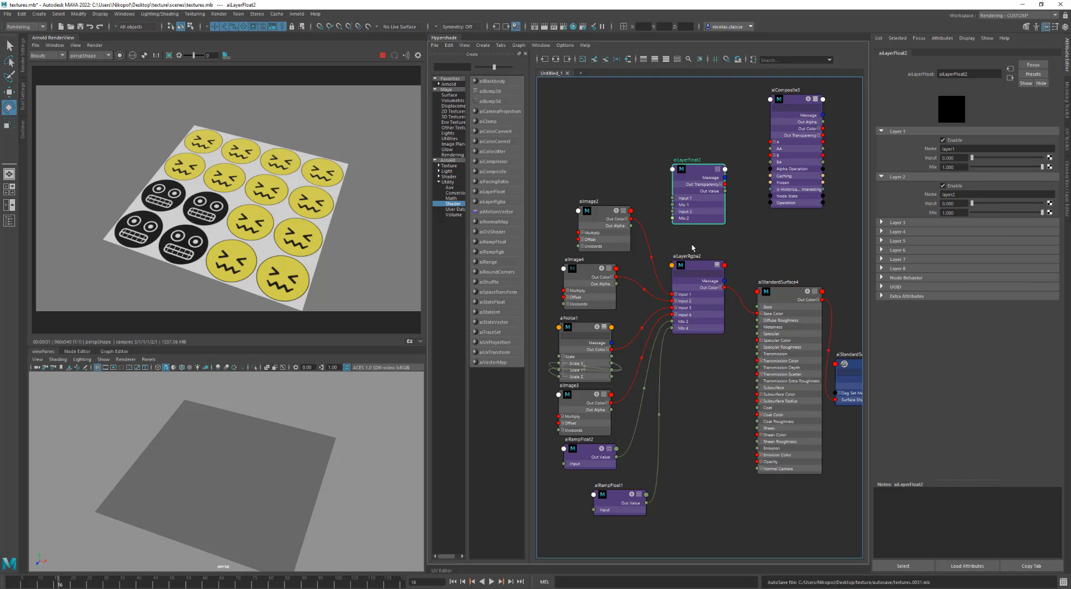
pyautogui.click(693, 264)
pyautogui.click(703, 172)
pyautogui.click(703, 281)
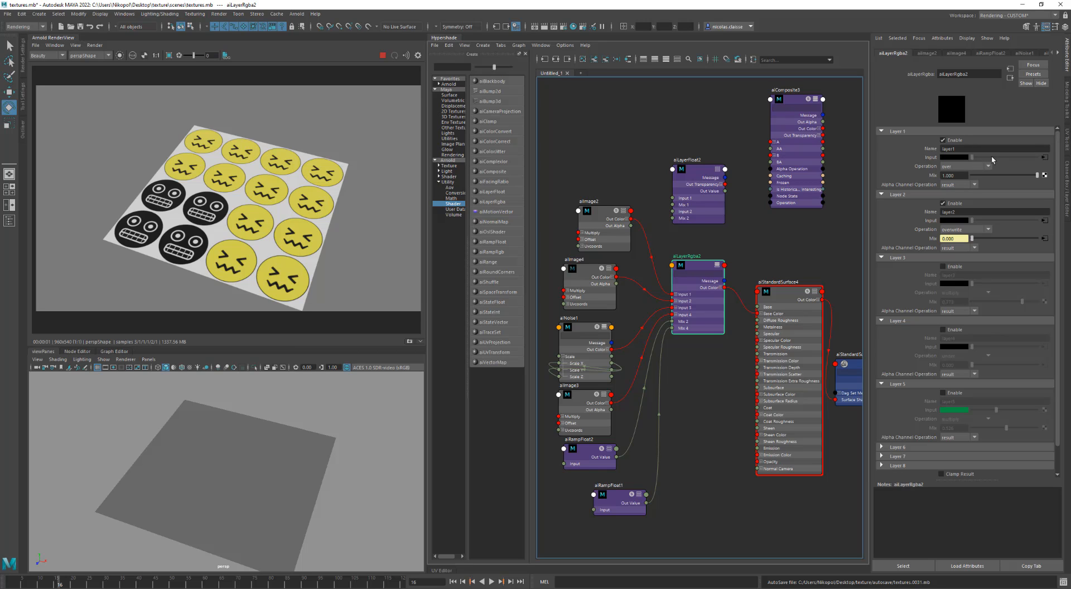
# Step: Toggle layer 2 of aiLayerRgba2 off and on to check its effect, and review its Operation options
pyautogui.moveTo(1036, 176)
pyautogui.mouseDown()
pyautogui.moveTo(1019, 176)
pyautogui.moveTo(1039, 180)
pyautogui.mouseUp()
pyautogui.click(955, 204)
pyautogui.click(956, 204)
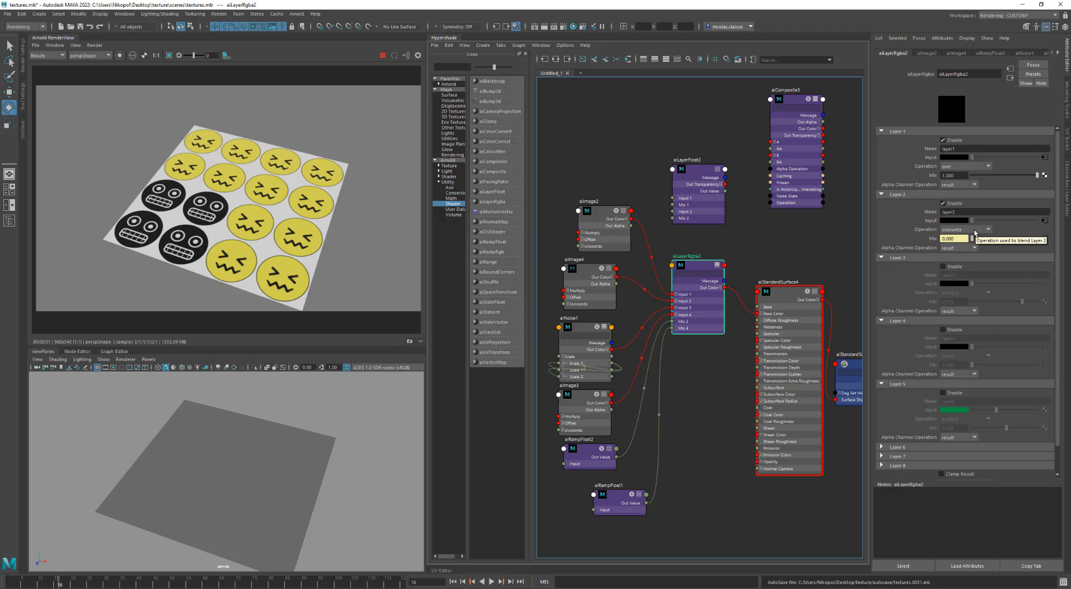
pyautogui.click(975, 231)
pyautogui.click(975, 234)
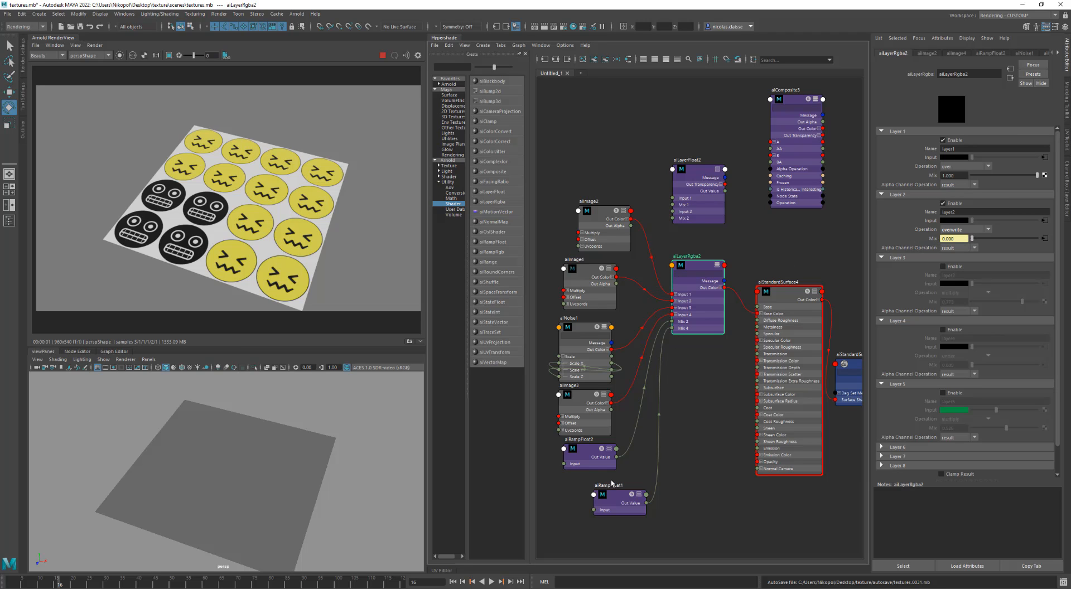
# Step: Review the aiRampFloat2 ramp that drives the layer 2 mix, and return to the aiLayerRgba2 settings
pyautogui.click(581, 460)
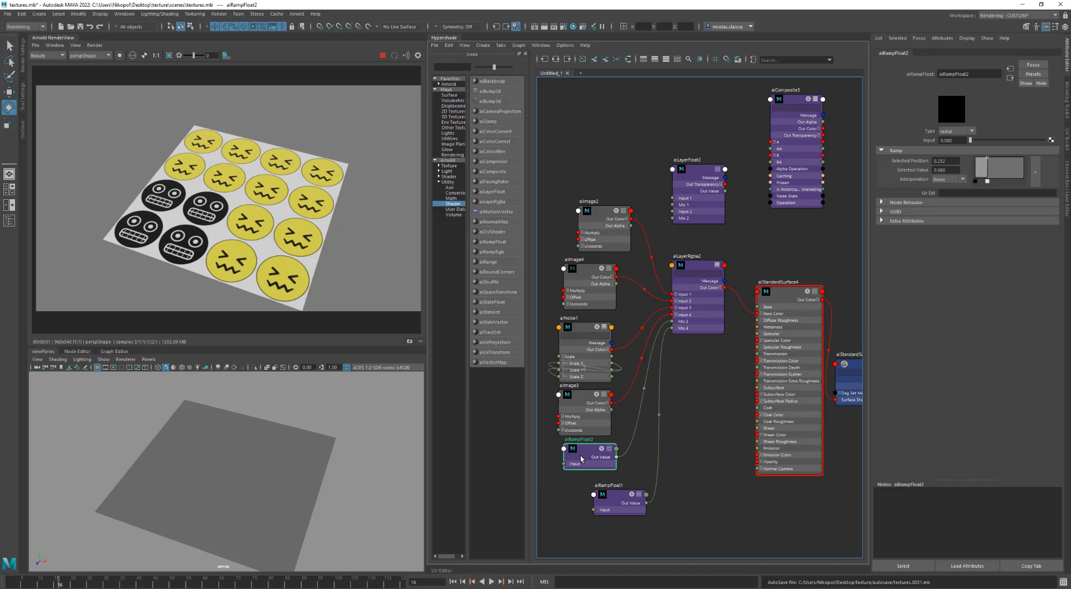
pyautogui.click(119, 55)
pyautogui.click(675, 277)
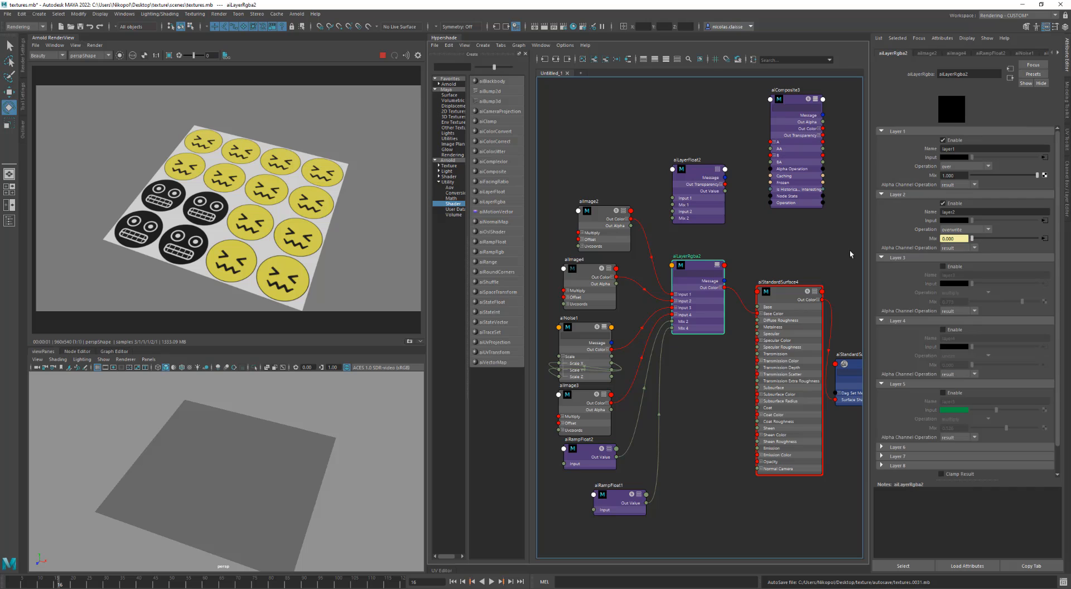
# Step: Enable layer 3 of aiLayerRgba2 with a Mix of about 0.727, and enable layer 4
pyautogui.click(957, 267)
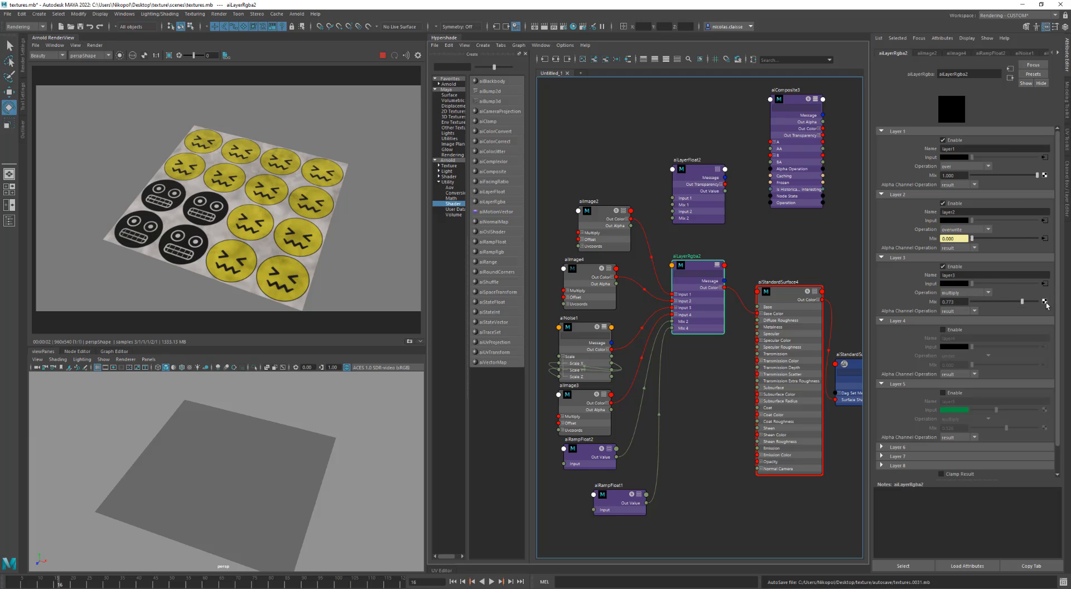
pyautogui.moveTo(1023, 303); pyautogui.dragTo(1020, 302)
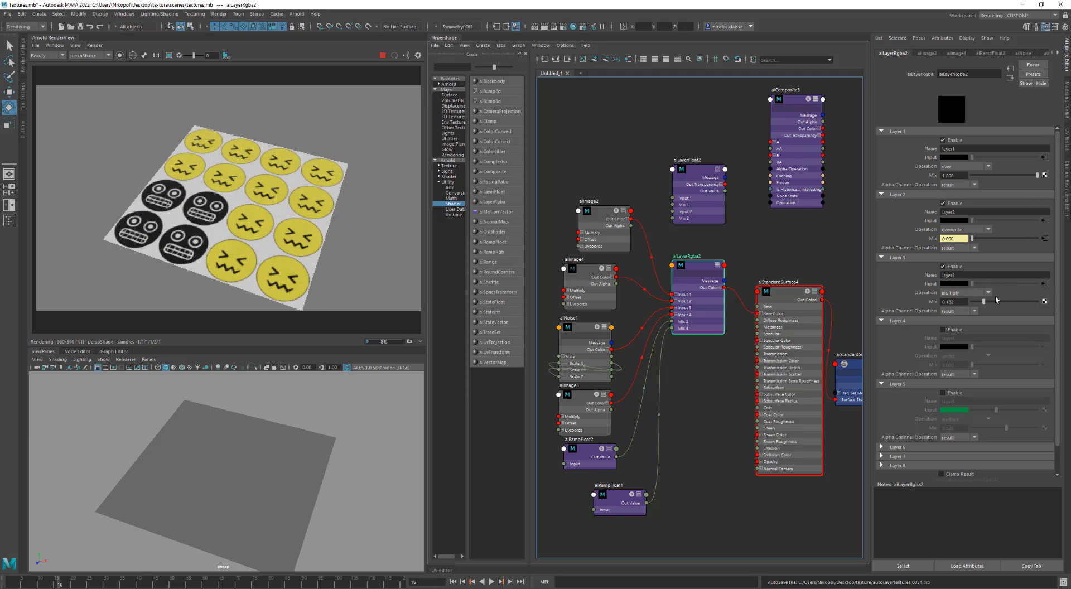
pyautogui.click(952, 330)
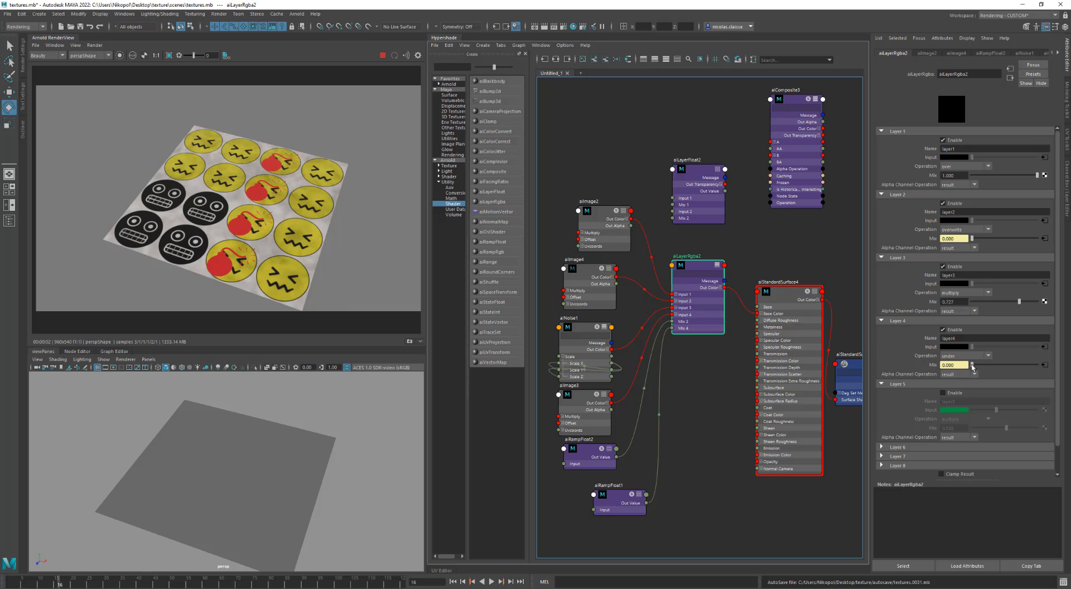
# Step: Enable layer 5 of aiLayerRgba2, set its Mix to about 0.481, and keep its Alpha Channel Operation at result
pyautogui.click(949, 395)
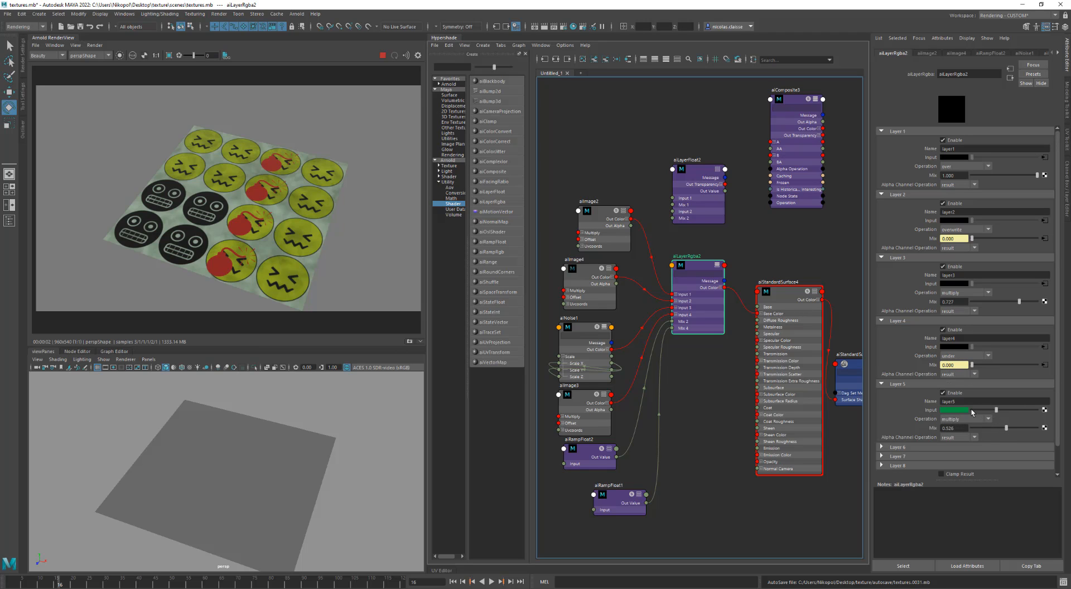
pyautogui.click(953, 393)
pyautogui.click(954, 394)
pyautogui.moveTo(1010, 427); pyautogui.dragTo(1000, 428)
pyautogui.click(973, 438)
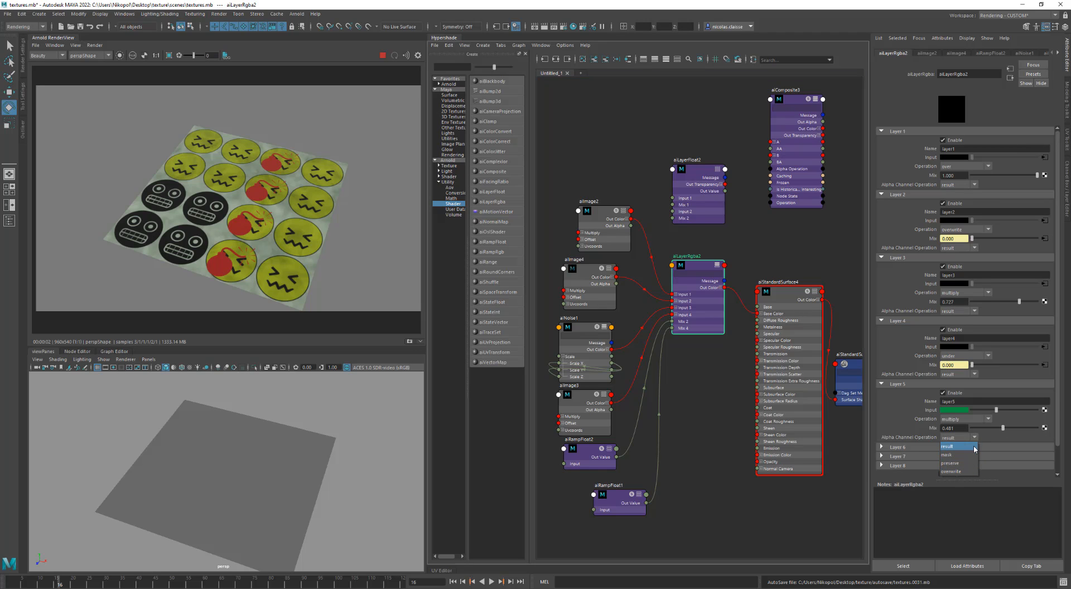
pyautogui.click(975, 447)
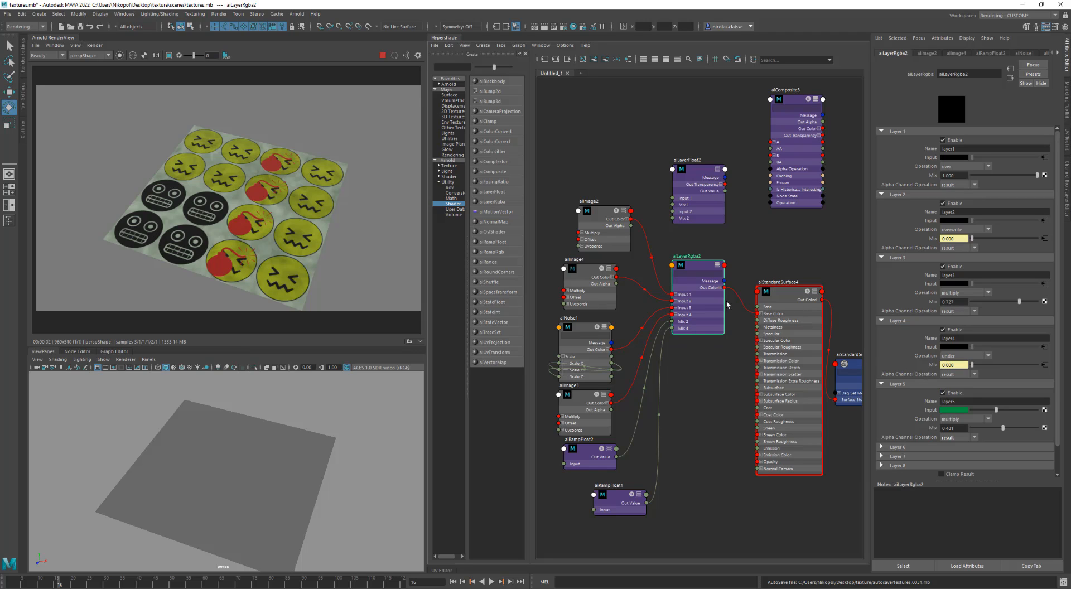
# Step: Review the layer 3 Mix options of aiLayerRgba2 and the aiImage2 attributes, nudging aiLayerRgba2 slightly up in the graph
pyautogui.click(695, 268)
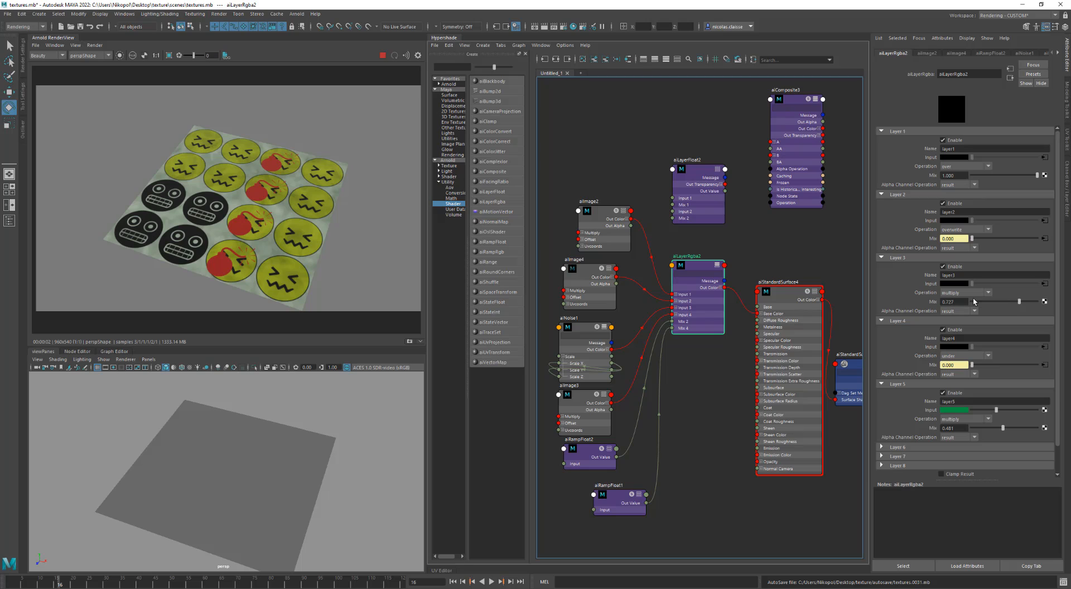
pyautogui.rightClick(963, 302)
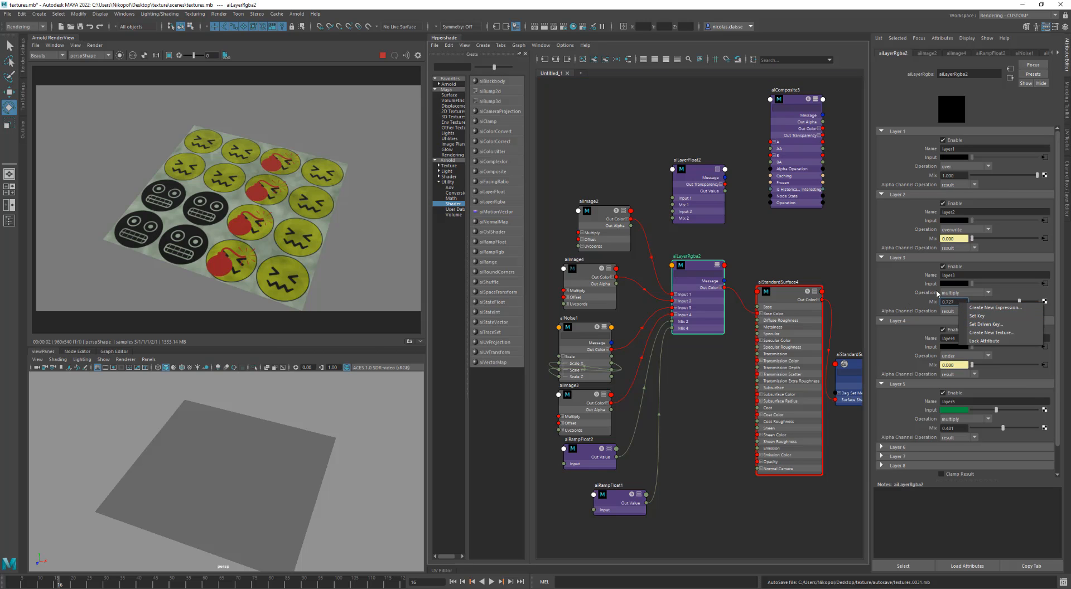
pyautogui.click(889, 297)
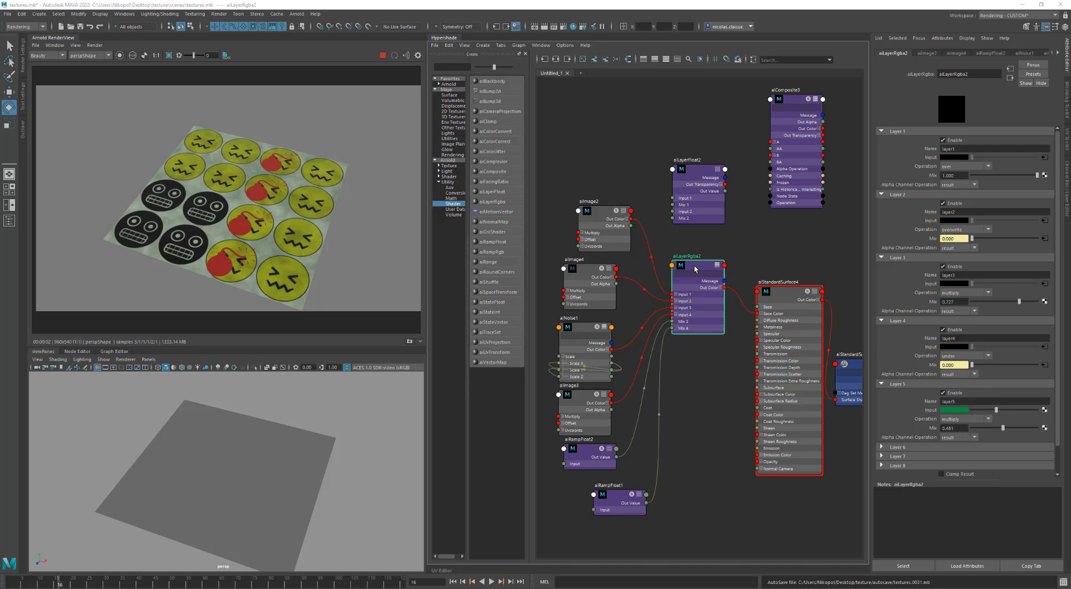
pyautogui.click(600, 213)
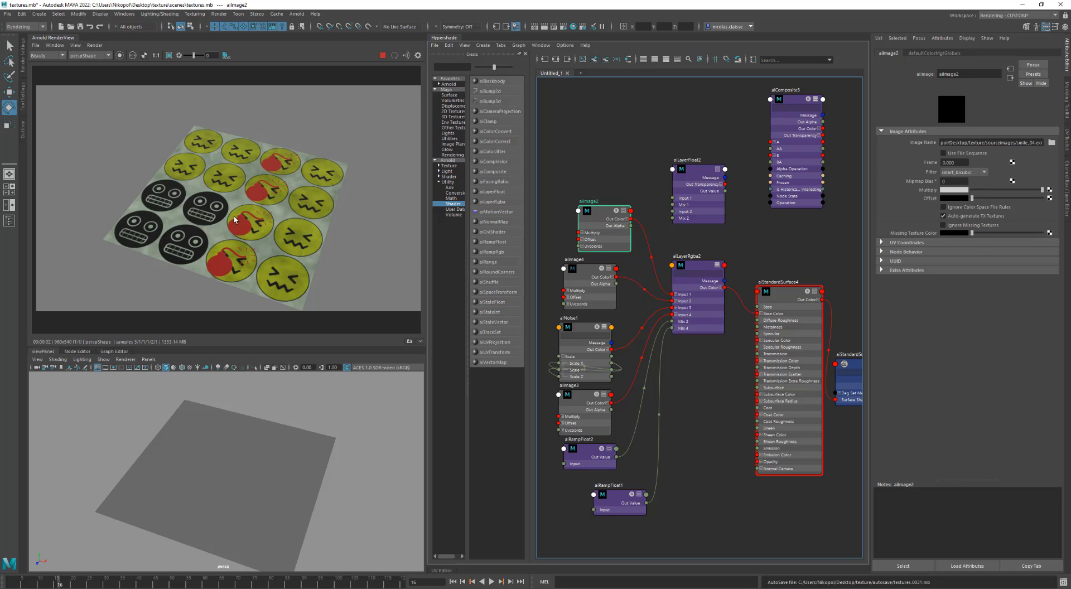
pyautogui.moveTo(697, 265); pyautogui.dragTo(697, 258)
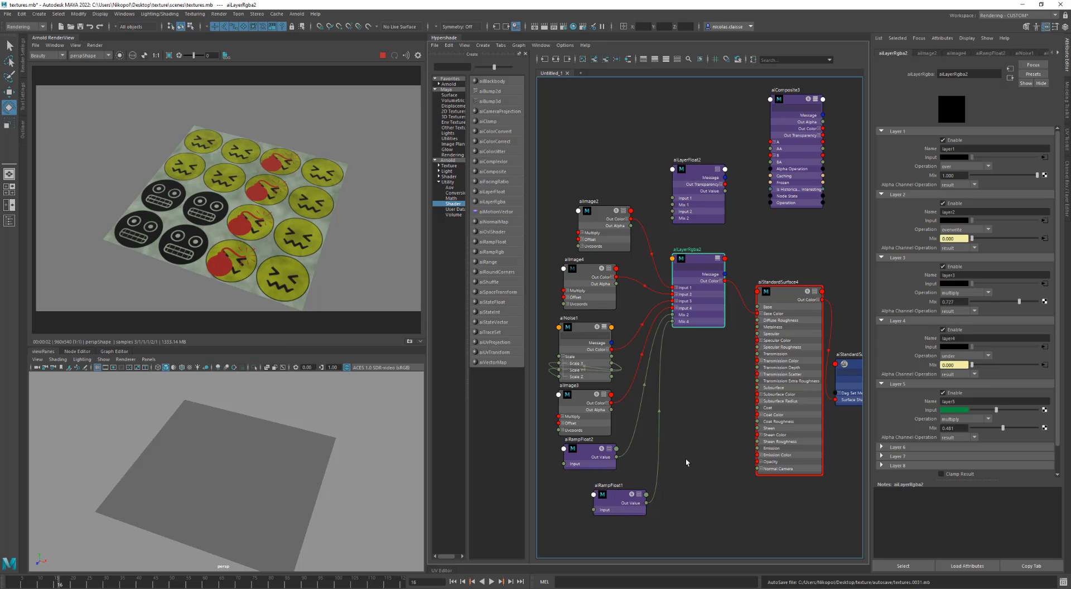
# Step: Switch to the browser's Arnold Layer RGBA documentation, look through the blending mode examples, and expand the list of operations
pyautogui.hotkey('alt', 'Tab')
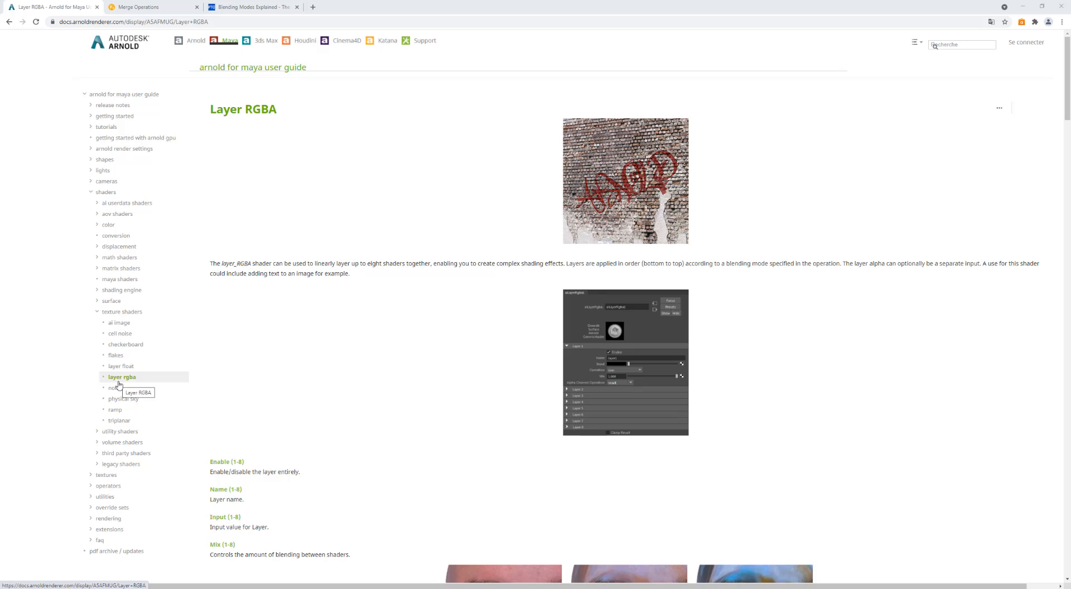
pyautogui.scroll(-4, 463, 458)
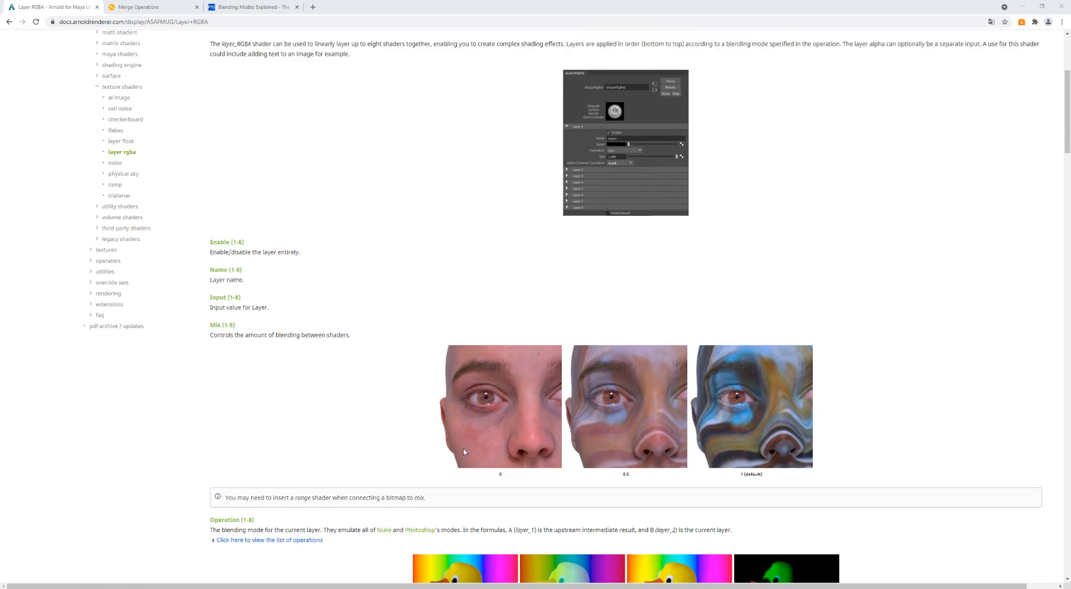
pyautogui.scroll(-8, 463, 447)
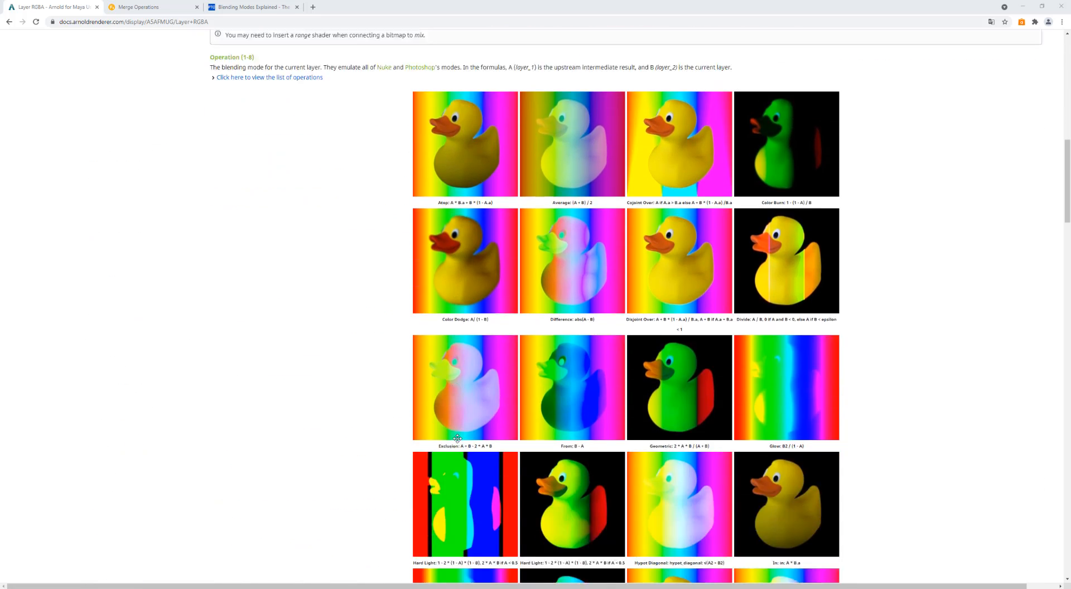
pyautogui.scroll(-13, 458, 439)
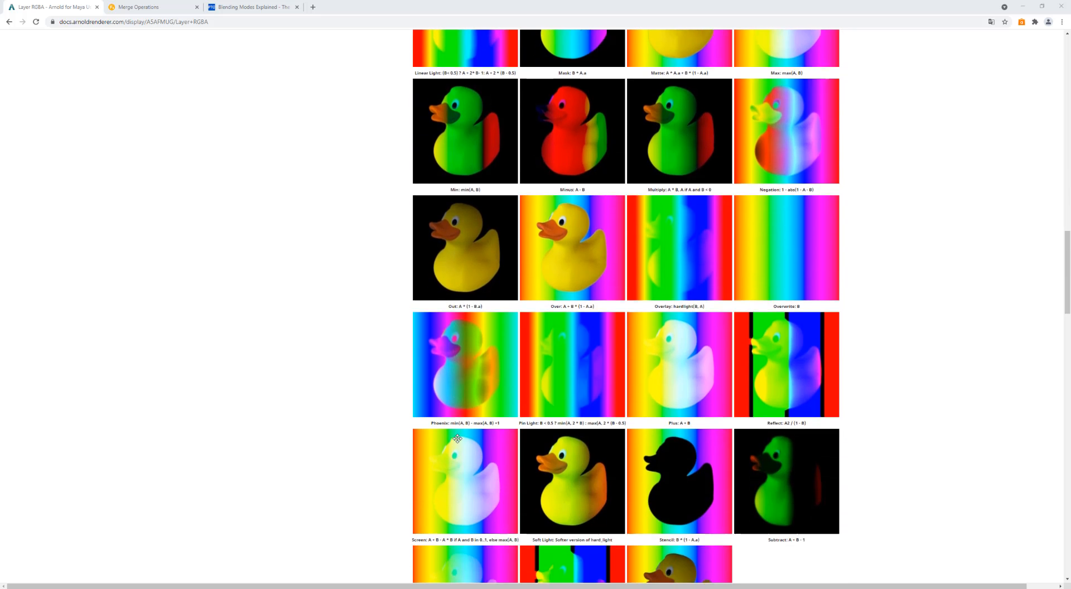
pyautogui.scroll(20, 458, 438)
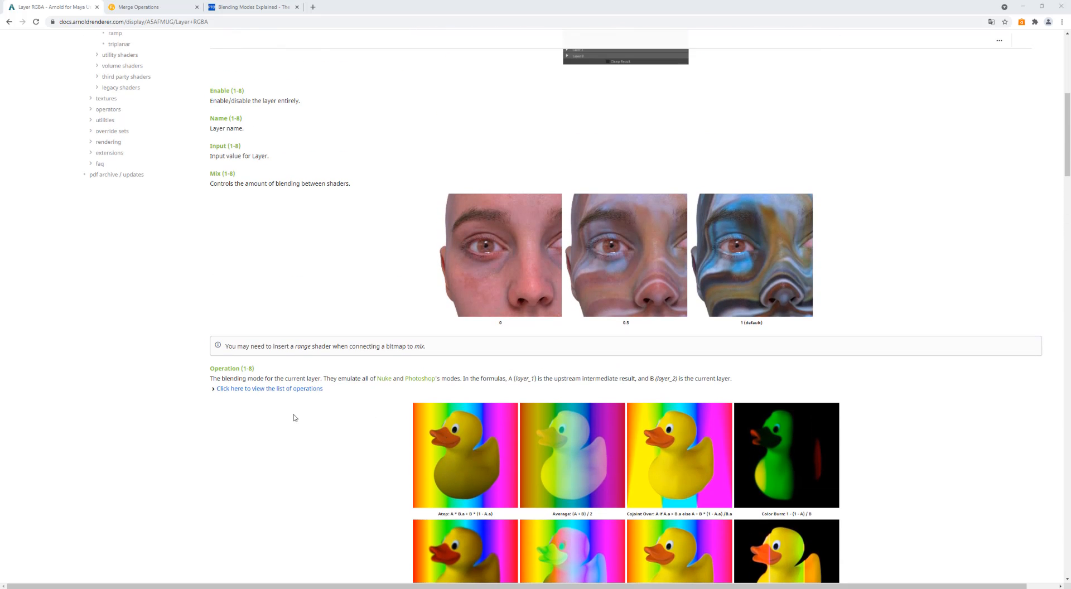
pyautogui.click(270, 389)
pyautogui.scroll(-5, 310, 395)
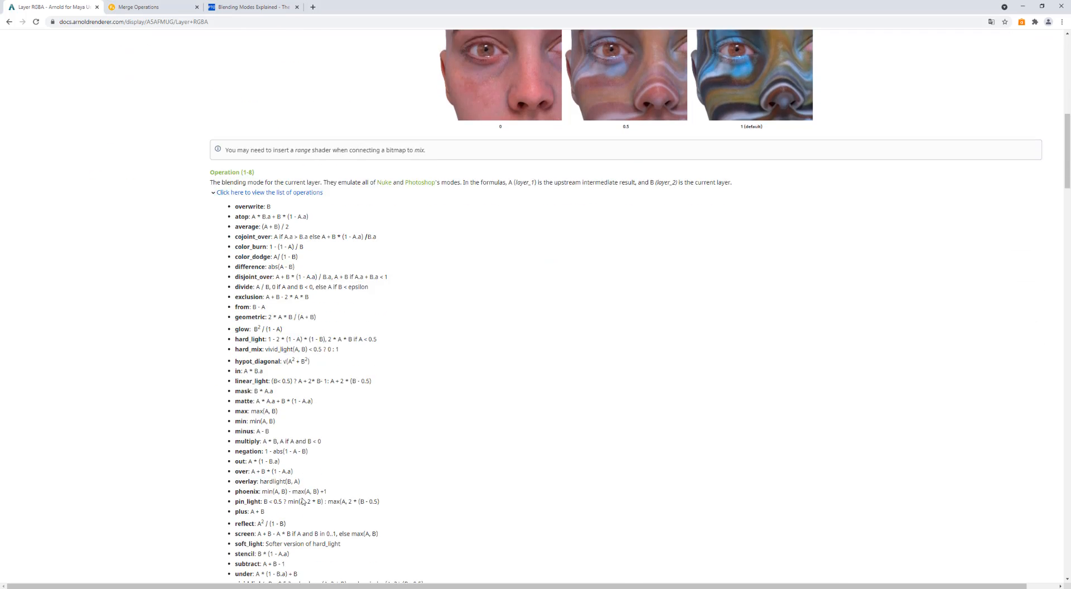
# Step: Finish reading the Arnold operations list and look through Nuke's Merge Operations page with its algorithms and example uses
pyautogui.scroll(1, 300, 496)
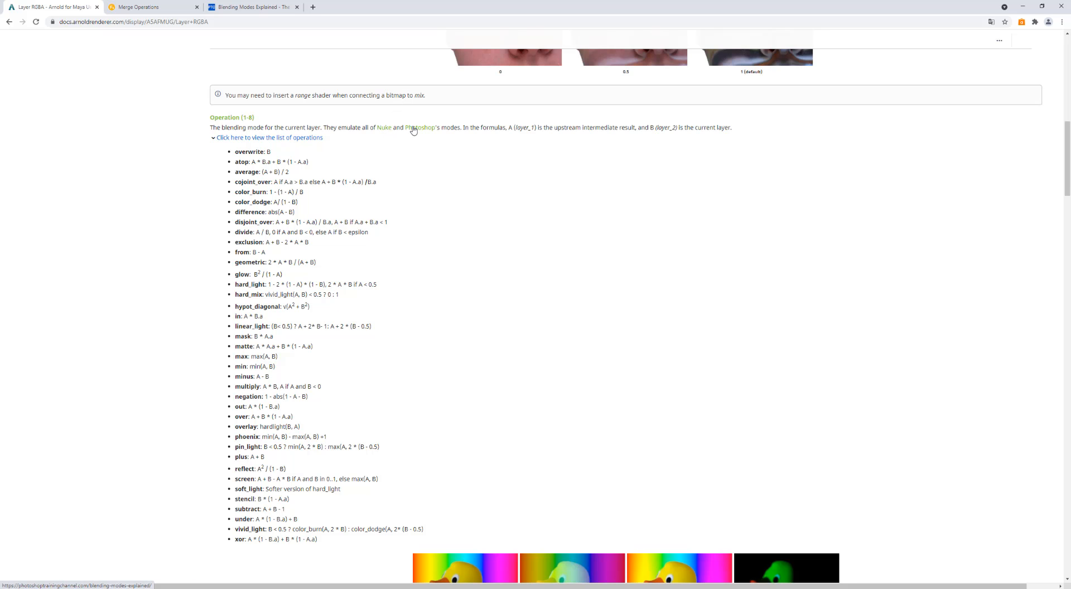
pyautogui.click(152, 8)
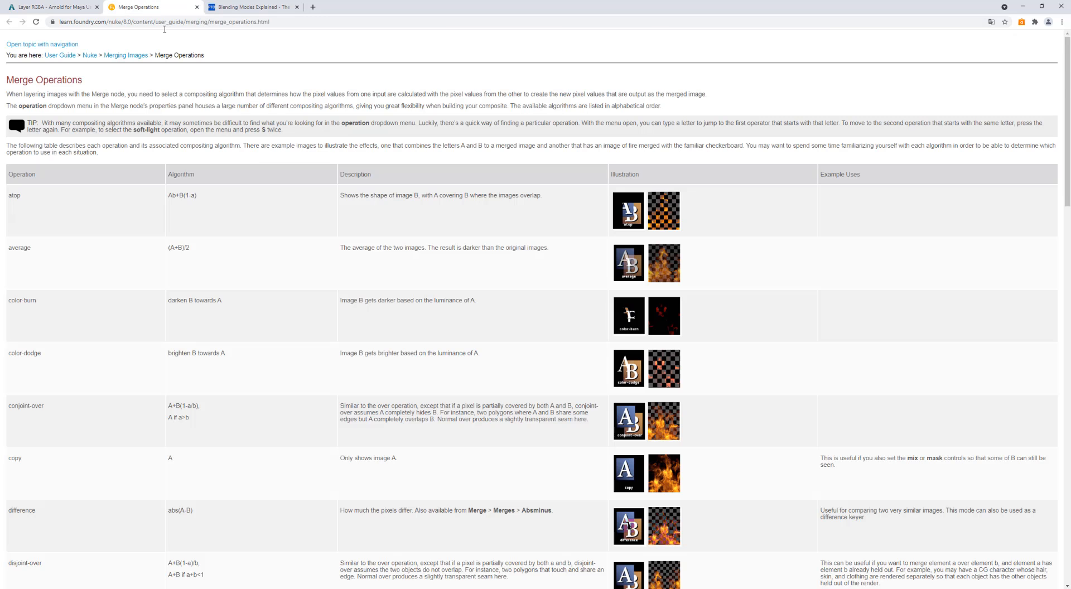
pyautogui.scroll(-14, 476, 306)
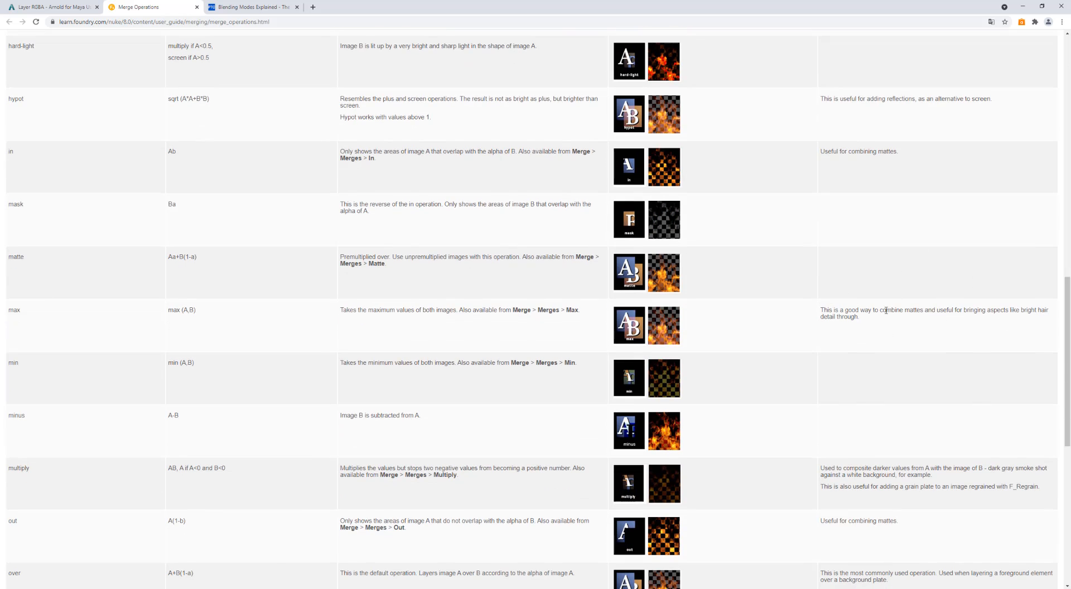
pyautogui.scroll(15, 661, 274)
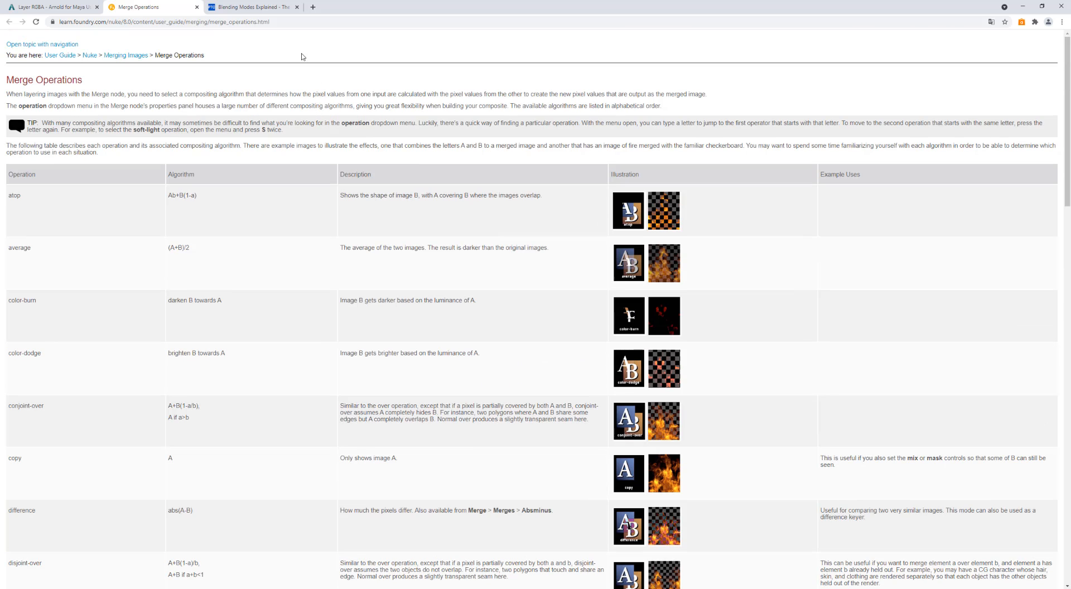
# Step: Look through the Blending Modes Explained guide for Photoshop, from the Normal mode examples back to its introduction
pyautogui.click(255, 8)
pyautogui.scroll(4, 407, 236)
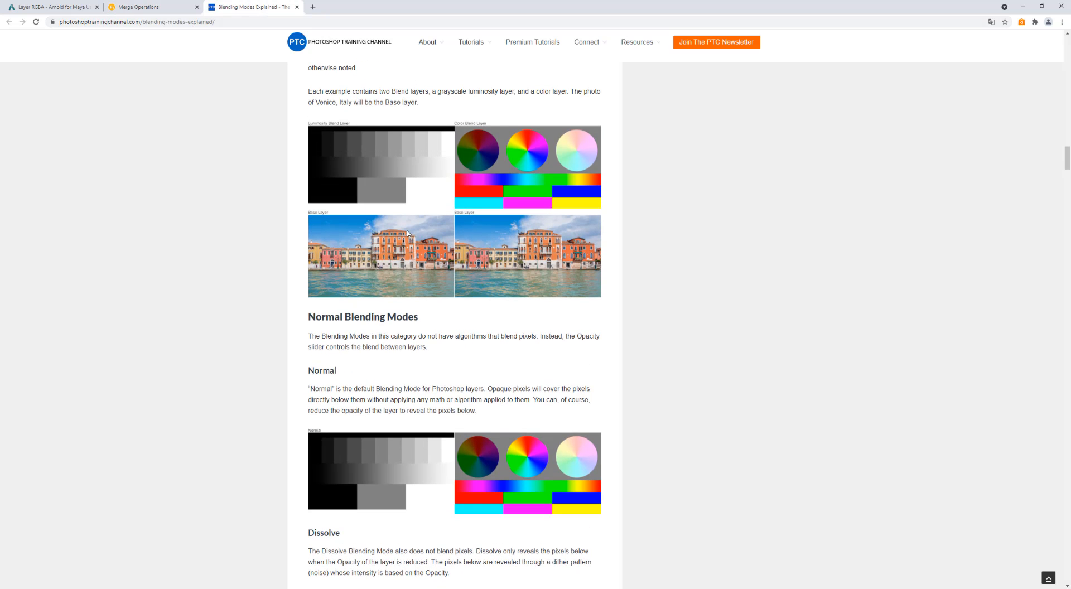
pyautogui.scroll(9, 407, 233)
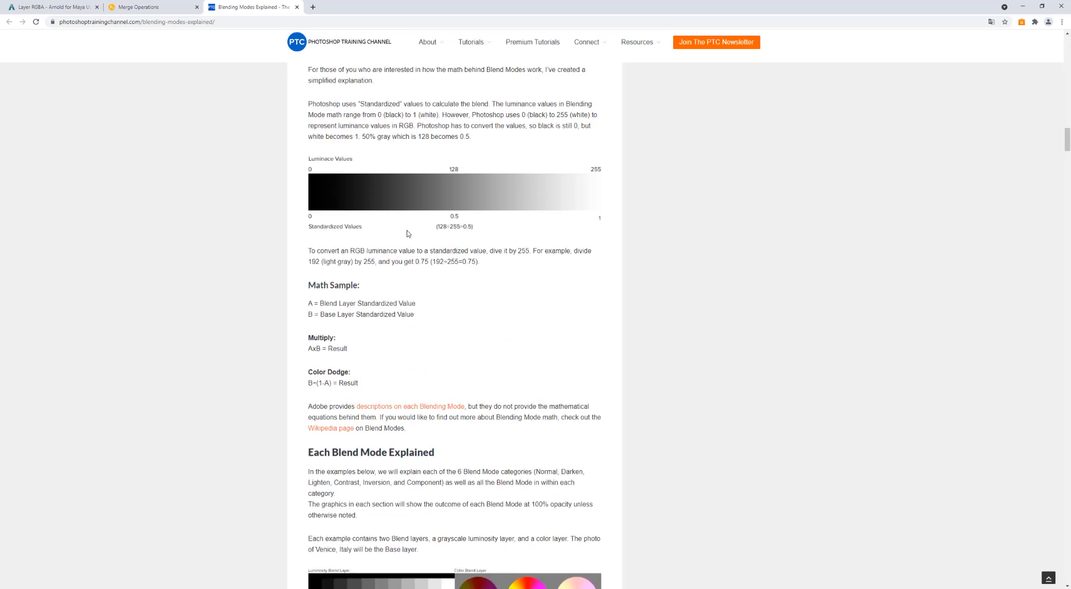
pyautogui.scroll(15, 407, 234)
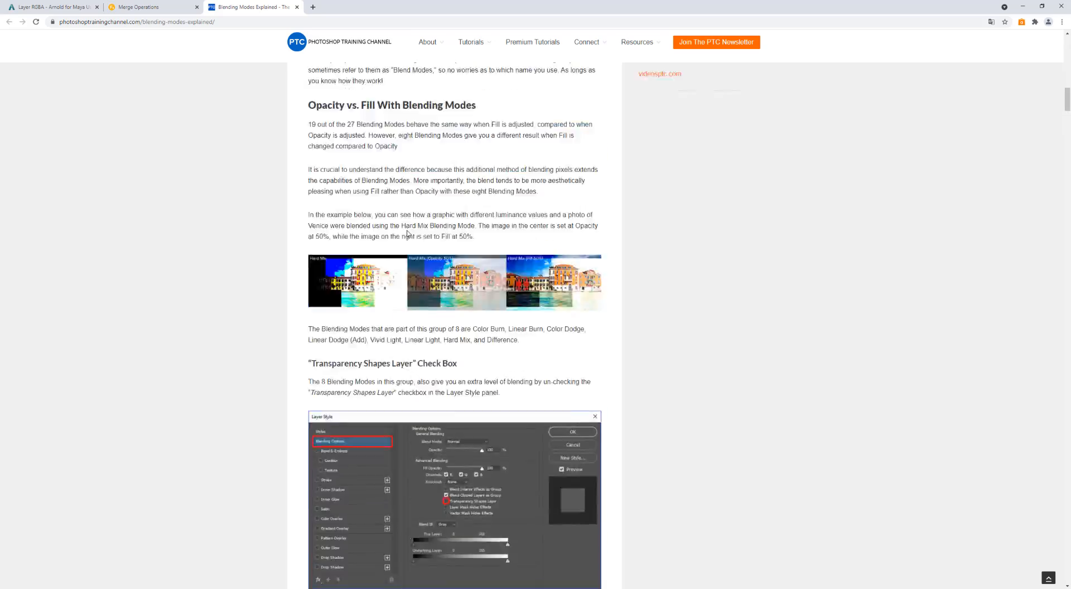
pyautogui.scroll(20, 407, 234)
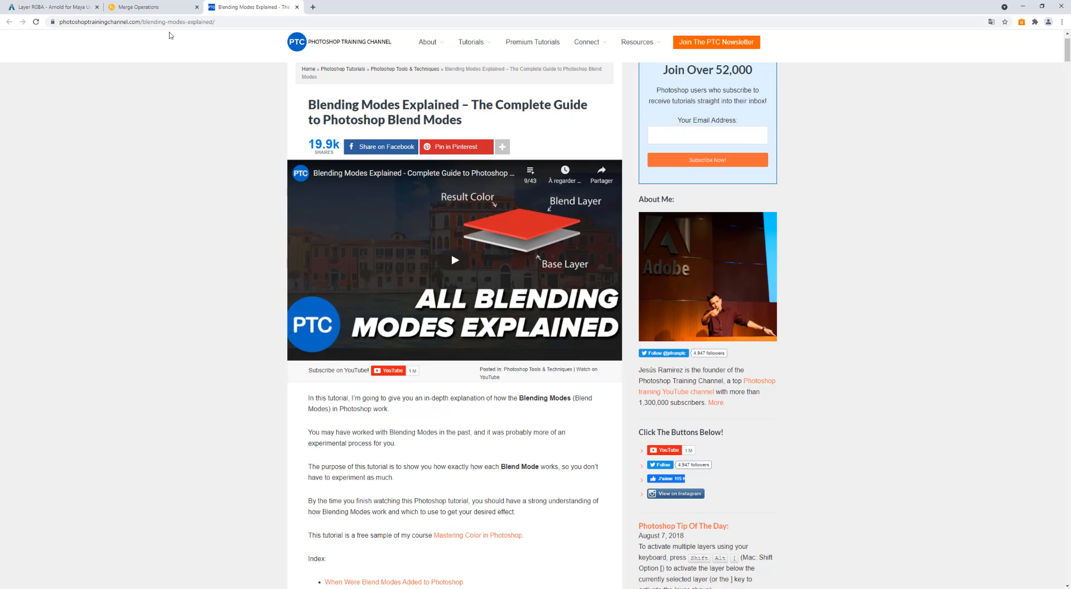
# Step: Translate Nuke's Merge Operations page into French and look through the translated operations
pyautogui.click(141, 8)
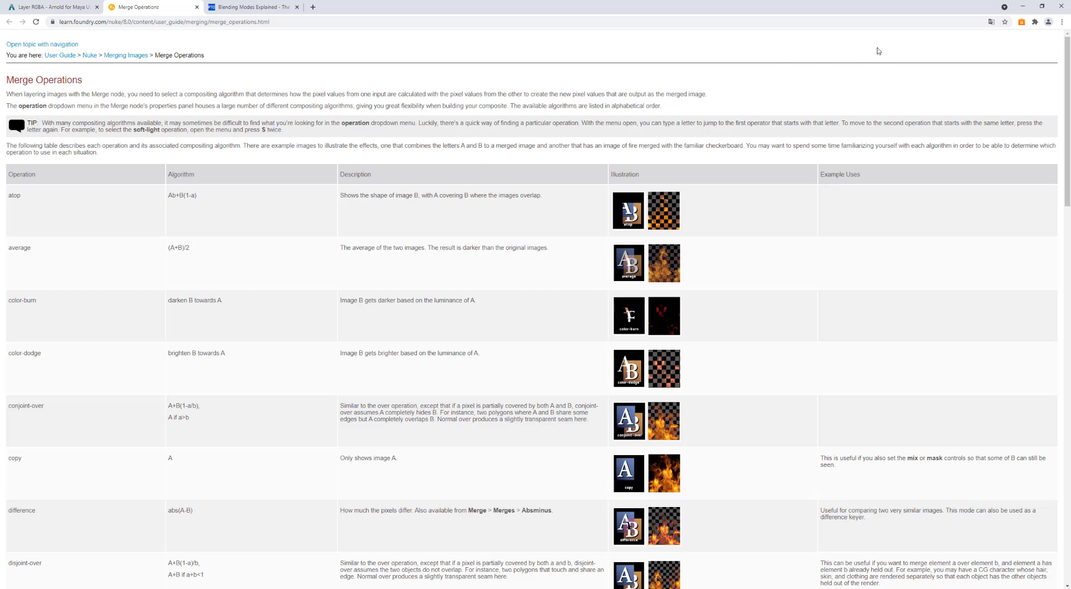
pyautogui.click(992, 22)
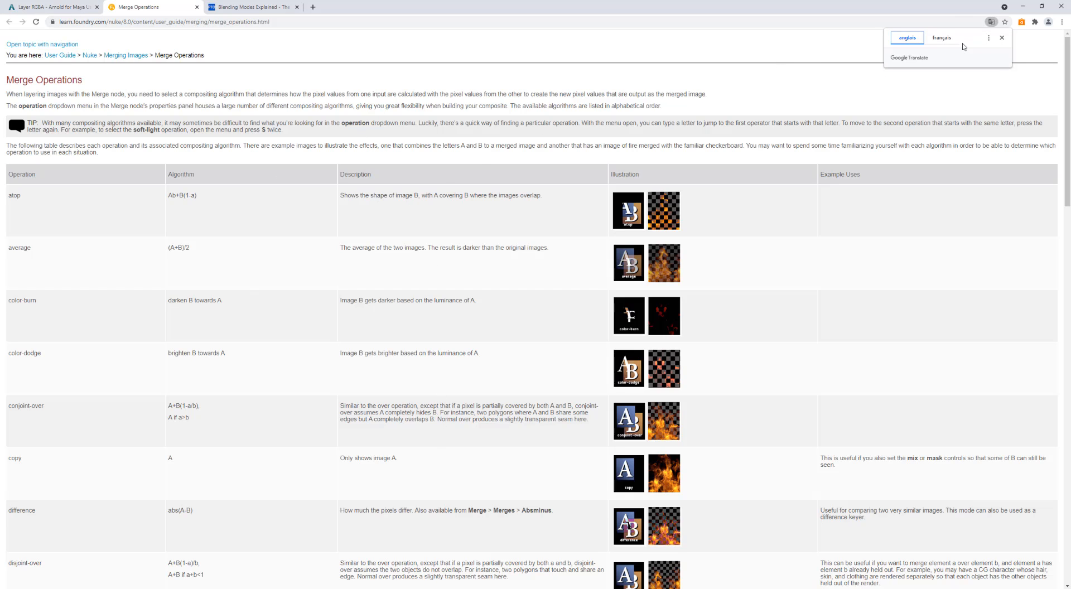
pyautogui.click(941, 40)
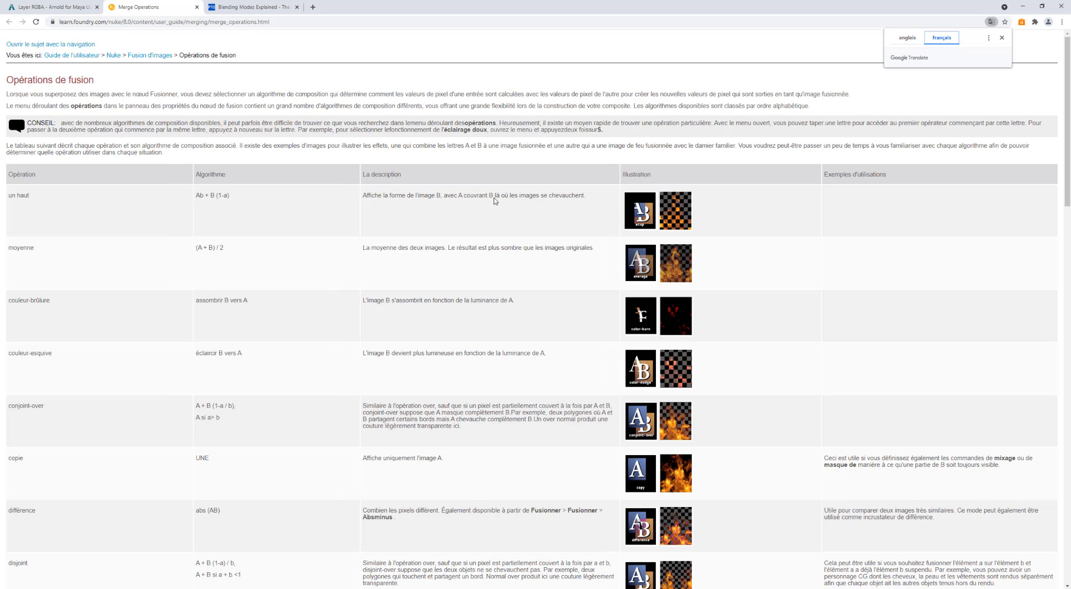
pyautogui.scroll(-5, 596, 297)
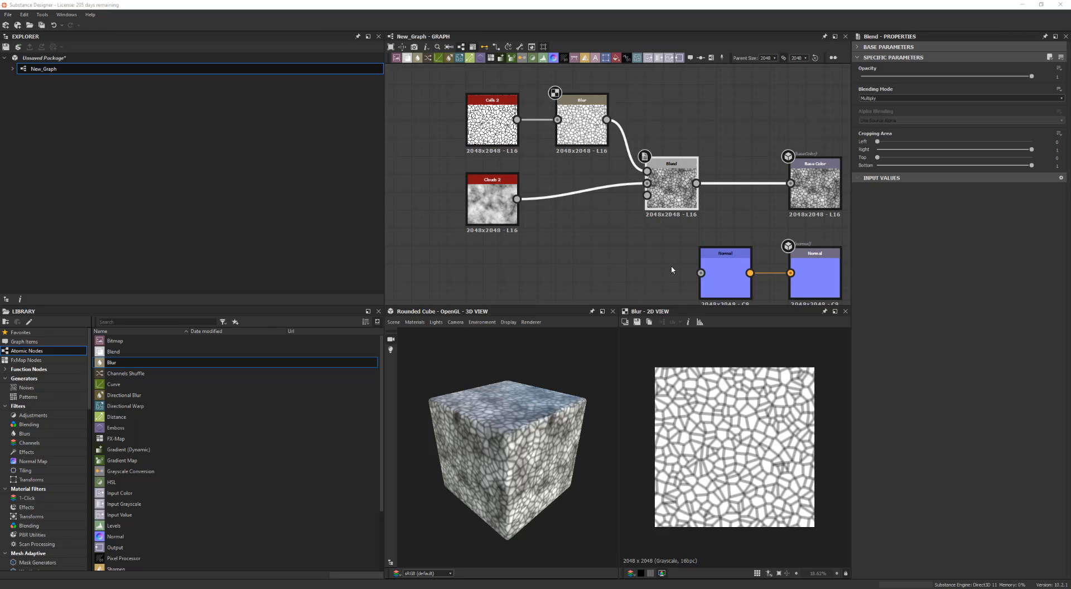
# Step: In Substance Designer, shift the Blend node slightly in the graph and review the Clouds 2 and Blend node parameters, including the Blending Mode
pyautogui.moveTo(670, 166); pyautogui.dragTo(683, 151)
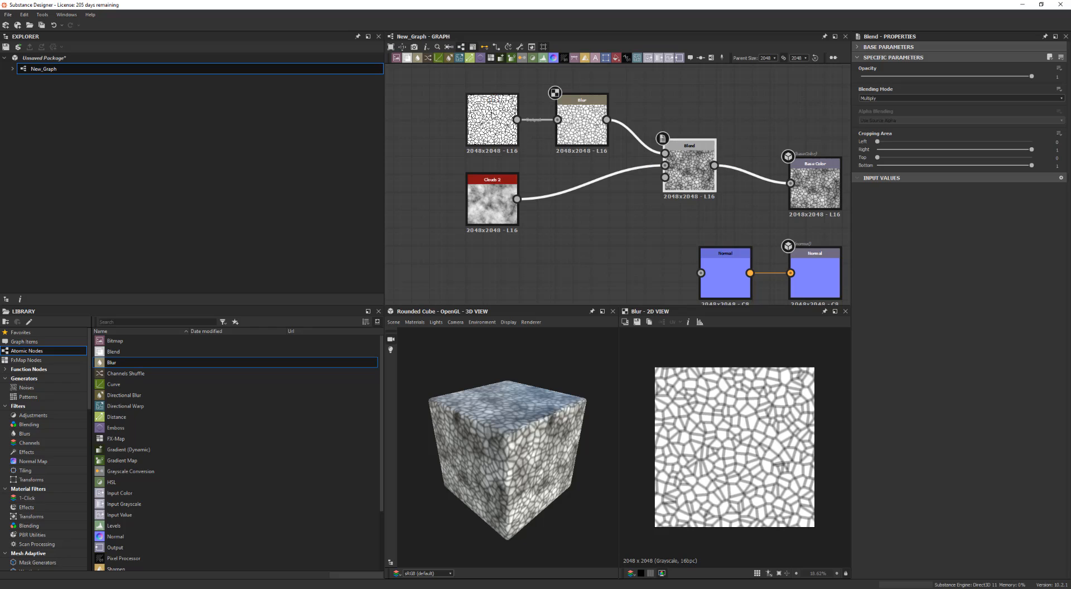
pyautogui.click(491, 120)
pyautogui.click(487, 190)
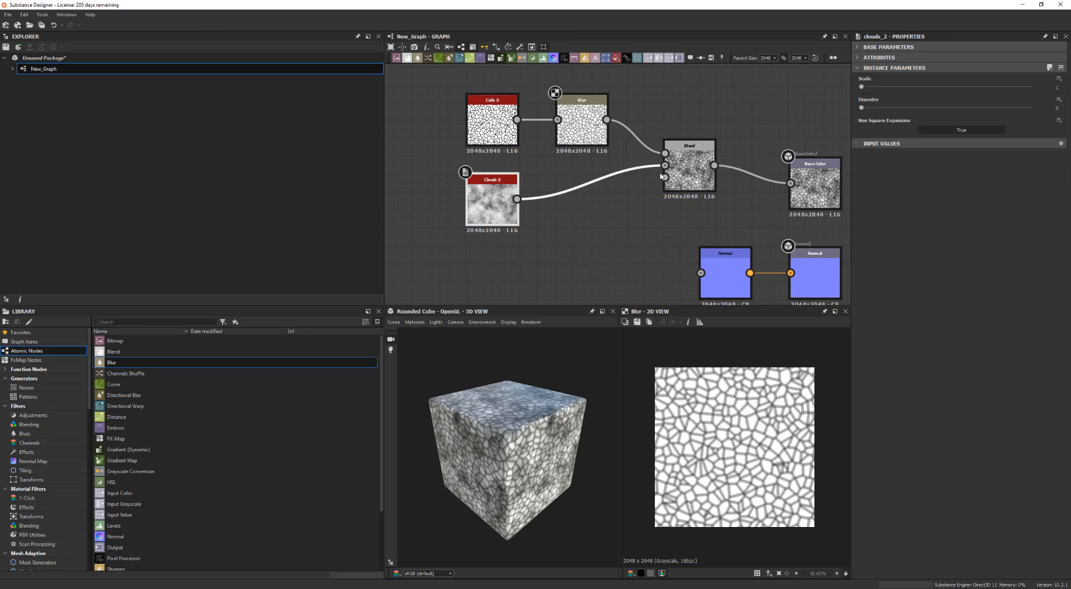
pyautogui.click(696, 162)
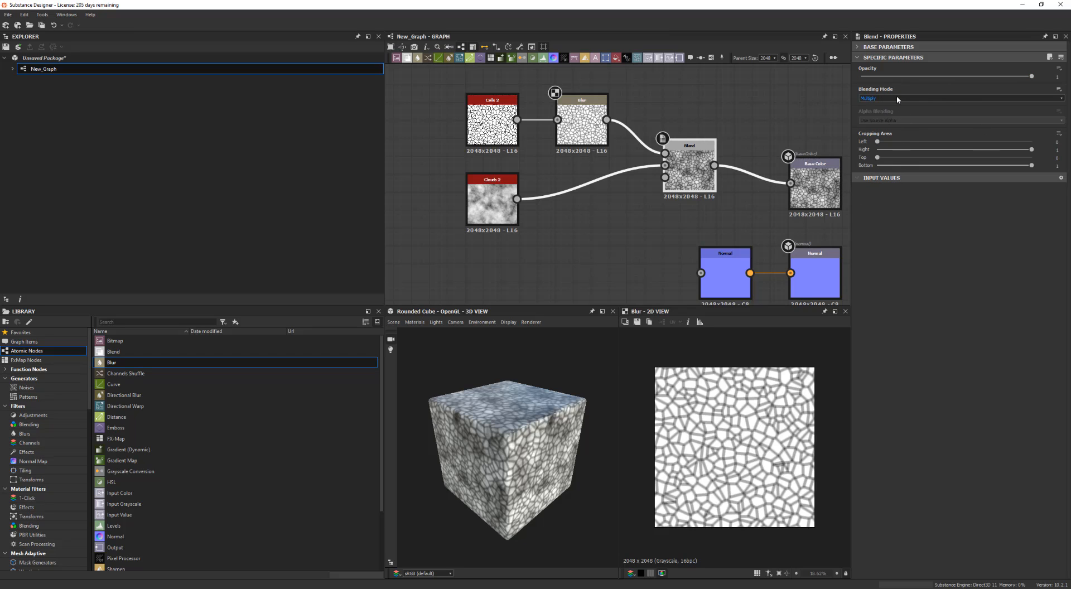
pyautogui.click(502, 196)
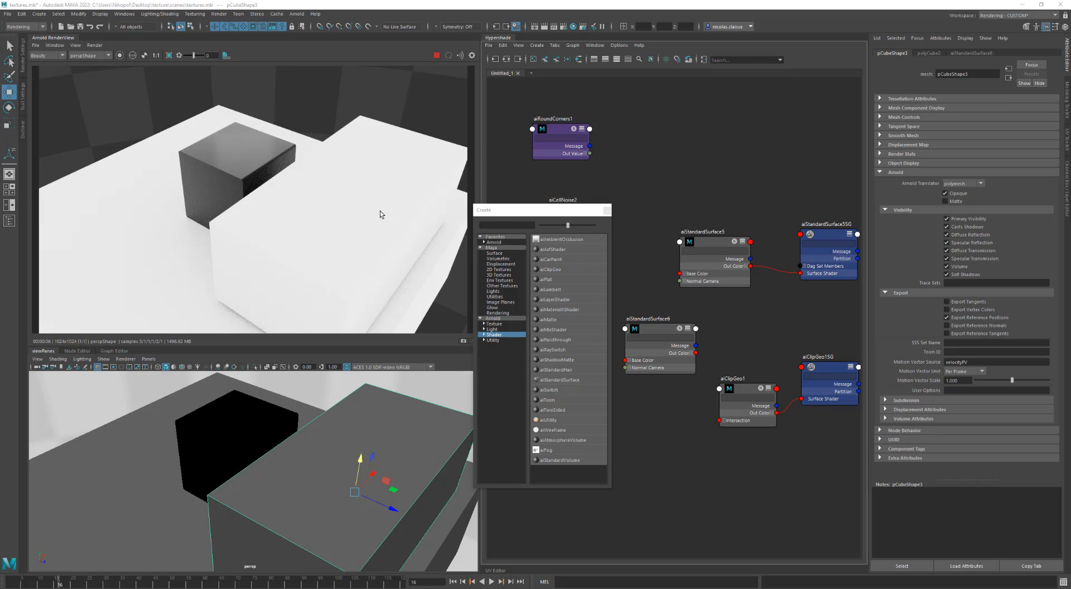
# Step: In Maya, assign aiClipGeo1 to the large cube and move that cube so it cuts into the small cube
pyautogui.moveTo(744, 393); pyautogui.dragTo(387, 482, button='middle')
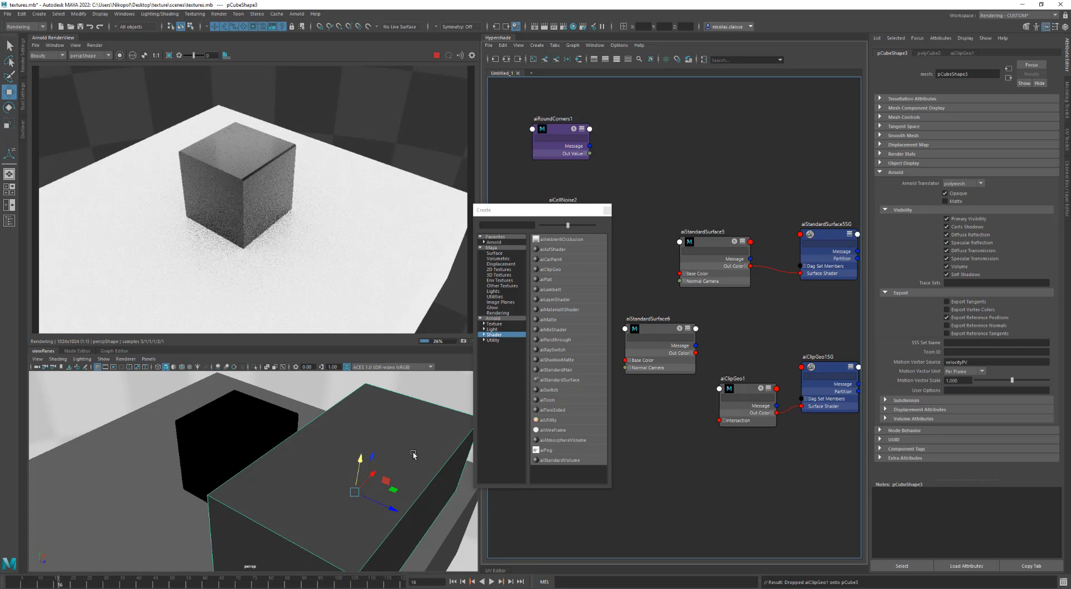
pyautogui.moveTo(390, 509); pyautogui.dragTo(304, 432)
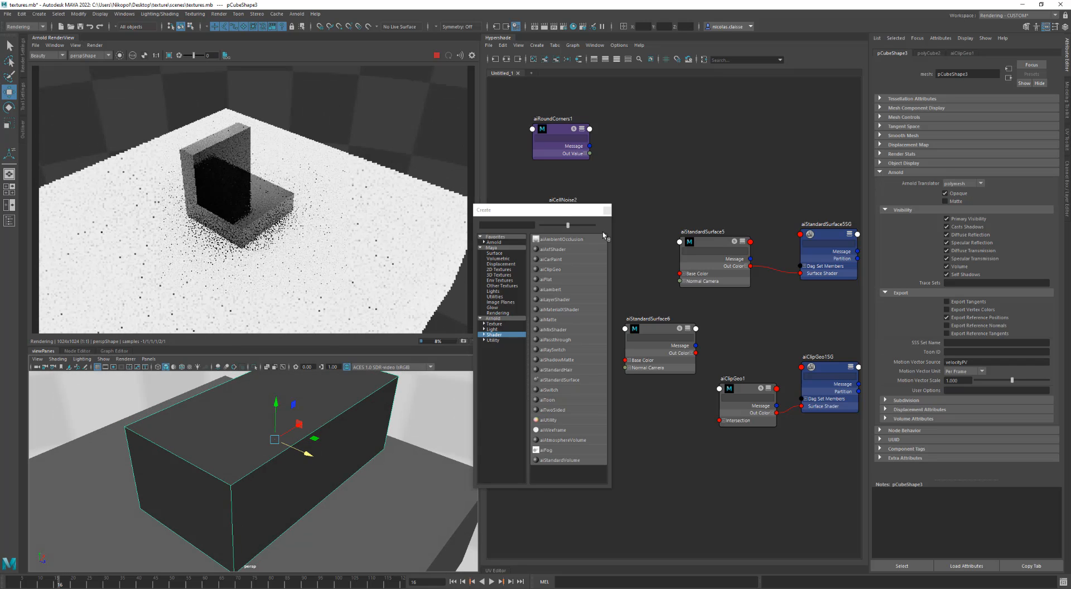
# Step: Lighten the base color of aiStandardSurface5 to grey and connect aiStandardSurface6's Out Color to the Intersection of aiClipGeo1
pyautogui.click(705, 242)
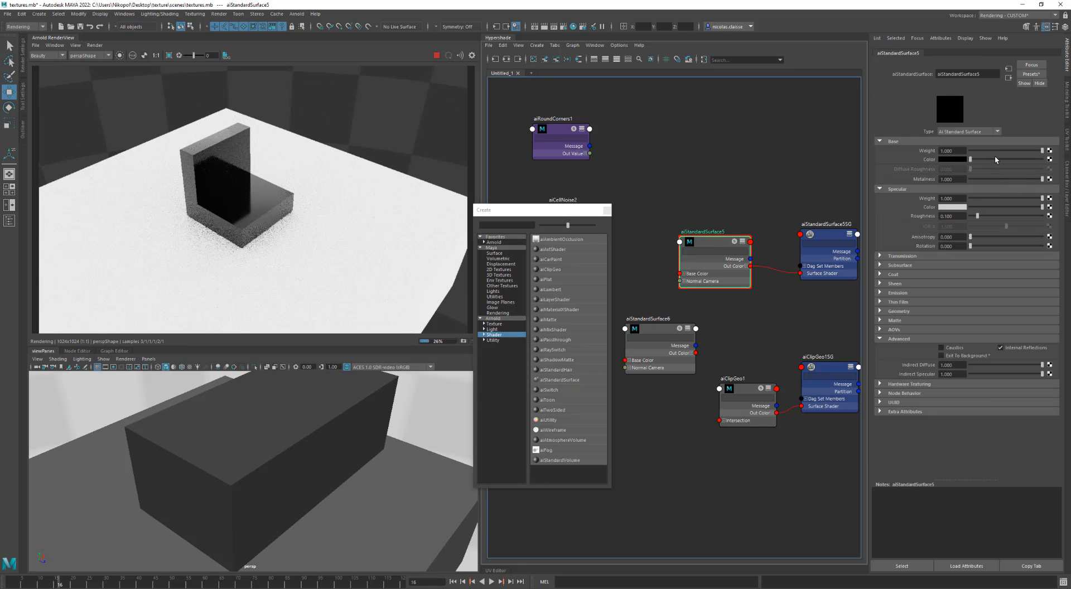
pyautogui.moveTo(996, 159)
pyautogui.mouseDown()
pyautogui.moveTo(1007, 160)
pyautogui.moveTo(998, 161)
pyautogui.mouseUp()
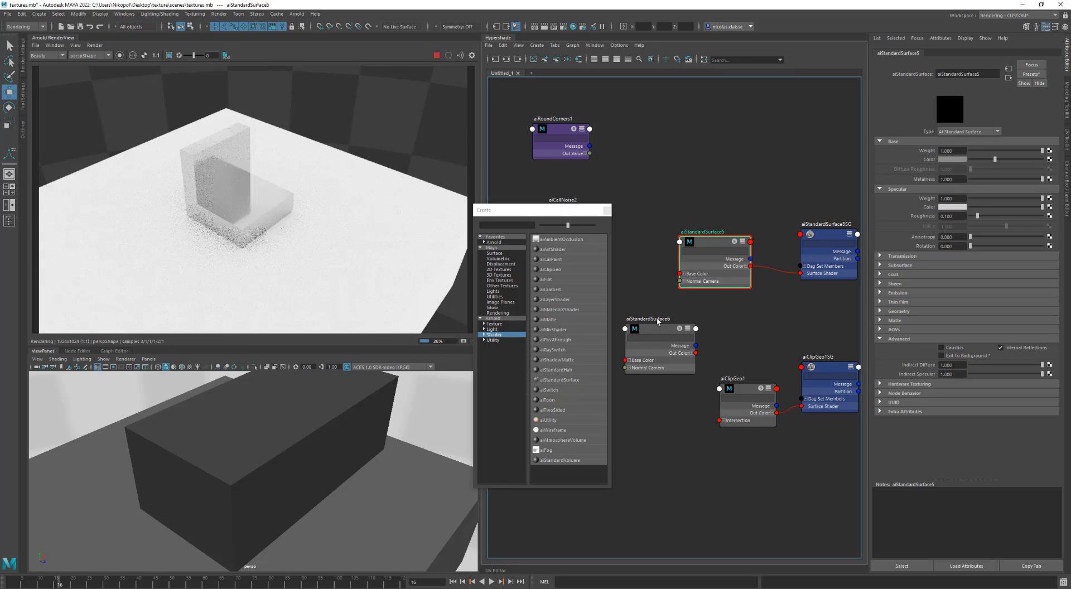
pyautogui.click(732, 385)
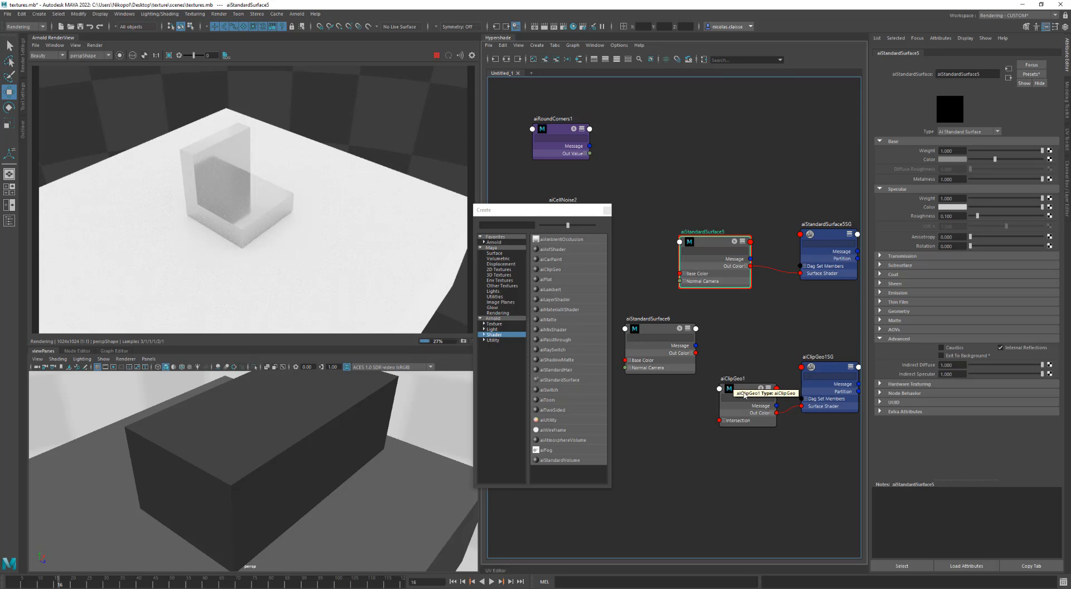
pyautogui.moveTo(971, 150)
pyautogui.mouseDown()
pyautogui.moveTo(1026, 155)
pyautogui.moveTo(970, 151)
pyautogui.mouseUp()
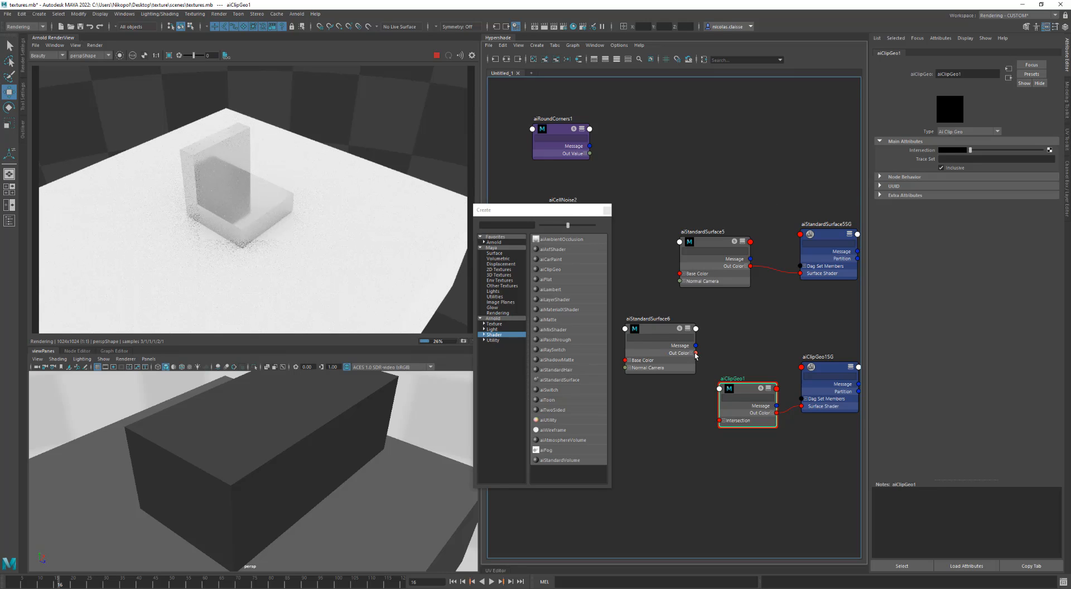
pyautogui.moveTo(696, 353); pyautogui.dragTo(722, 422)
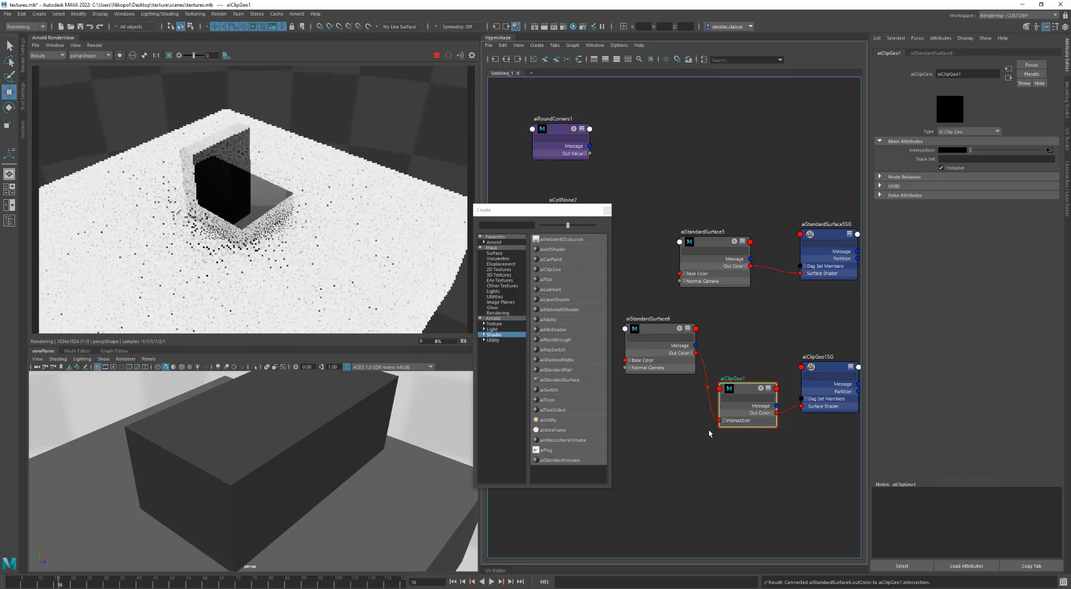
# Step: Show aiStandardSurface6's attributes, move the Create window clear of the graph nodes, and examine the clipped cube's cut faces up close
pyautogui.click(650, 332)
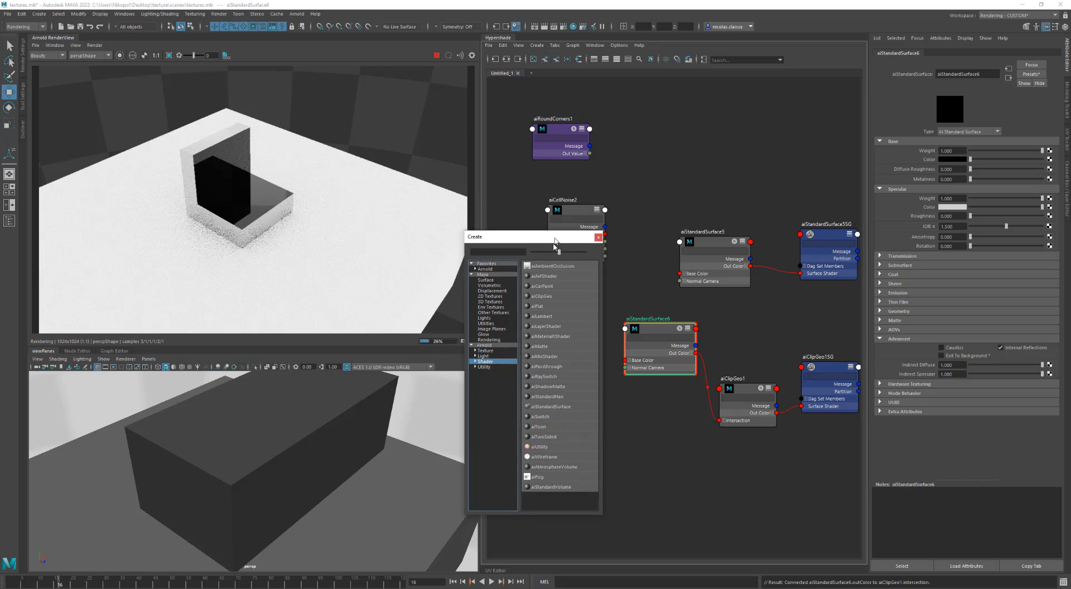
pyautogui.moveTo(563, 214); pyautogui.dragTo(523, 367)
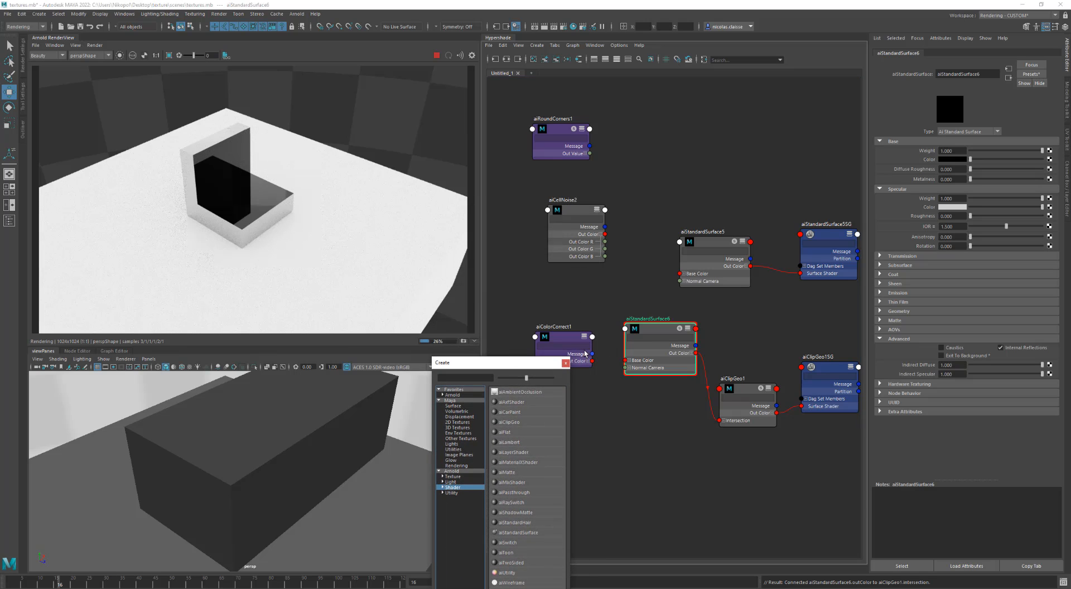
pyautogui.scroll(5, 246, 221)
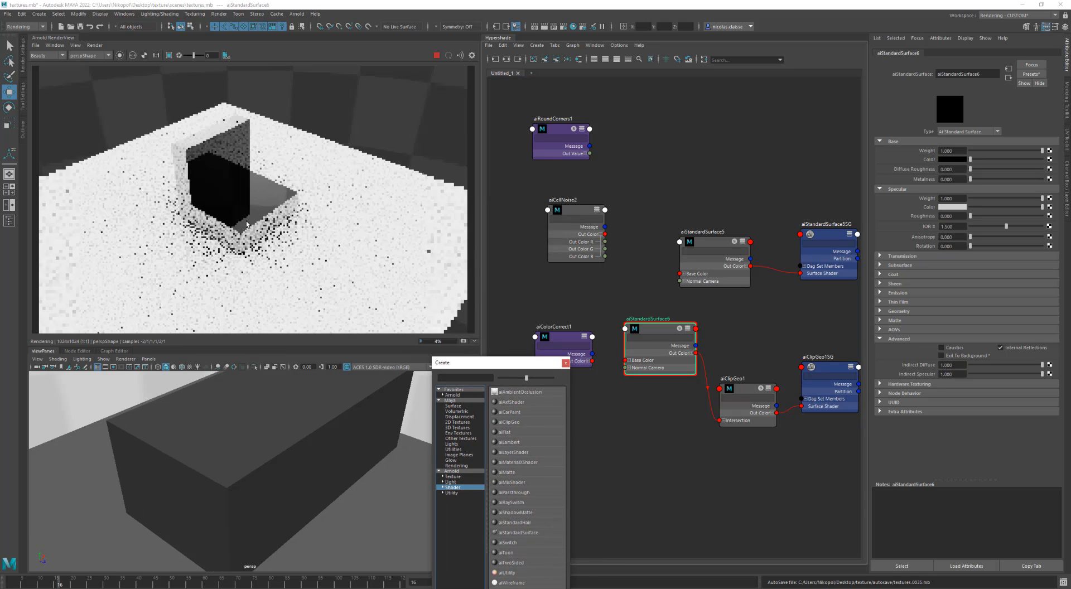
pyautogui.keyDown('alt'); pyautogui.moveTo(198, 209); pyautogui.dragTo(236, 239); pyautogui.keyUp('alt')
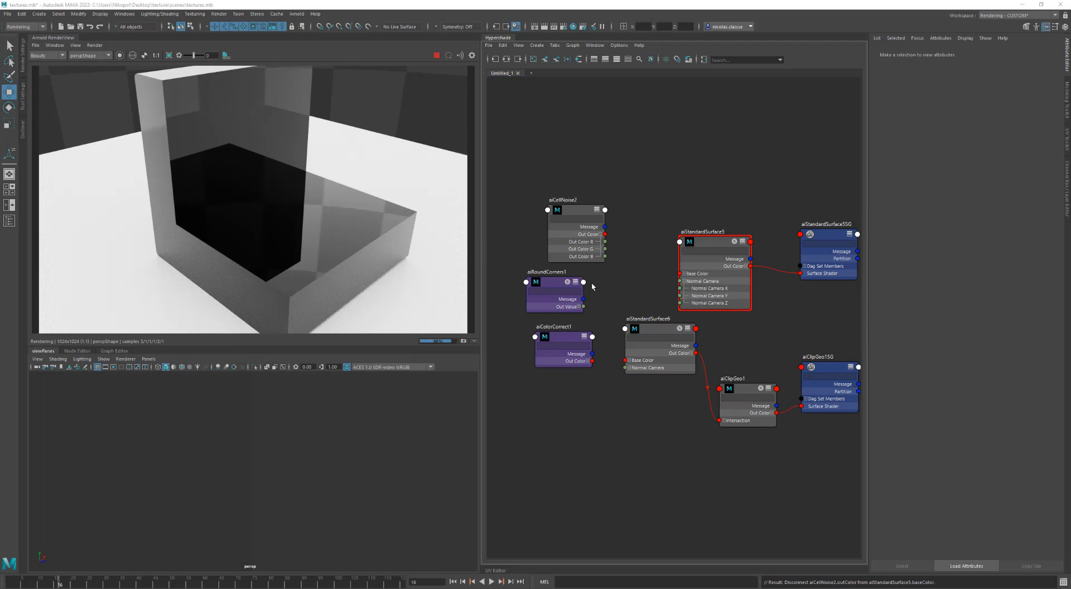
# Step: Connect aiRoundCorners1's Out Value to the Normal Camera of both aiStandardSurface5 and aiStandardSurface6, placing the expanded aiStandardSurface5 node higher in the graph
pyautogui.moveTo(552, 286); pyautogui.dragTo(553, 283)
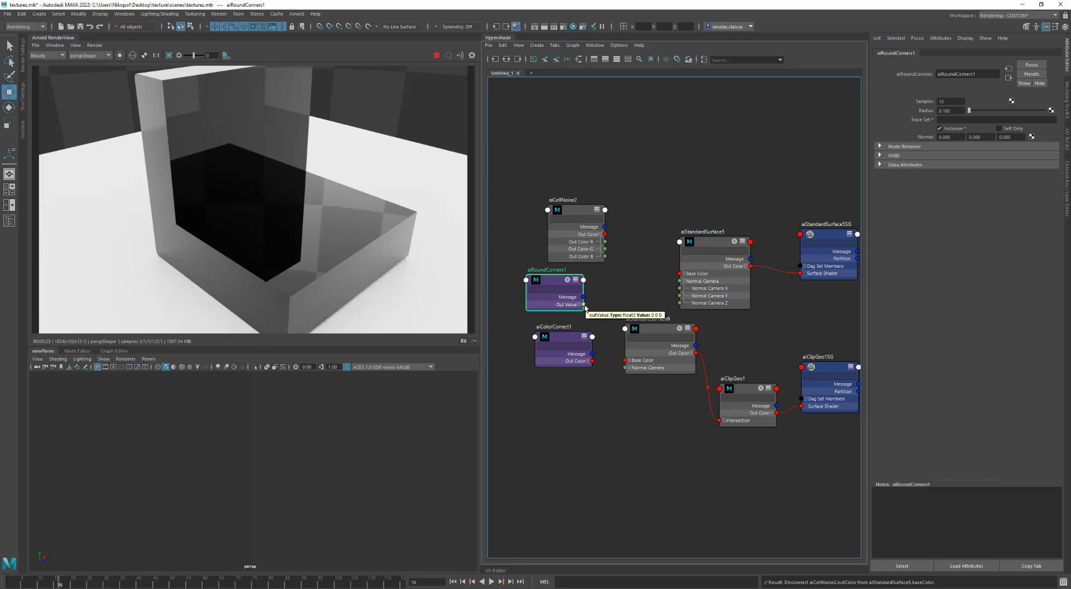
pyautogui.moveTo(584, 305); pyautogui.dragTo(659, 283)
pyautogui.click(742, 243)
pyautogui.click(741, 243)
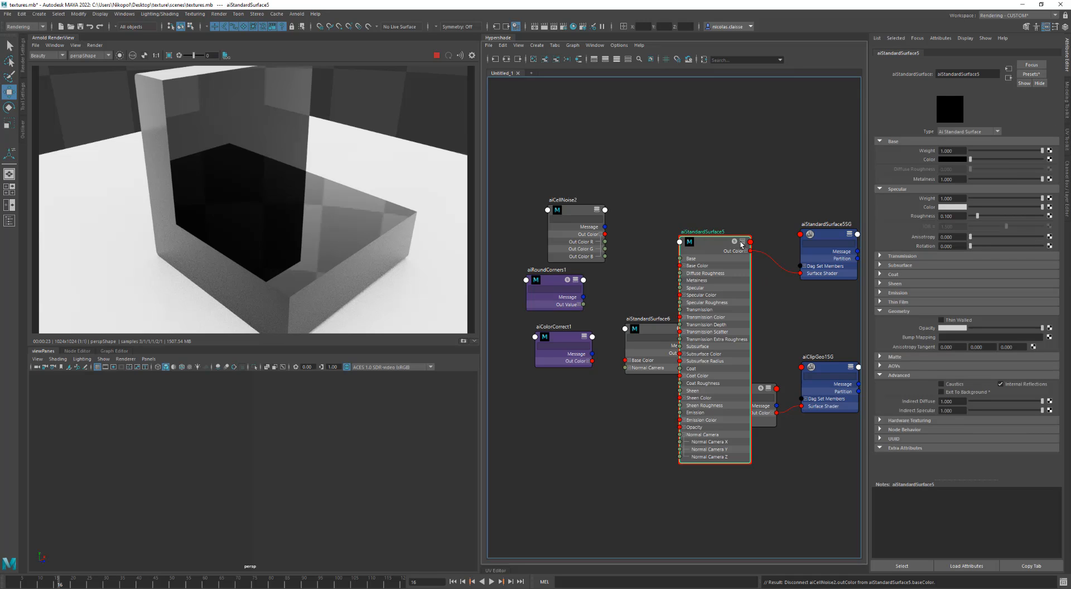
pyautogui.moveTo(720, 244); pyautogui.dragTo(728, 102)
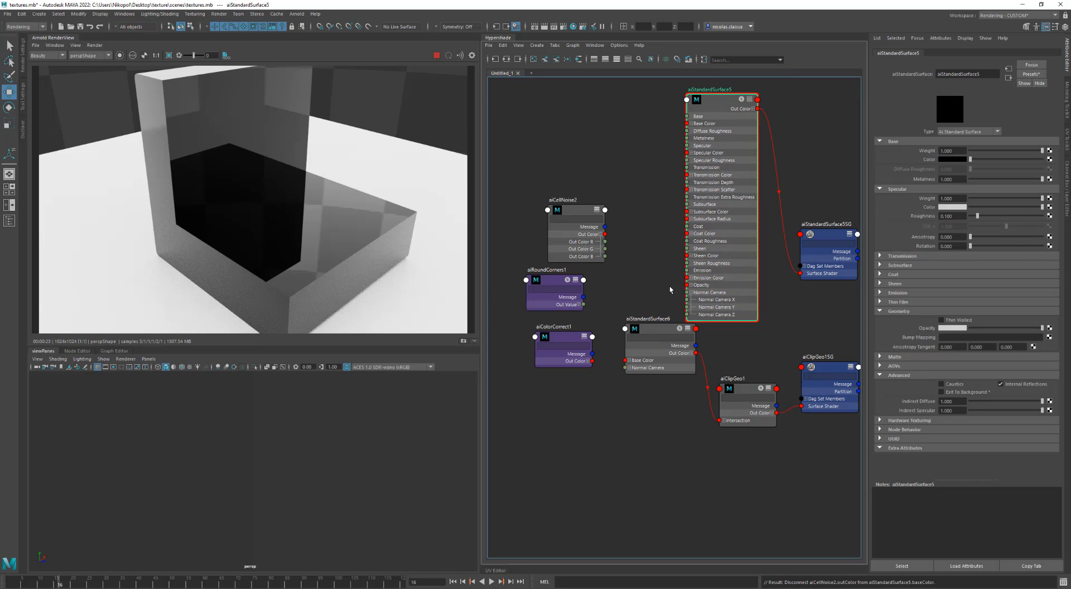
pyautogui.moveTo(687, 293); pyautogui.dragTo(583, 304)
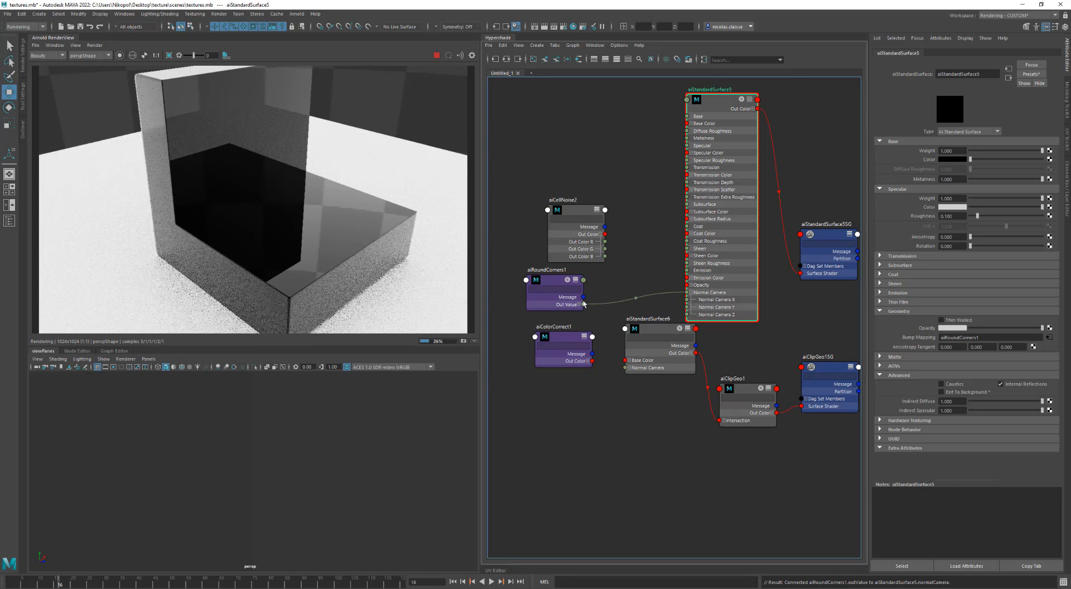
pyautogui.moveTo(585, 305); pyautogui.dragTo(627, 368)
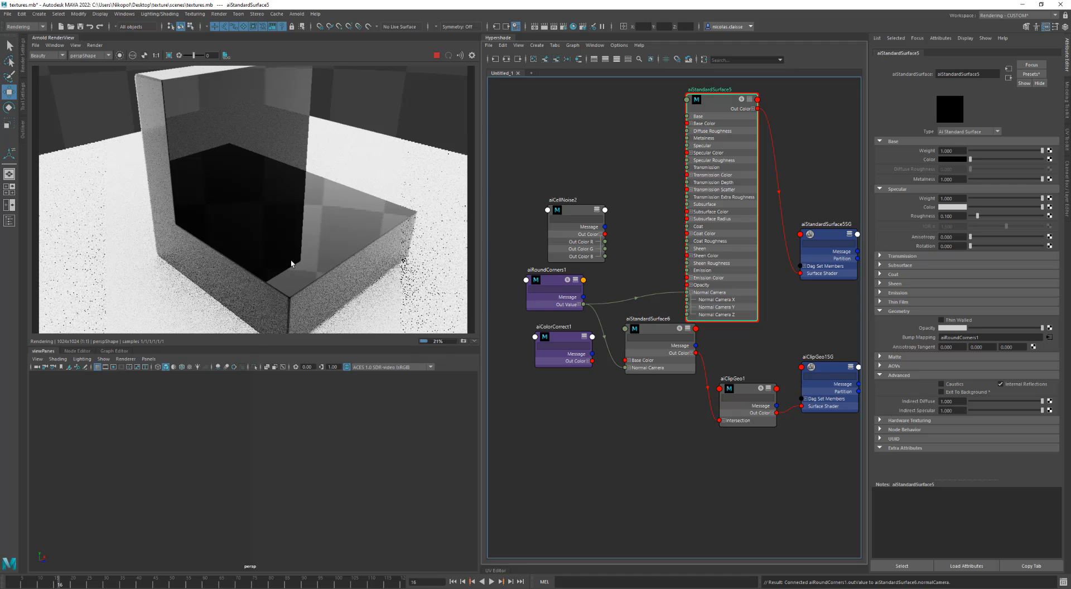
pyautogui.moveTo(292, 263)
pyautogui.keyDown('alt'); pyautogui.mouseDown()
pyautogui.moveTo(317, 254)
pyautogui.moveTo(232, 257)
pyautogui.moveTo(300, 260)
pyautogui.mouseUp(); pyautogui.keyUp('alt')
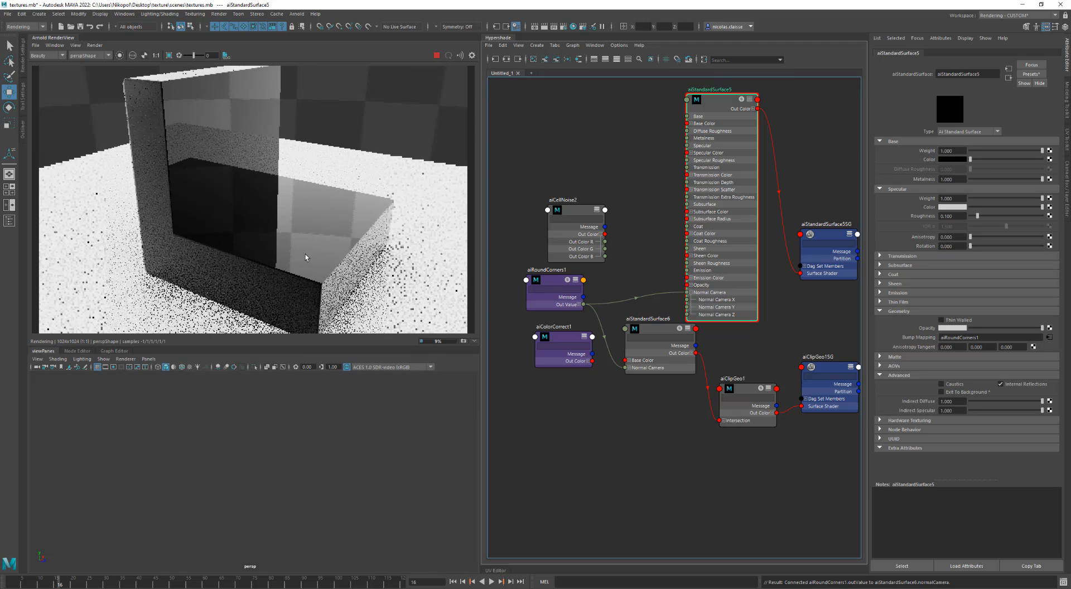
# Step: Show aiRoundCorners1's attributes and update the full scene in the Arnold render, viewing the rounded edges from another angle
pyautogui.click(543, 279)
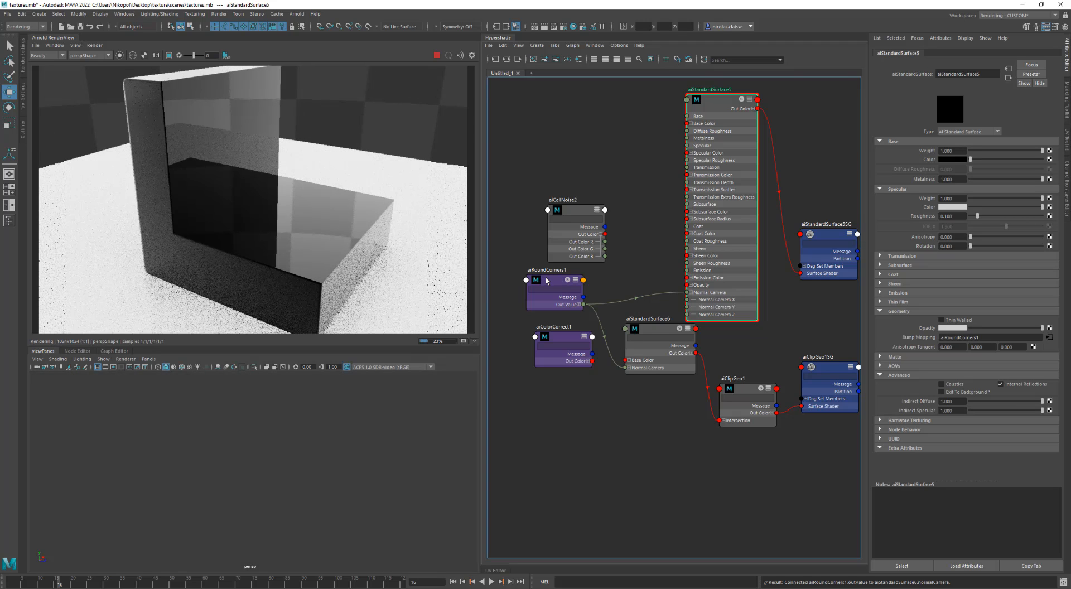
pyautogui.click(98, 48)
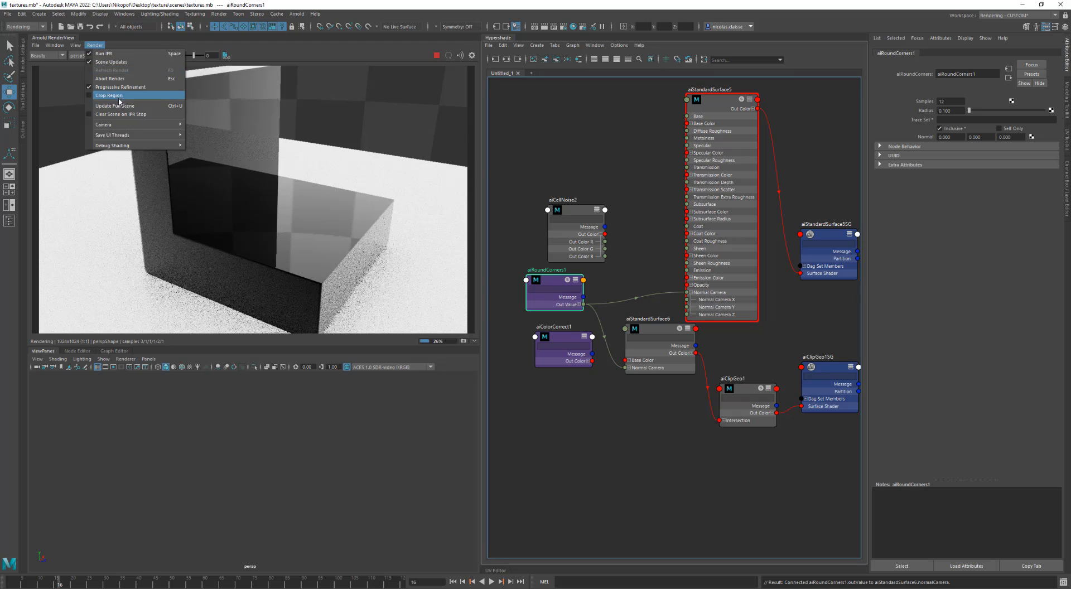
pyautogui.click(126, 109)
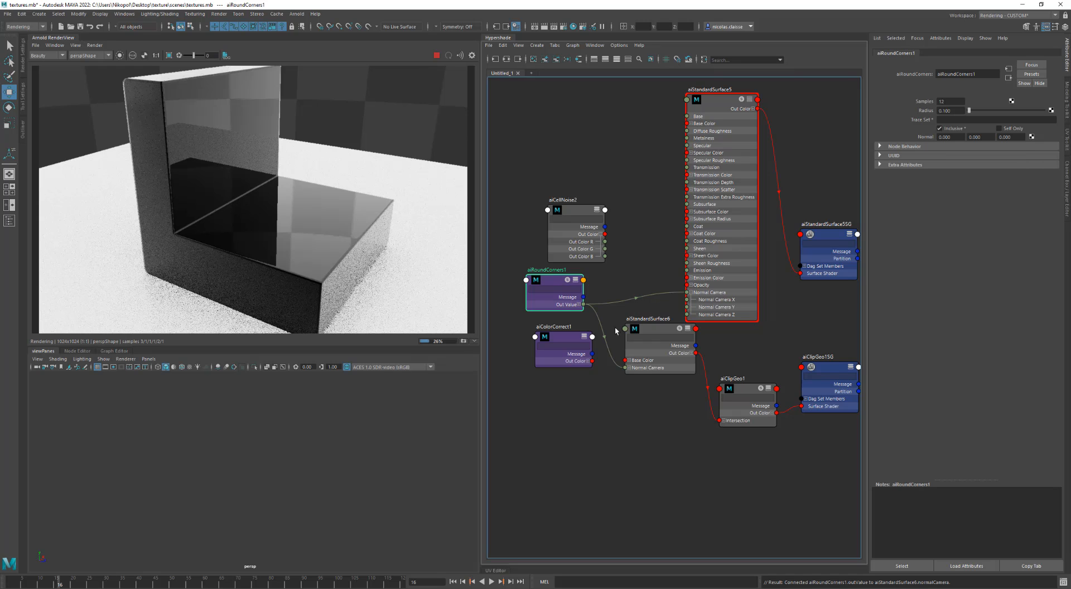
pyautogui.keyDown('alt'); pyautogui.moveTo(248, 210); pyautogui.dragTo(242, 210); pyautogui.keyUp('alt')
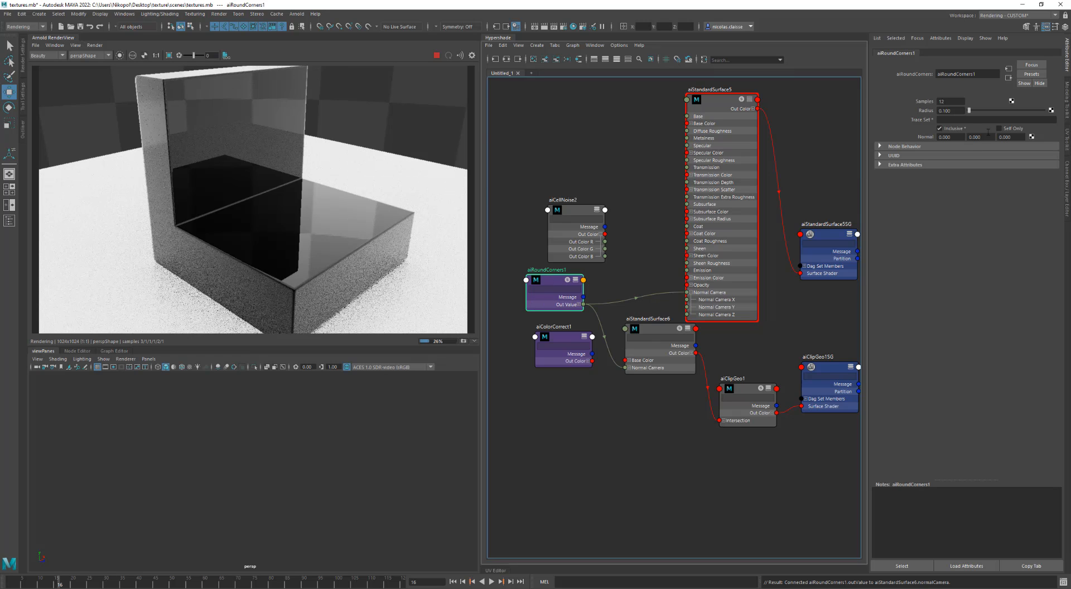
# Step: Try a Radius of about 0.6 on aiRoundCorners1 and set it back to 0.1
pyautogui.moveTo(970, 110); pyautogui.dragTo(973, 110)
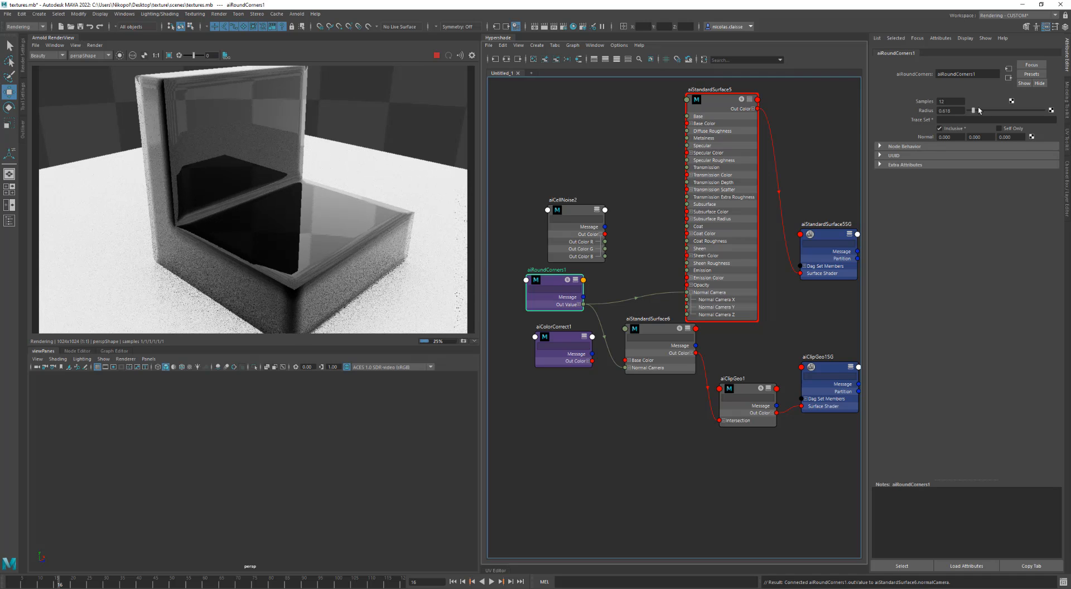
pyautogui.moveTo(974, 110); pyautogui.dragTo(891, 102)
pyautogui.write('0.1')
pyautogui.press('Return')
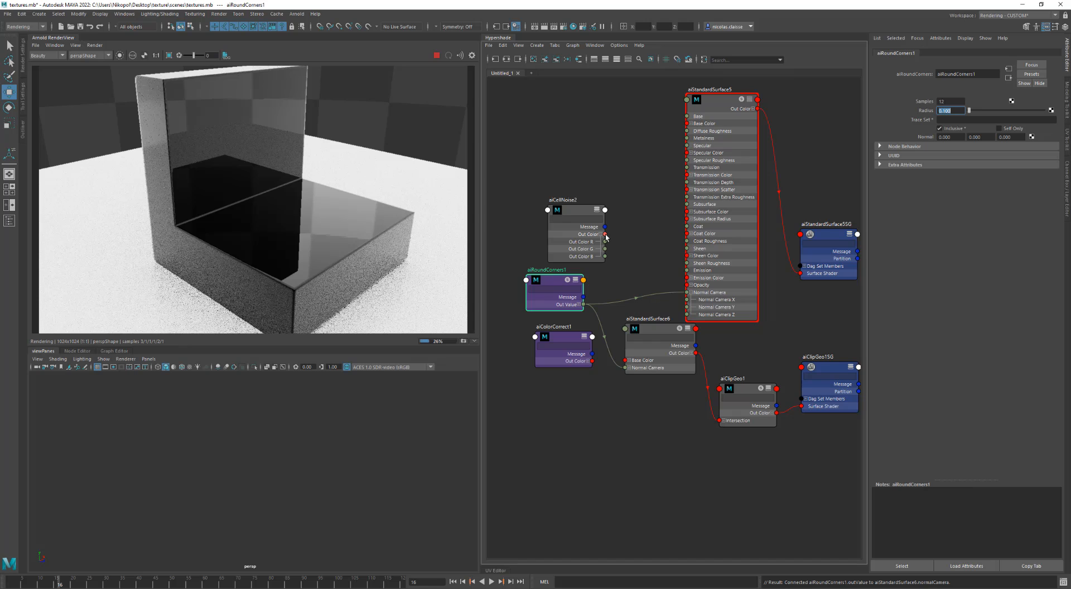
# Step: Connect aiCellNoise2's Out Color to aiStandardSurface5's Base Color and, through aiColorCorrect1's Input and Out Color, to aiStandardSurface6's Base Color
pyautogui.moveTo(606, 237); pyautogui.dragTo(701, 124)
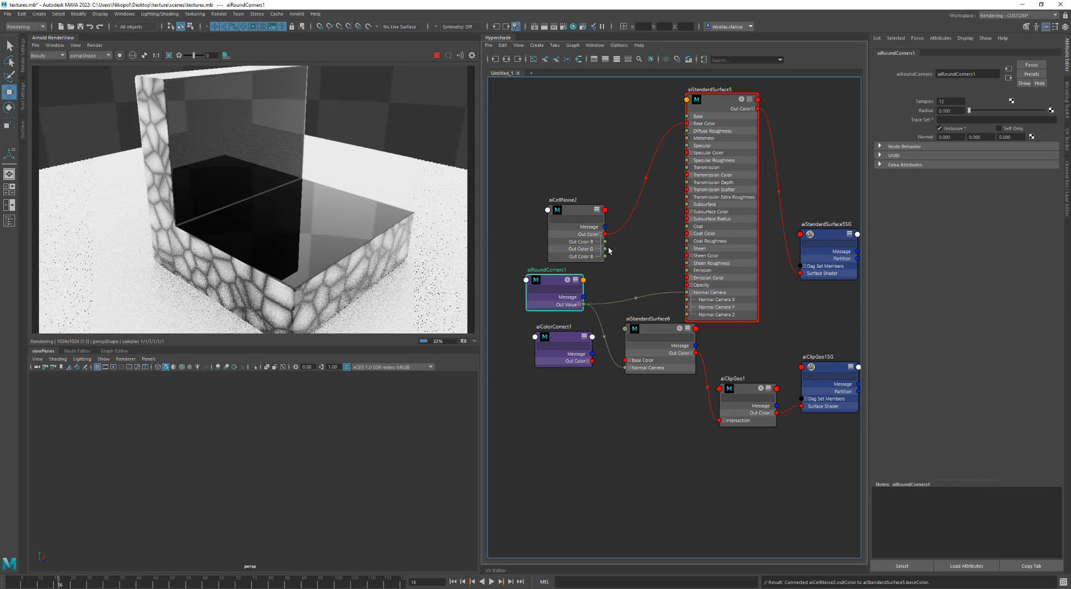
pyautogui.moveTo(623, 325)
pyautogui.keyDown('alt'); pyautogui.mouseDown(button='middle')
pyautogui.moveTo(595, 296)
pyautogui.moveTo(614, 316)
pyautogui.mouseUp(button='middle'); pyautogui.keyUp('alt')
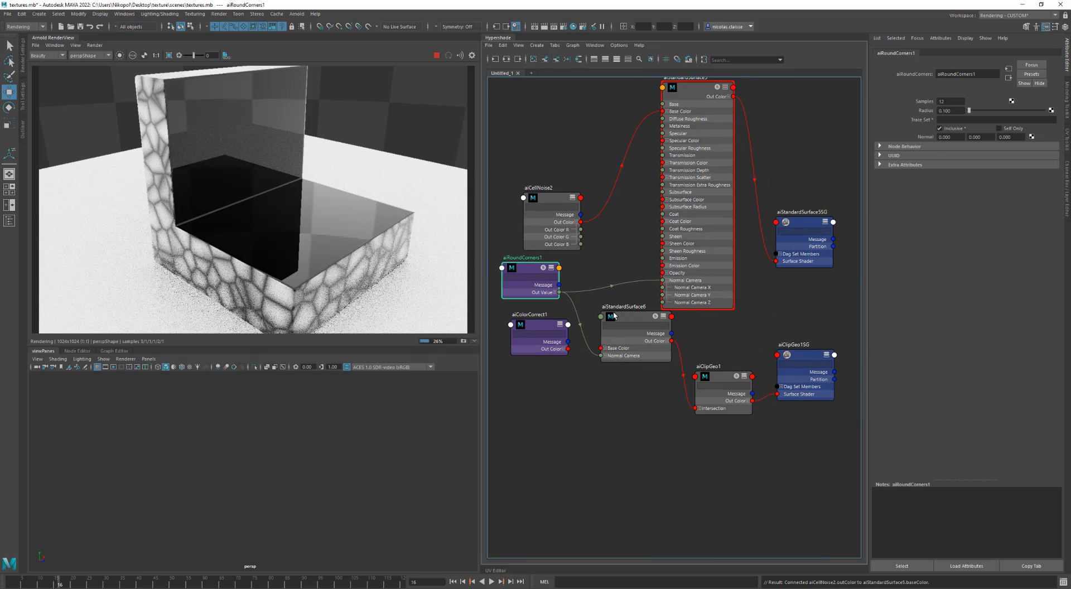
pyautogui.moveTo(623, 319); pyautogui.dragTo(626, 315)
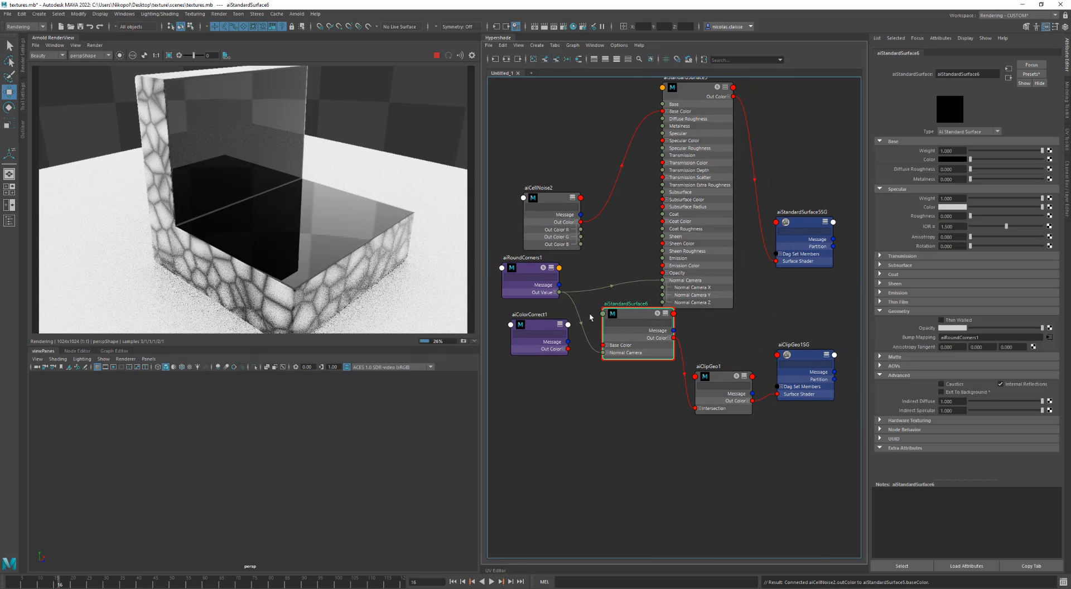
pyautogui.moveTo(537, 279); pyautogui.dragTo(551, 223)
pyautogui.click(535, 324)
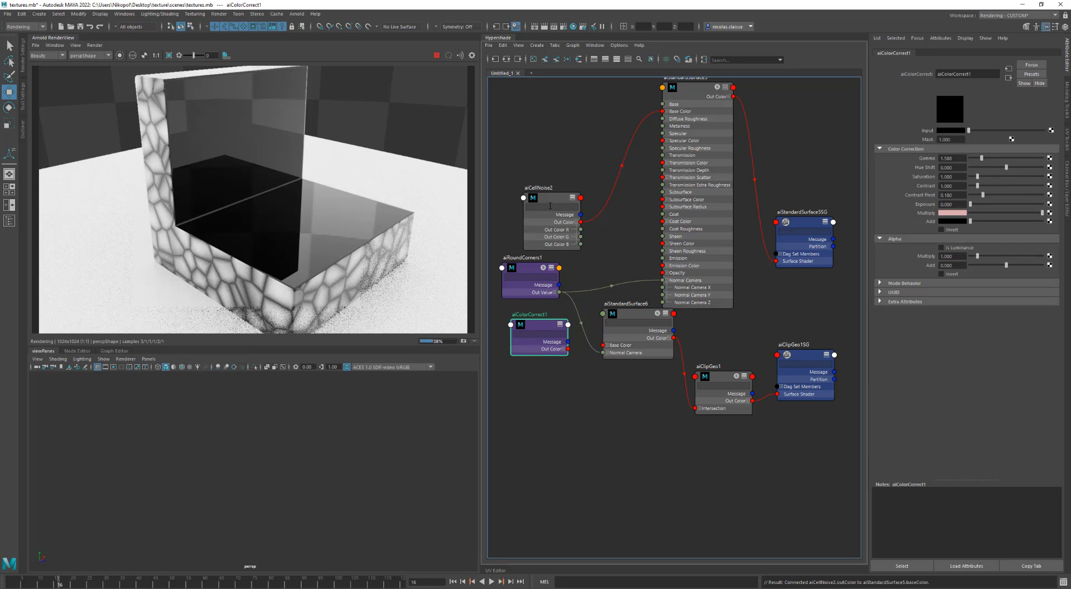
pyautogui.moveTo(690, 183); pyautogui.dragTo(926, 132, button='middle')
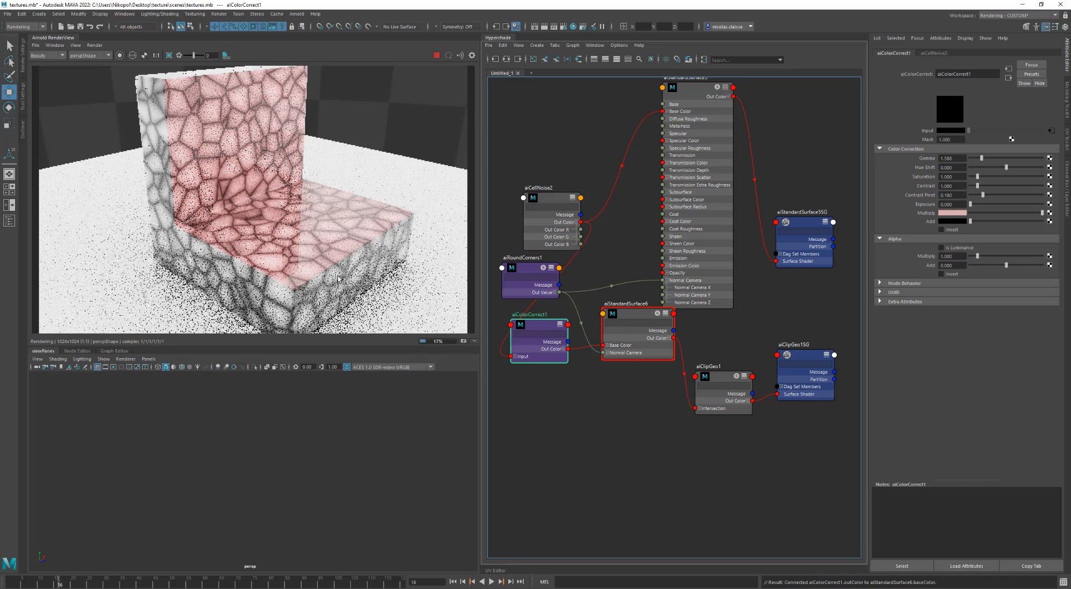
# Step: Try the object Coord Space on aiCellNoise2 and return it to world
pyautogui.click(552, 205)
pyautogui.click(951, 194)
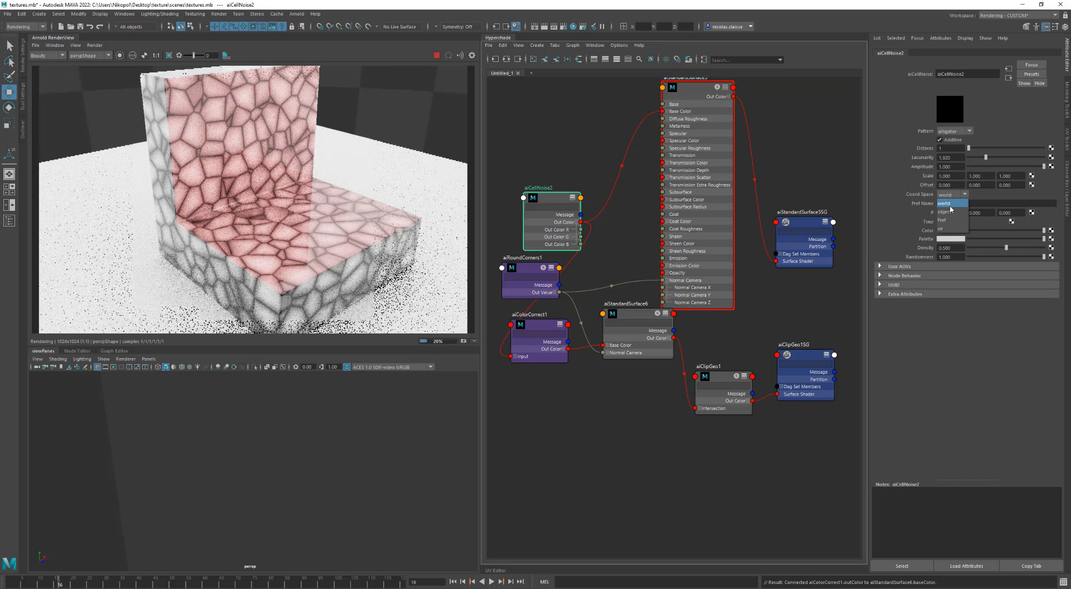
pyautogui.click(951, 213)
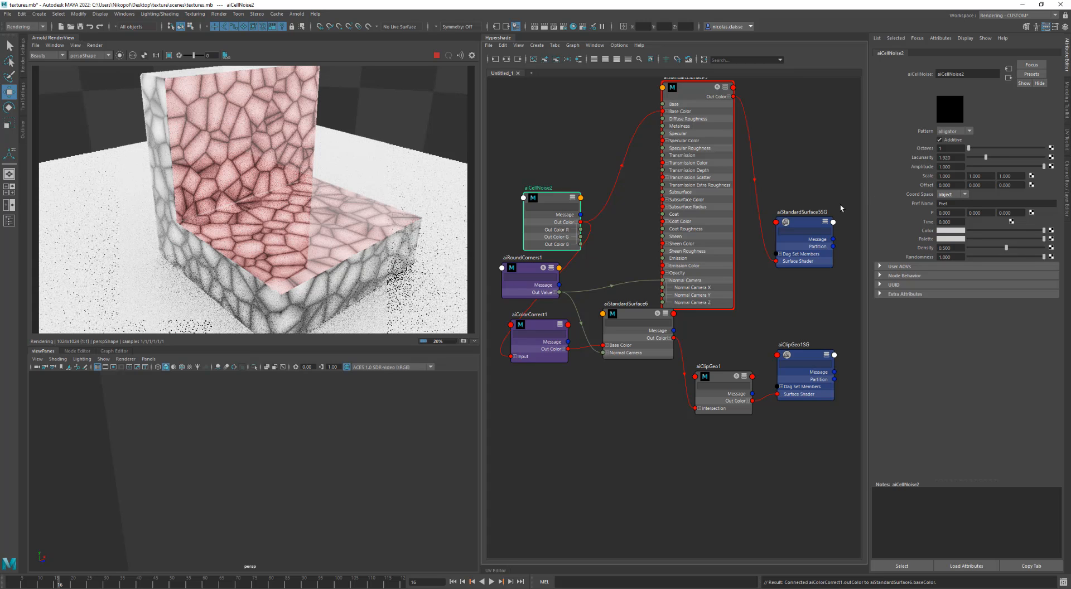
pyautogui.click(952, 194)
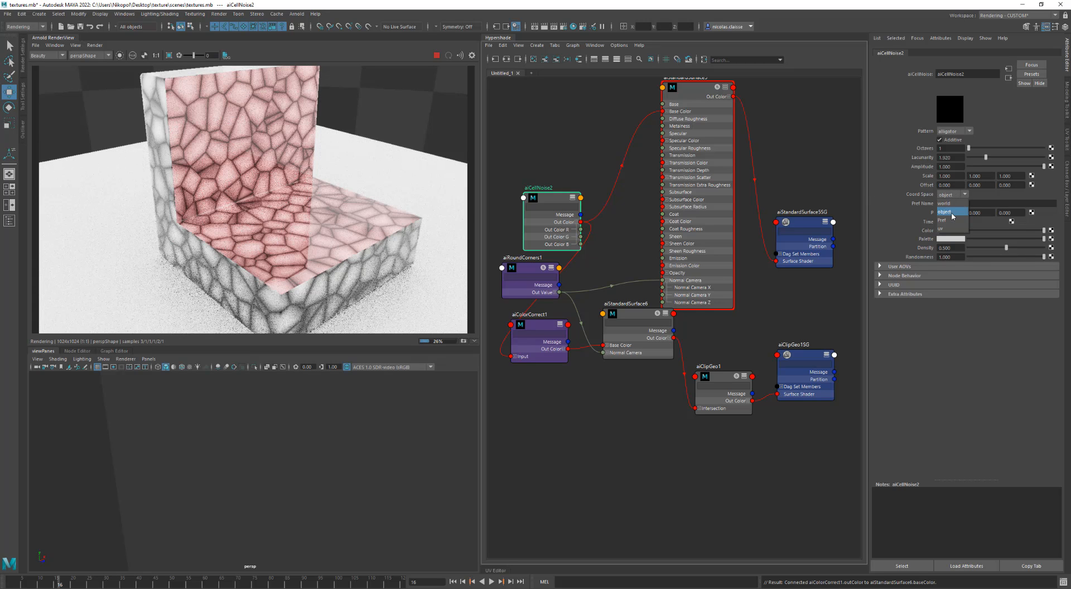
pyautogui.click(952, 204)
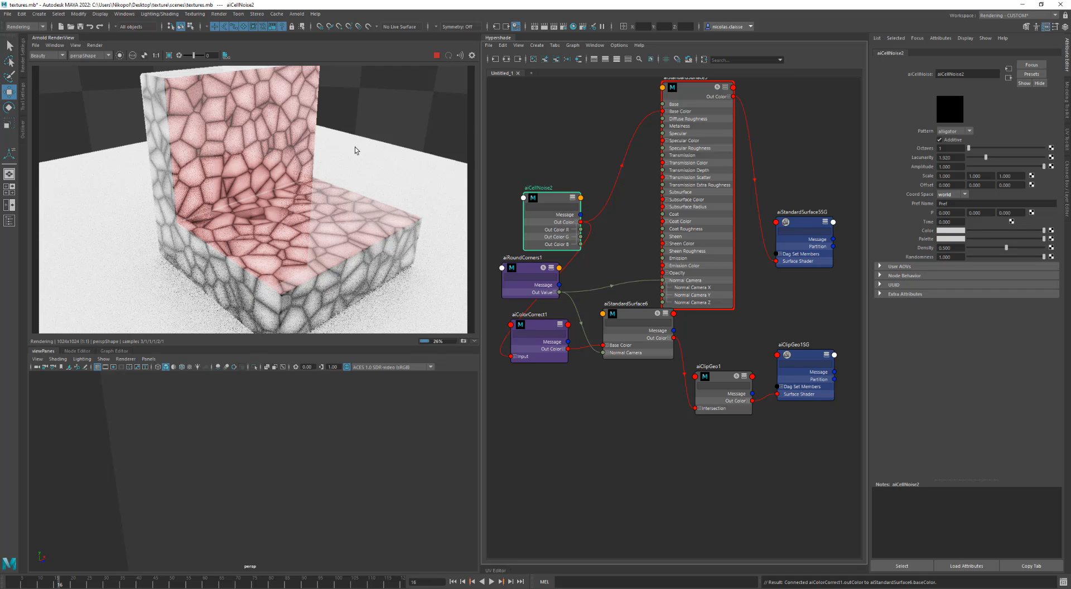
# Step: Reposition the large cube sideways and lower, so it cuts under the small cube's top and into the floor
pyautogui.click(248, 436)
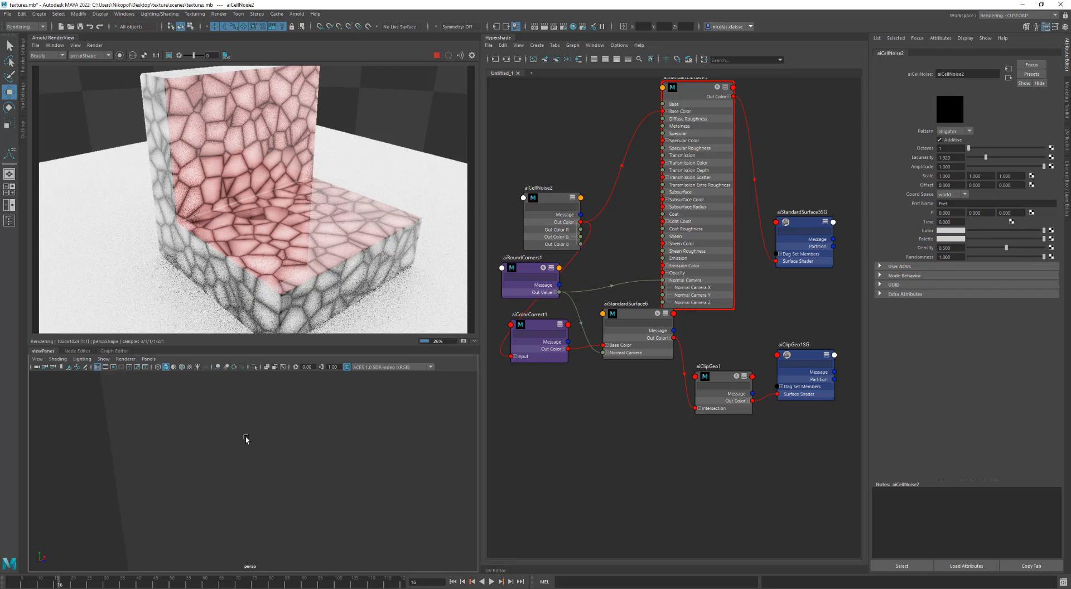
pyautogui.moveTo(418, 407); pyautogui.dragTo(357, 394)
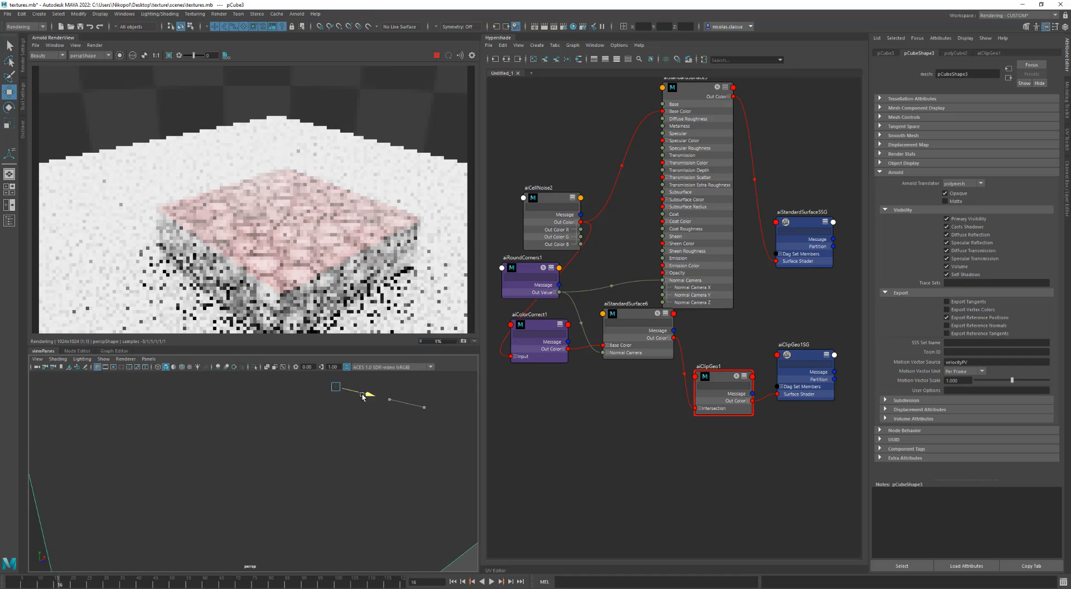
pyautogui.scroll(-4, 351, 411)
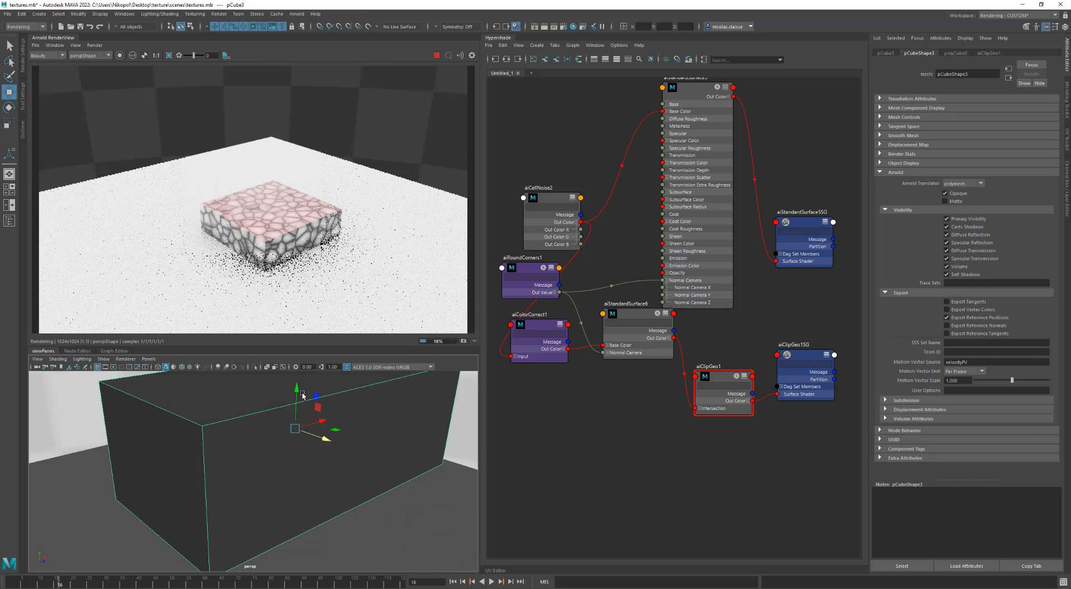
pyautogui.moveTo(297, 391)
pyautogui.mouseDown()
pyautogui.moveTo(297, 446)
pyautogui.moveTo(296, 394)
pyautogui.mouseUp()
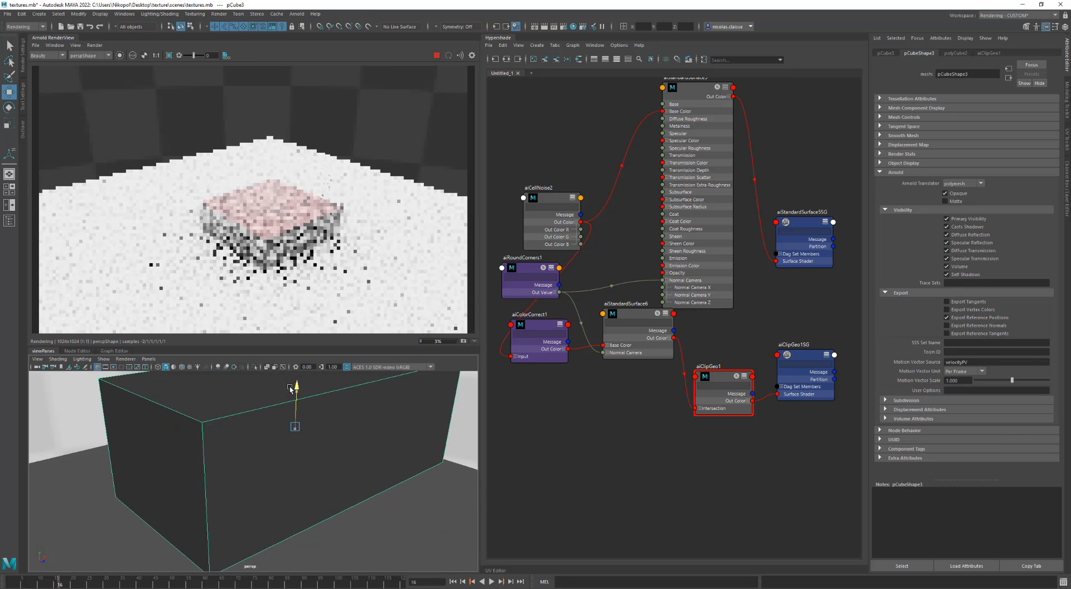
pyautogui.moveTo(311, 433); pyautogui.dragTo(338, 442)
pyautogui.moveTo(324, 395); pyautogui.dragTo(316, 445)
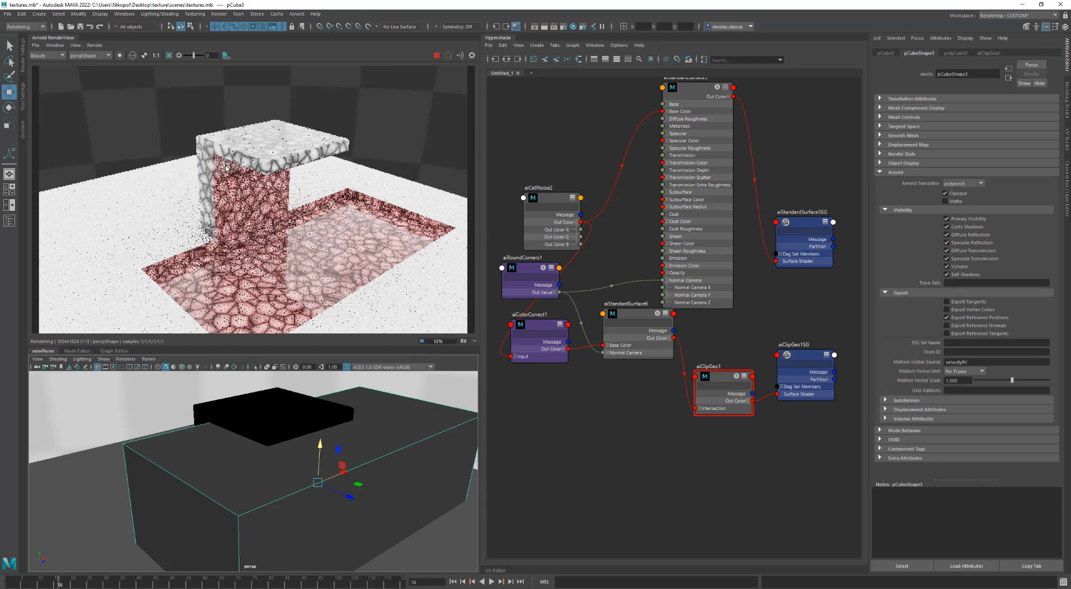
pyautogui.keyDown('alt'); pyautogui.moveTo(238, 173); pyautogui.dragTo(261, 245, button='right'); pyautogui.keyUp('alt')
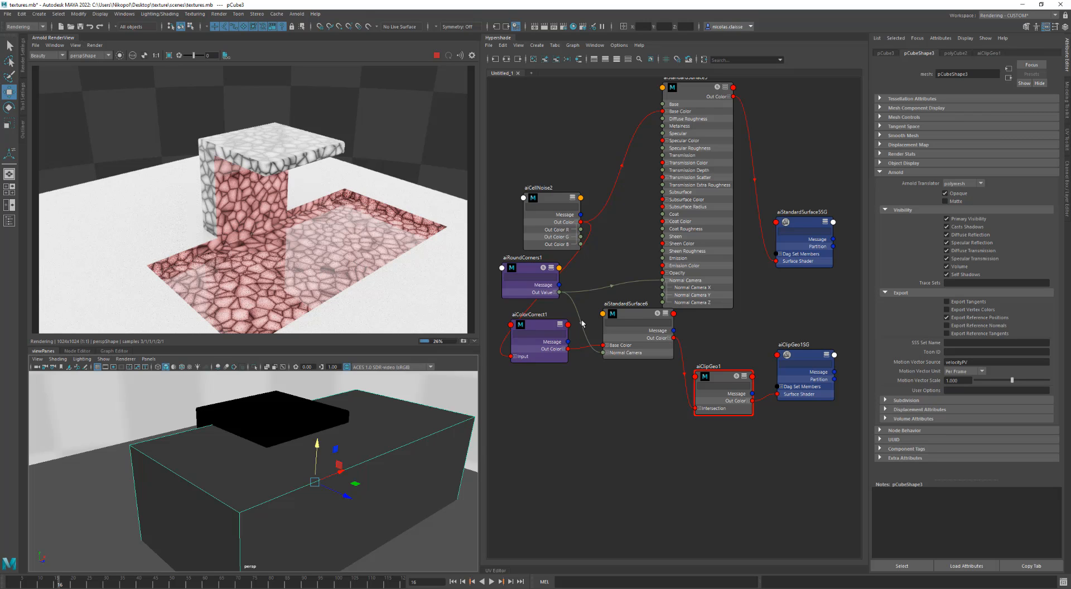
# Step: Set aiClipGeo1's Trace Set to "a" and enter the same name in the small cube's Arnold Trace Sets
pyautogui.click(723, 376)
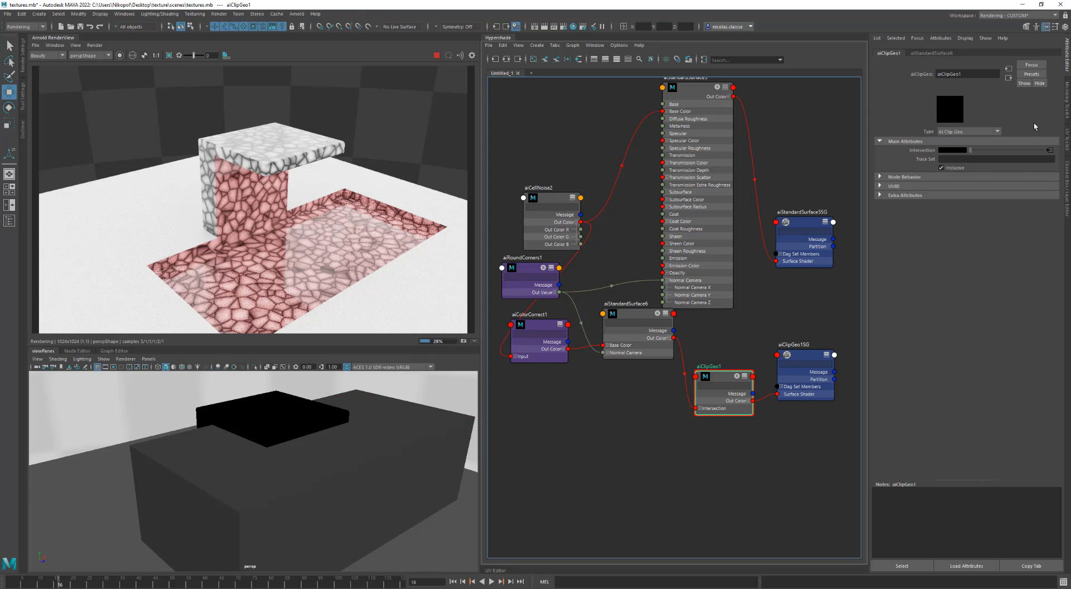
pyautogui.click(974, 159)
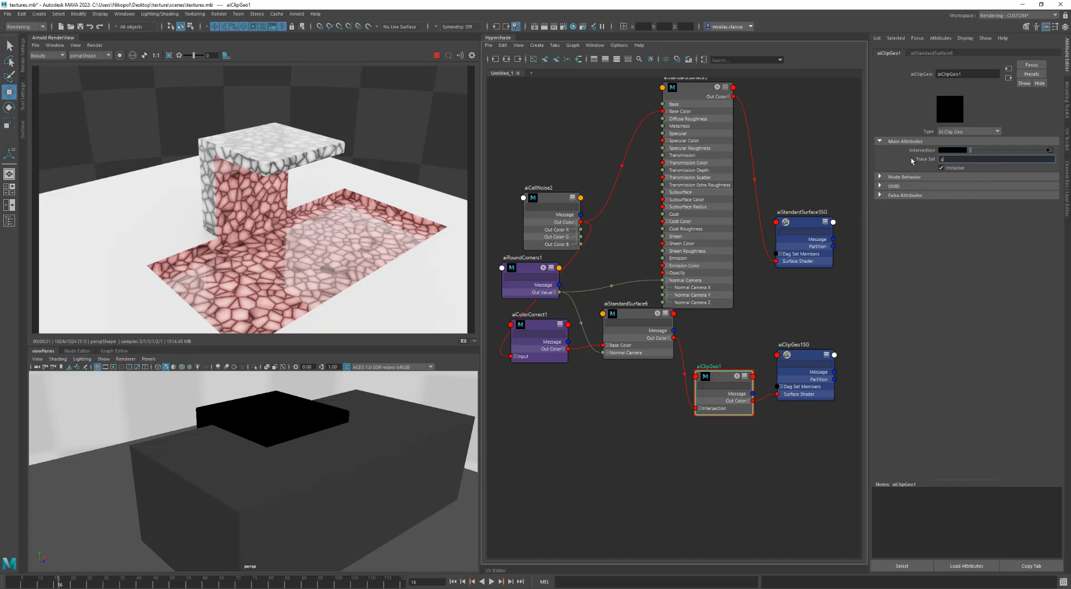
pyautogui.press('Return')
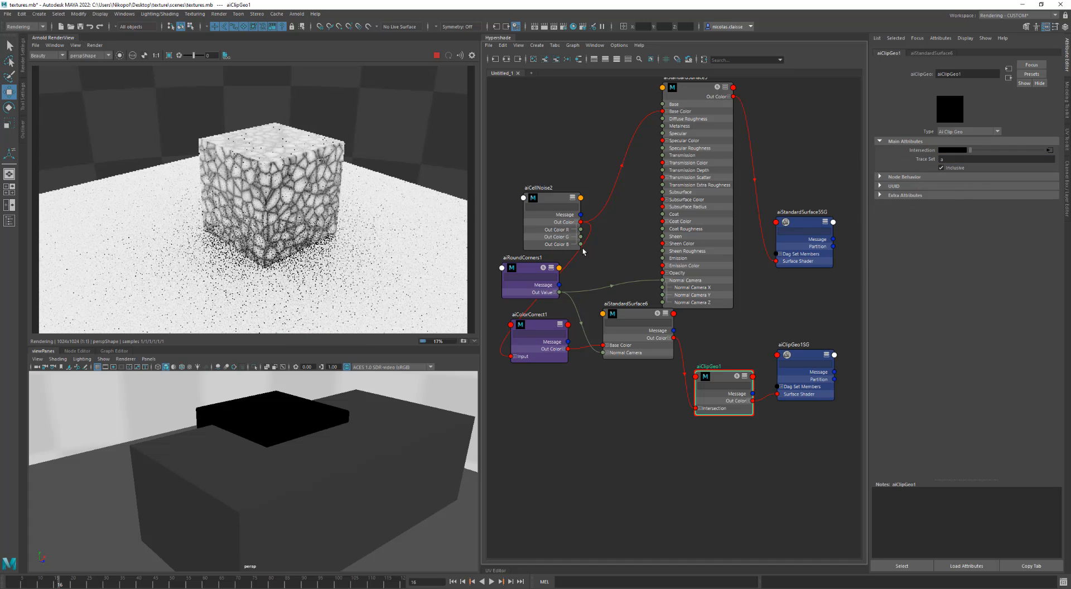
pyautogui.click(313, 189)
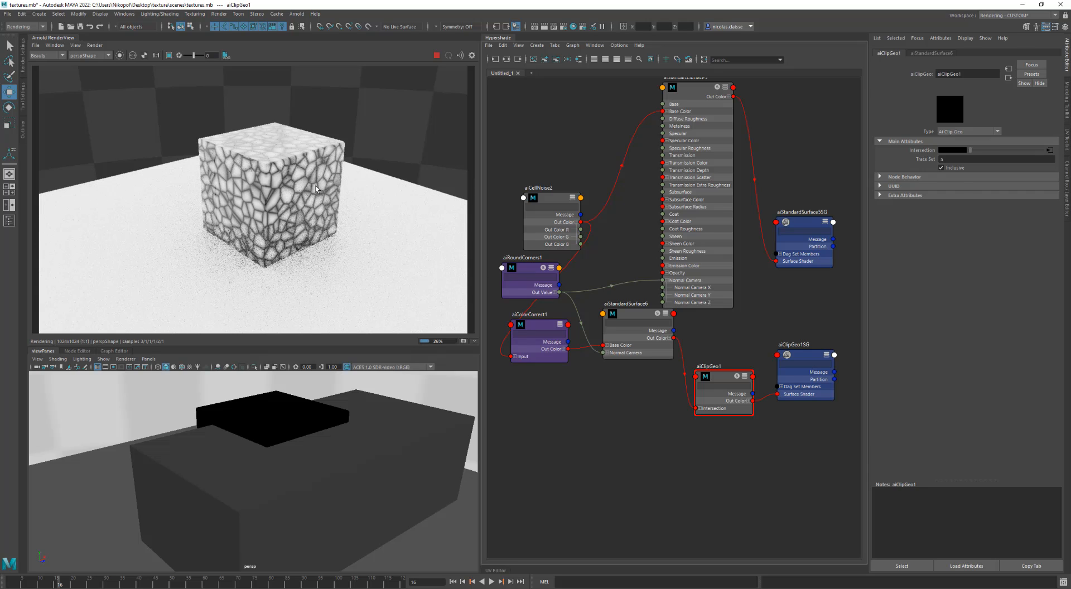
pyautogui.click(968, 284)
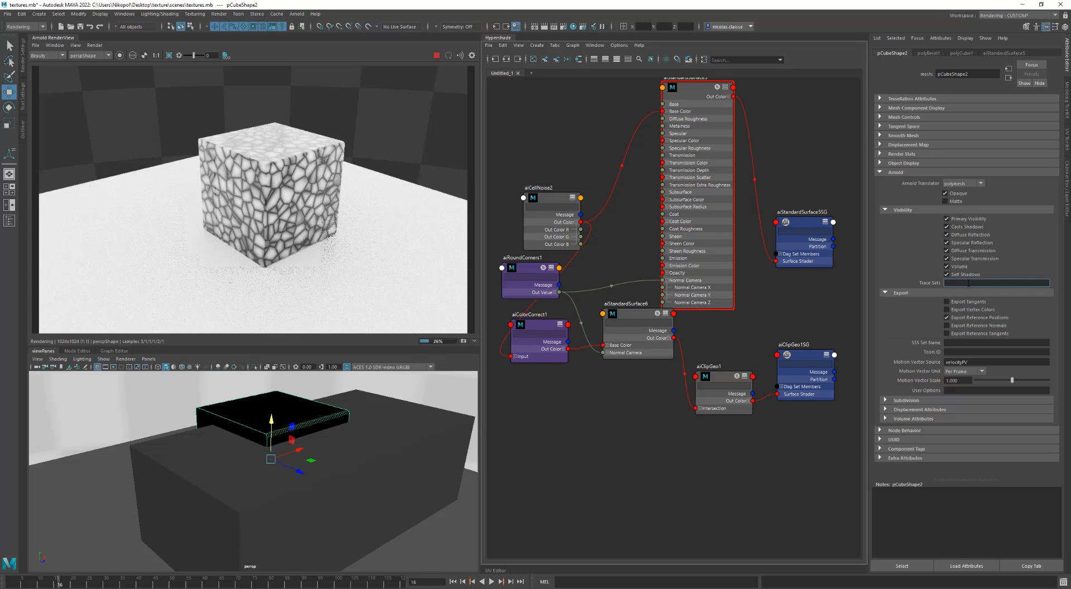
pyautogui.press('Return')
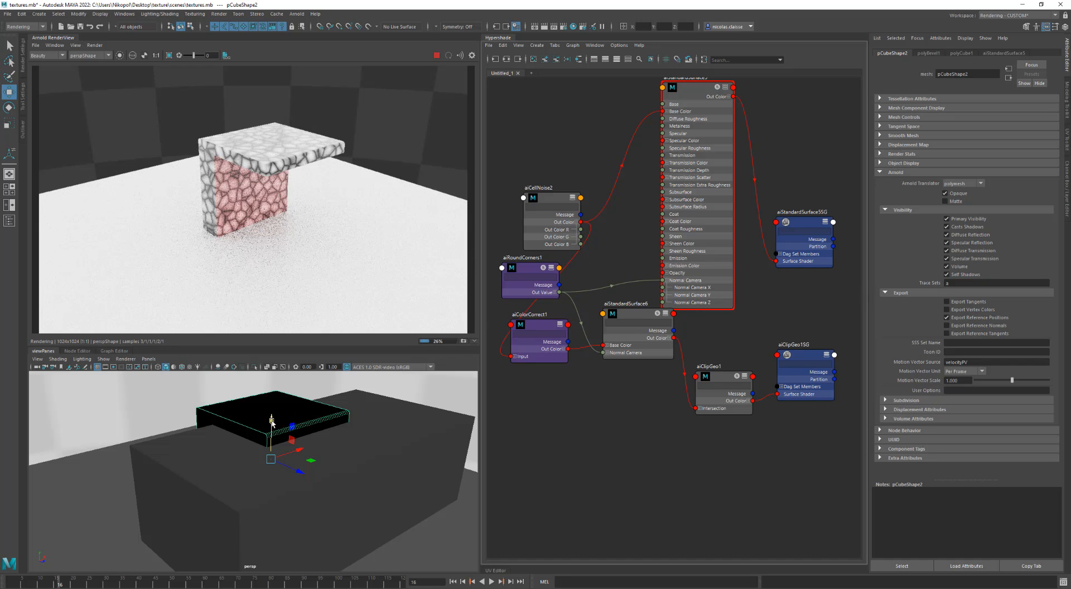
# Step: Lower the large cube slightly so a thicker slab remains uncut at the small cube's top
pyautogui.moveTo(271, 422)
pyautogui.mouseDown()
pyautogui.moveTo(270, 455)
pyautogui.moveTo(270, 407)
pyautogui.moveTo(270, 420)
pyautogui.mouseUp()
pyautogui.click(314, 428)
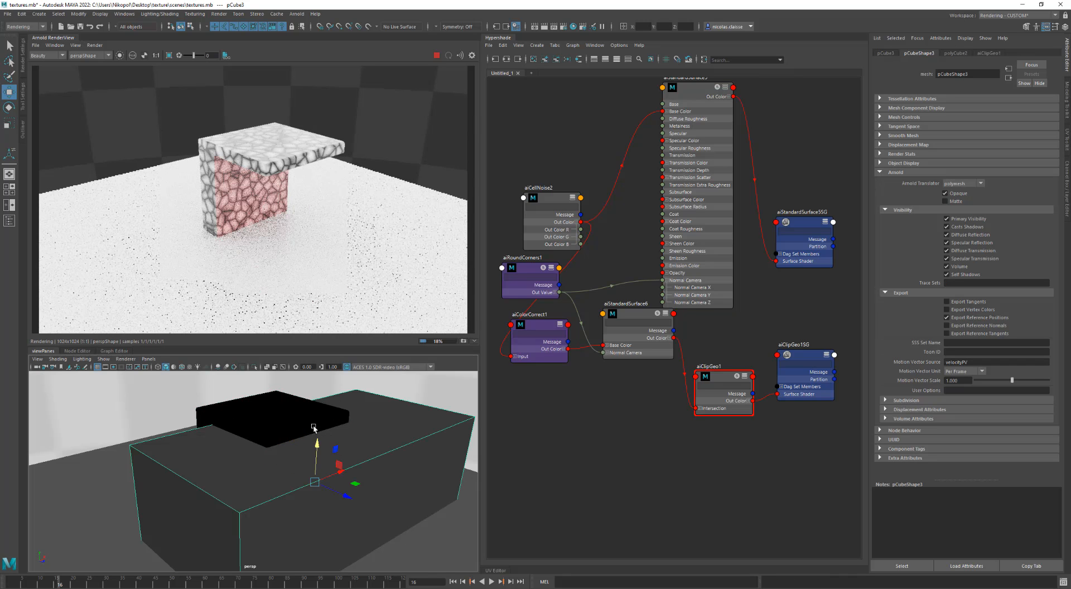
pyautogui.moveTo(317, 444); pyautogui.dragTo(304, 469)
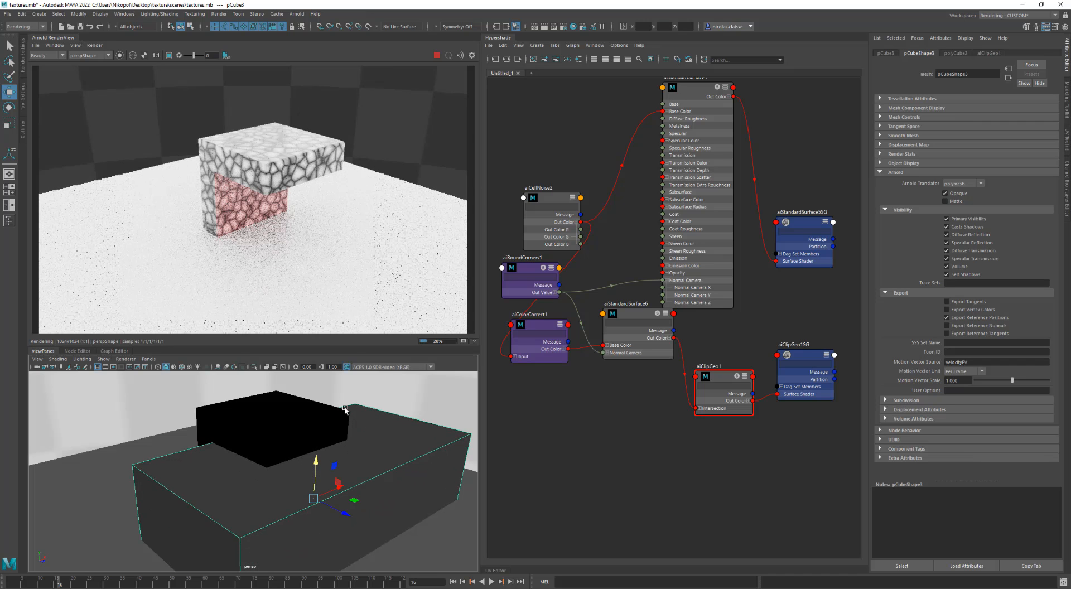
# Step: Check the small cube's Trace Sets entry and turn off Inclusive on aiClipGeo1
pyautogui.click(270, 138)
pyautogui.doubleClick(974, 282)
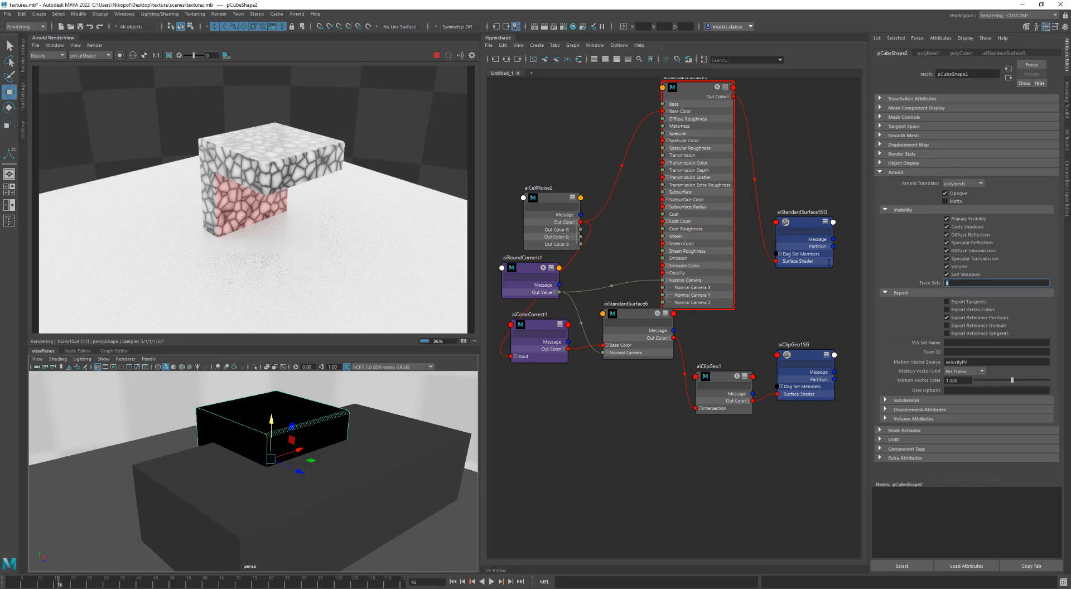
pyautogui.click(709, 378)
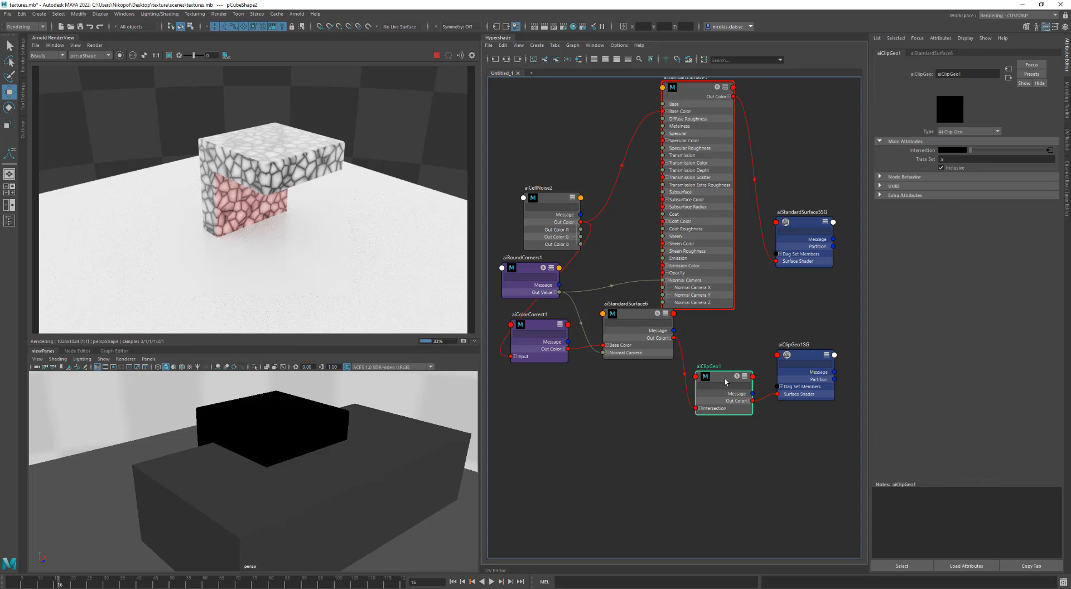
pyautogui.click(960, 167)
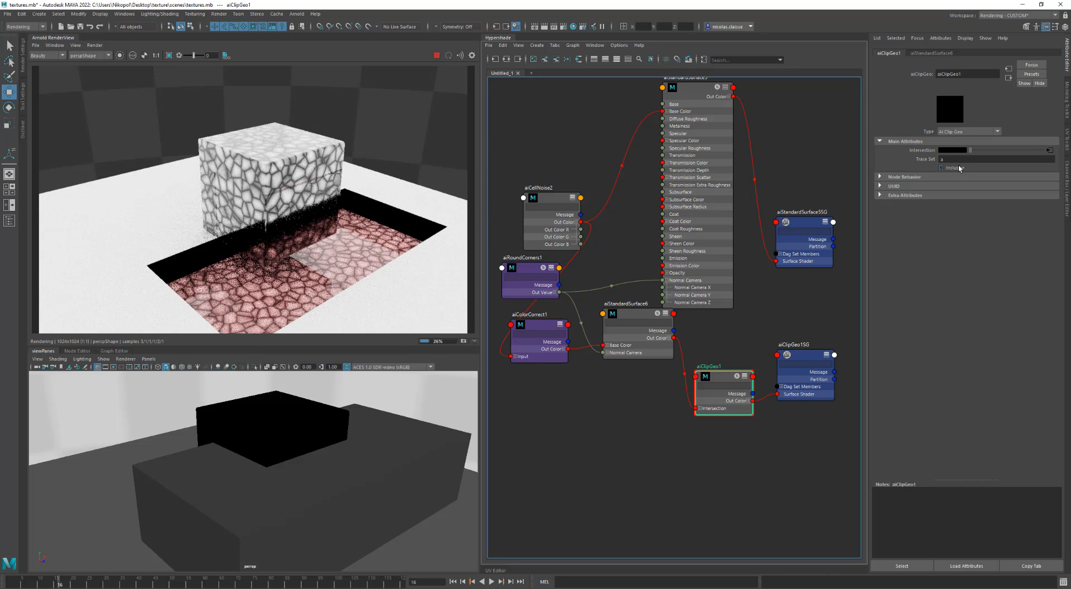
pyautogui.keyDown('alt'); pyautogui.moveTo(312, 246); pyautogui.dragTo(285, 287); pyautogui.keyUp('alt')
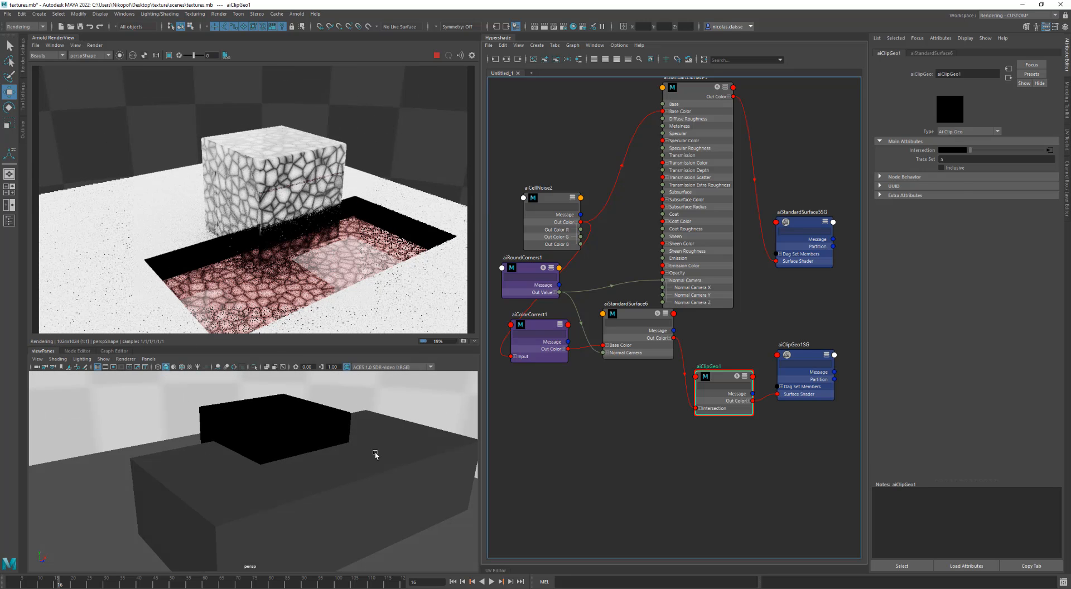
# Step: Nudge the large cube slightly lower and show aiClipGeo1's attributes
pyautogui.click(337, 427)
pyautogui.moveTo(311, 461)
pyautogui.mouseDown()
pyautogui.moveTo(311, 496)
pyautogui.moveTo(295, 411)
pyautogui.moveTo(294, 451)
pyautogui.mouseUp()
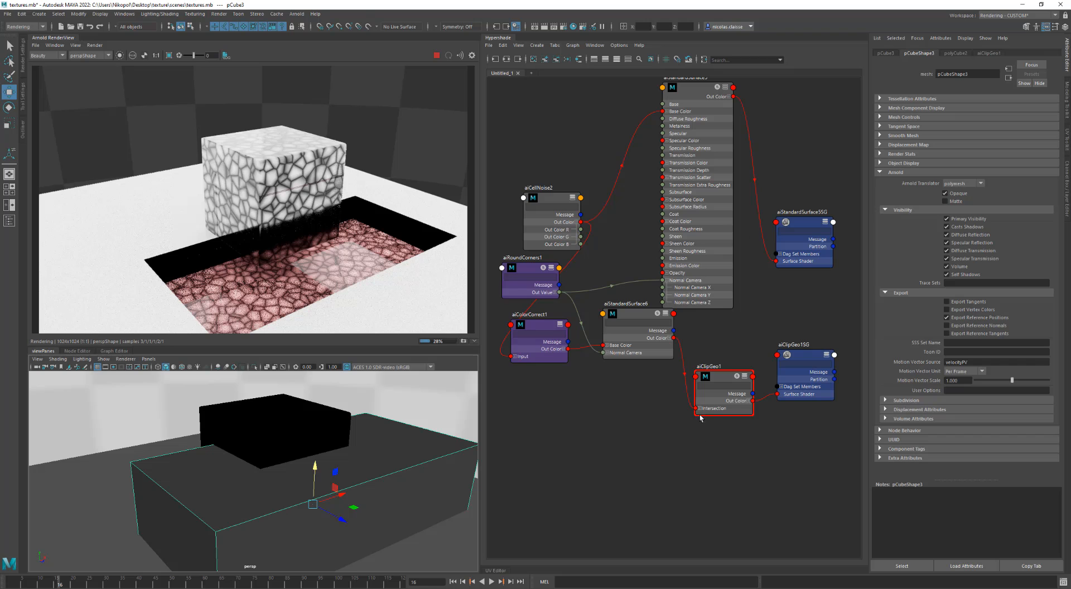
pyautogui.click(722, 383)
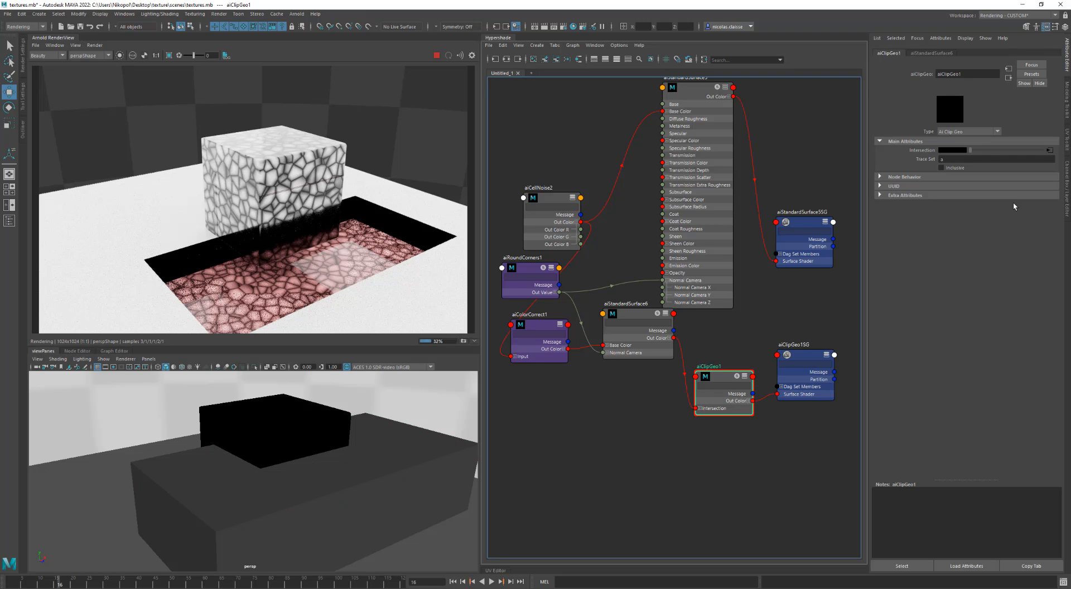
# Step: Turn on Inclusive on aiClipGeo1 and shift the large cube slightly sideways to change where it clips
pyautogui.click(958, 169)
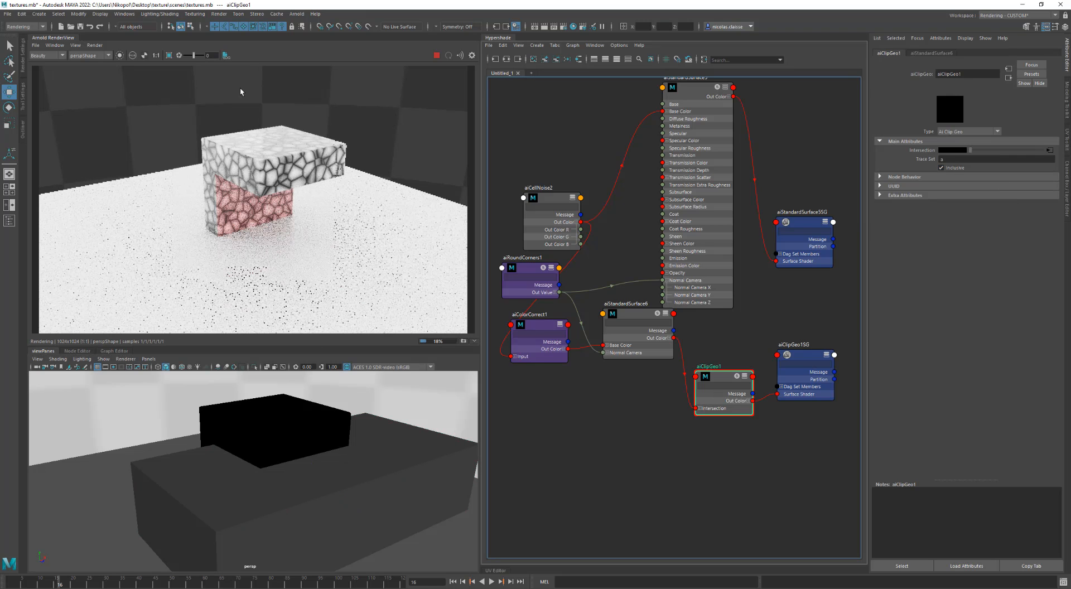
pyautogui.click(317, 482)
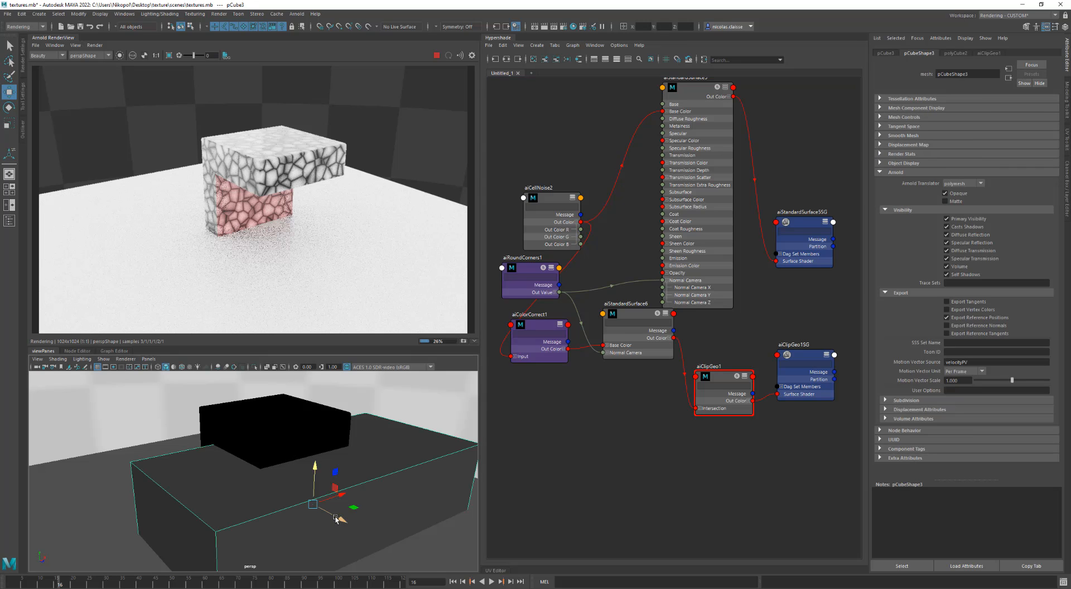
pyautogui.moveTo(334, 519)
pyautogui.mouseDown()
pyautogui.moveTo(235, 455)
pyautogui.moveTo(337, 517)
pyautogui.mouseUp()
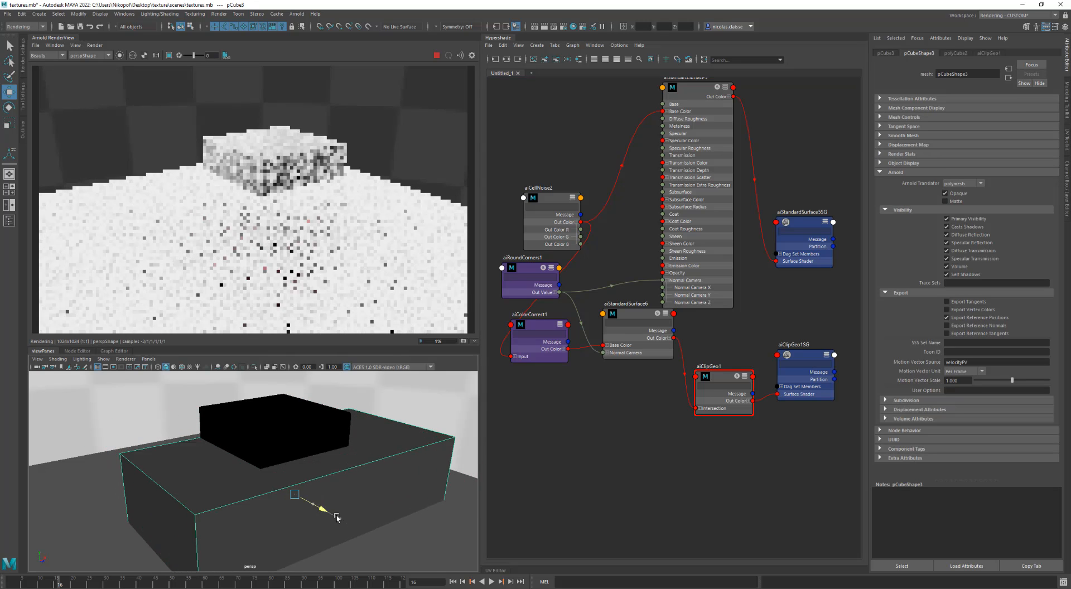
# Step: Raise aiStandardSurface6's Transmission Weight to about 0.28
pyautogui.click(642, 329)
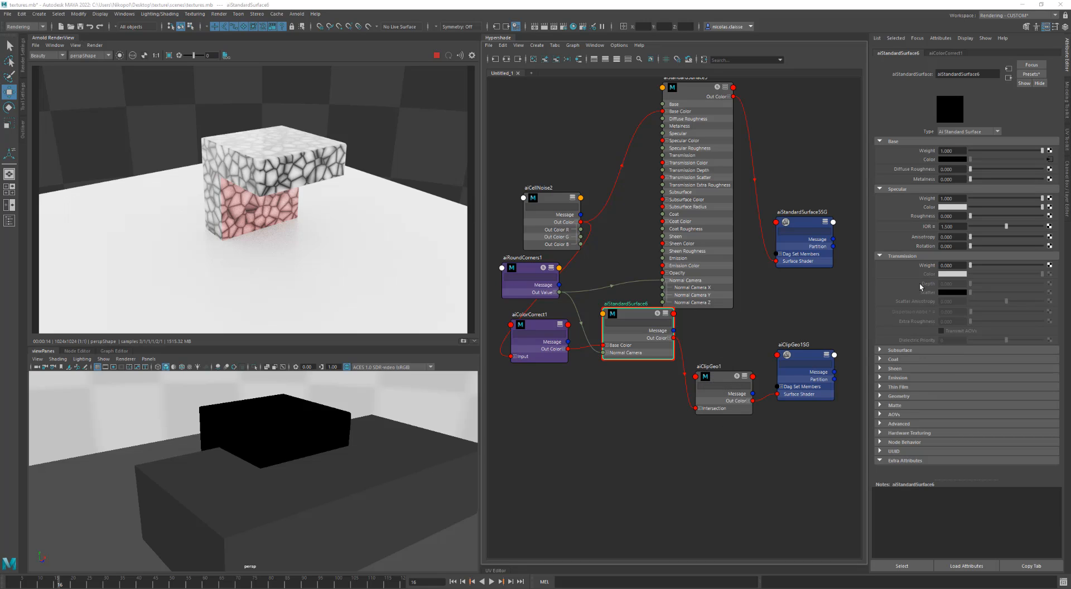
pyautogui.moveTo(973, 267); pyautogui.dragTo(991, 266)
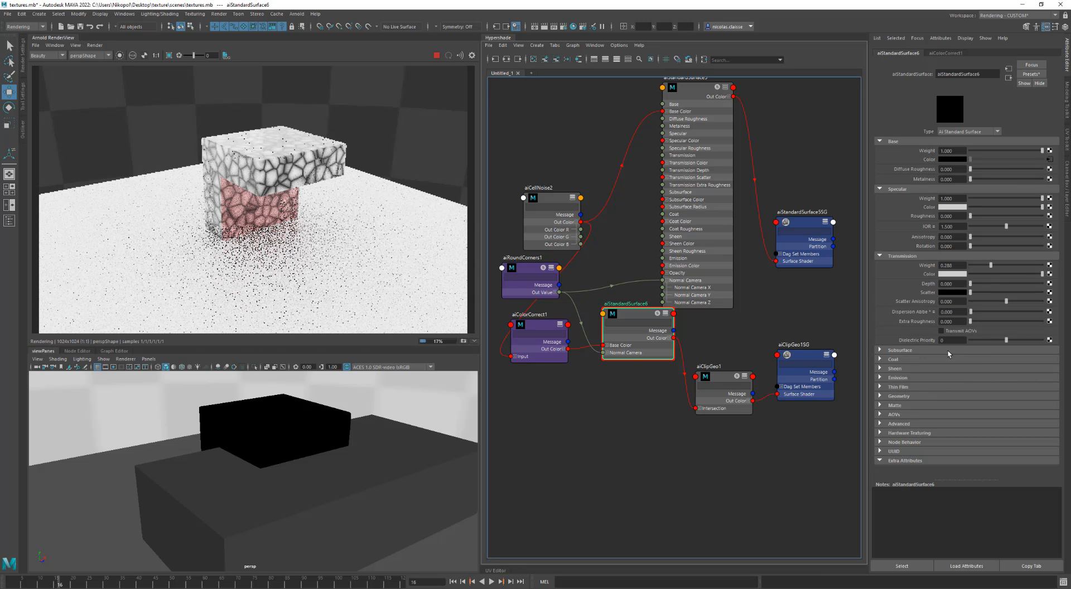
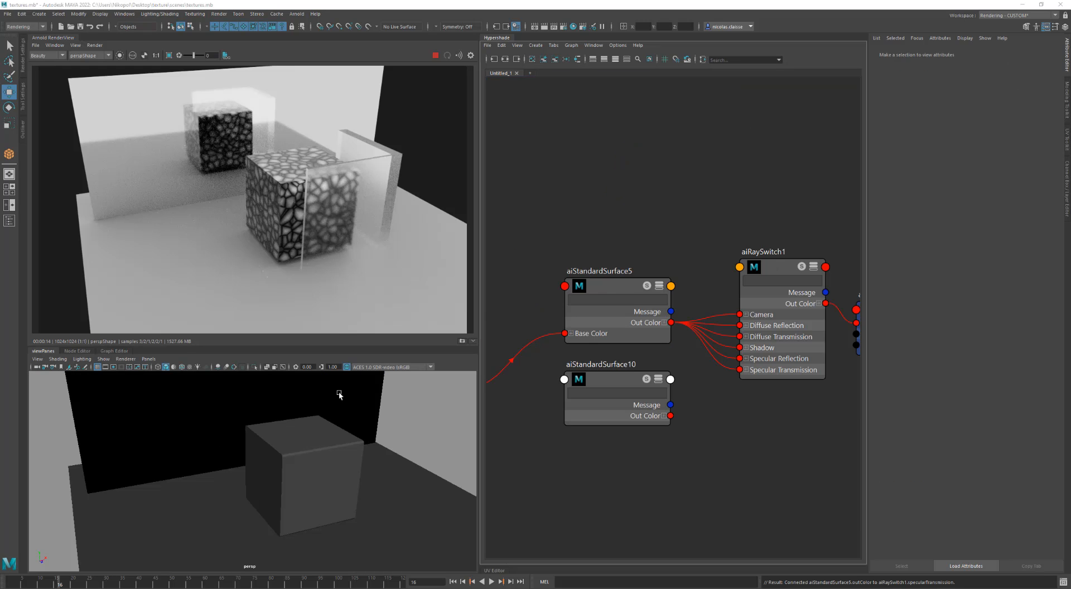
# Step: Try aiStandardSurface10 as the Camera input of the cube's aiRaySwitch1 and put aiStandardSurface5 back on that input
pyautogui.click(321, 470)
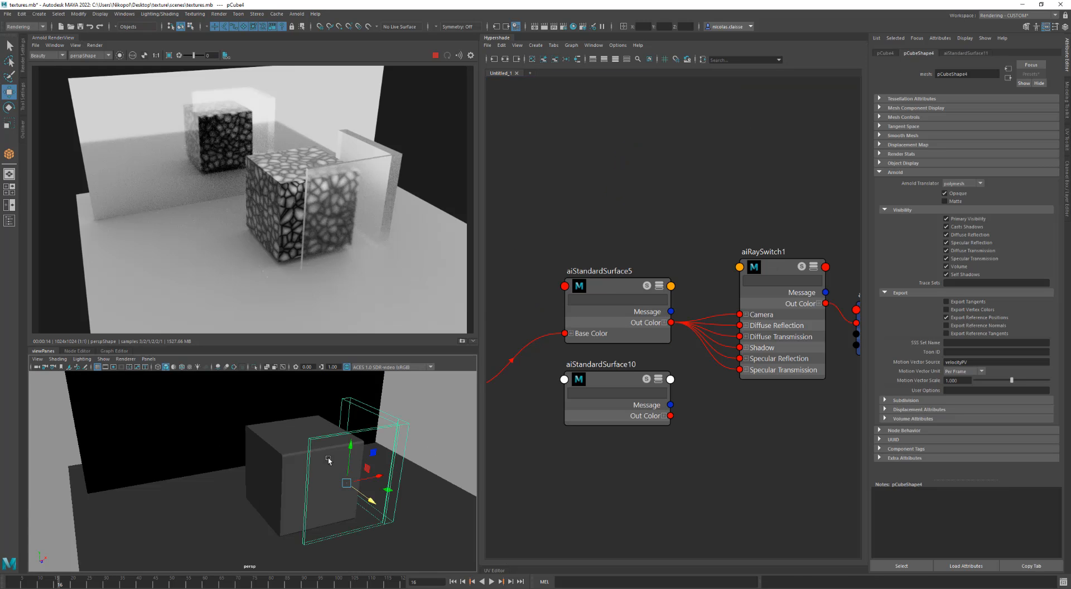
pyautogui.click(292, 461)
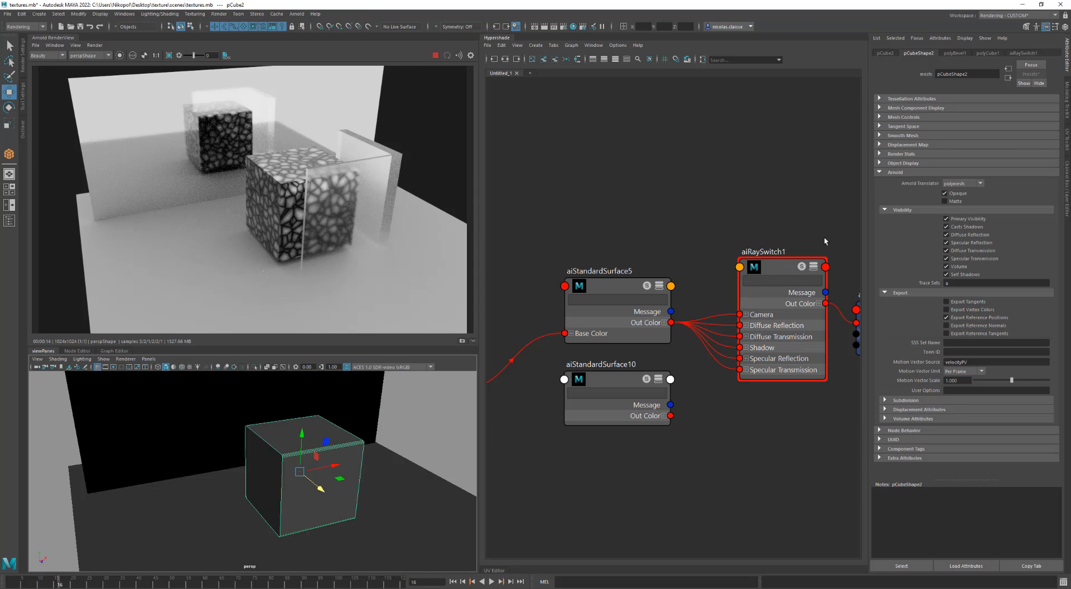
pyautogui.click(1021, 53)
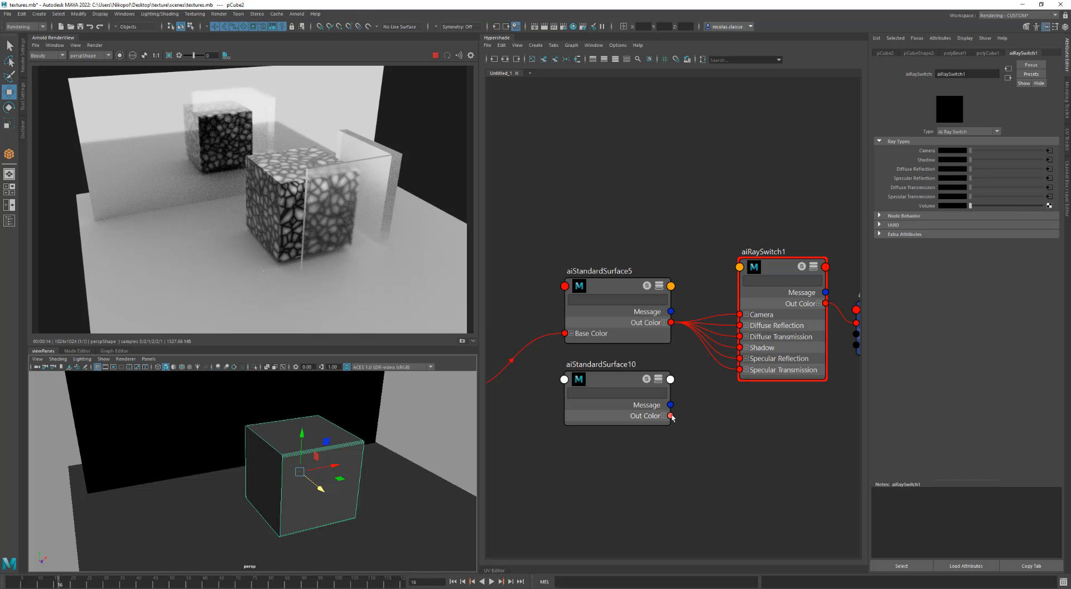
pyautogui.moveTo(670, 415); pyautogui.dragTo(739, 315)
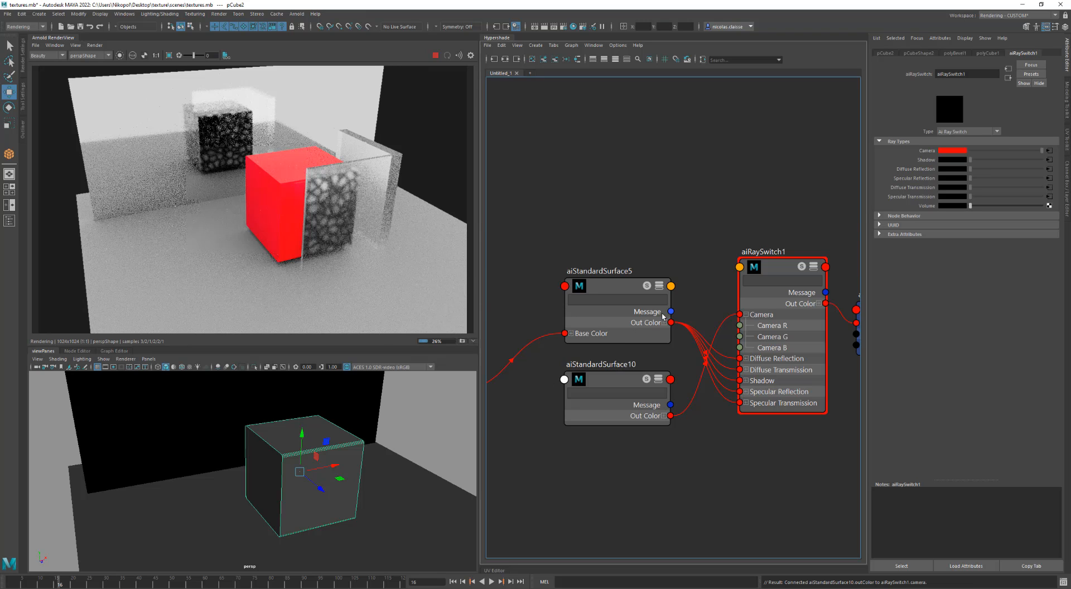
pyautogui.moveTo(671, 322); pyautogui.dragTo(740, 314)
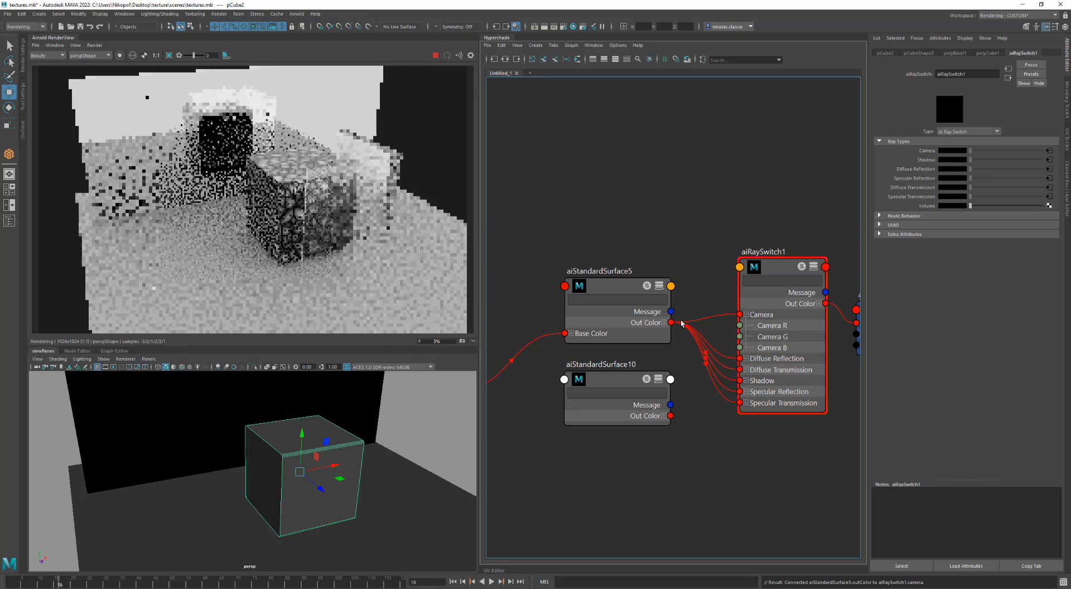
# Step: Connect aiStandardSurface10's Out Color to aiRaySwitch1's Specular Reflection, Specular Transmission and Diffuse Reflection inputs, and tidy the two nodes' placement
pyautogui.moveTo(670, 416); pyautogui.dragTo(740, 392)
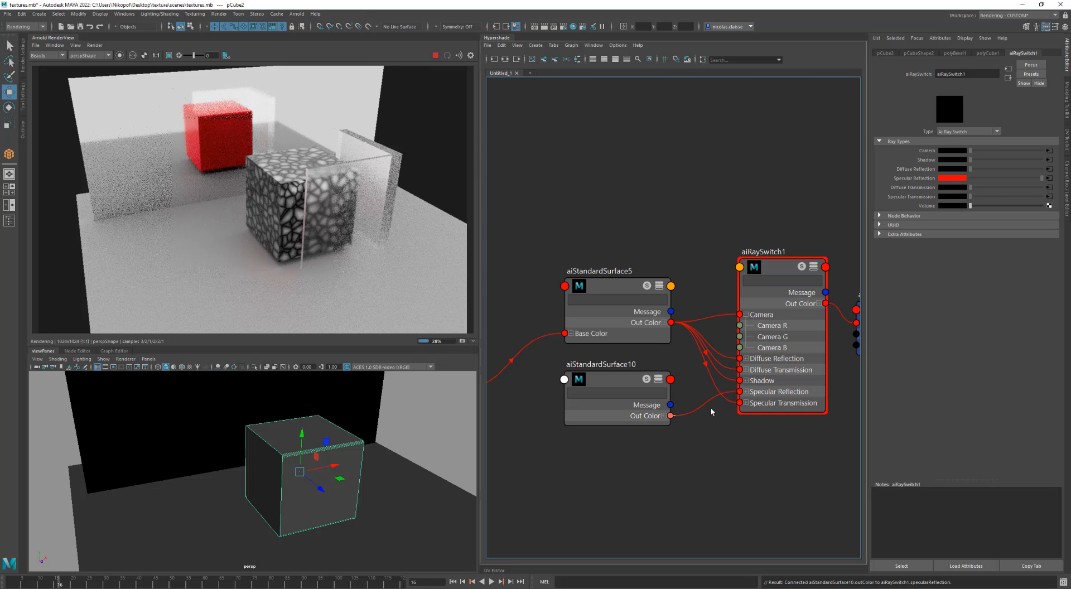
pyautogui.moveTo(670, 416); pyautogui.dragTo(753, 405)
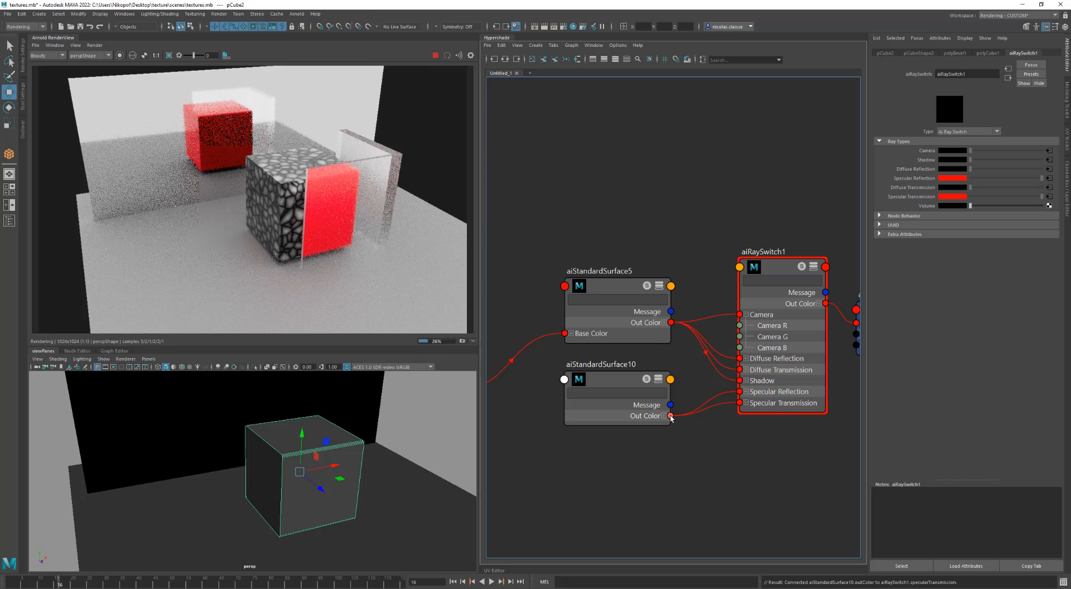
pyautogui.moveTo(670, 415); pyautogui.dragTo(739, 358)
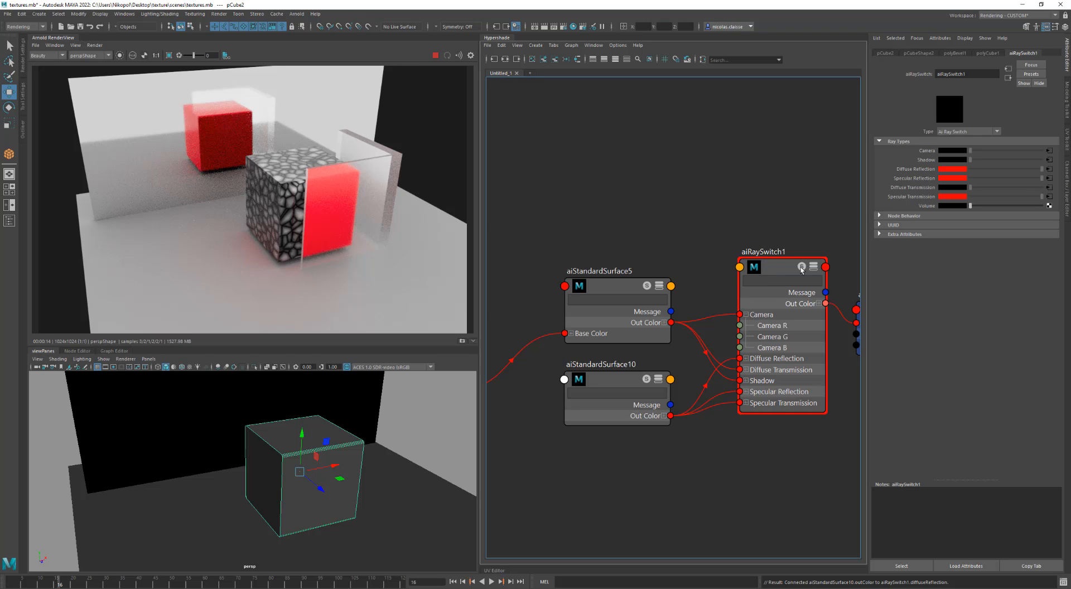
pyautogui.moveTo(780, 264); pyautogui.dragTo(757, 279)
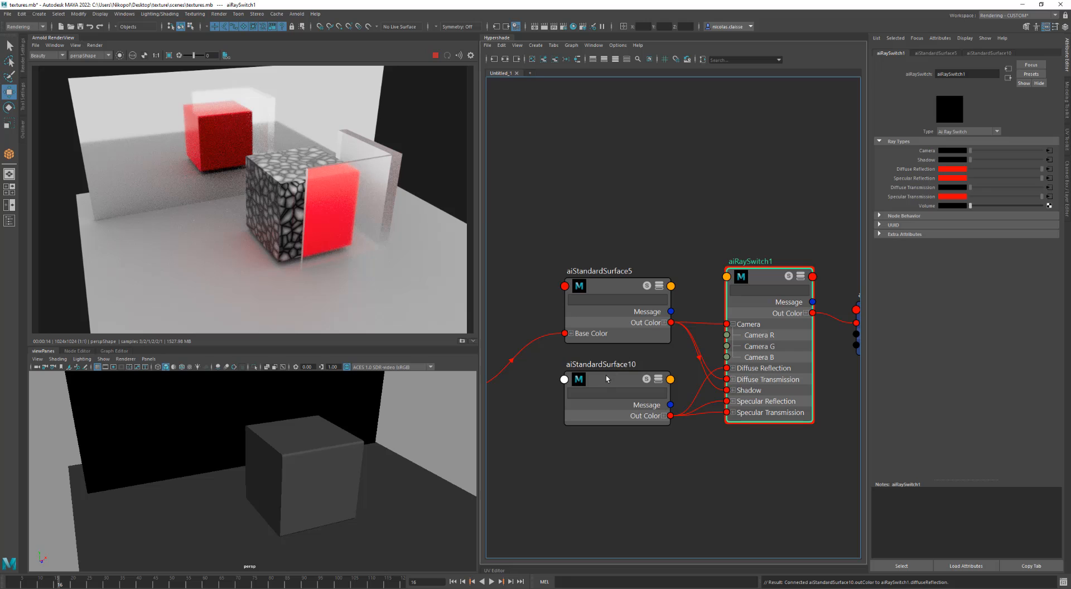
pyautogui.moveTo(607, 379); pyautogui.dragTo(596, 385)
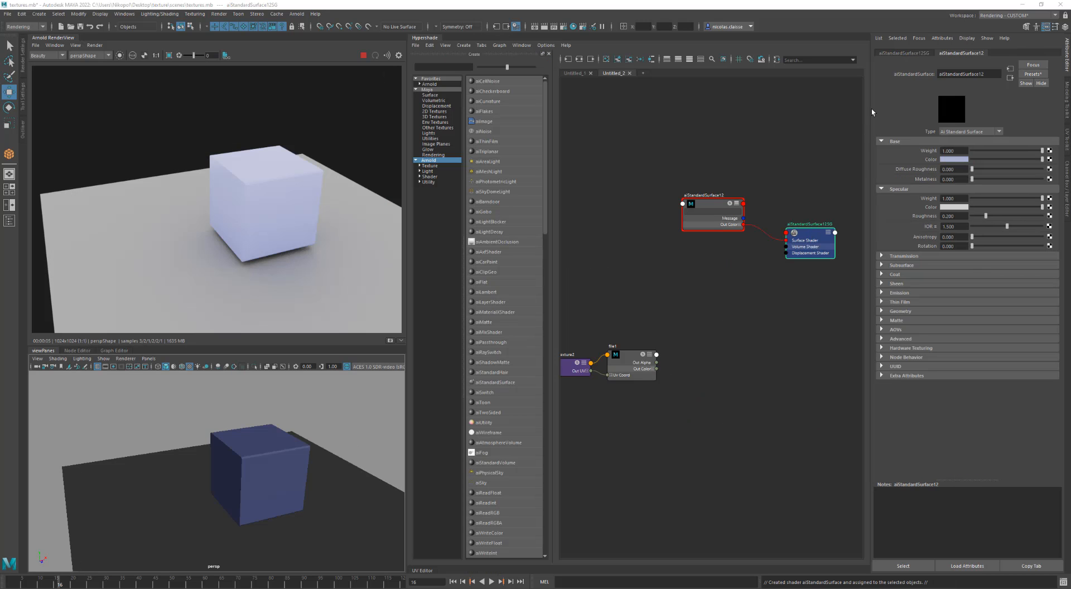
# Step: Create an aiStandardSurface as the Arnold Surface Shader of the aiStandardSurface12SG shading group
pyautogui.click(904, 53)
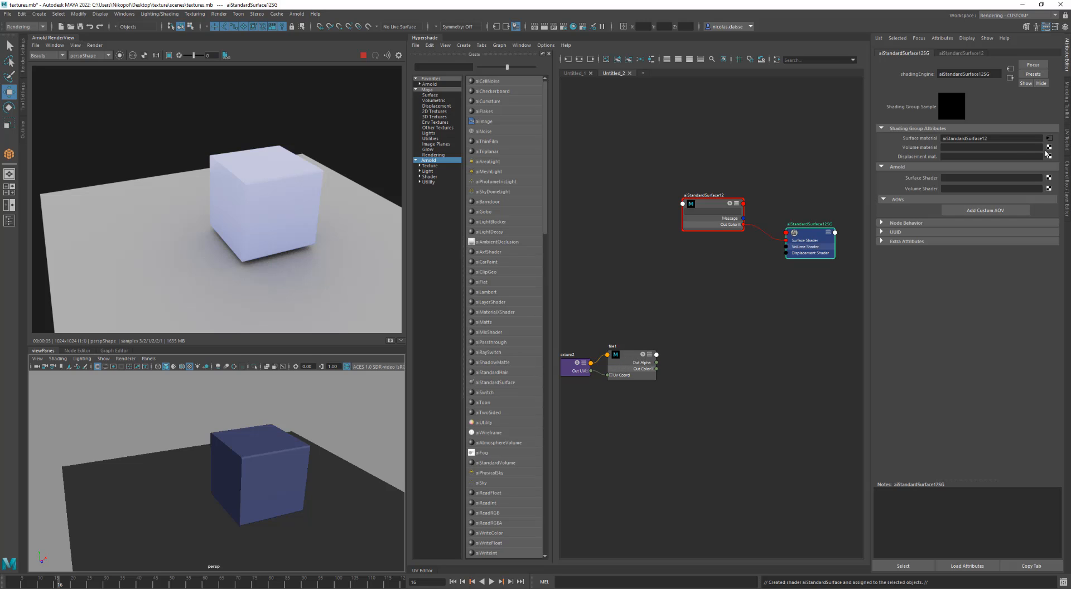
pyautogui.click(1049, 177)
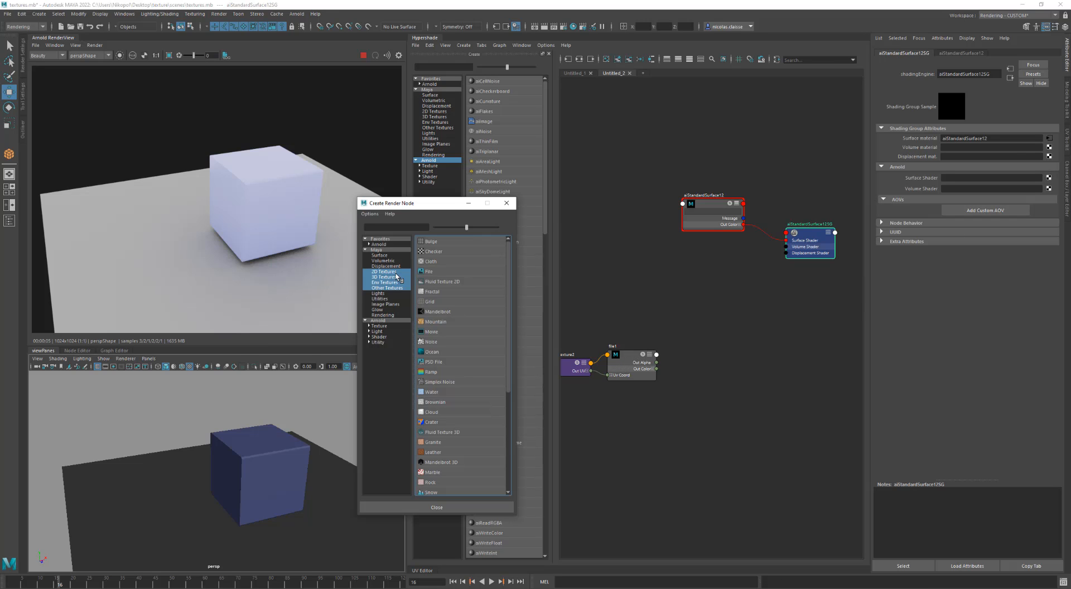
pyautogui.click(387, 337)
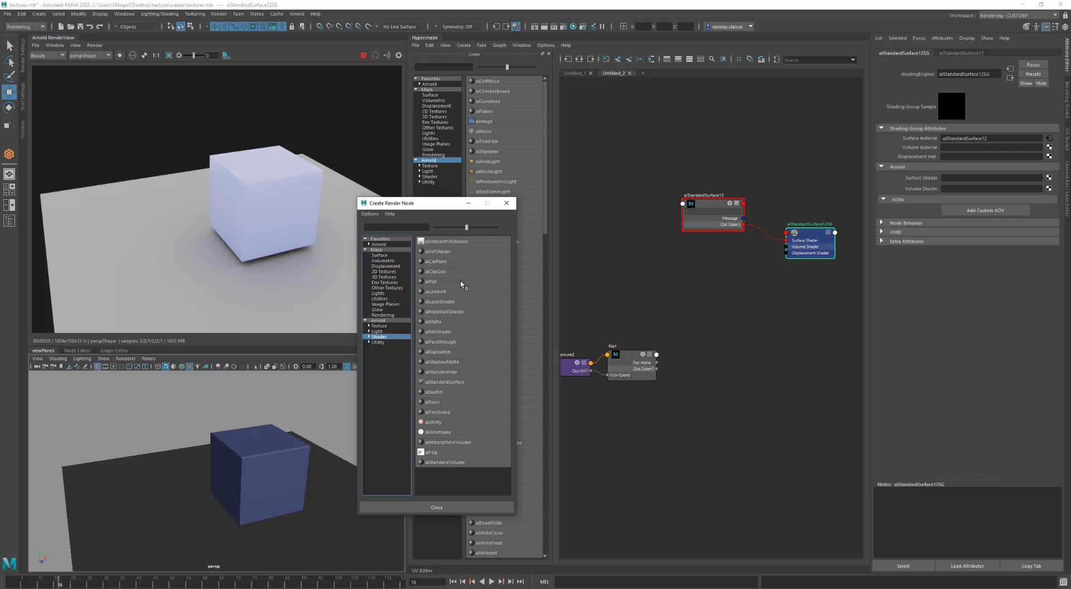
pyautogui.click(466, 381)
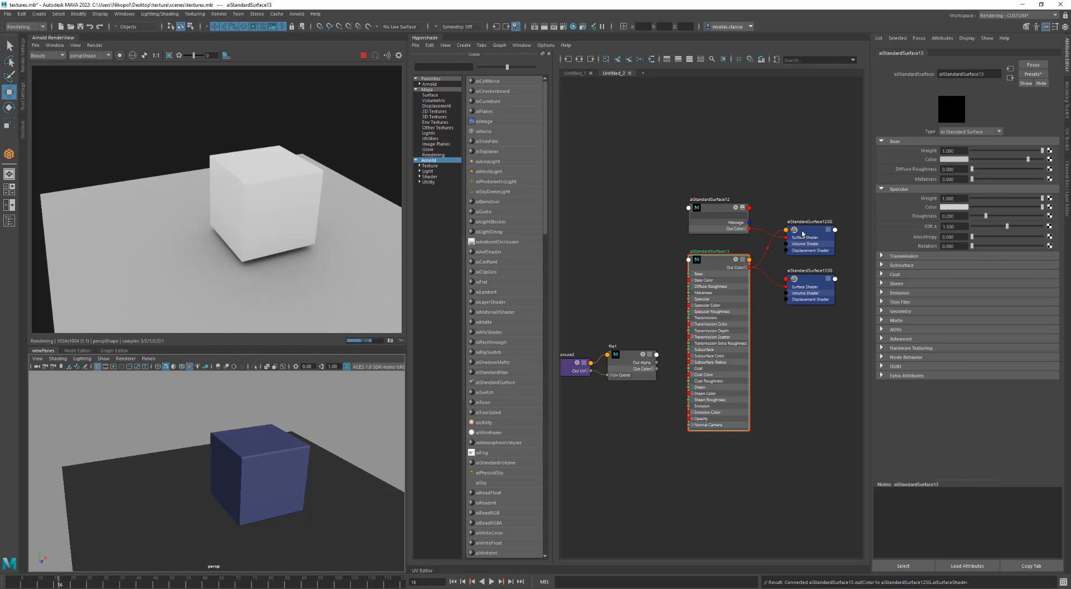
# Step: Expand and move aiStandardSurface12SG clear of the other shading group, and connect file1's Out Color to aiStandardSurface13's Base Color
pyautogui.click(828, 228)
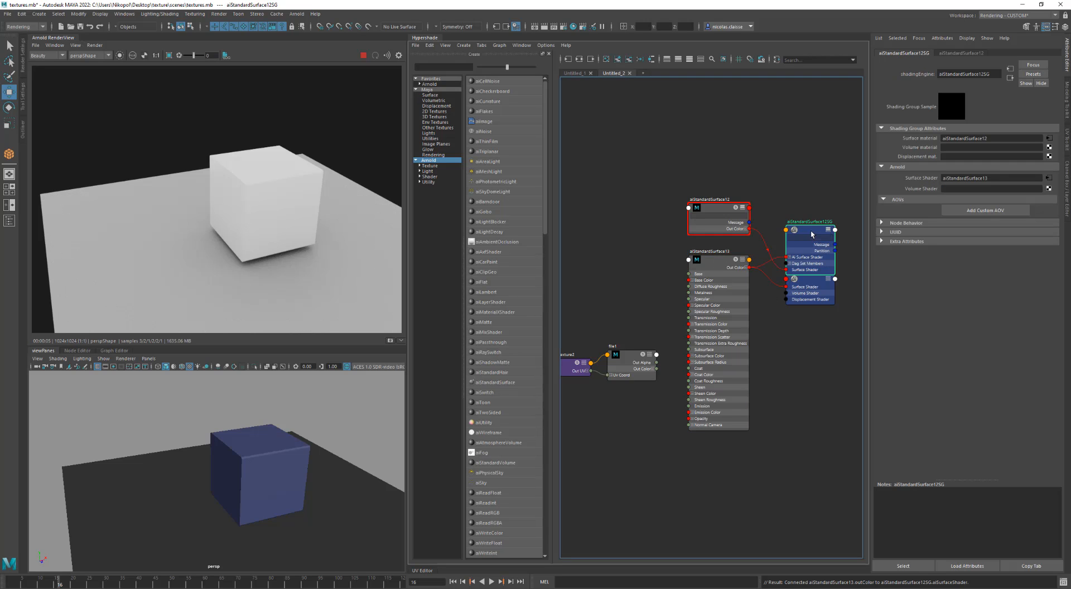
pyautogui.moveTo(808, 234); pyautogui.dragTo(806, 193)
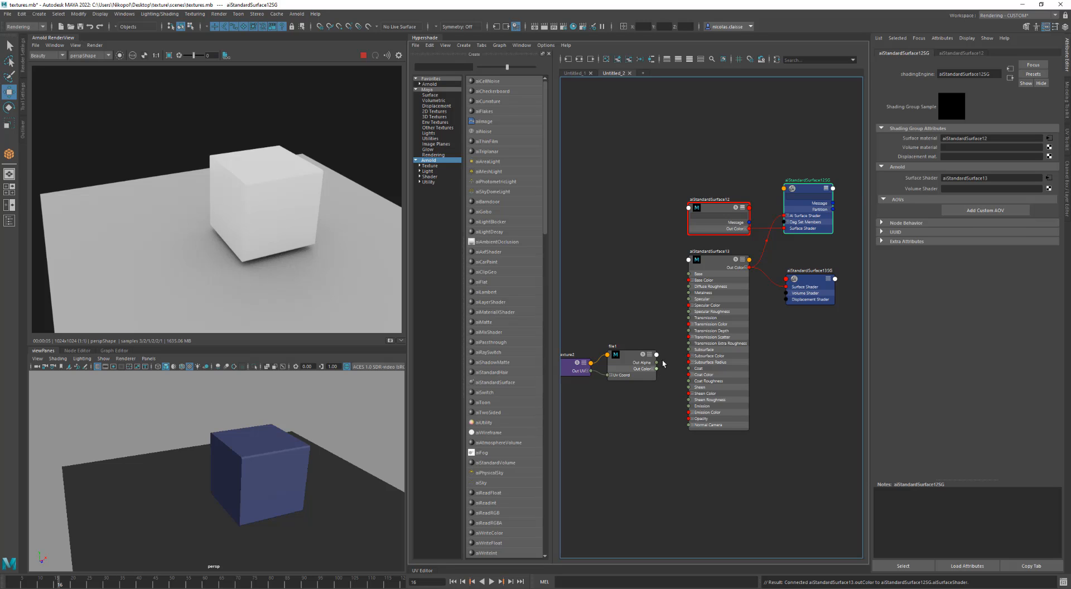
pyautogui.moveTo(657, 369); pyautogui.dragTo(694, 283)
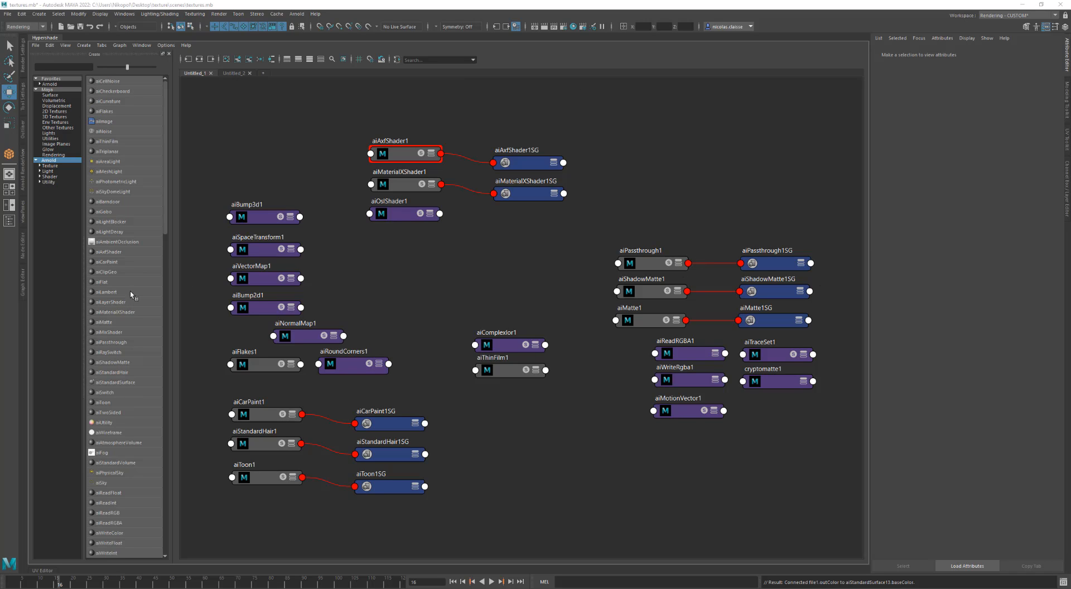
# Step: List the Arnold light nodes and delete the graph's group of bump, space transform, vector map, normal map, flakes and round corners nodes
pyautogui.click(51, 172)
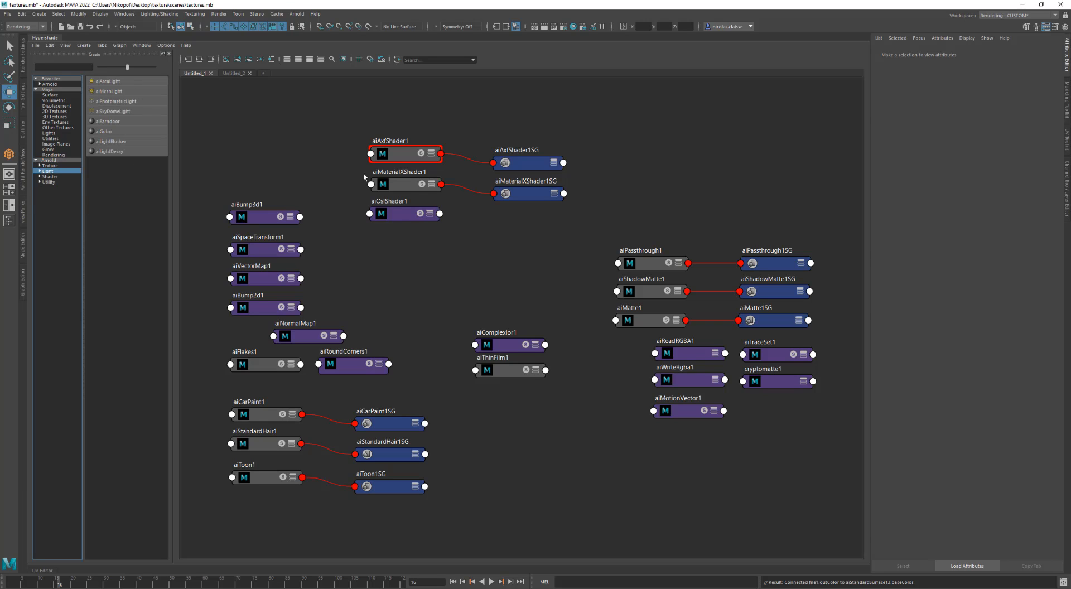
pyautogui.moveTo(203, 214); pyautogui.dragTo(348, 360)
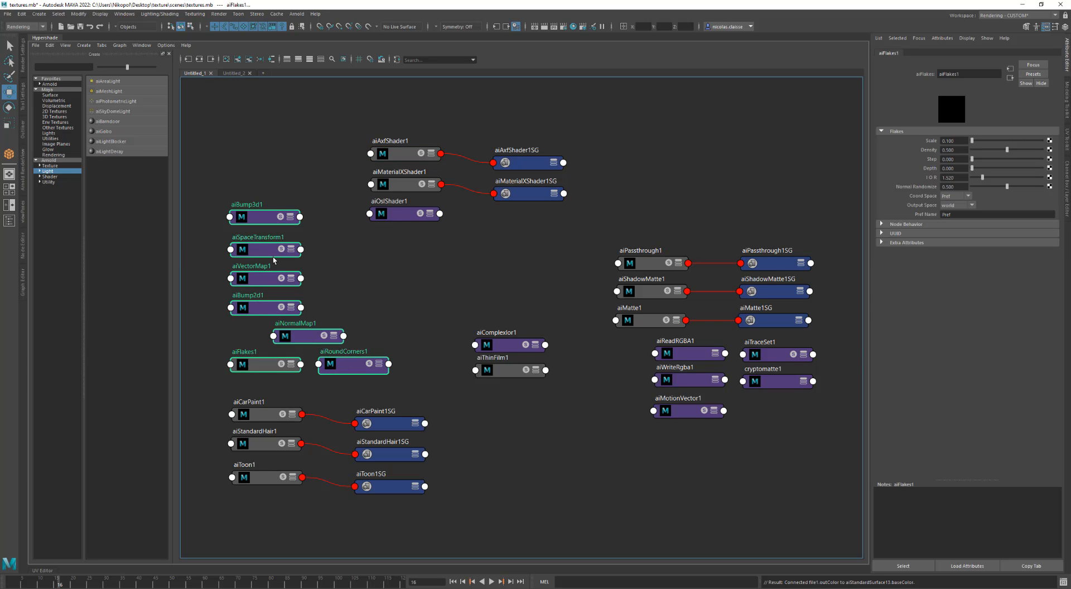
pyautogui.press('Delete')
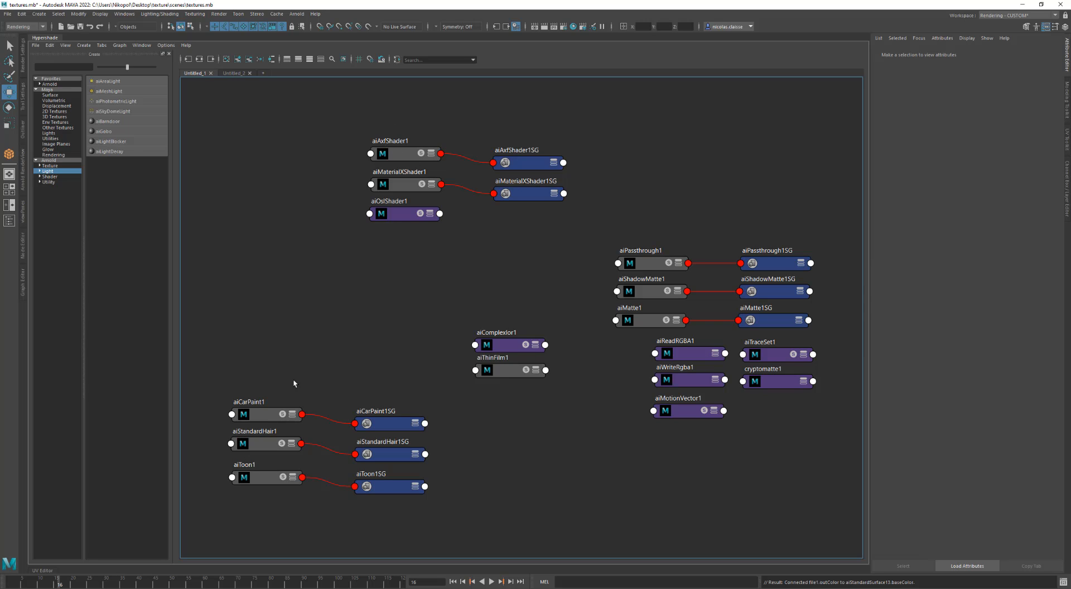
# Step: Examine the attributes of the aiCarPaint1, aiStandardHair1 and aiToon1 shaders
pyautogui.click(267, 420)
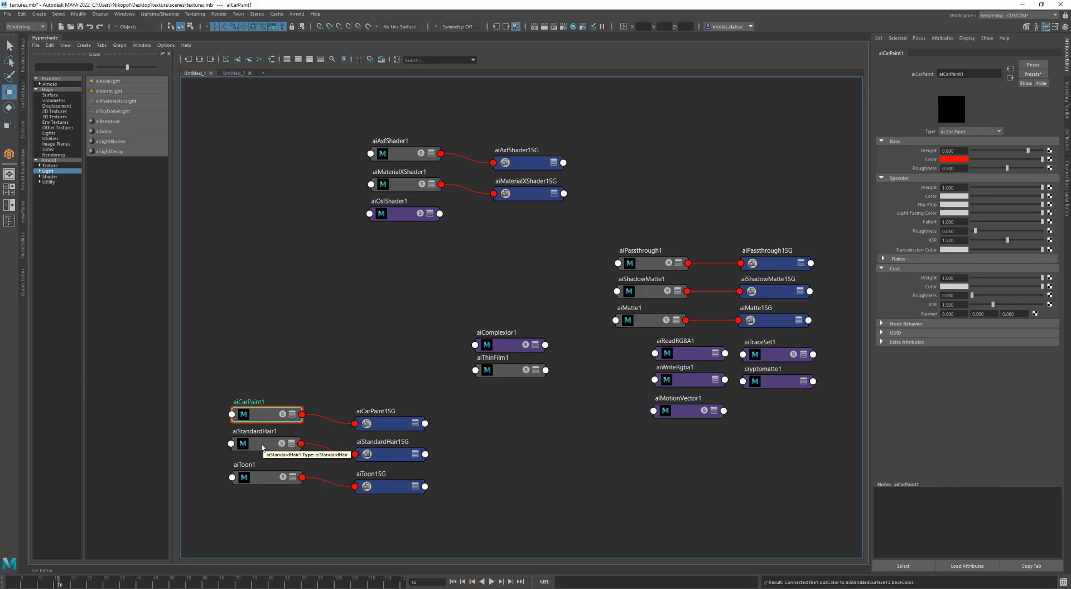
pyautogui.click(262, 446)
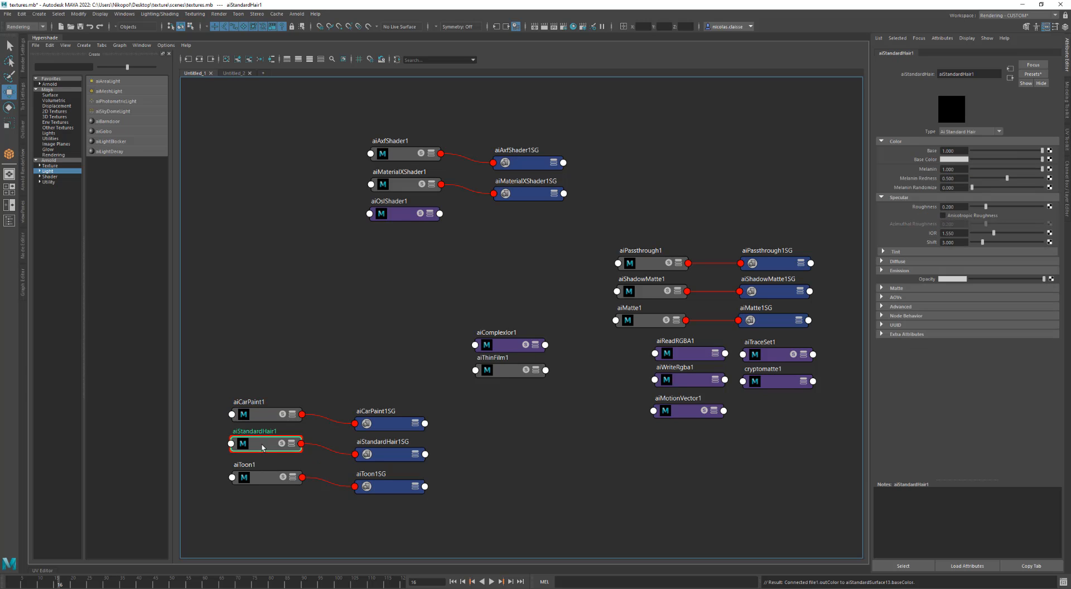
pyautogui.click(261, 481)
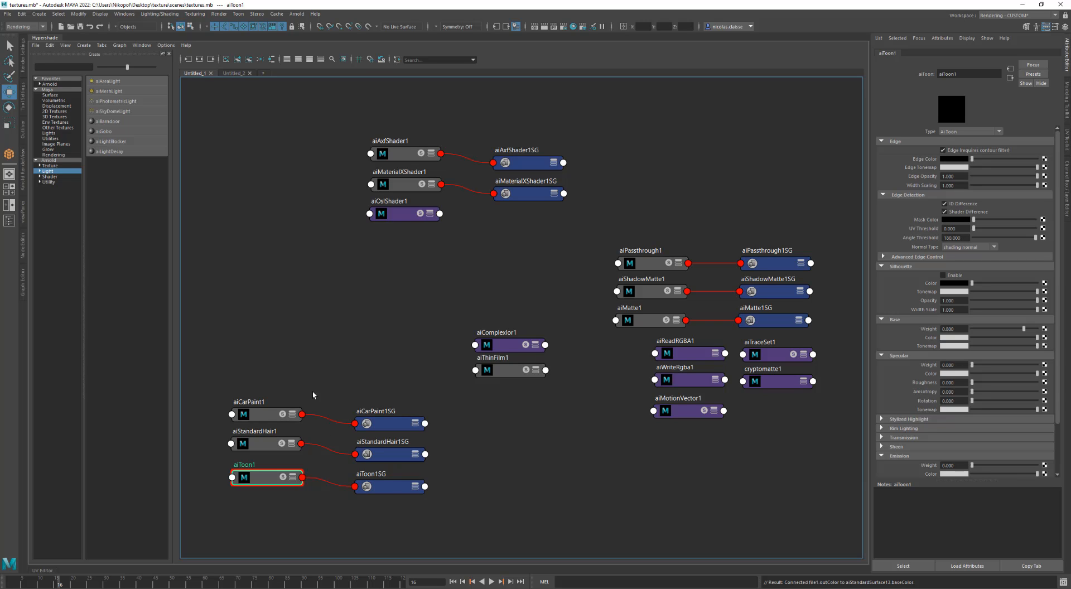
pyautogui.click(271, 416)
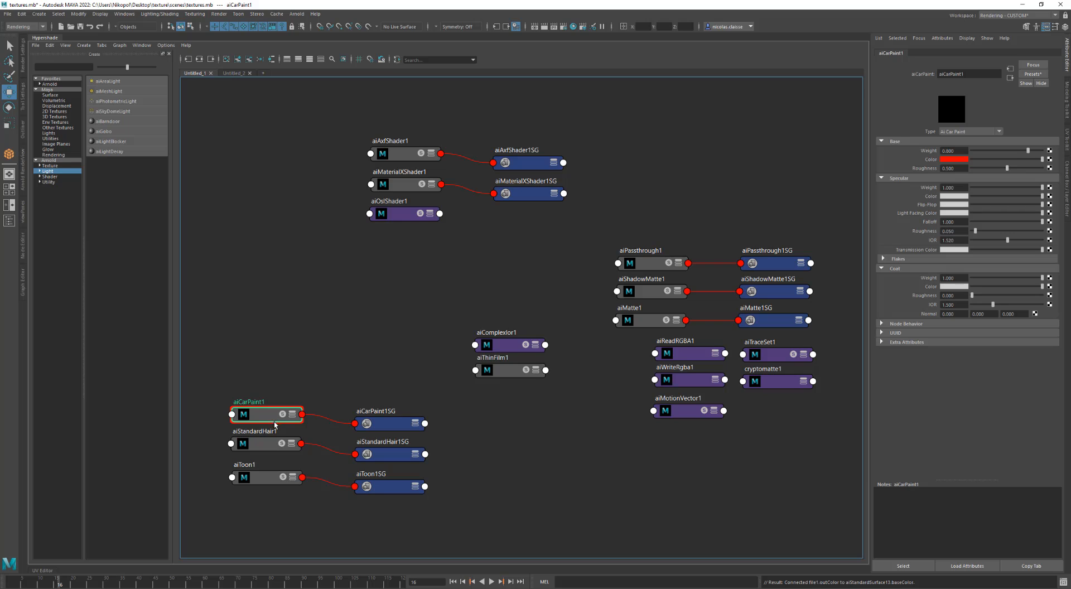
pyautogui.click(273, 444)
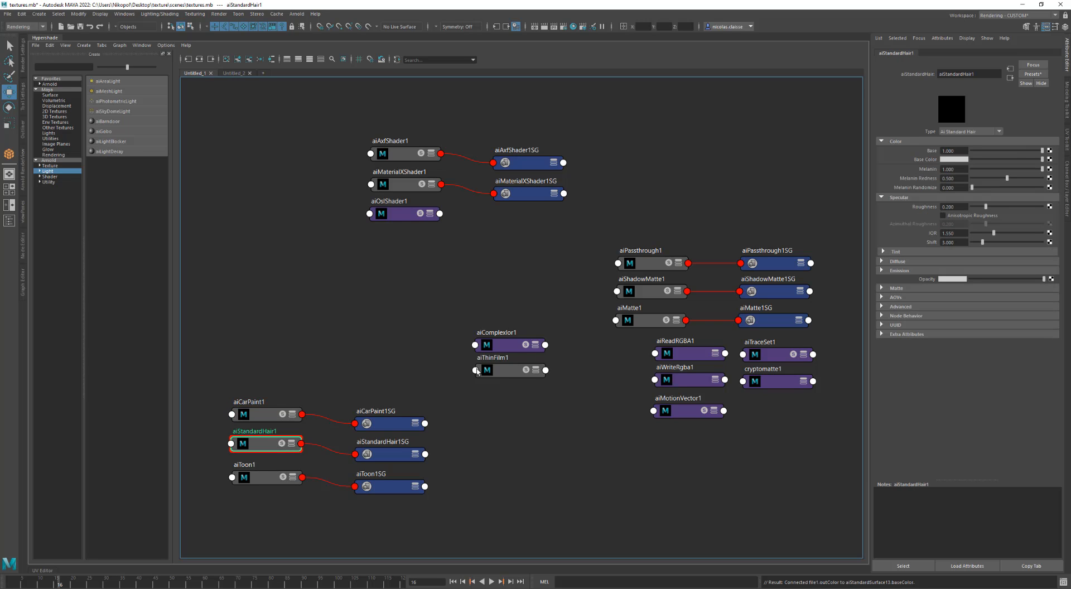
# Step: Review the attributes of aiComplexIor1 and aiThinFilm1 and delete both nodes from the graph
pyautogui.click(509, 346)
pyautogui.click(509, 371)
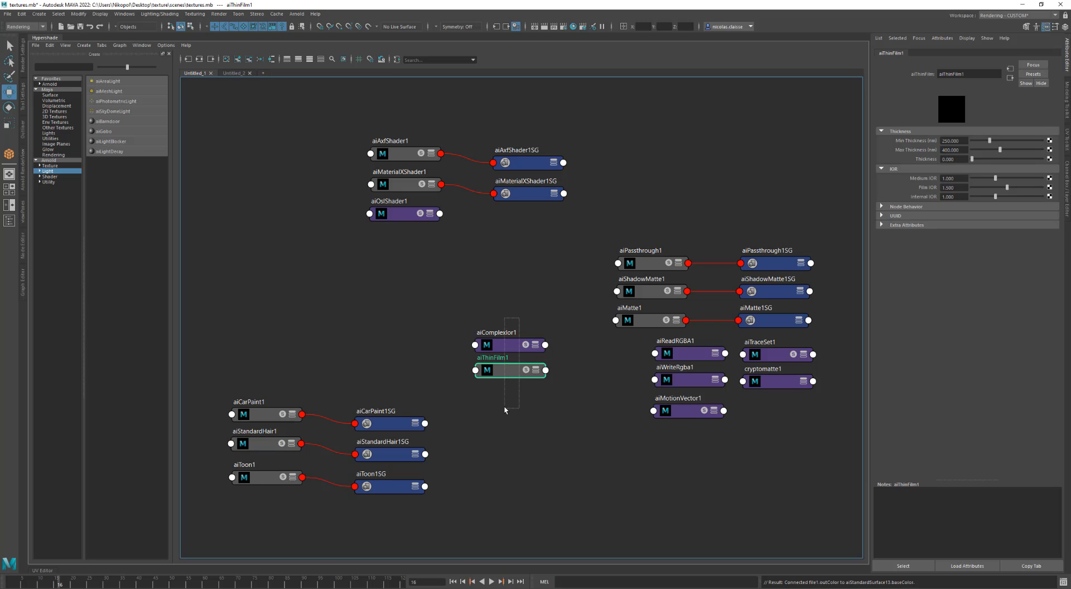
pyautogui.moveTo(504, 400); pyautogui.dragTo(520, 321)
pyautogui.click(510, 370)
pyautogui.click(508, 346)
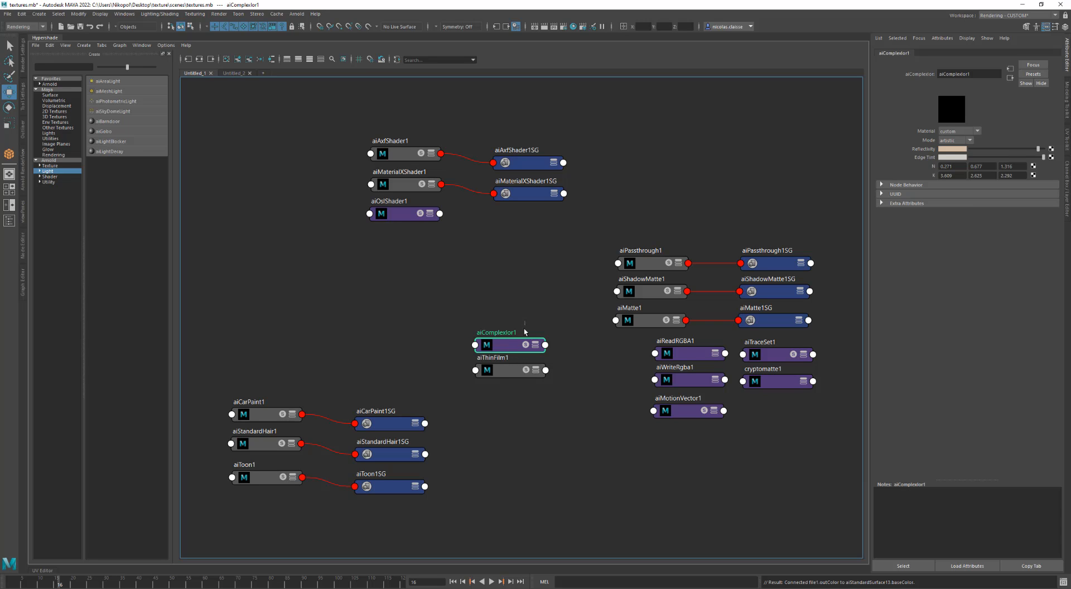
pyautogui.moveTo(501, 412); pyautogui.dragTo(501, 412)
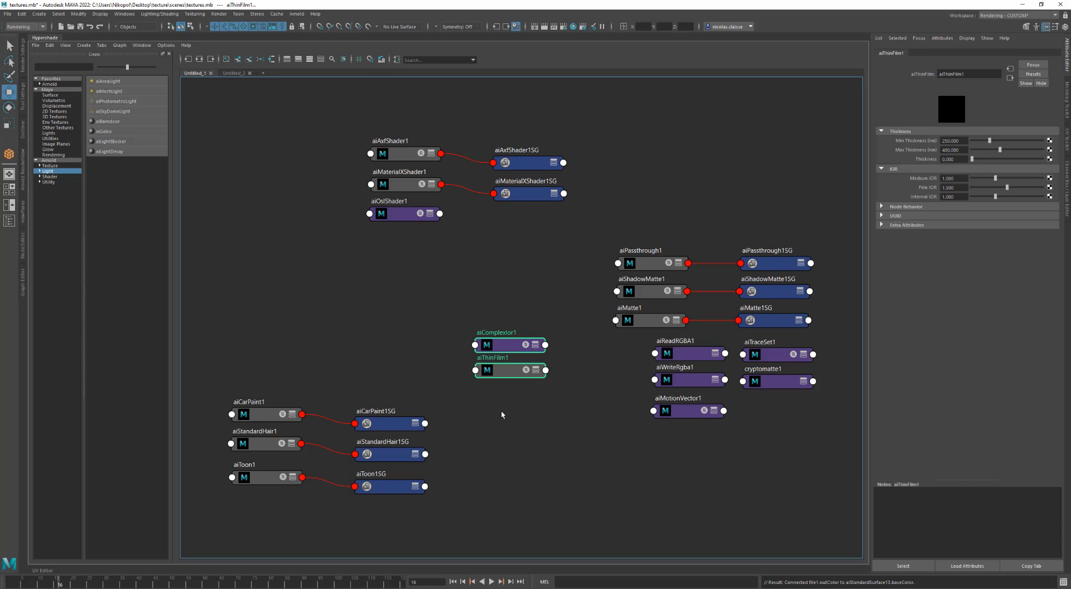
pyautogui.press('Delete')
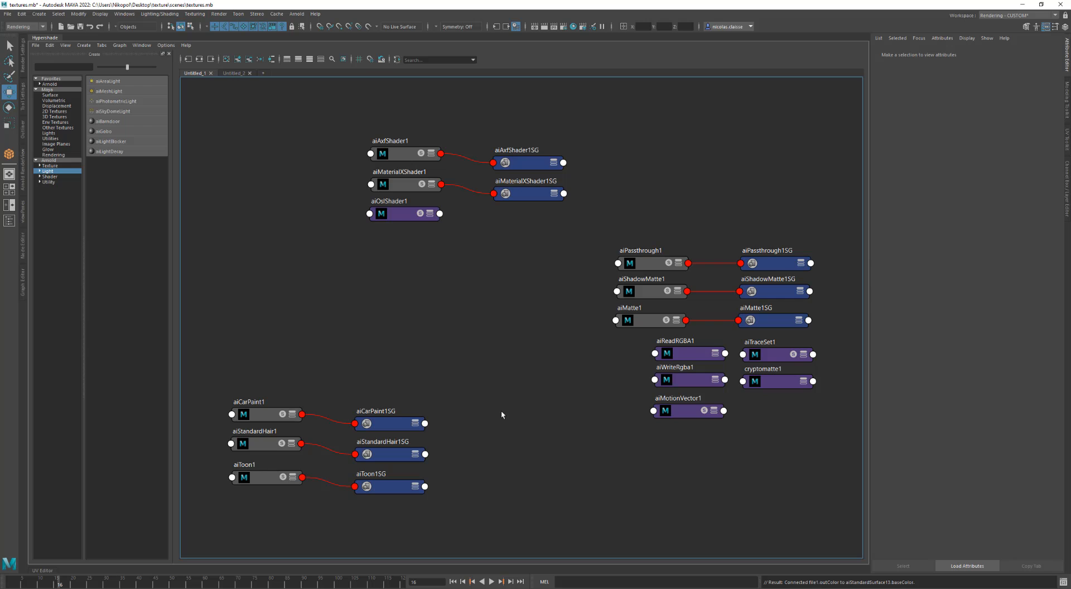
# Step: Review the attributes of the aiOslShader1, aiMaterialXShader1 and aiAxfShader1 nodes
pyautogui.click(396, 214)
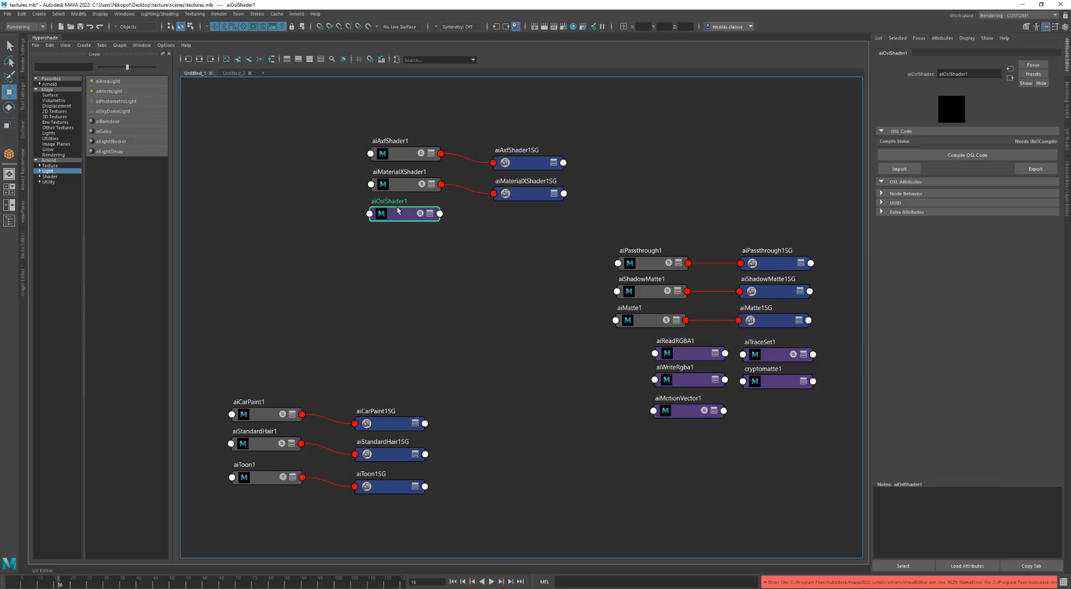
pyautogui.click(400, 184)
pyautogui.click(404, 161)
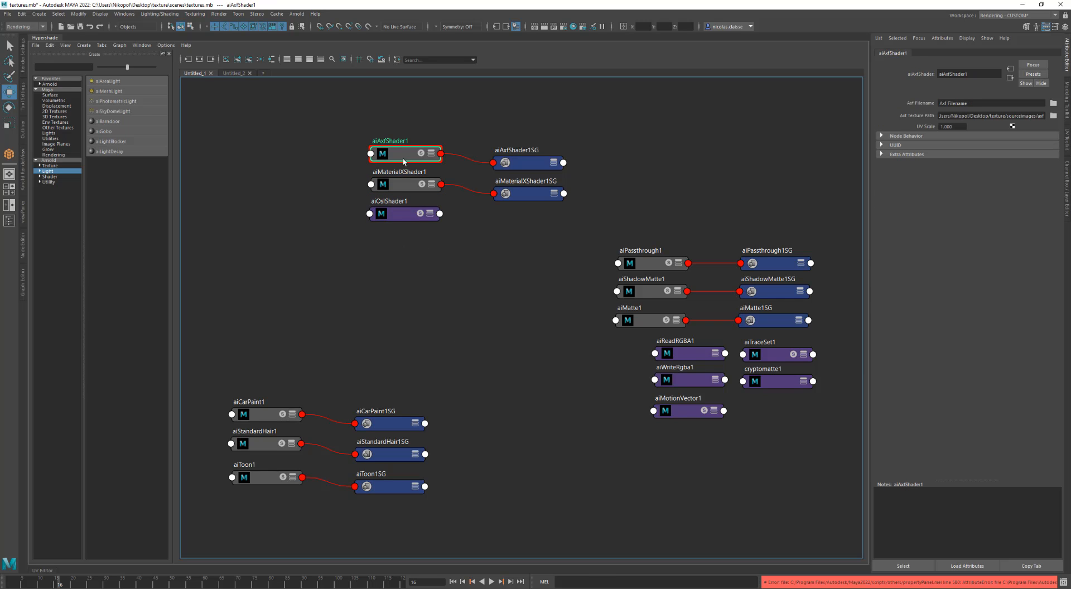
pyautogui.click(400, 219)
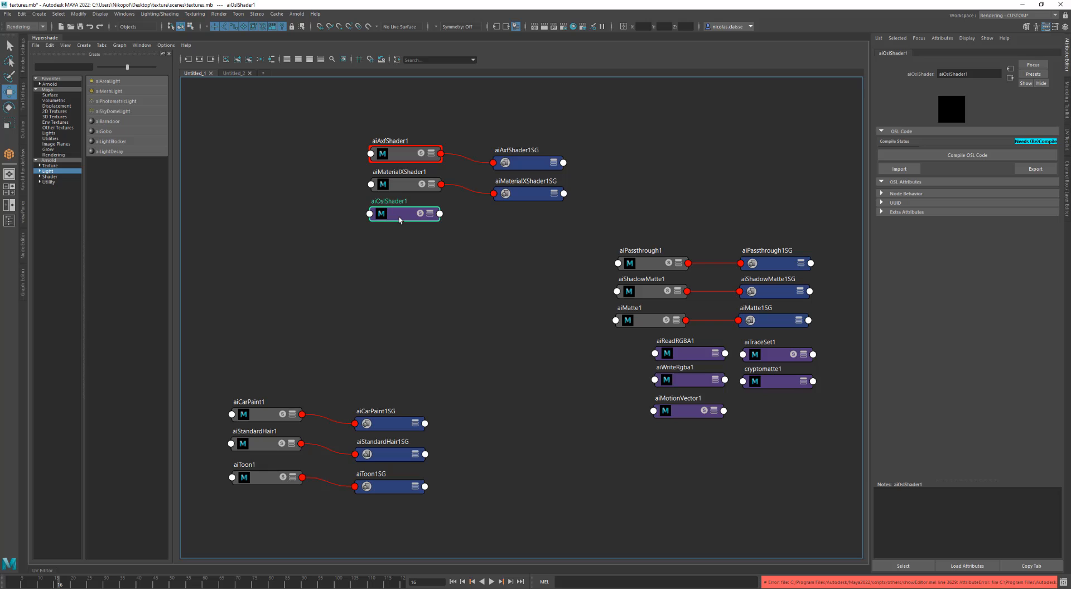
pyautogui.click(405, 158)
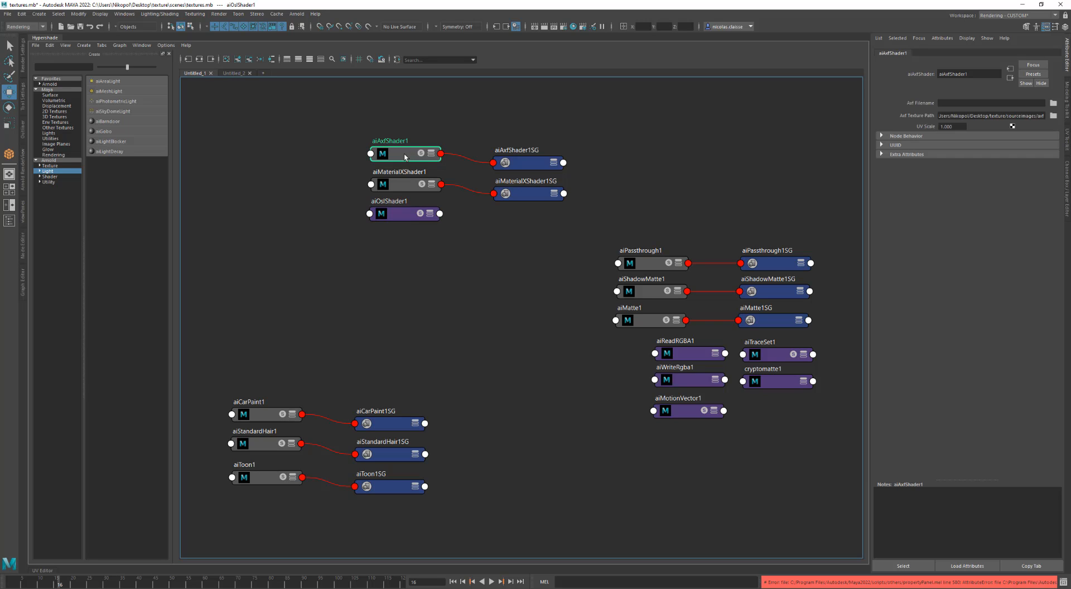
pyautogui.click(404, 186)
pyautogui.click(399, 215)
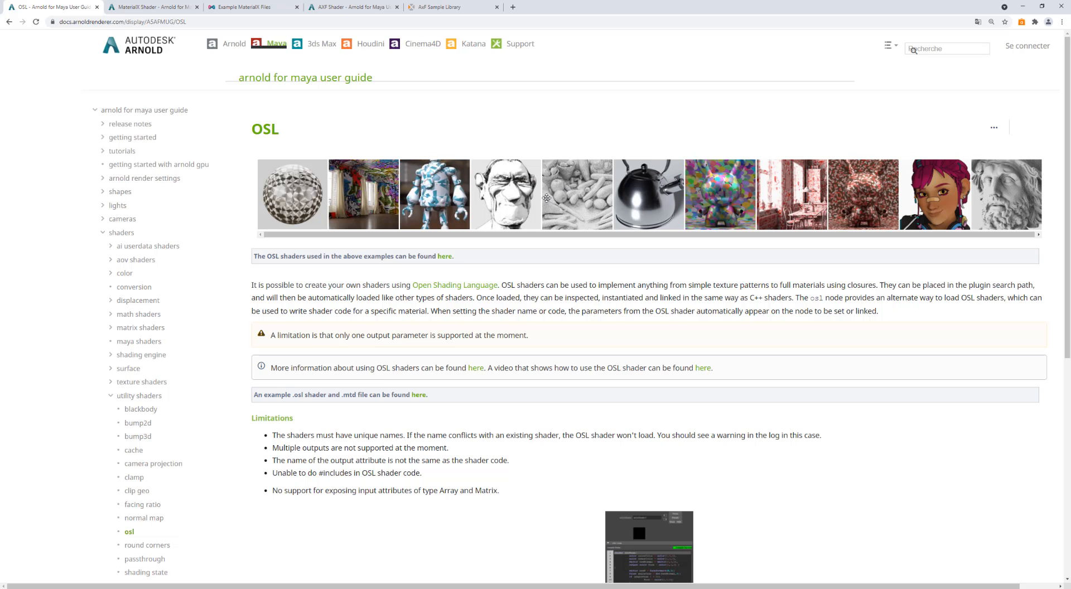
# Step: View the enlarged hatching-veg.jpg example on the Arnold OSL documentation page in the browser, and return to Maya
pyautogui.click(584, 199)
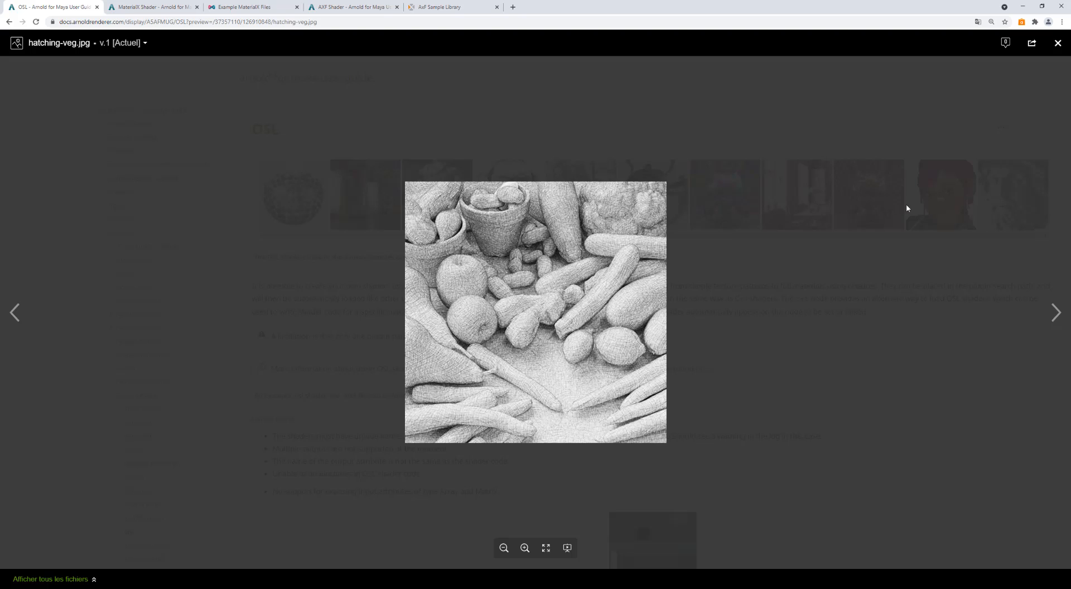
pyautogui.click(1057, 43)
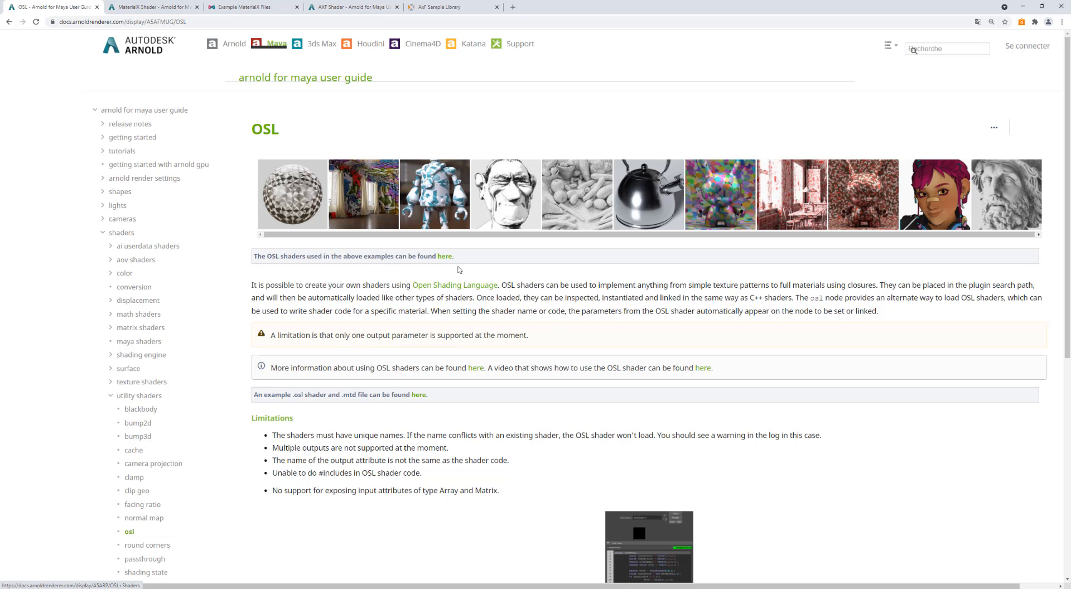
pyautogui.click(1024, 7)
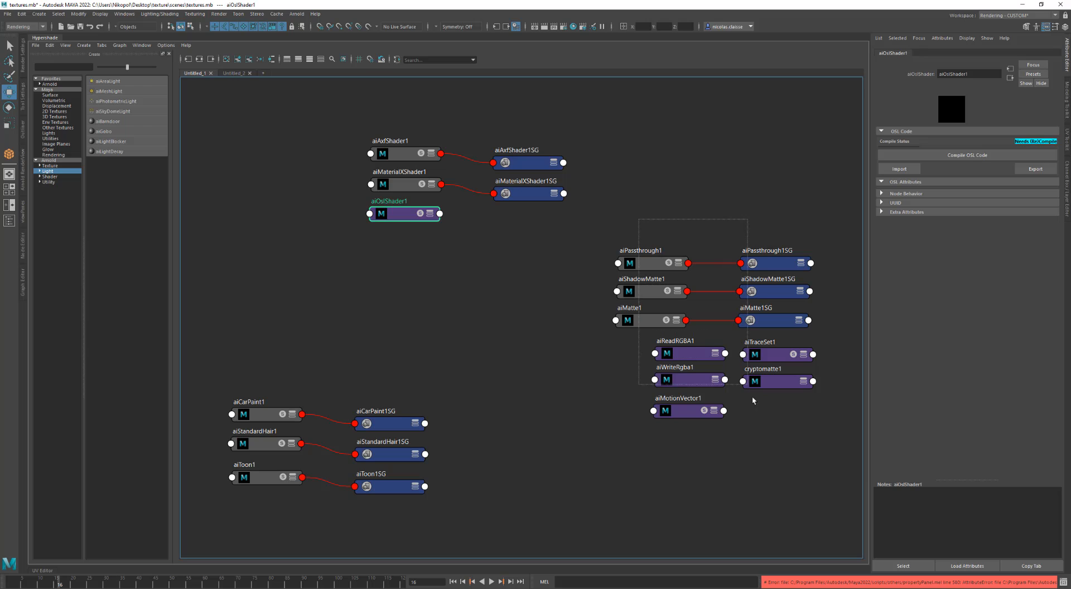
# Step: Review the passthrough, matte, RGBA read/write, trace set, cryptomatte and motion vector nodes as a group, and inspect aiReadRGBA1's attributes
pyautogui.moveTo(780, 433); pyautogui.dragTo(779, 433)
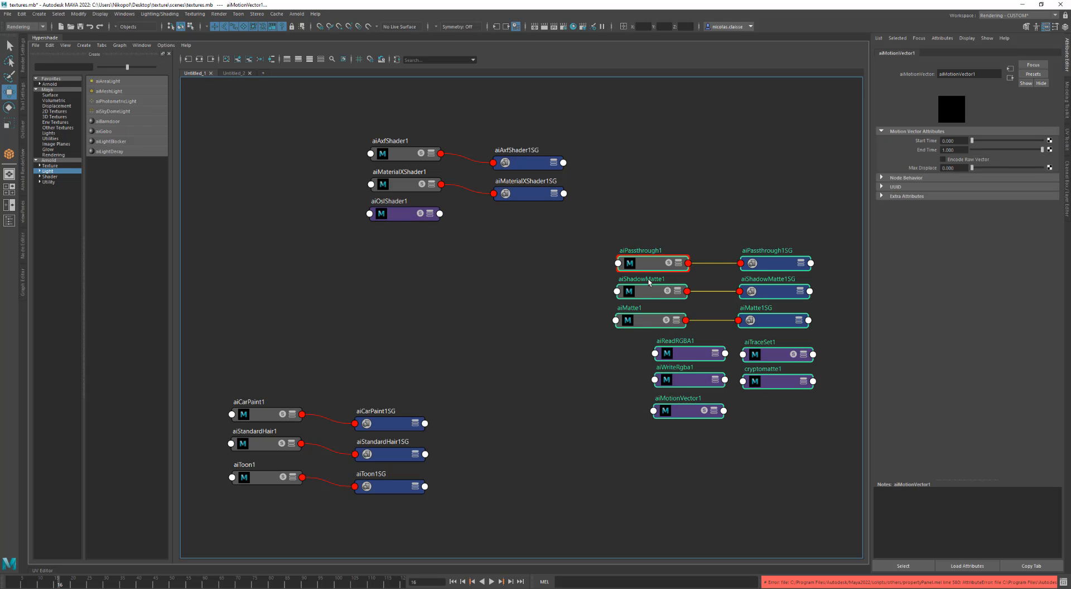
pyautogui.click(689, 357)
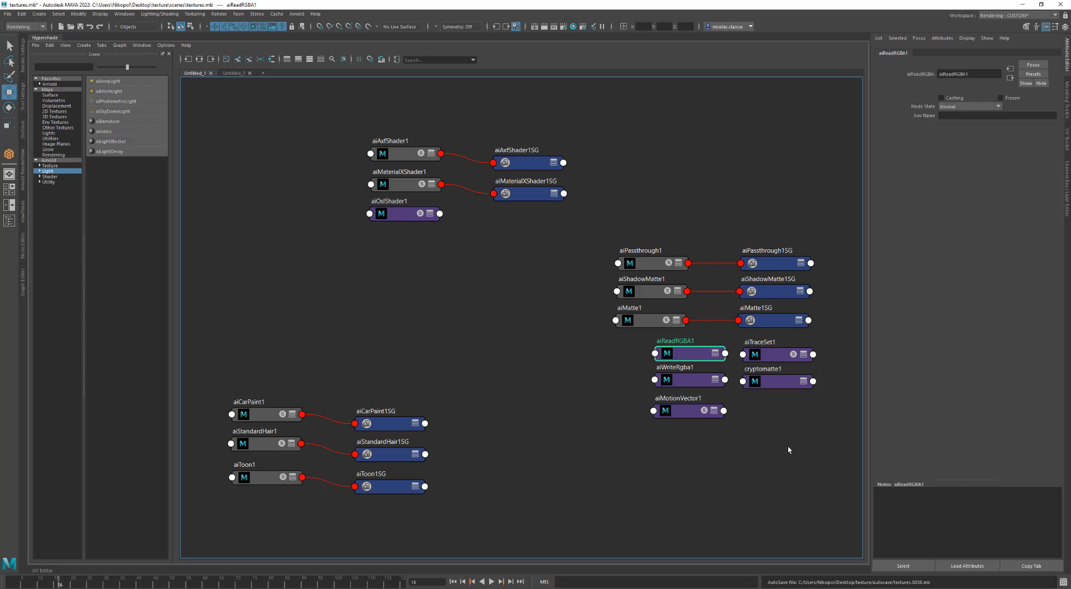
pyautogui.moveTo(640, 255); pyautogui.dragTo(639, 229)
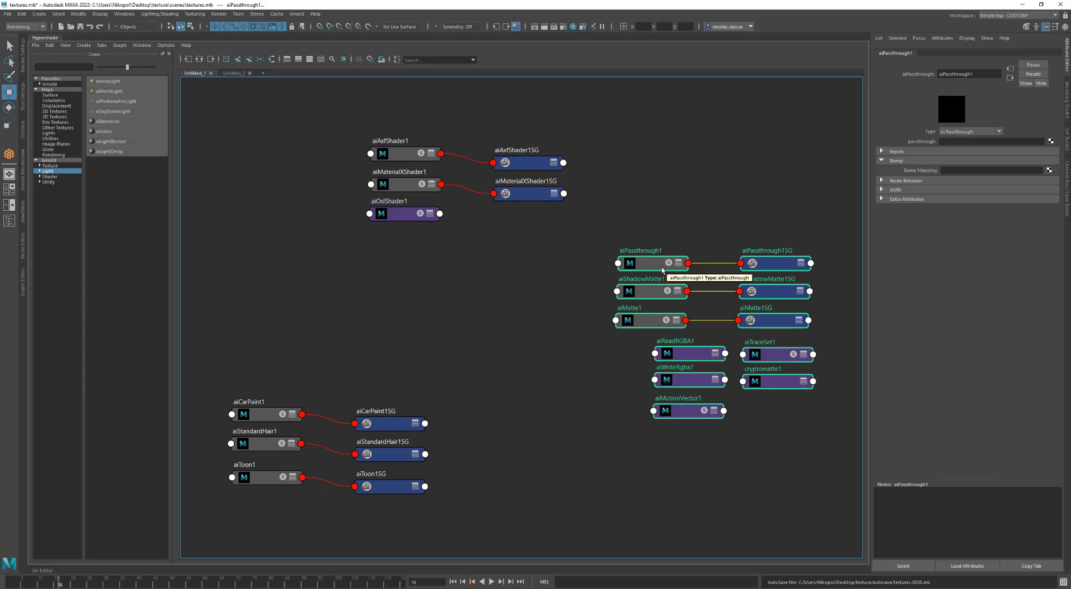
# Step: Browse Maya's full list of native render nodes, including the 2D Textures and Utilities categories
pyautogui.click(56, 89)
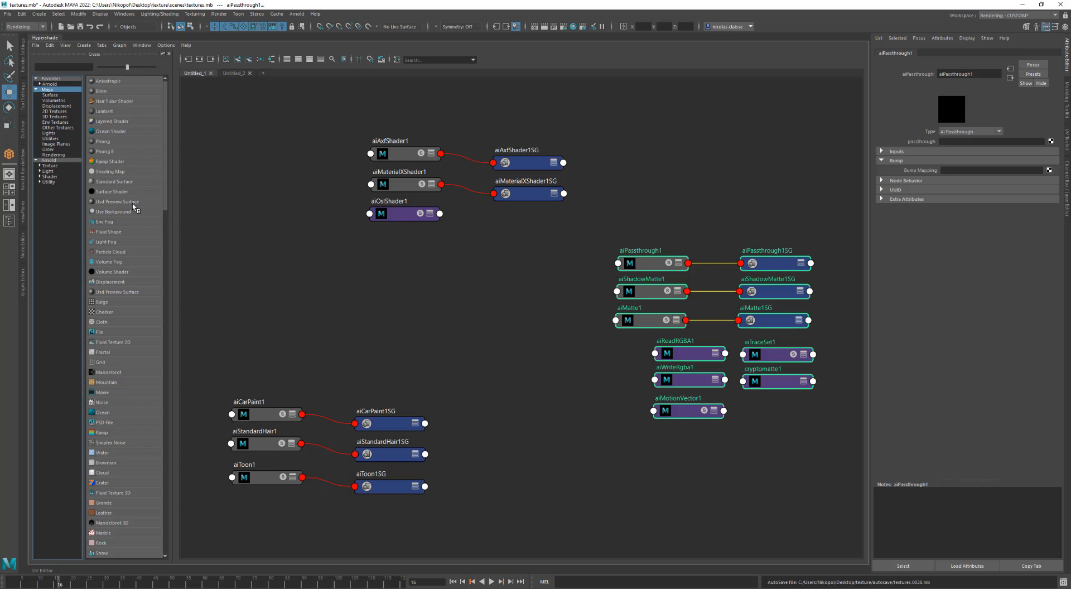
pyautogui.scroll(-5, 132, 202)
pyautogui.scroll(-15, 132, 202)
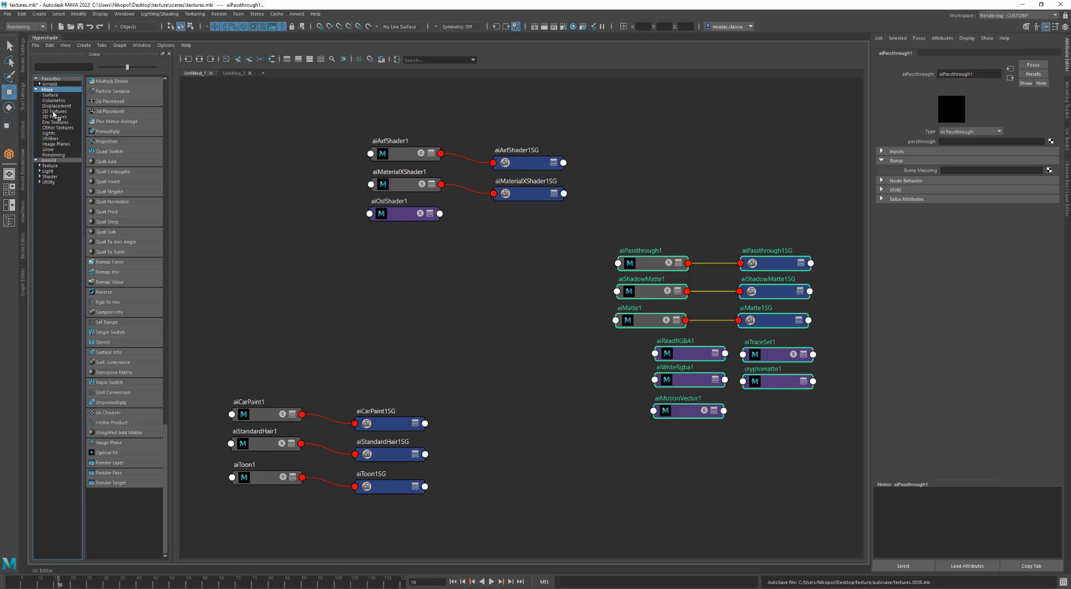
pyautogui.click(54, 111)
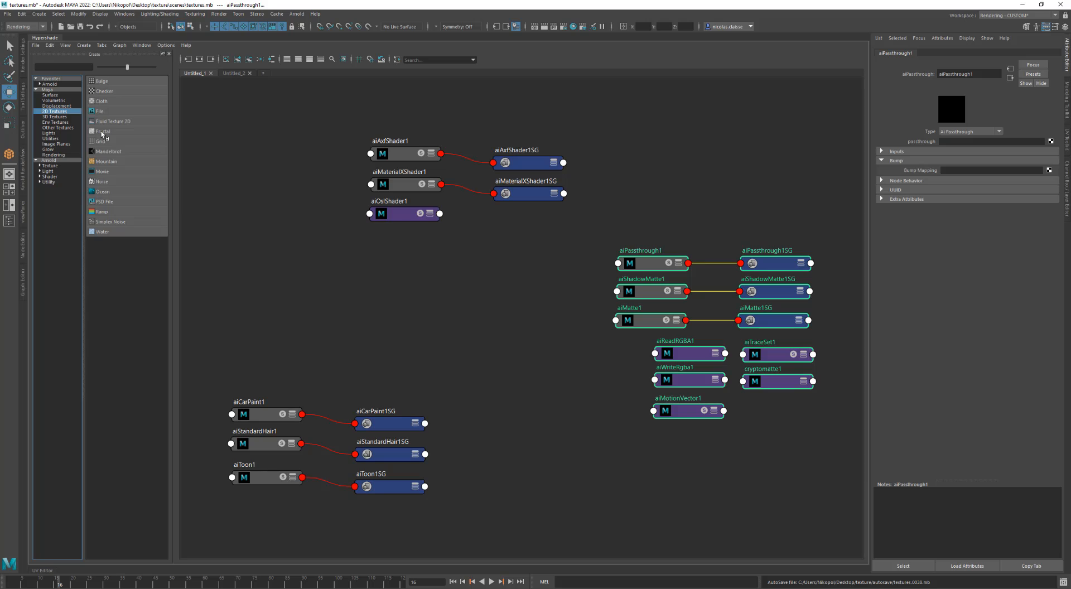
pyautogui.click(50, 138)
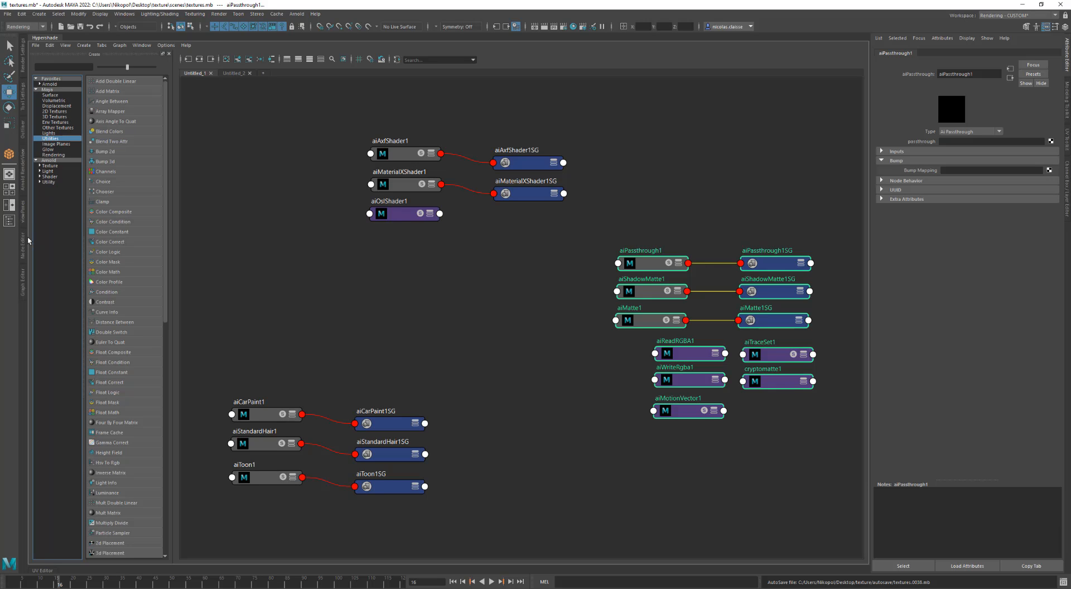
# Step: Show the viewport beside the Hypershade and apply a Texture deformer to the blue cube from the Animation menu set
pyautogui.click(24, 215)
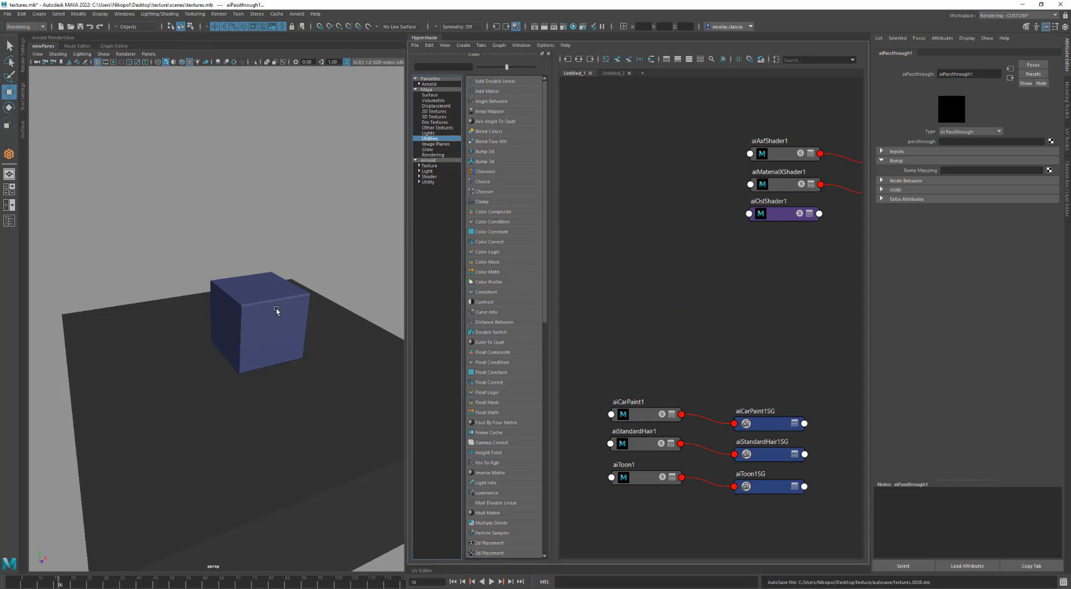
pyautogui.click(279, 306)
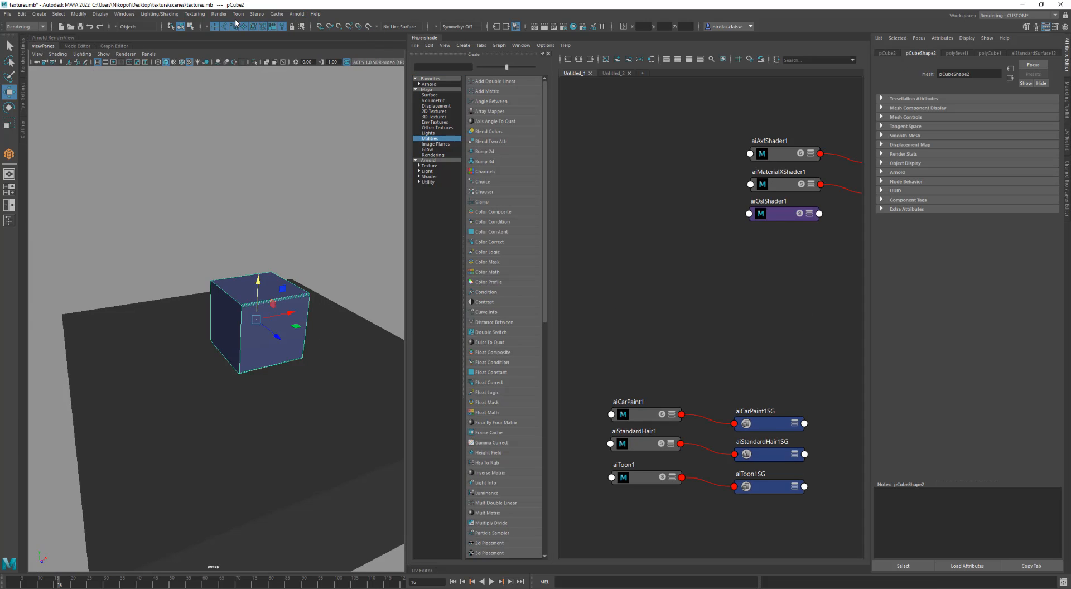
pyautogui.click(33, 26)
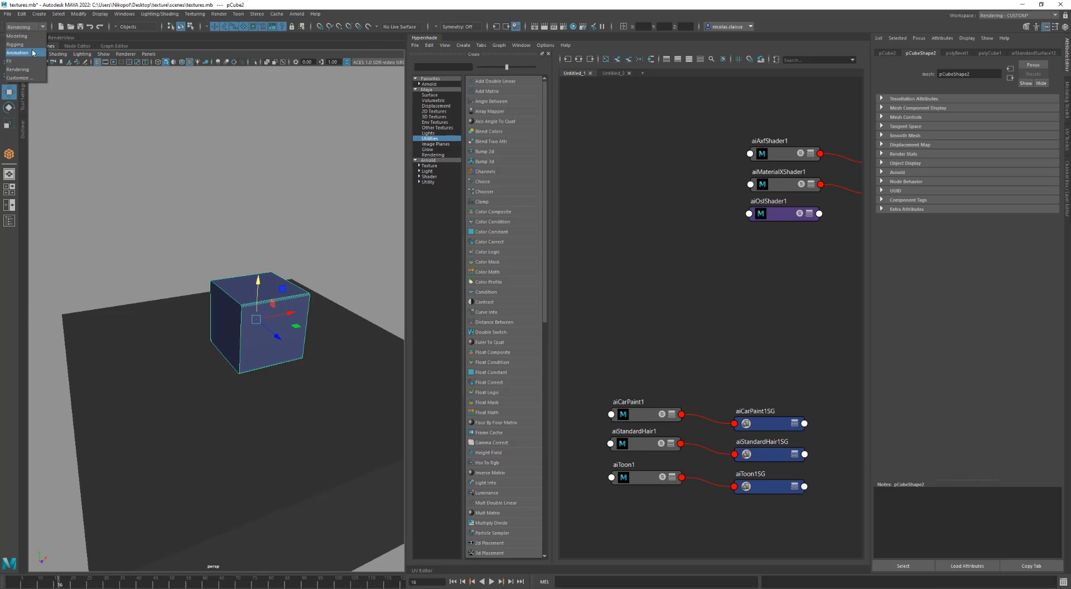
pyautogui.click(33, 52)
pyautogui.click(231, 14)
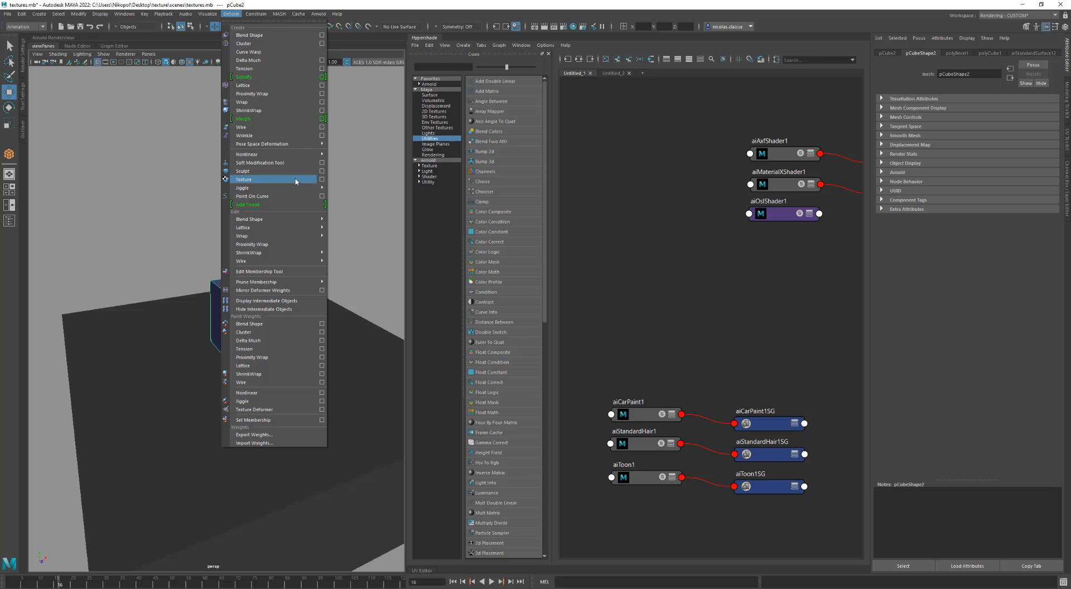
pyautogui.click(296, 180)
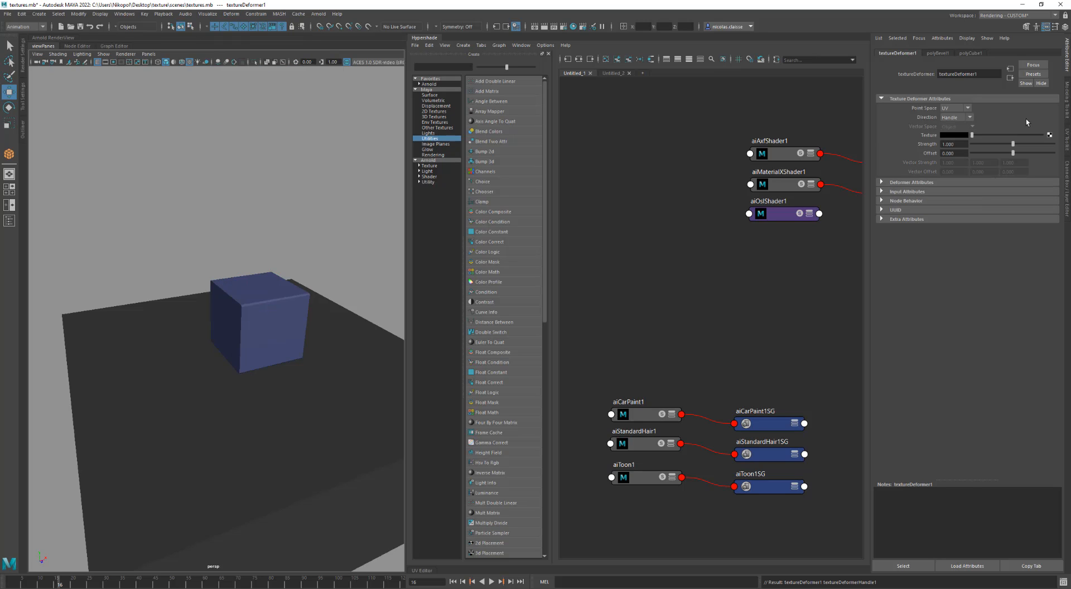
# Step: Examine the 2D texture and utility nodes available for the deformer's Texture attribute, and close the node chooser without assigning one
pyautogui.click(1050, 135)
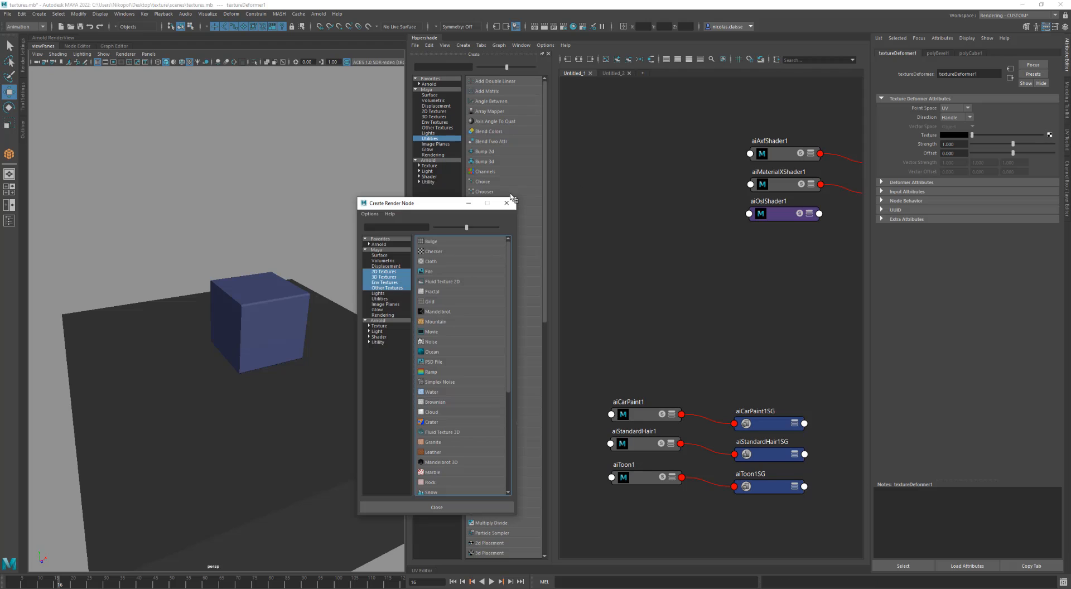
pyautogui.click(375, 273)
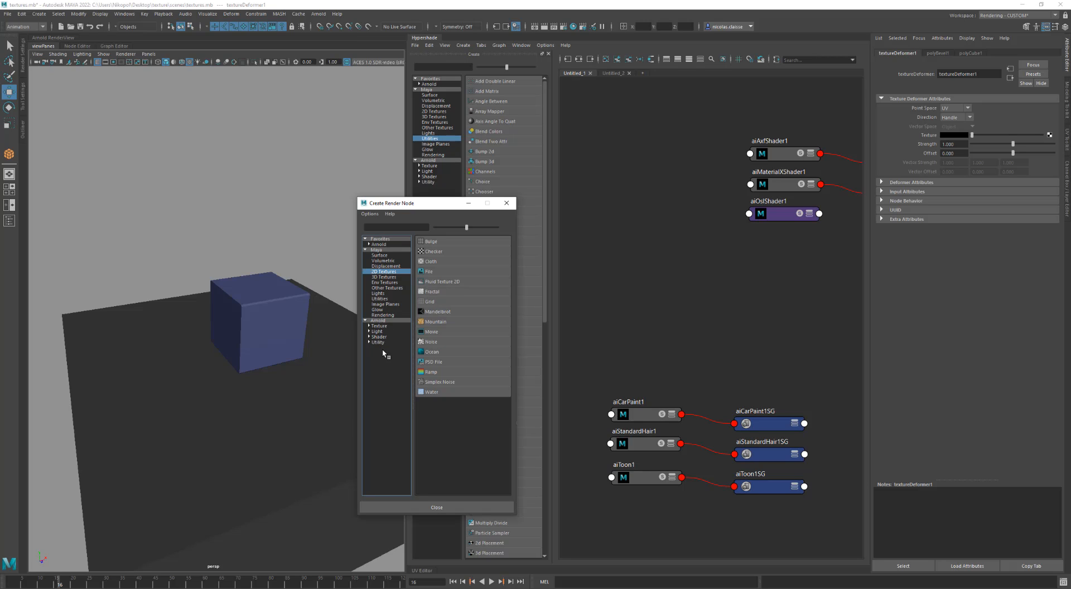
pyautogui.click(382, 299)
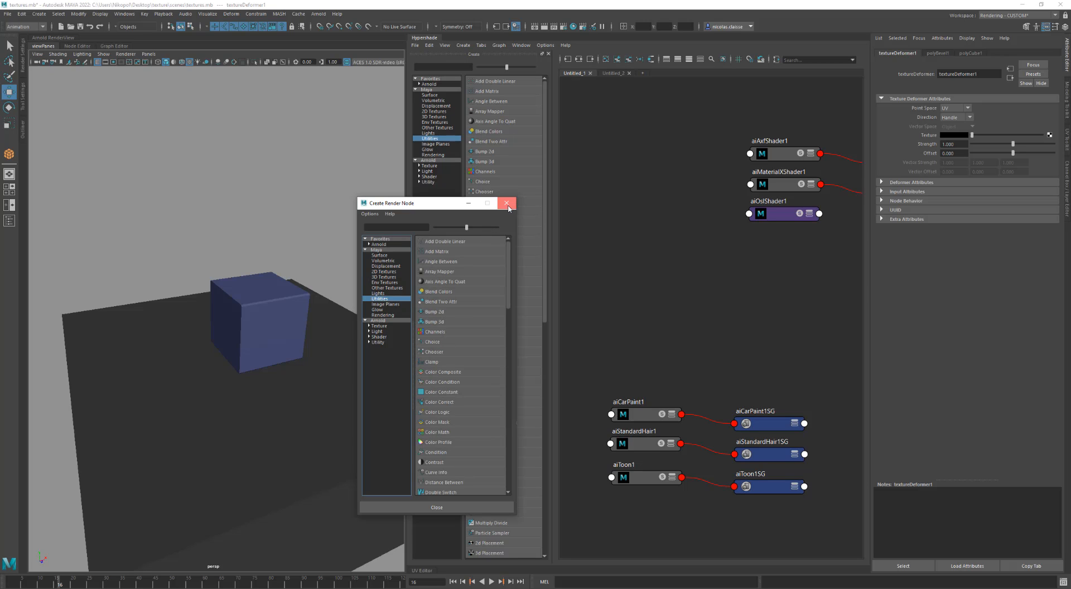
pyautogui.click(508, 202)
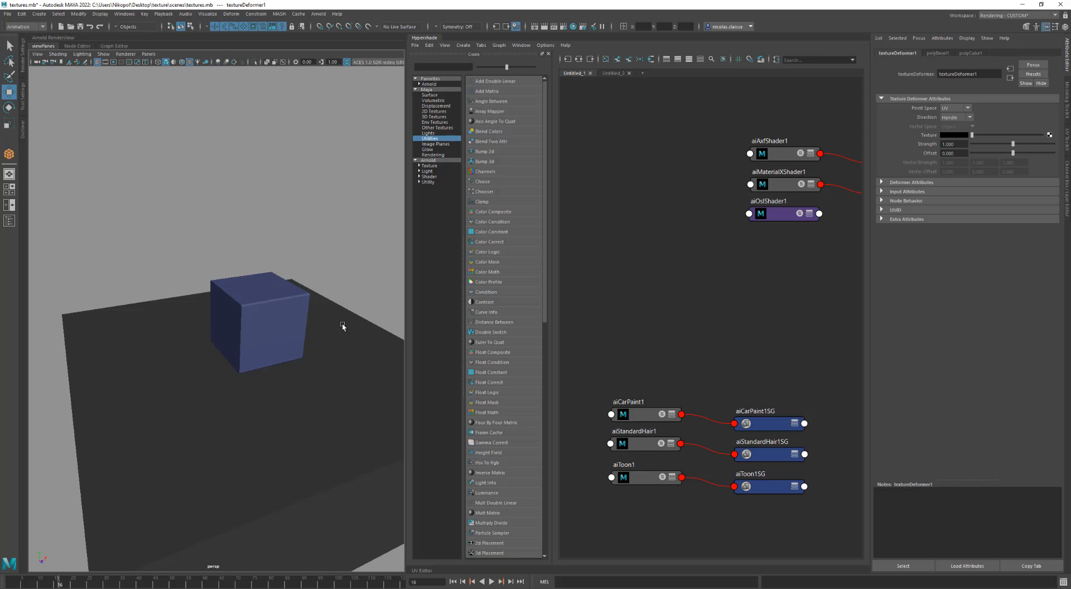